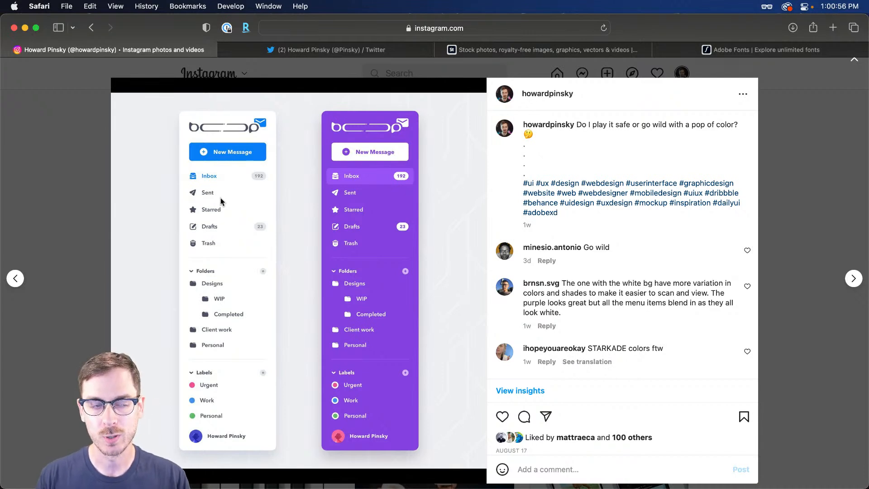
Look over the Instagram post of the two Boop sidebars, then switch to the Twitter tab
scroll(230, 205, "down", 1)
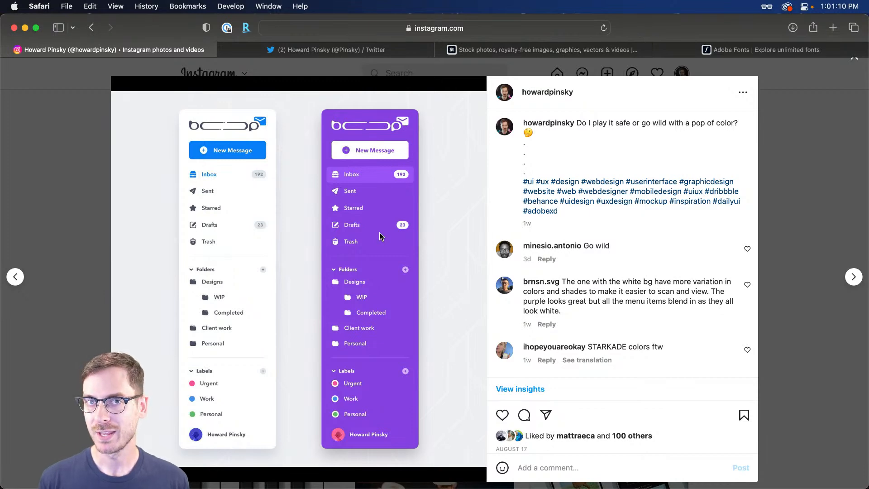
left_click(335, 55)
Enlarge the tweet's Boop email-app mockup image and bring up Adobe XD's start screen
scroll(417, 273, "down", 10)
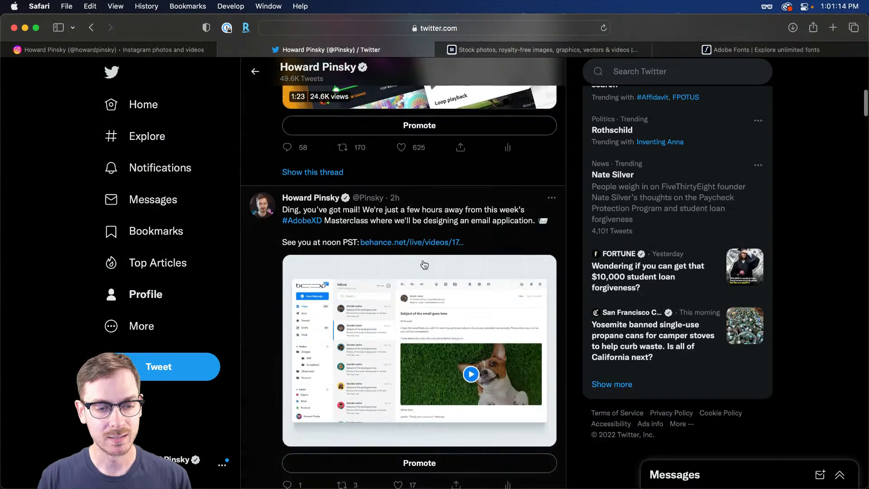
left_click(418, 273)
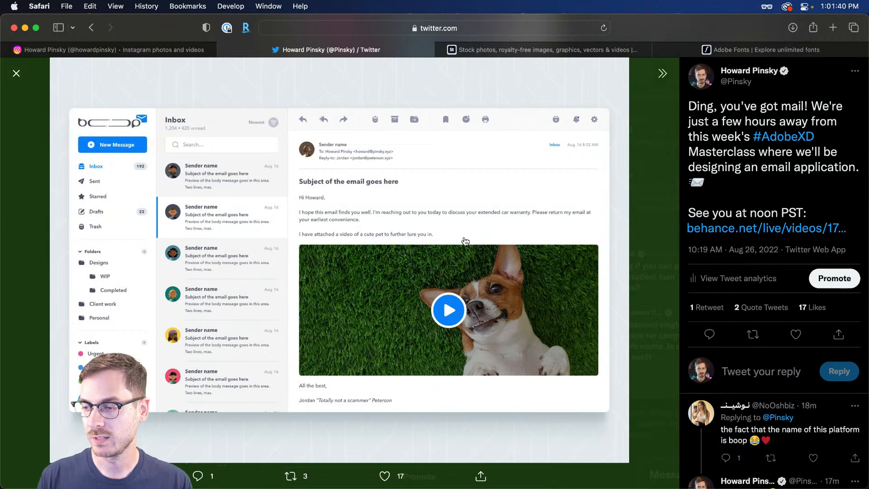
key("super+Tab")
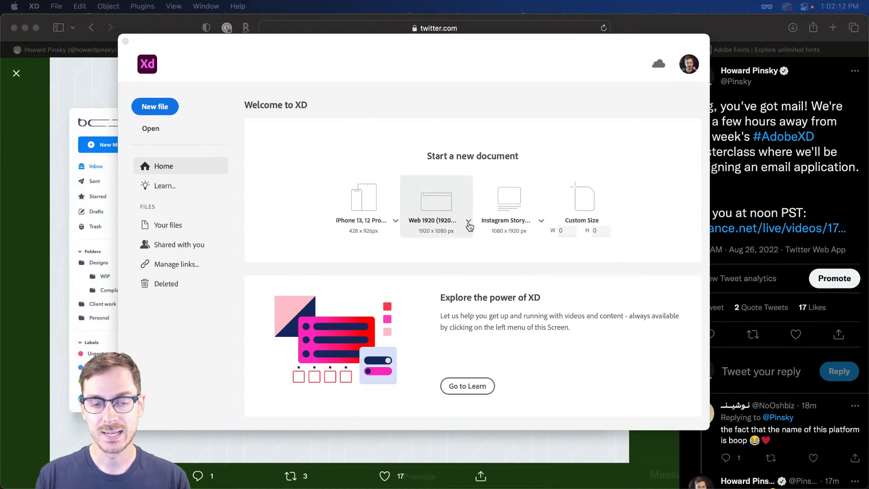
Start a new Web 1920 document in a full-screen XD window, with the artboard in view
left_click(440, 199)
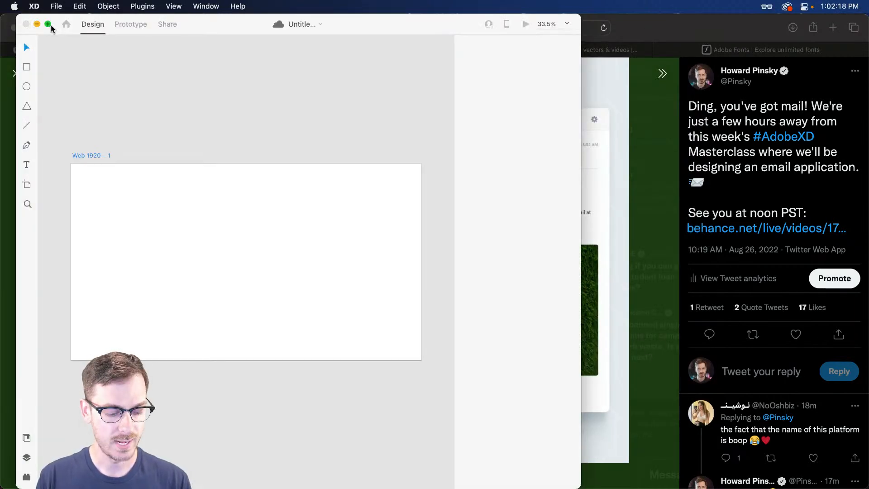
left_click(48, 24)
scroll(305, 126, "left", 3)
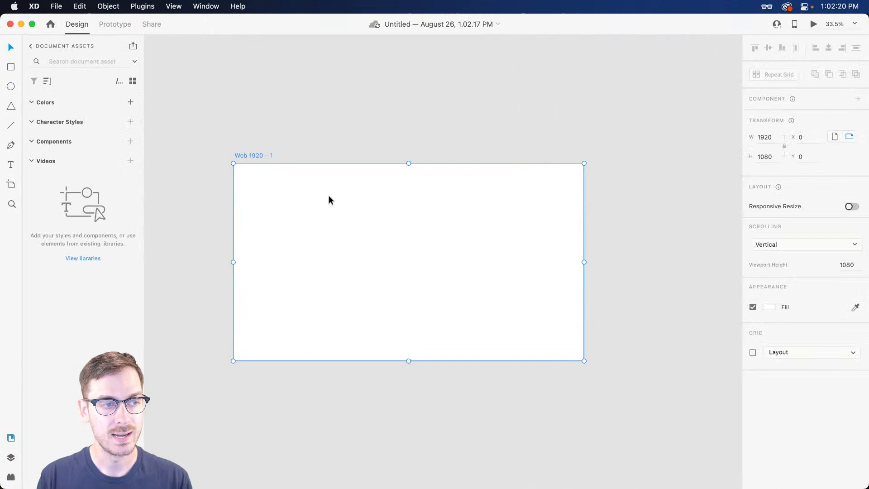
scroll(339, 228, "up", 4)
left_click_drag(333, 236, 338, 164)
Rename the artboard from Web 1920 – 1 to Home
double_click(220, 56)
type("Home")
key("Return")
left_click_drag(344, 104, 379, 124)
scroll(492, 135, "right", 1)
scroll(491, 135, "up", 1)
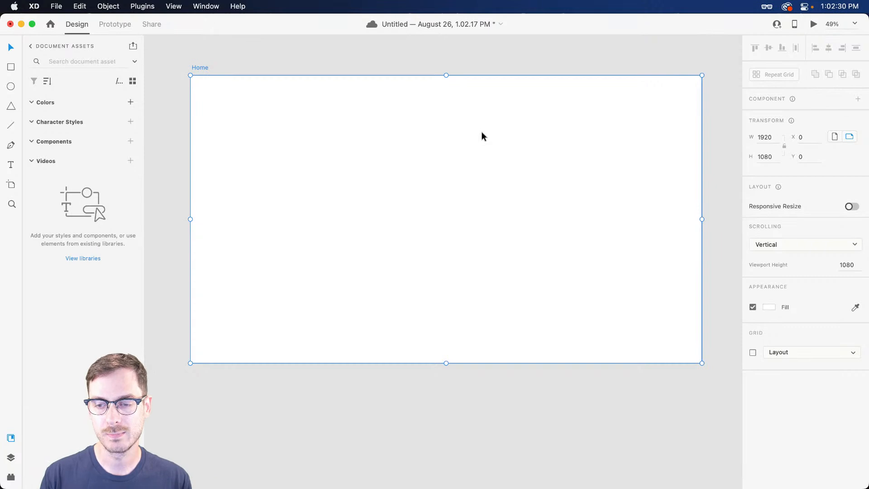
Fill the Home artboard with the light grey-blue #F2F4F7
left_click(768, 307)
left_click(734, 290)
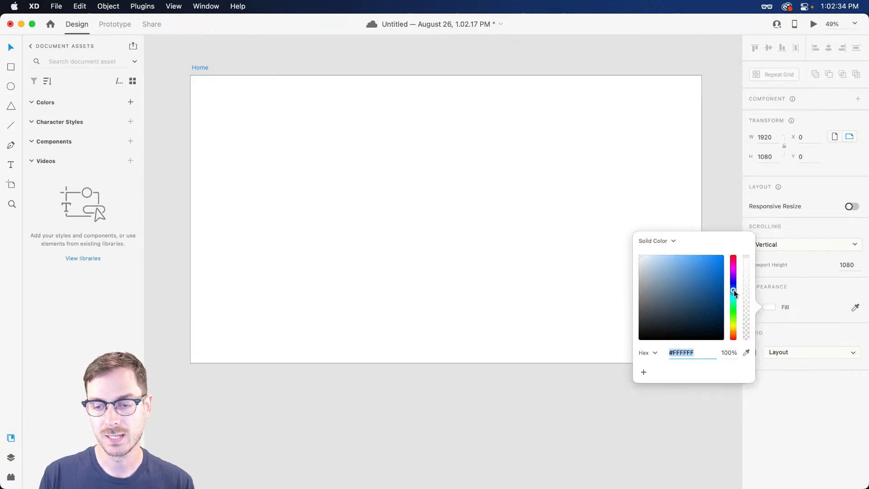
left_click(641, 260)
left_click_drag(641, 259, 640, 257)
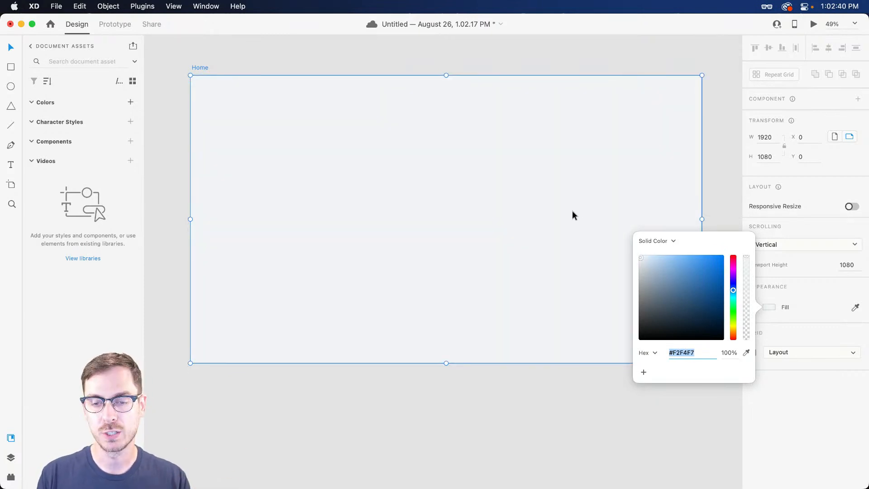
key("Escape")
left_click(588, 63)
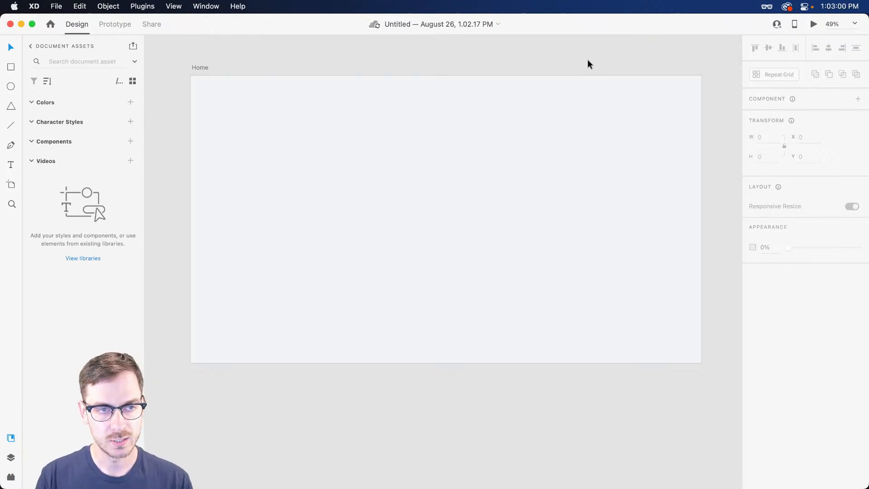
Draw a borderless white 310×1080 rectangle at X 0, Y 0 along the artboard's left edge
key("r")
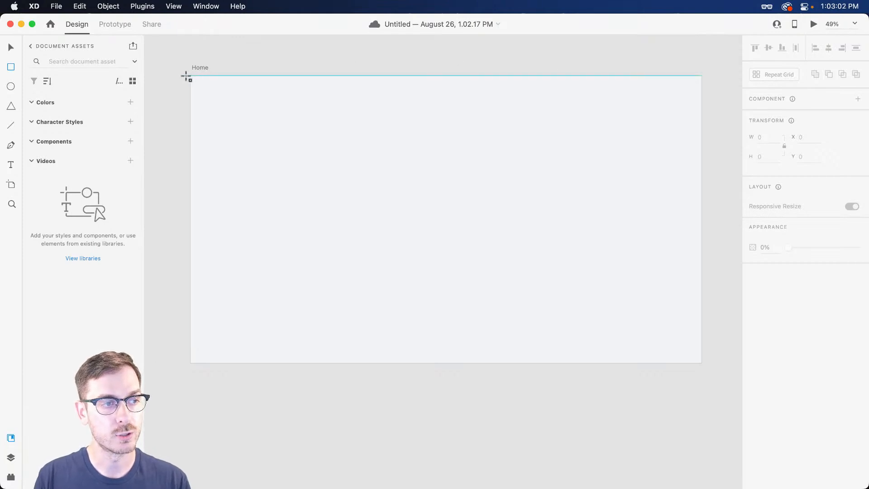
left_click_drag(190, 76, 272, 363)
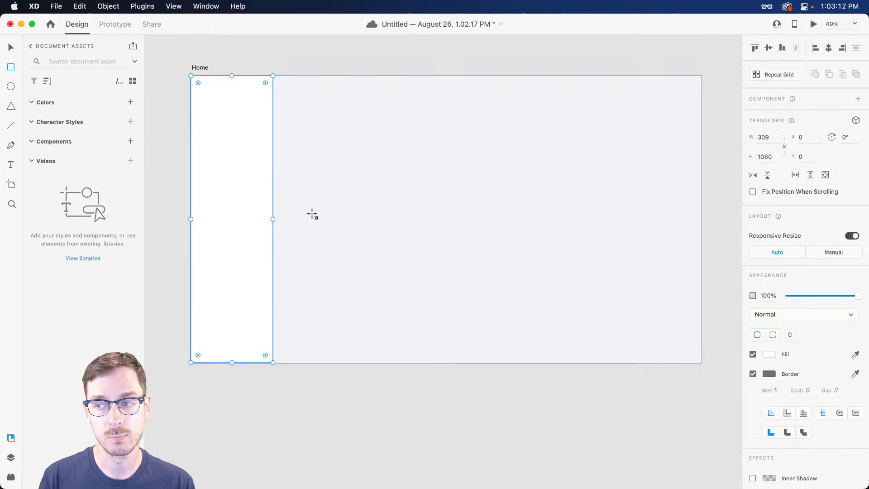
key("super+Right")
key("v")
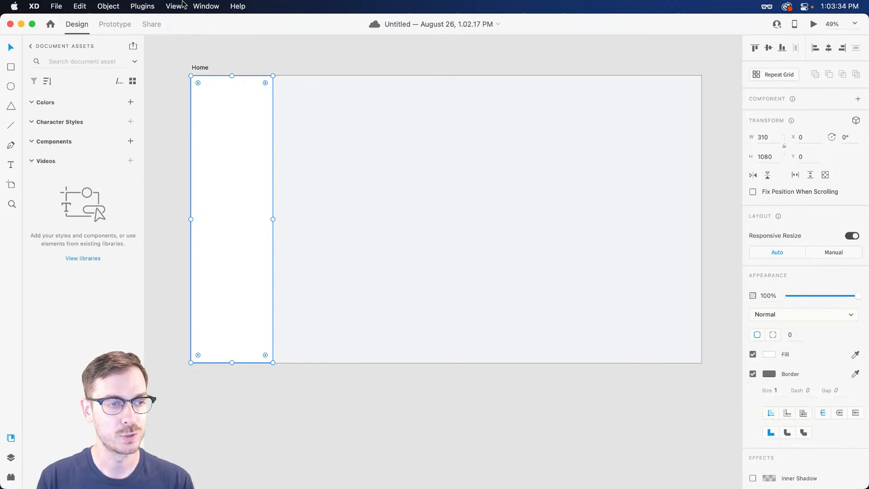
scroll(195, 74, "up", 5)
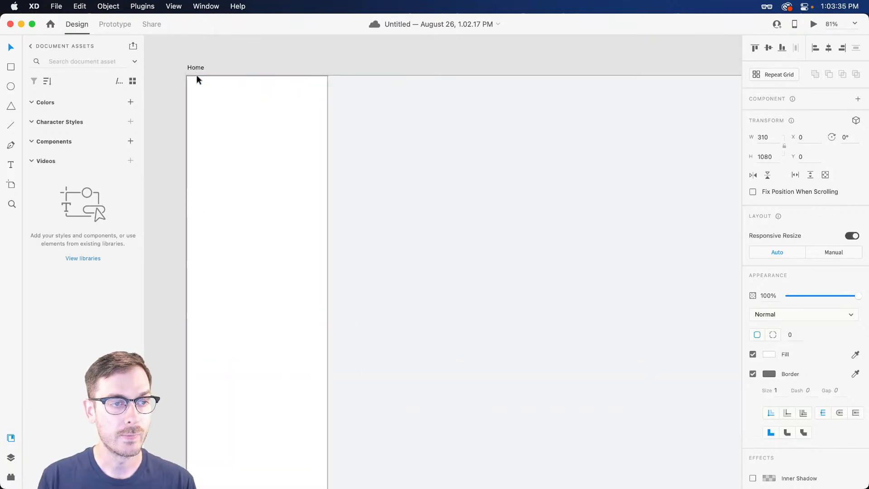
left_click(752, 374)
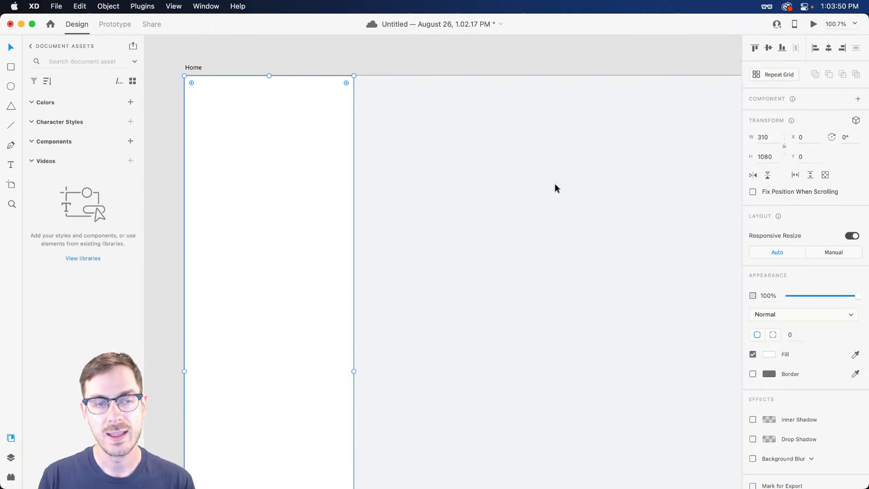
Duplicate the sidebar rectangle to X 310 and widen the copy to 450
scroll(554, 183, "down", 3)
scroll(539, 184, "right", 3)
scroll(510, 188, "down", 1)
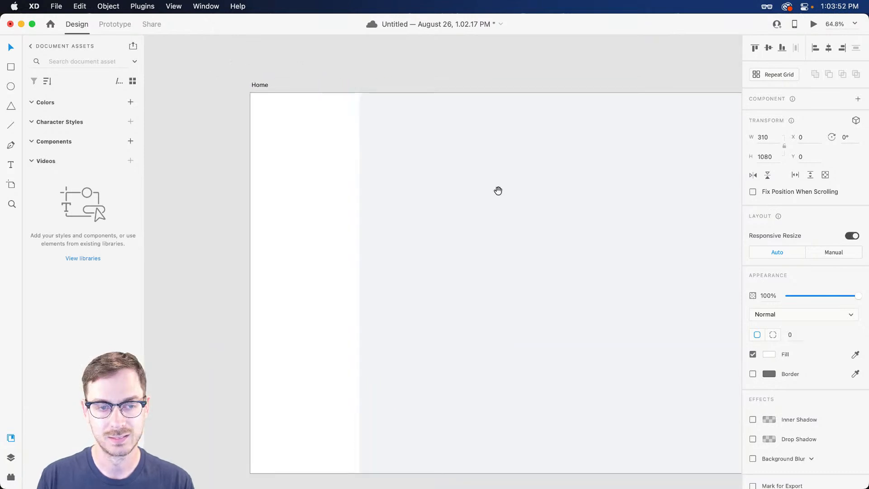
scroll(438, 148, "right", 2)
left_click_drag(248, 155, 346, 155)
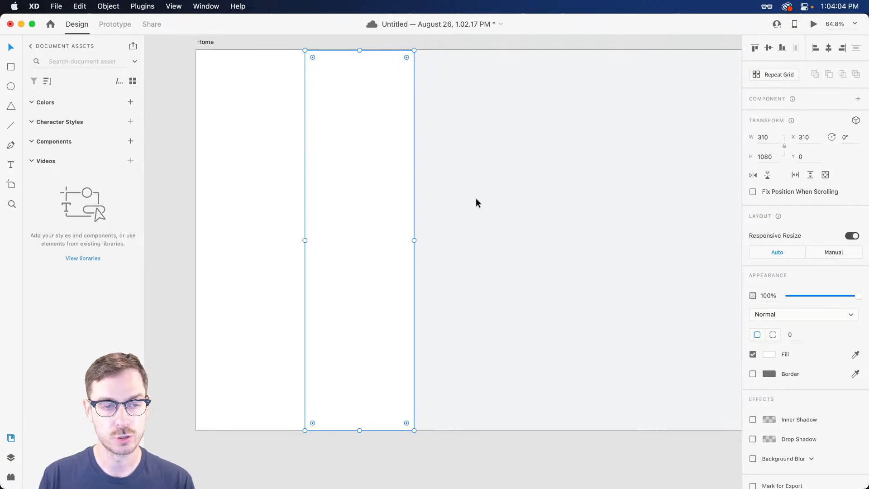
left_click_drag(413, 240, 464, 238)
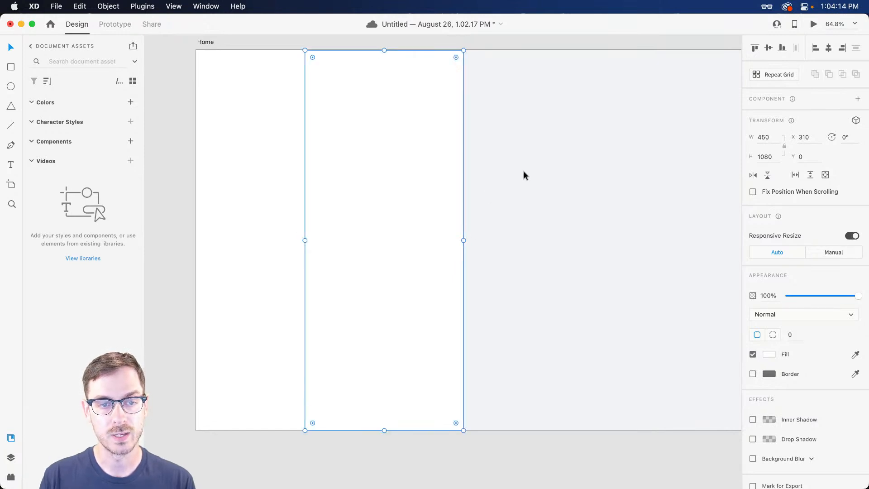
left_click(522, 170)
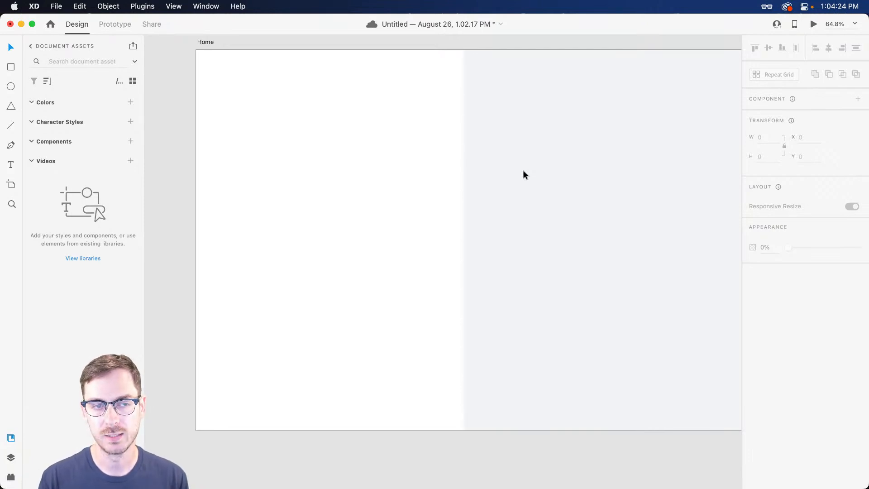
Give the 450-wide rectangle a centred light grey-blue #CDD6E5 border
left_click(430, 143)
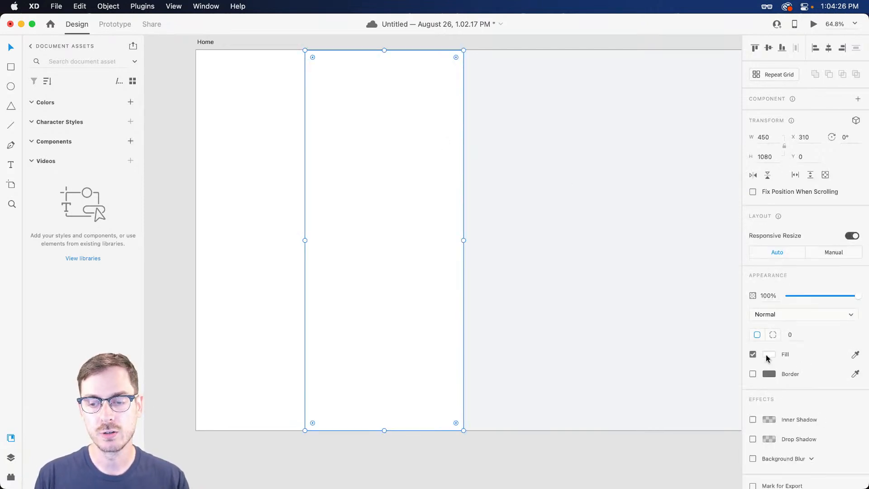
left_click(753, 374)
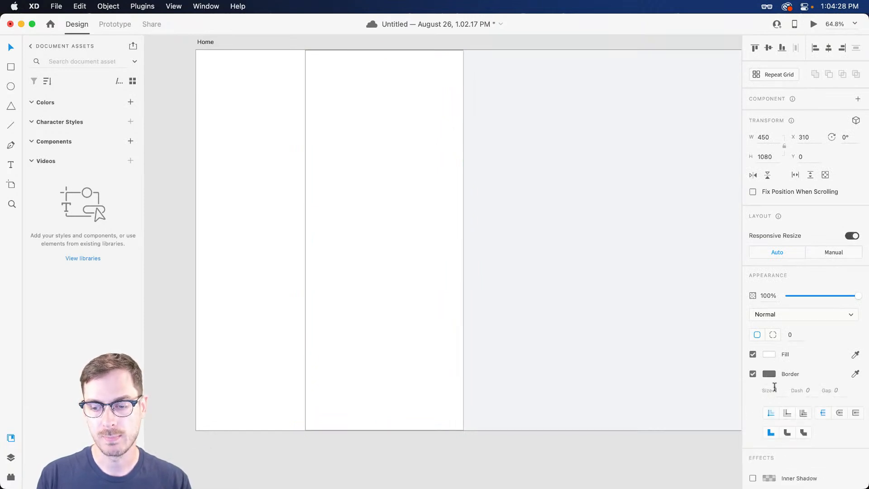
left_click(788, 412)
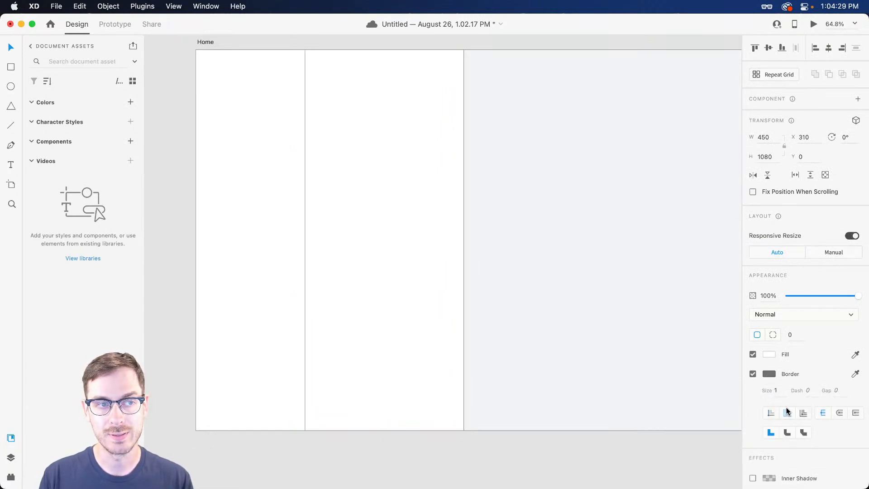
left_click(768, 374)
left_click(734, 346)
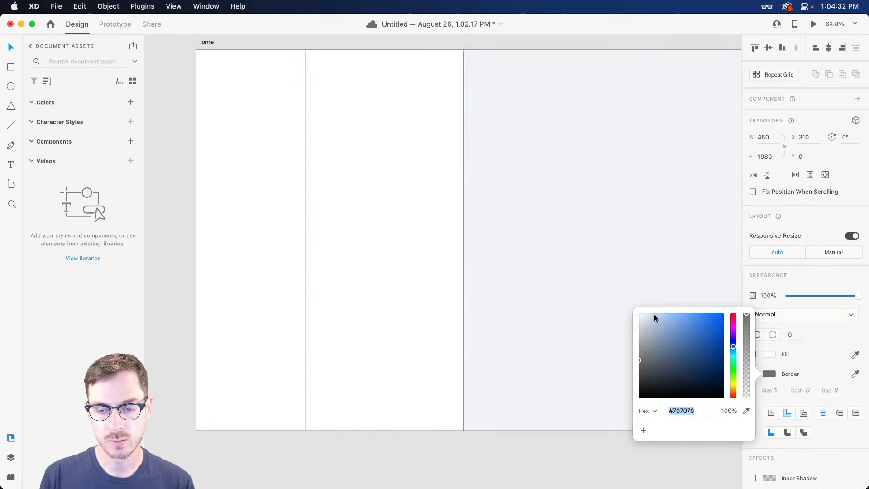
left_click(645, 328)
left_click_drag(644, 327, 647, 322)
left_click(506, 192)
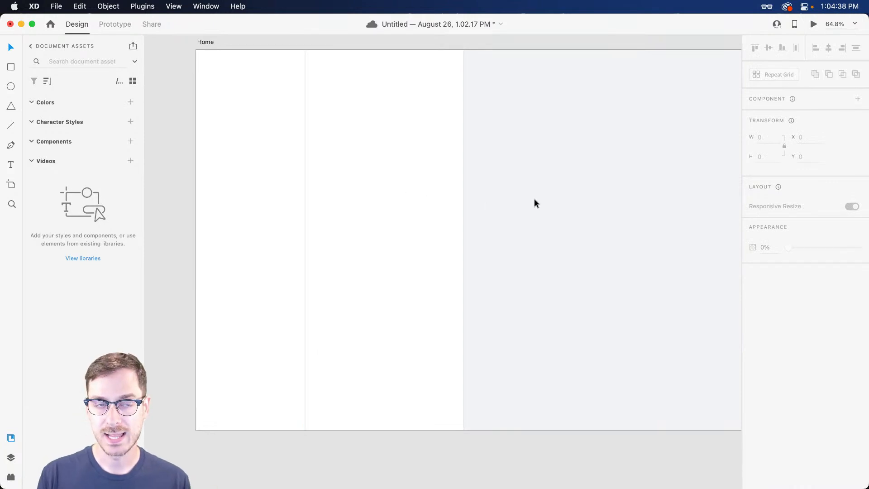
Fill the middle column with very light grey #F5F6F7
left_click(449, 184)
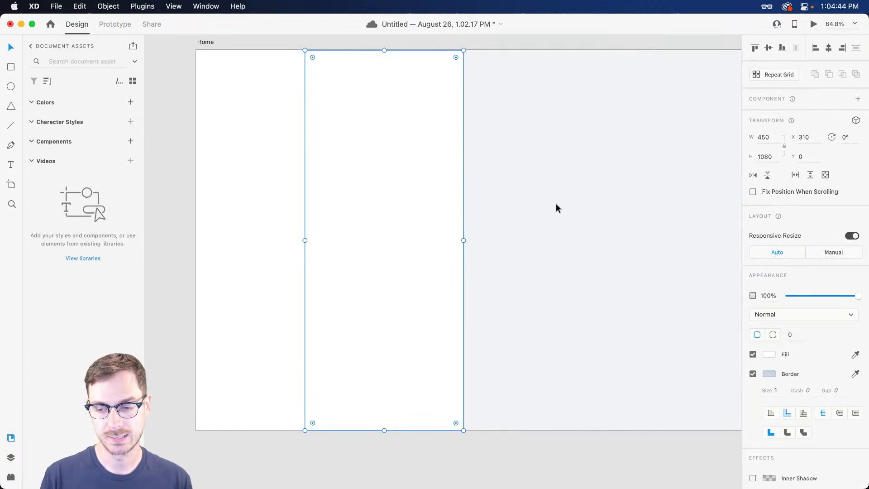
left_click(768, 354)
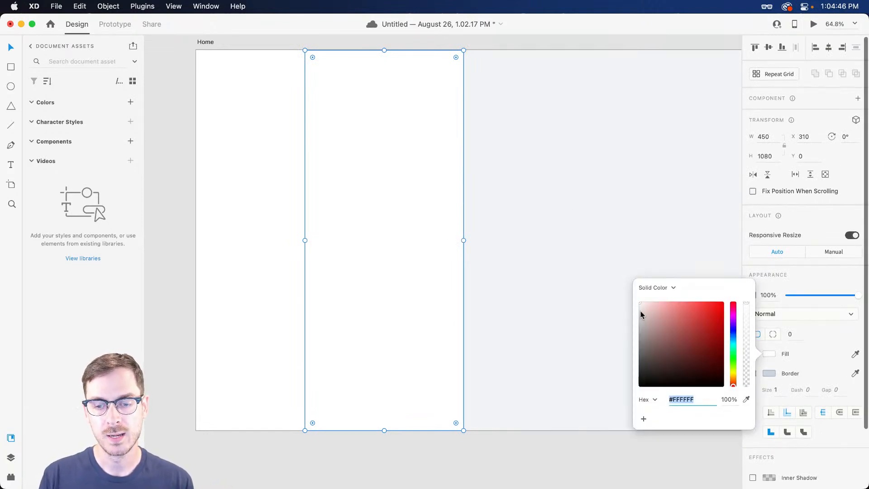
left_click_drag(642, 312, 635, 320)
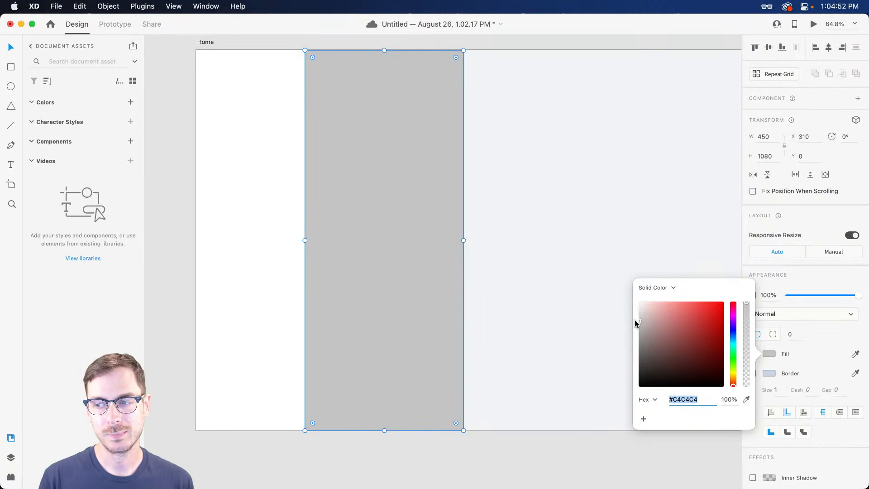
left_click(733, 334)
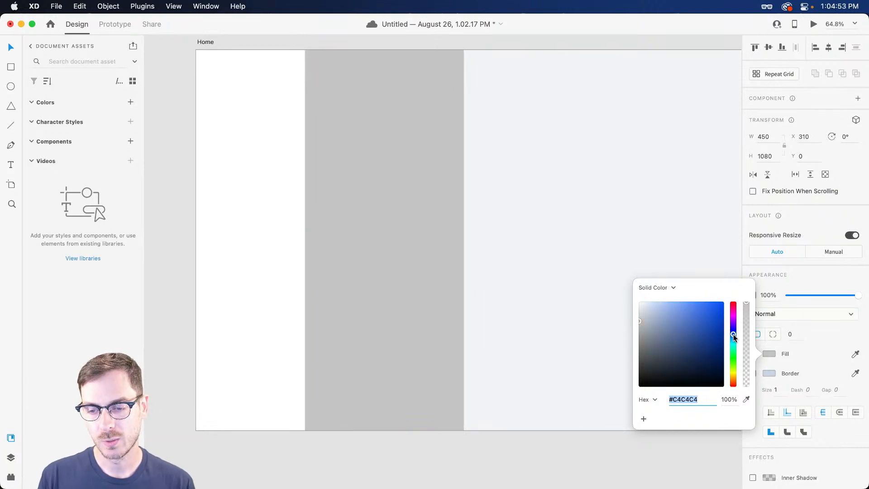
left_click(639, 303)
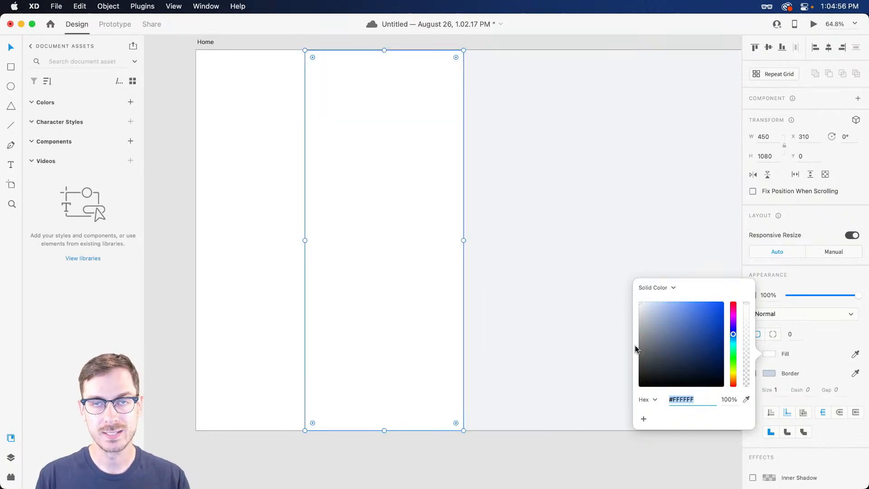
left_click(642, 303)
left_click(640, 303)
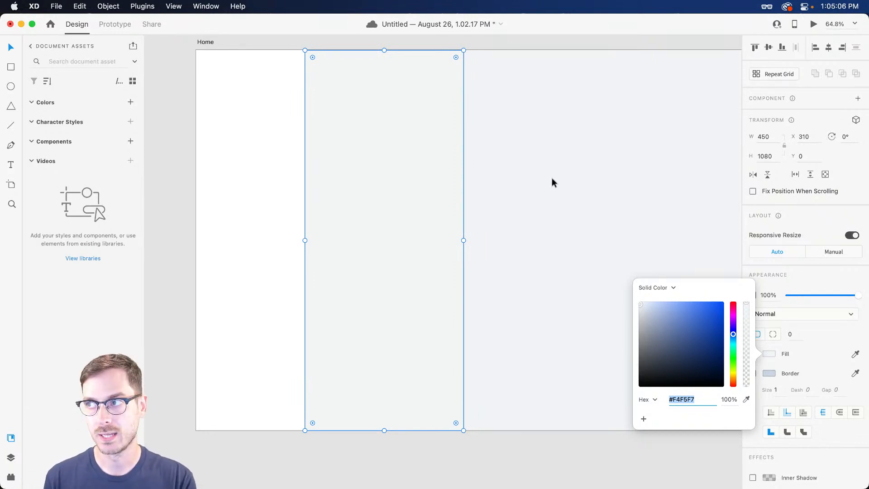
left_click_drag(641, 303, 640, 305)
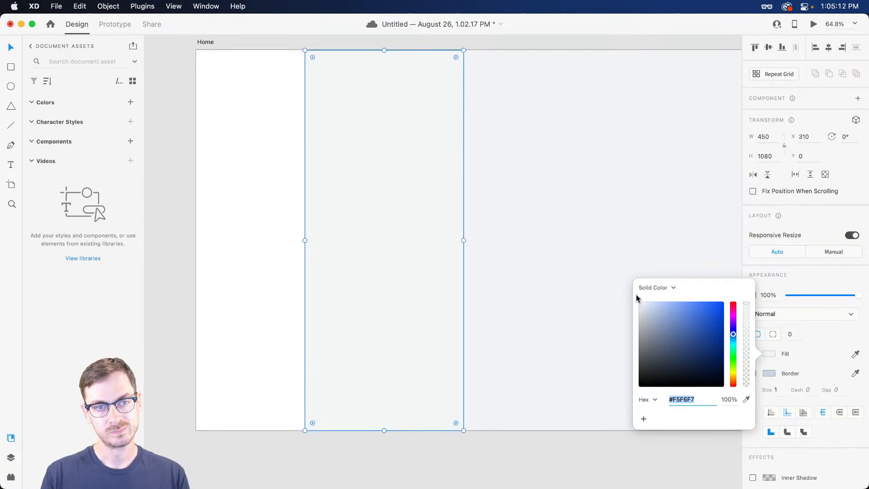
left_click(599, 209)
scroll(599, 207, "right", 8)
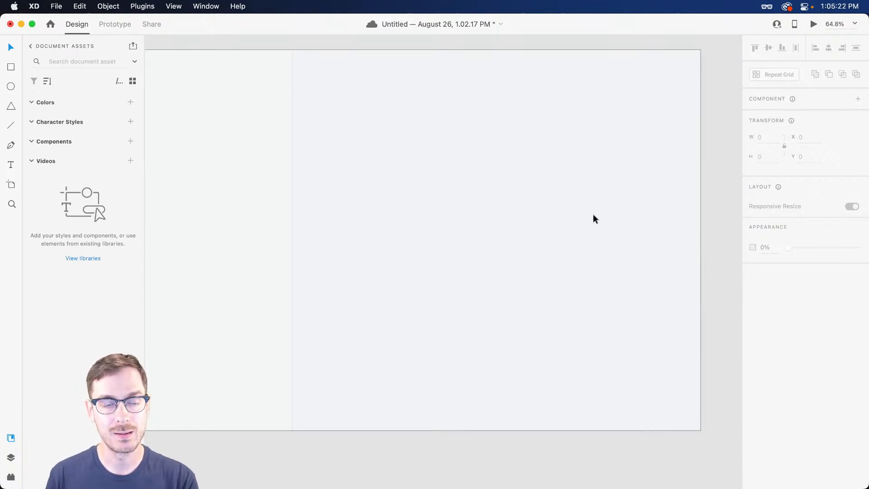
Draw a white 1160×1000 rectangle at X 760, Y 80 over the artboard's right area
key("r")
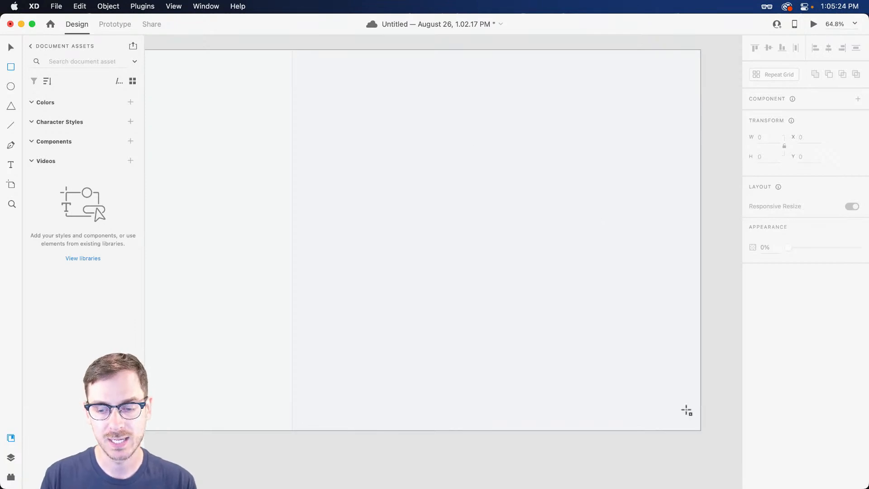
mouse_move(702, 431)
left_mouse_down()
mouse_move(330, 140)
mouse_move(285, 82)
mouse_move(293, 83)
left_mouse_up()
left_click_drag(362, 177, 362, 182)
left_click_drag(292, 257, 292, 256)
key("alt")
left_click_drag(497, 82, 496, 77)
key("alt")
key("alt")
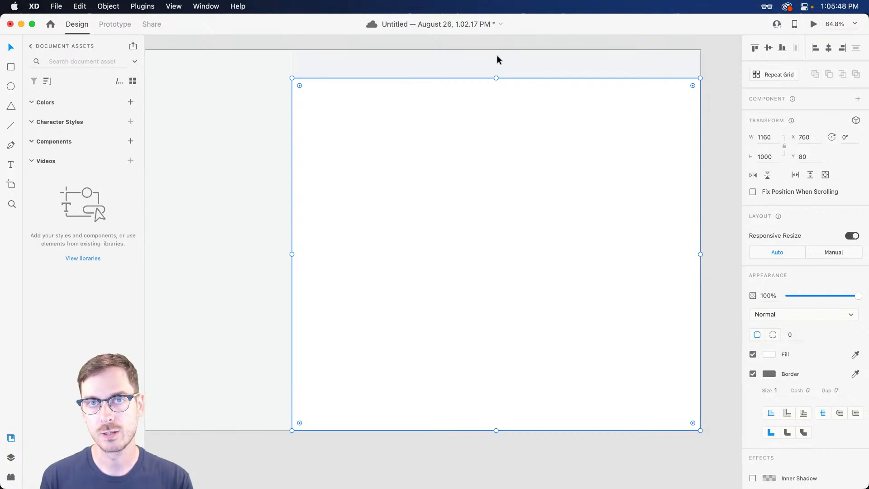
scroll(496, 59, "left", 8)
scroll(495, 67, "right", 2)
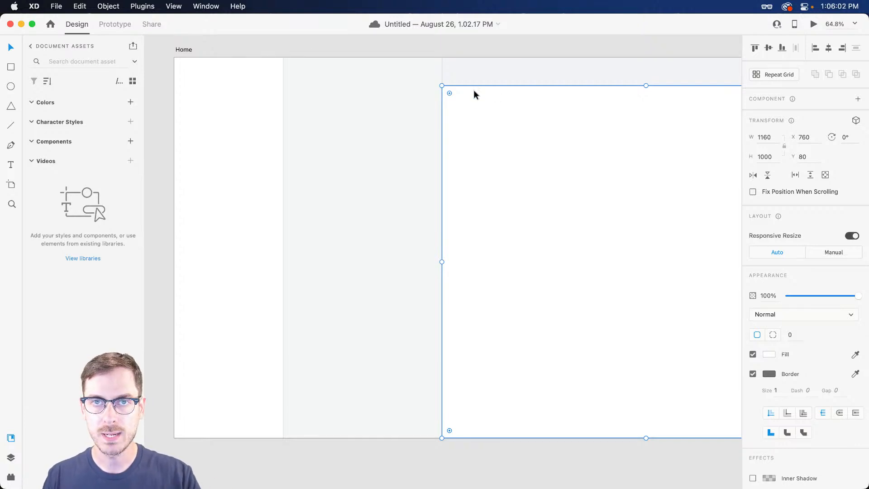
scroll(490, 147, "up", 1)
scroll(490, 148, "right", 2)
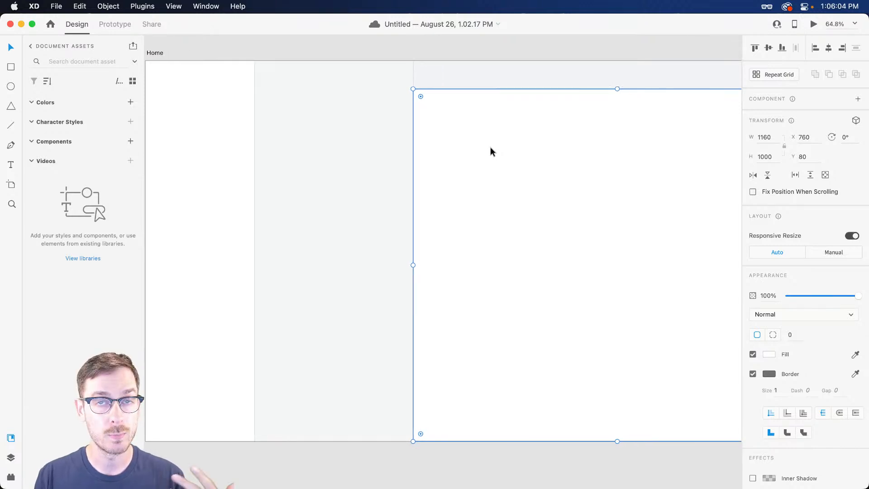
scroll(490, 147, "up", 1)
scroll(490, 148, "left", 3)
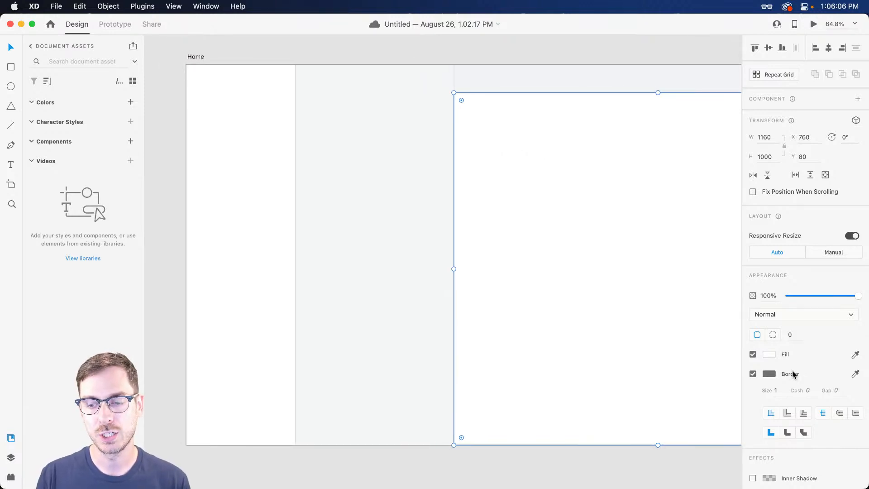
Remove the large rectangle's border, then paste the grey column's appearance onto it
left_click(753, 374)
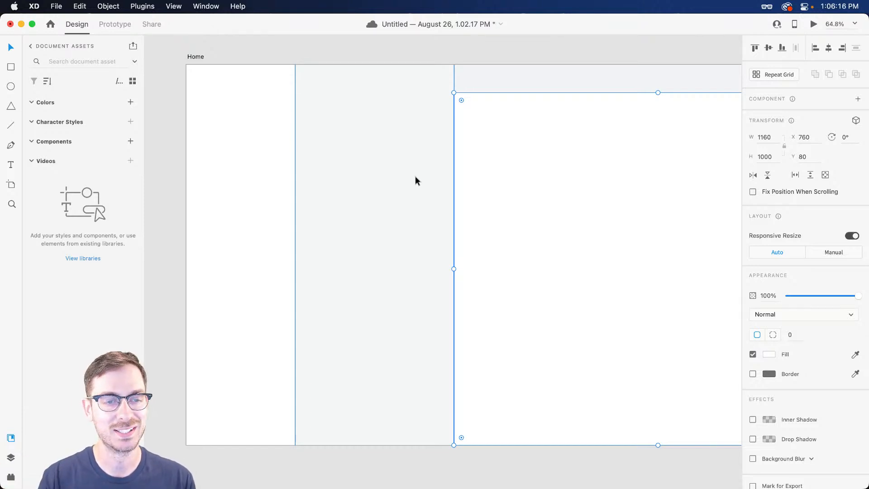
left_click(415, 180)
scroll(406, 148, "right", 2)
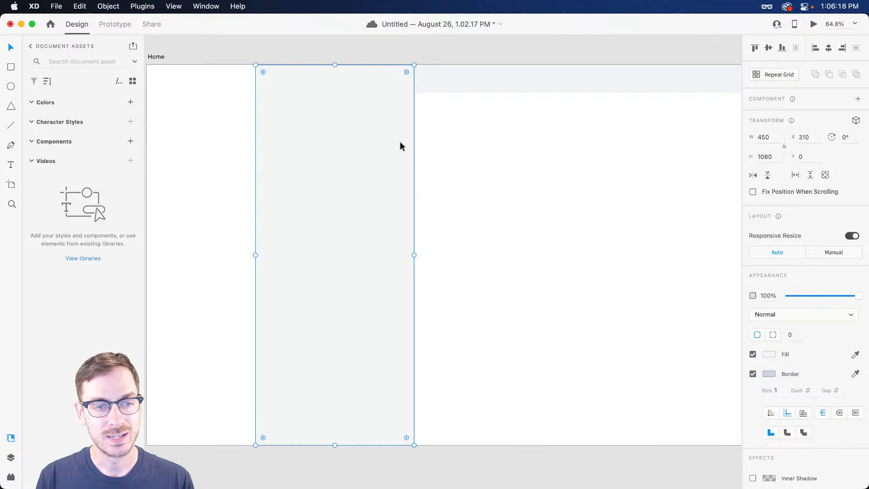
left_click(471, 156)
right_click(610, 161)
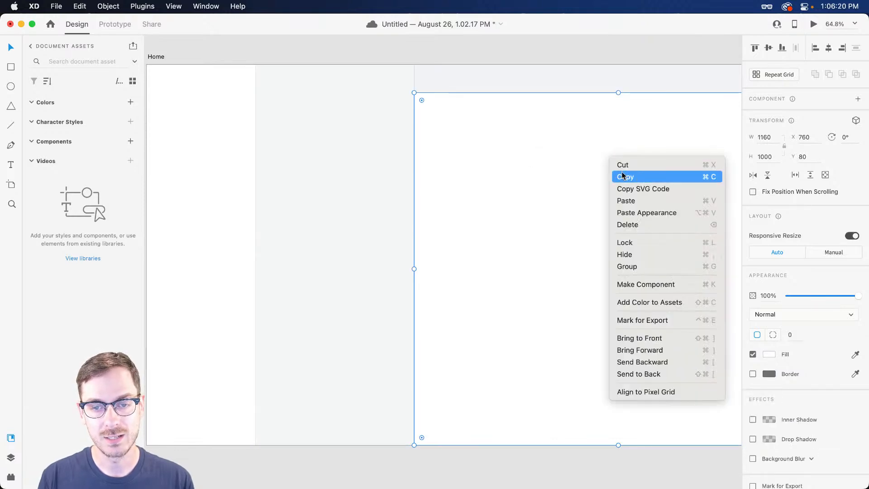
left_click(653, 213)
left_click(769, 354)
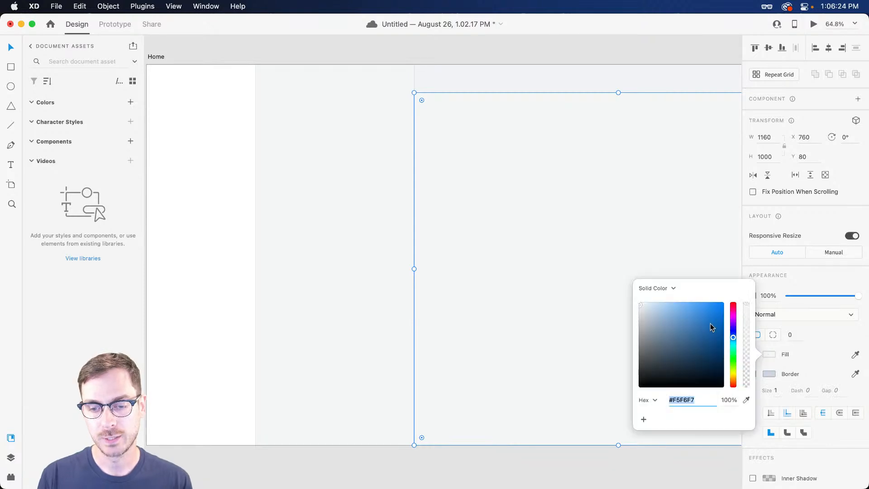
Nudge the large rectangle one pixel right to X 761, keeping its white fill
left_click(559, 191)
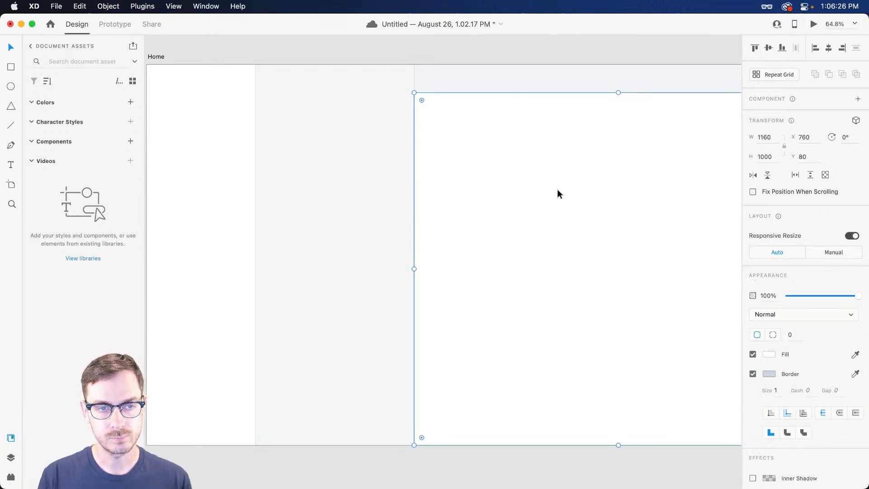
key("Right")
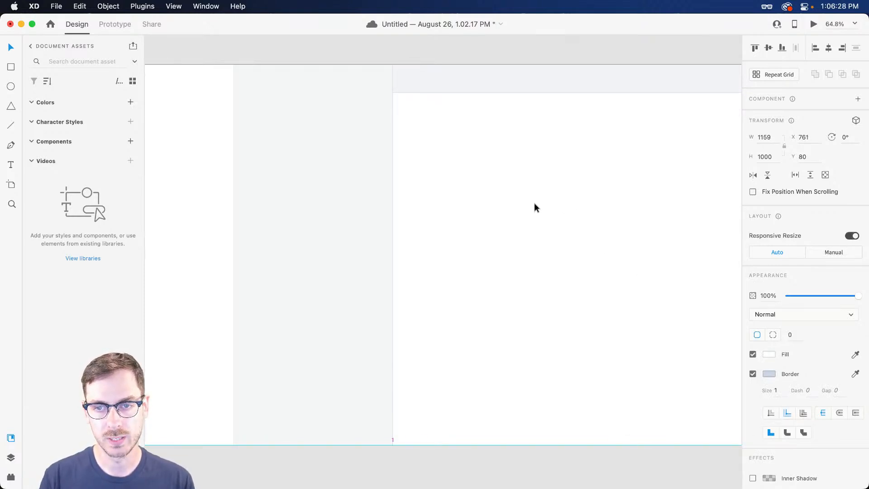
scroll(534, 199, "right", 5)
left_click(657, 172)
left_click(471, 180)
Check the left, middle and right columns, then deselect and centre the whole artboard
scroll(463, 181, "left", 2)
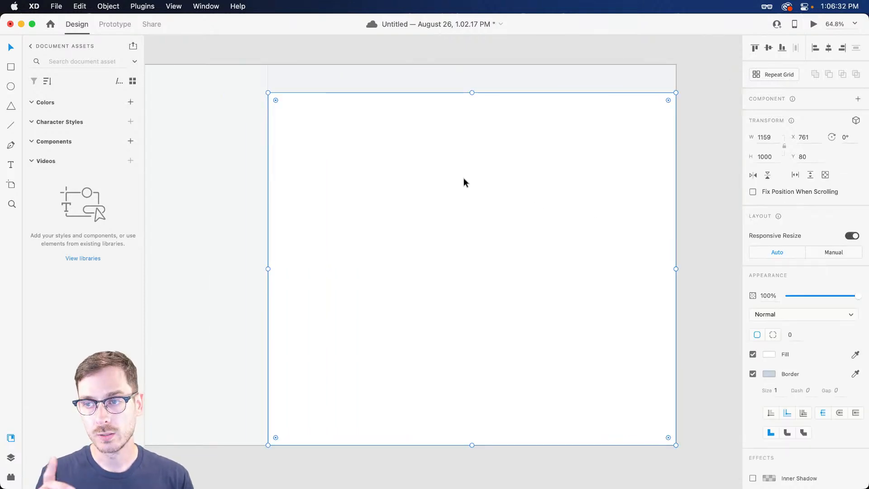
scroll(463, 178, "left", 3)
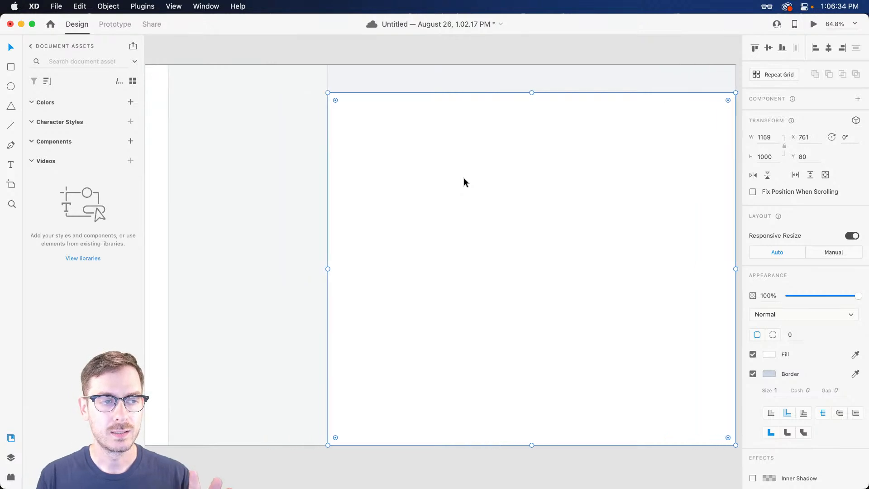
scroll(463, 182, "left", 1)
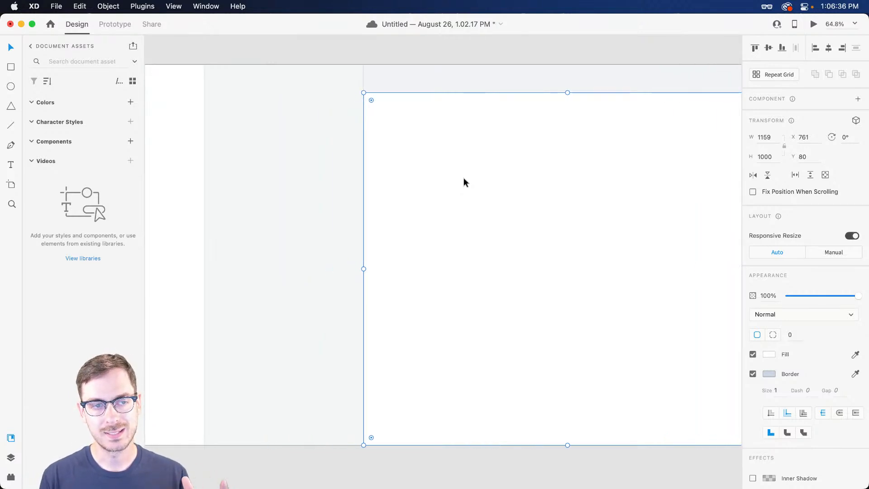
scroll(463, 181, "left", 3)
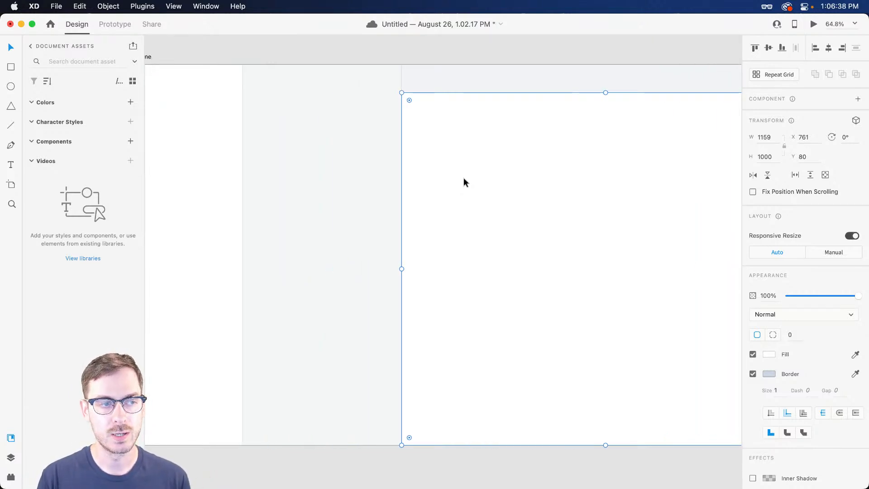
left_click(196, 138)
left_click(364, 175)
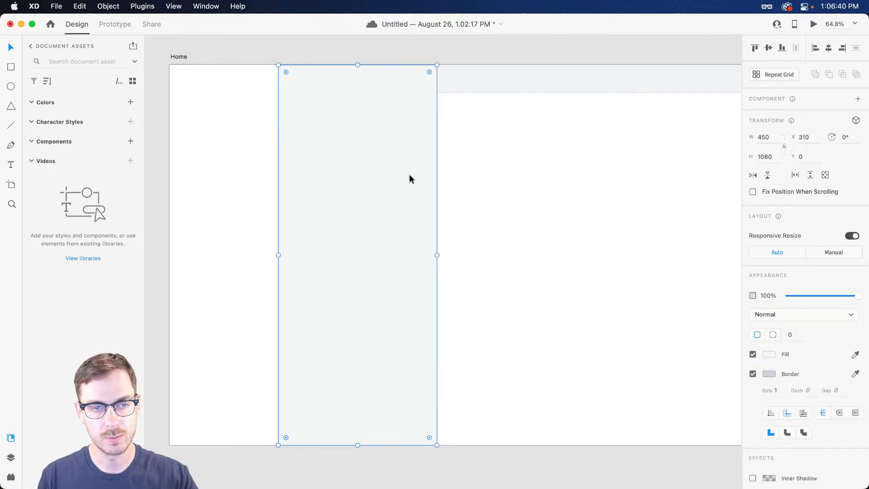
left_click(533, 179)
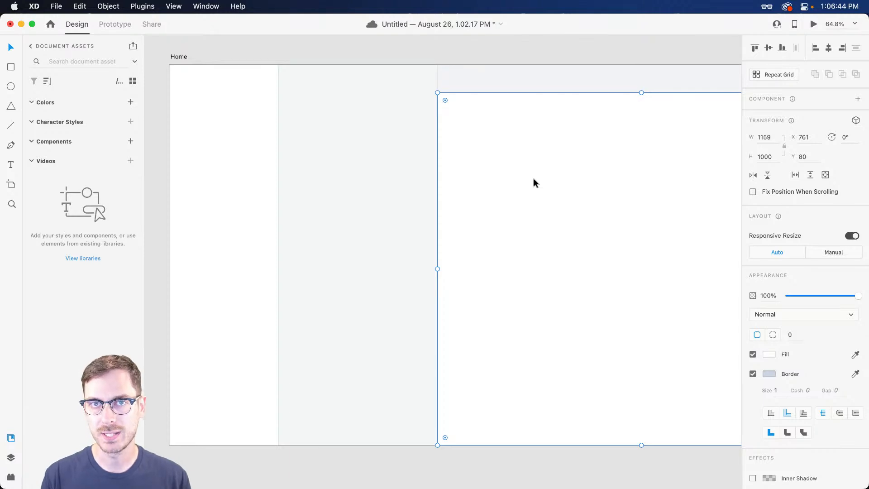
scroll(534, 181, "right", 5)
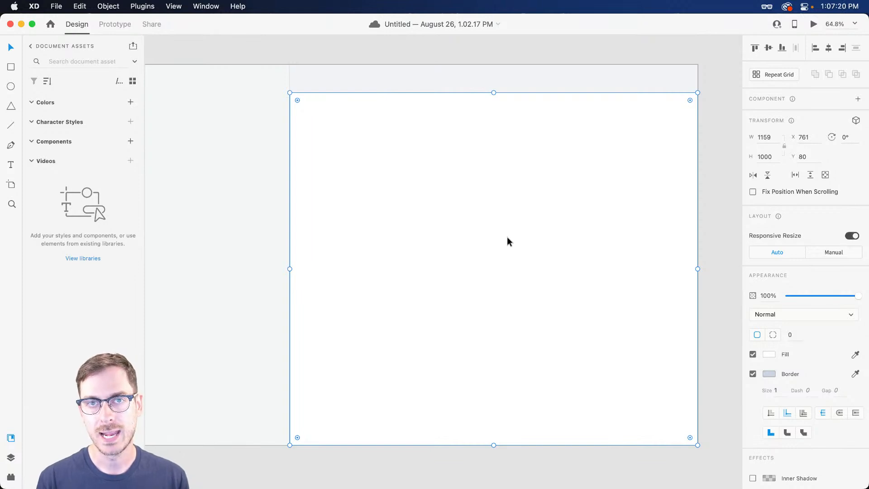
scroll(508, 236, "left", 3)
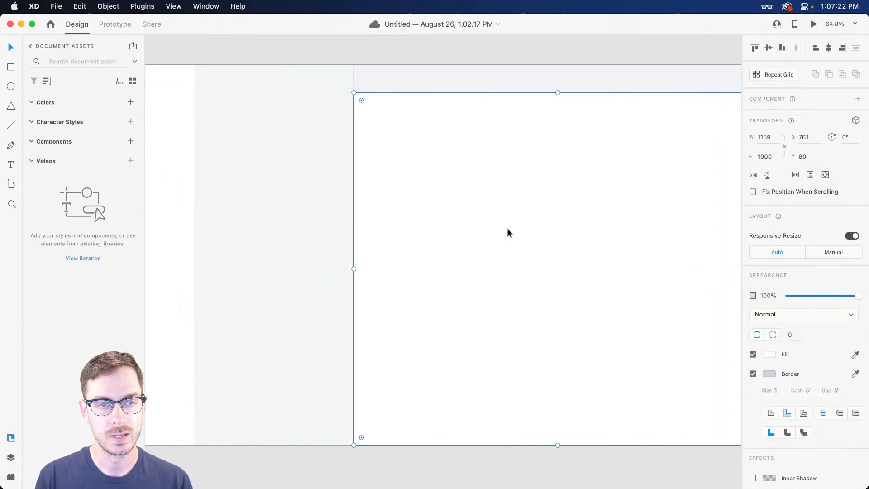
left_click(477, 53)
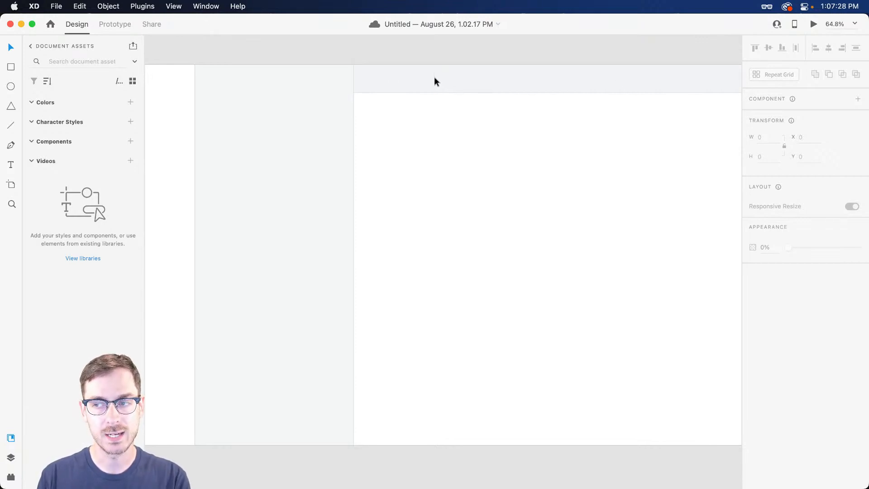
scroll(442, 136, "left", 5)
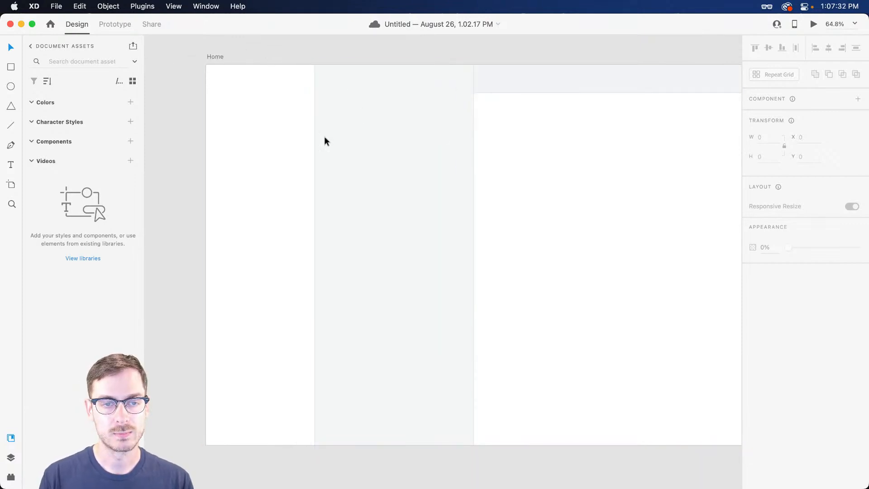
scroll(371, 194, "down", 3)
left_click_drag(543, 71, 518, 67)
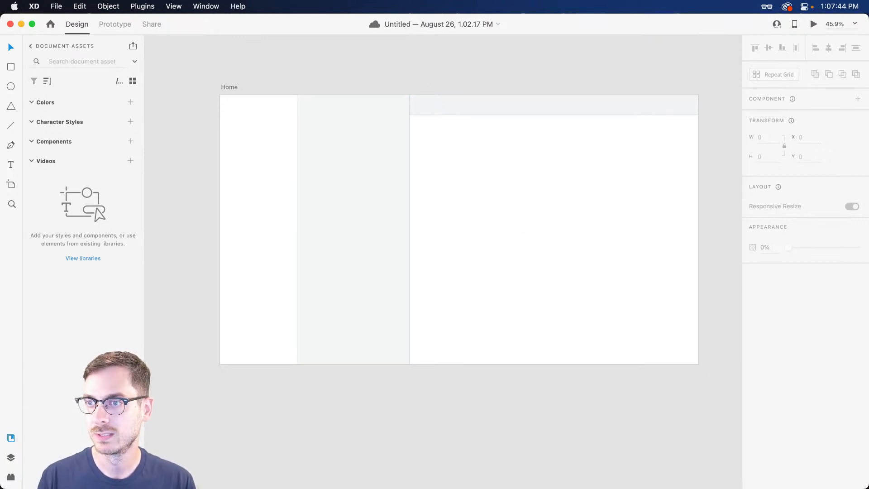
Place the Boop Branding 'Logo, long' component at the Home artboard's top-left, about 201×46 at X 60, Y 63
left_click(226, 118)
scroll(225, 110, "up", 5)
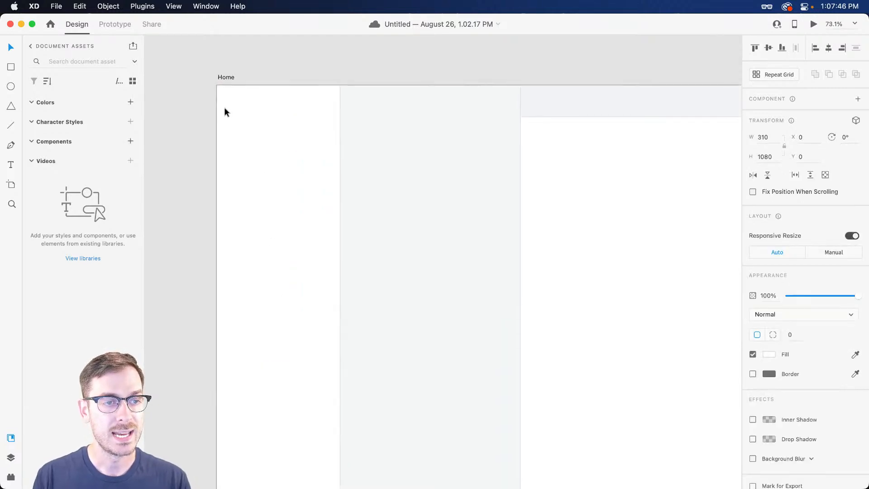
left_click_drag(233, 128, 248, 126)
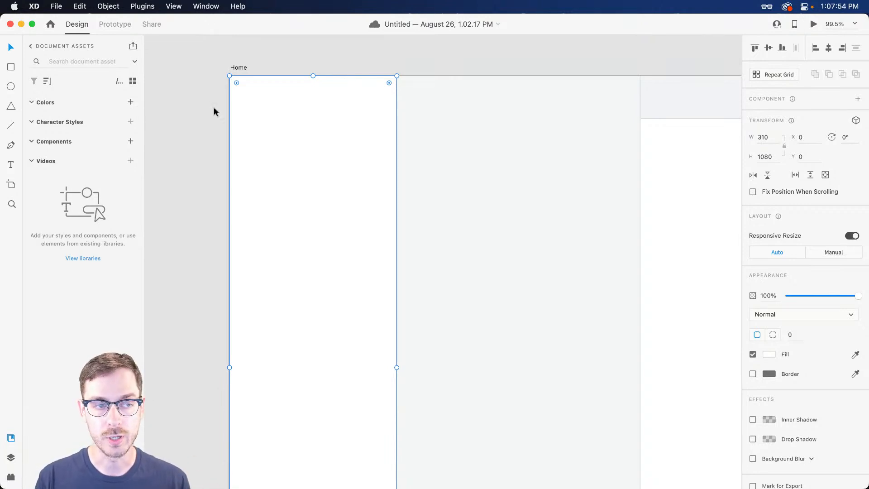
left_click(30, 46)
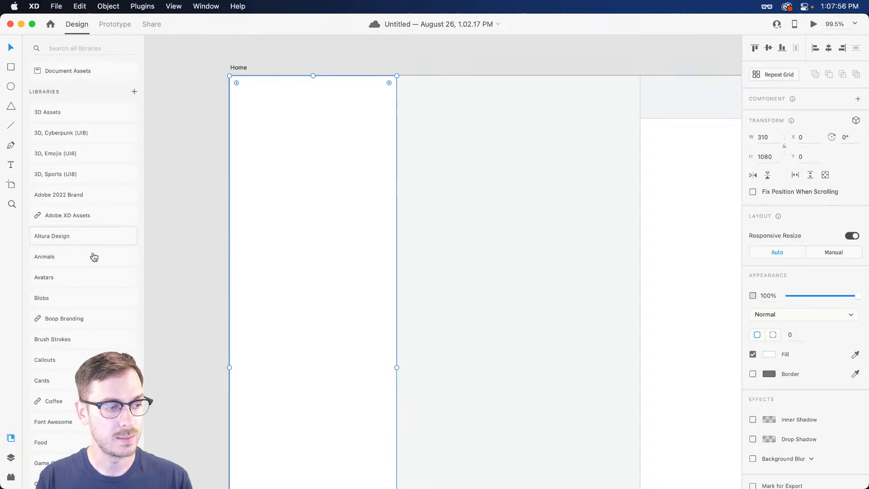
left_click(83, 320)
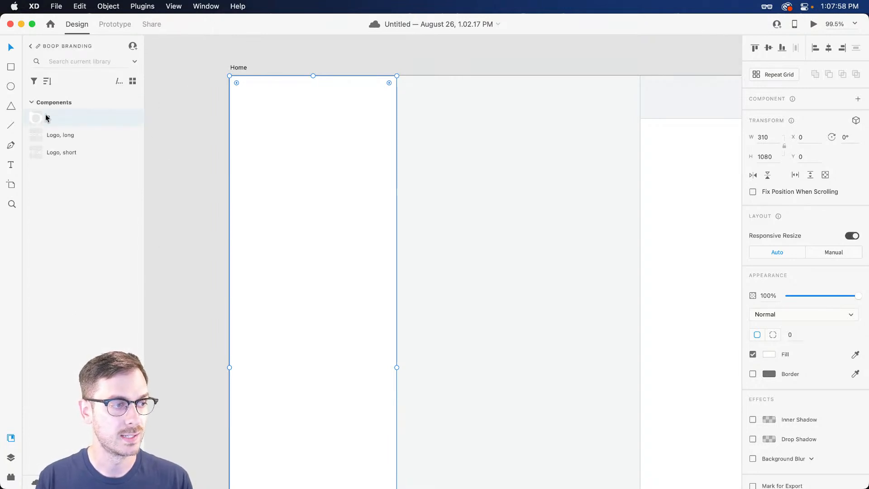
left_click_drag(76, 136, 292, 148)
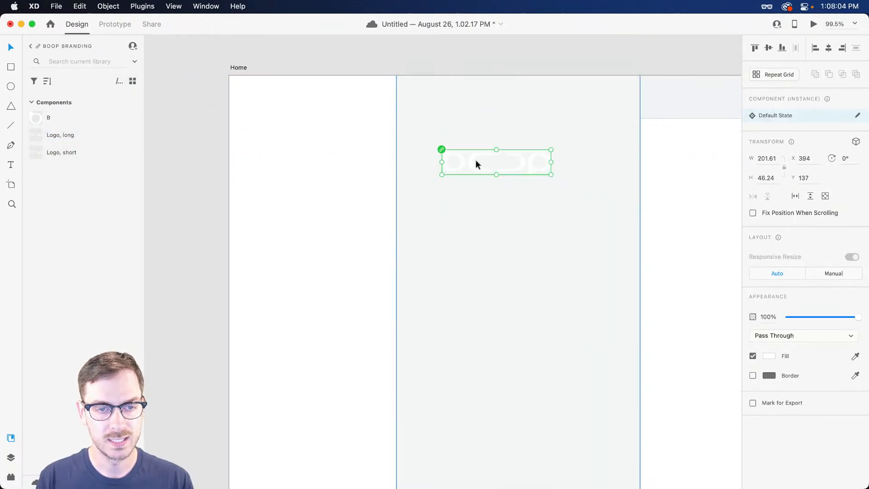
left_click_drag(471, 162, 488, 140)
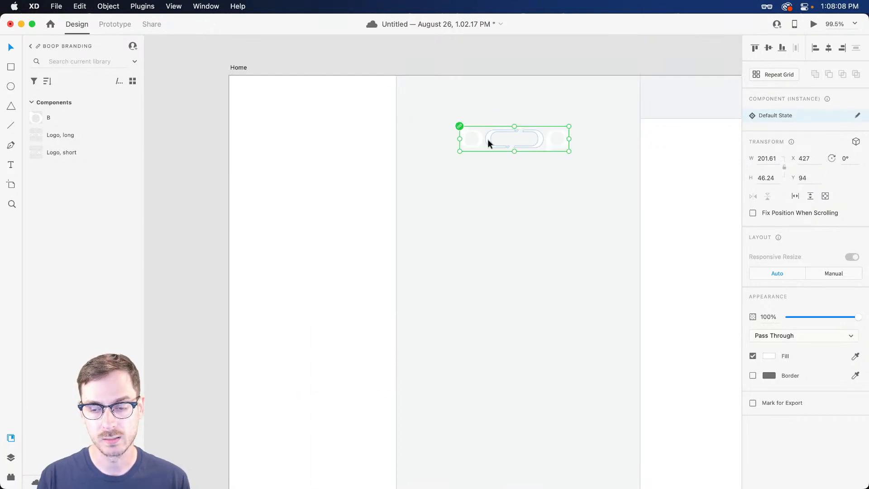
left_click_drag(489, 142, 291, 128)
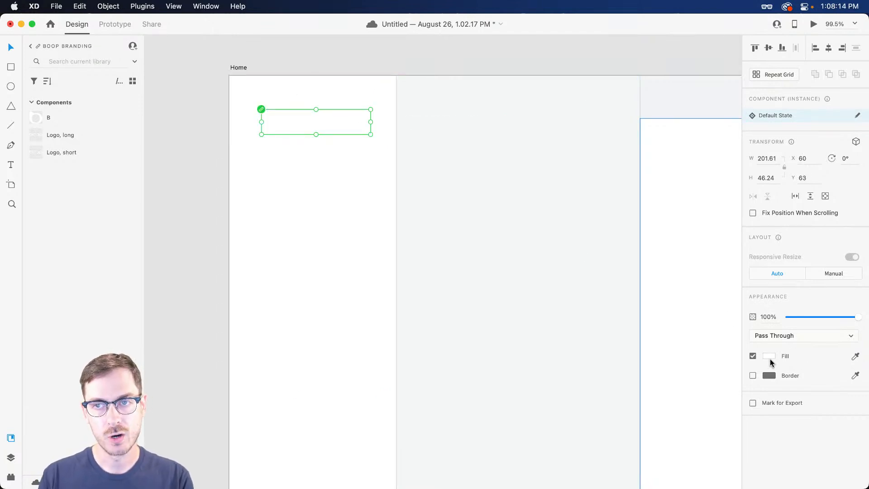
Give the Boop logo a dark charcoal grey fill
left_click(769, 357)
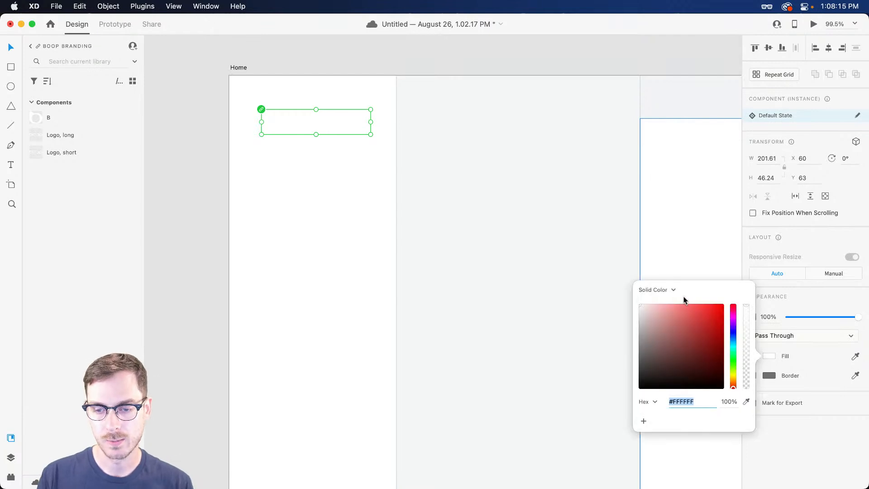
left_click(733, 336)
left_click_drag(653, 377, 655, 373)
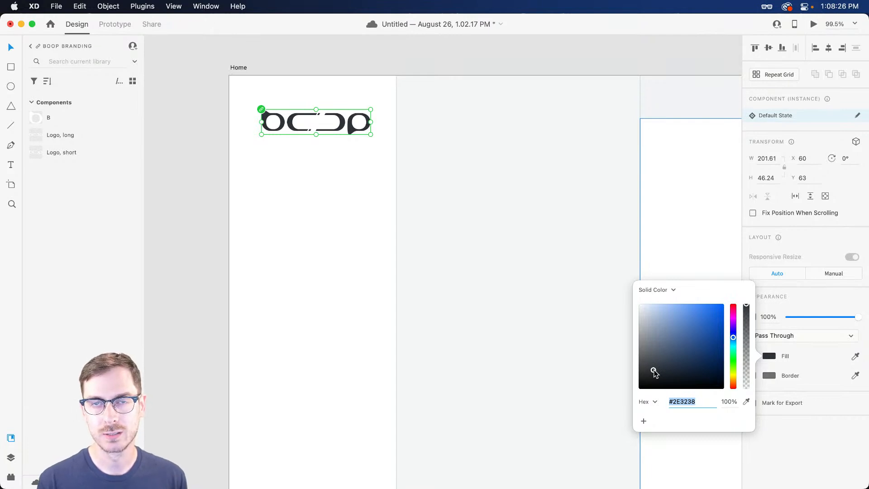
mouse_move(654, 373)
left_mouse_down()
mouse_move(628, 399)
mouse_move(628, 382)
mouse_move(653, 368)
left_mouse_up()
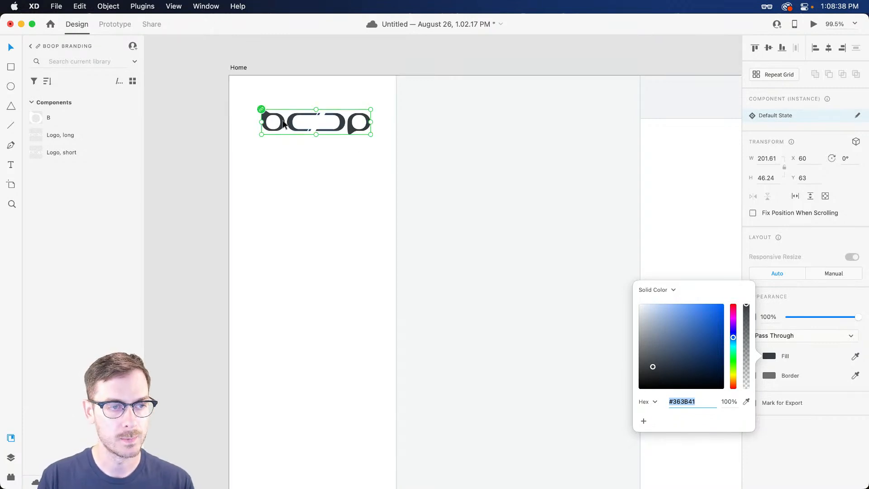
Move the logo to X 37, Y 45 and bring up the Nucleo icon library
left_click_drag(281, 123, 270, 112)
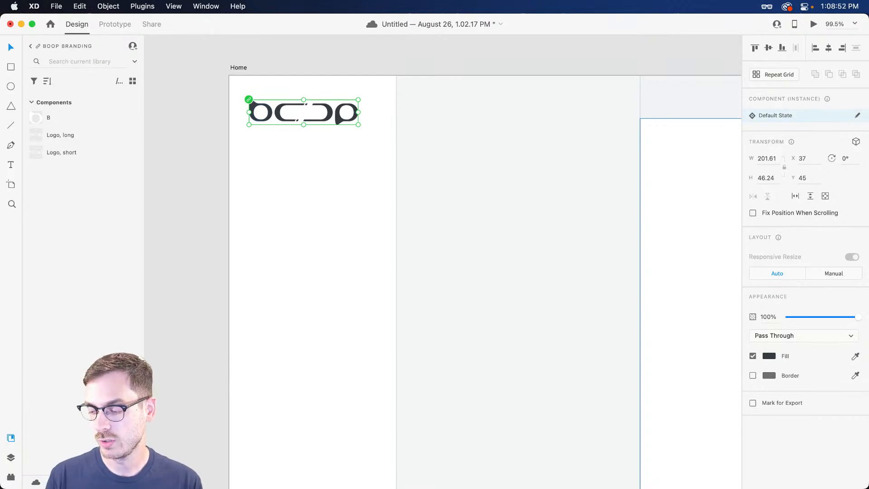
key("super+Tab")
left_click_drag(310, 30, 334, 54)
Search Nucleo for 'mail' and paste the 24×24 Readed-mail icon onto the XD Home artboard
left_click(230, 60)
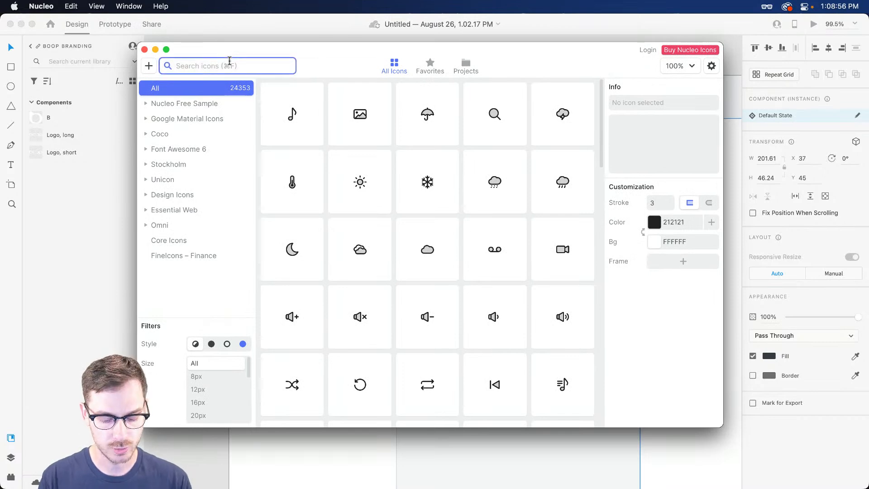
type("mail")
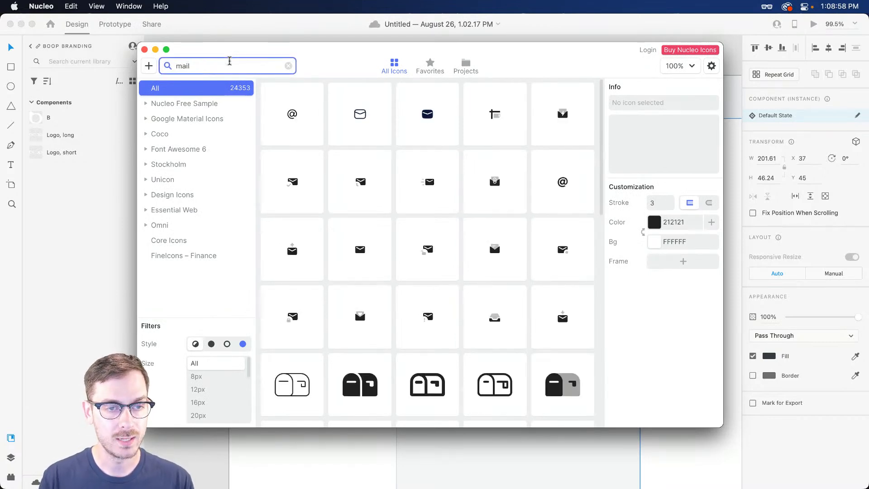
left_click(291, 182)
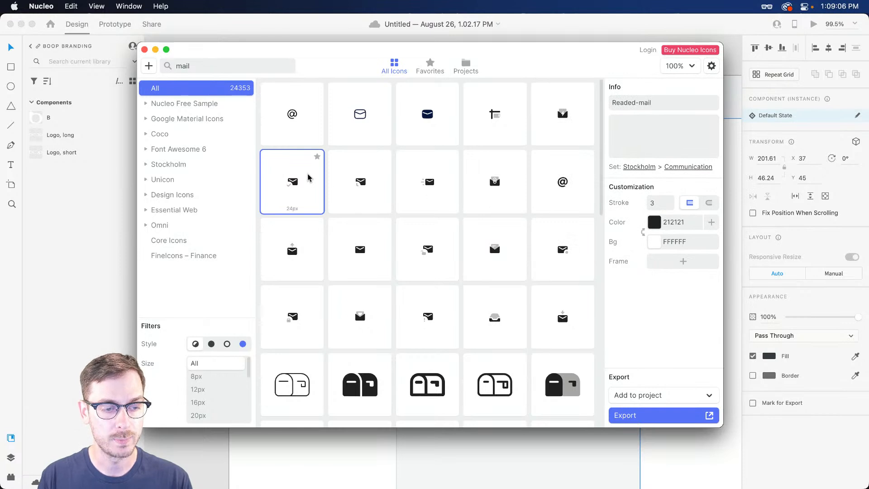
left_click(277, 17)
key("super+v")
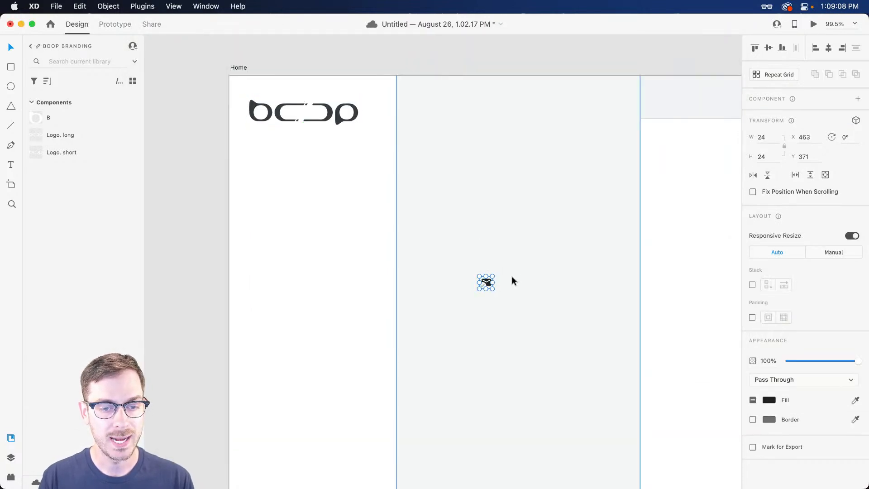
Move the mail icon below and right of the logo (X 259, Y 125) and show the plugins panel
left_click_drag(488, 284, 380, 153)
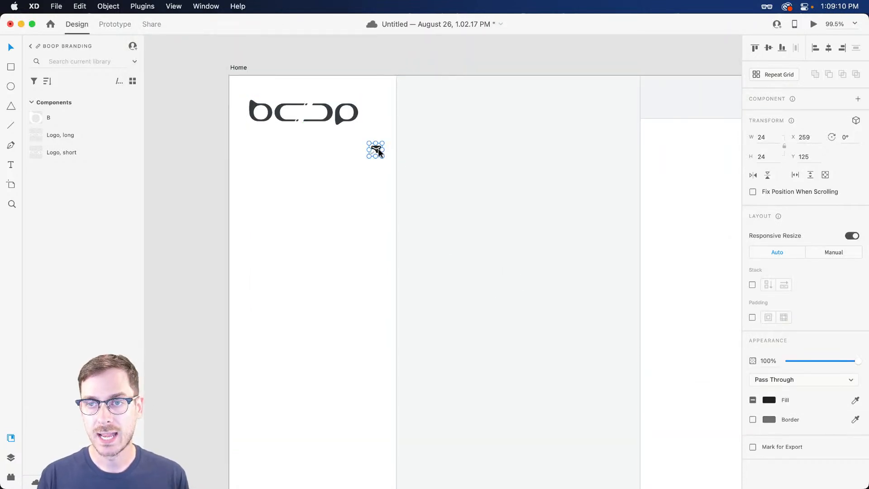
left_click(11, 478)
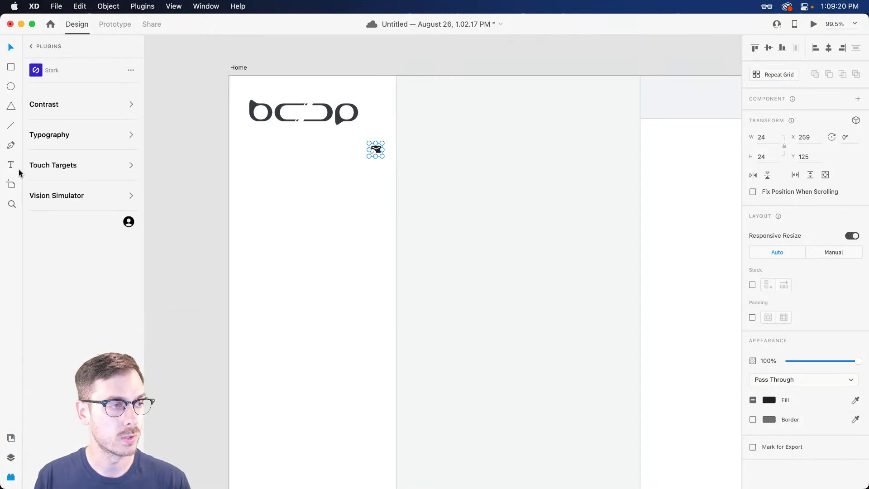
Open the Icons 4 Design plugin, search 'mail' then 'envelope', and leave the search empty
left_click(31, 46)
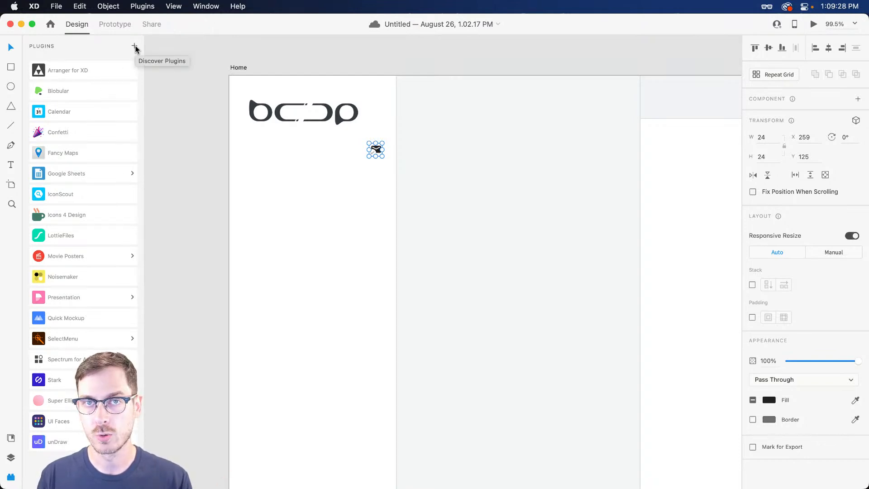
left_click(111, 210)
left_click(57, 101)
type("mail")
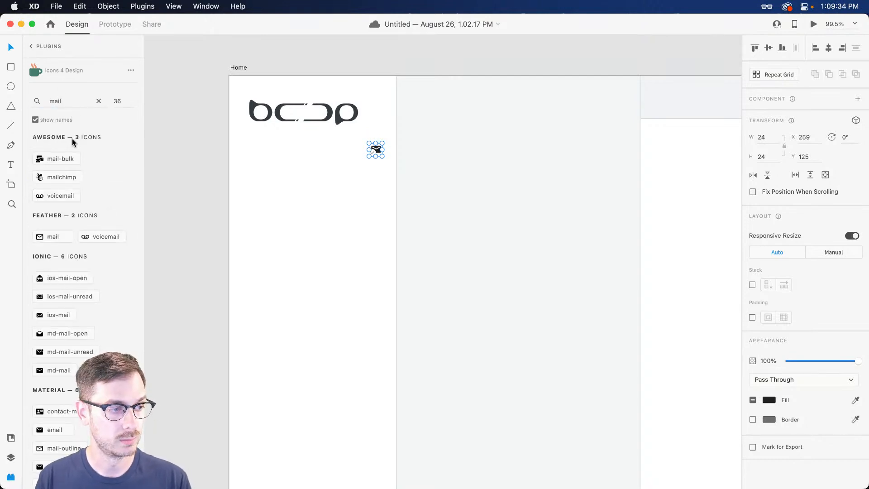
scroll(73, 140, "down", 6)
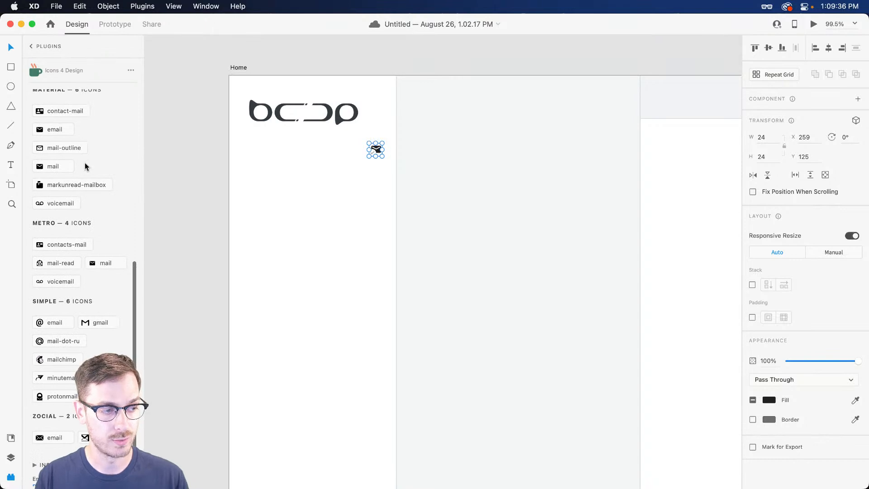
scroll(84, 162, "up", 6)
left_click_drag(71, 97, 28, 96)
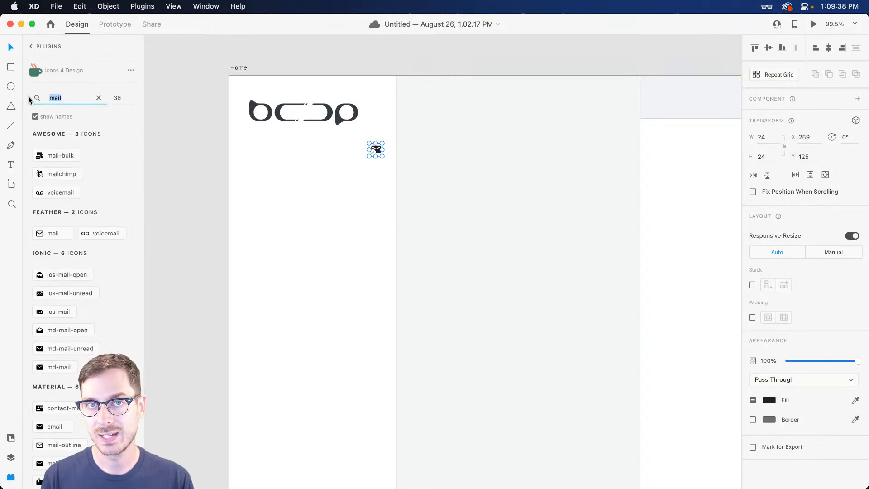
type("enve")
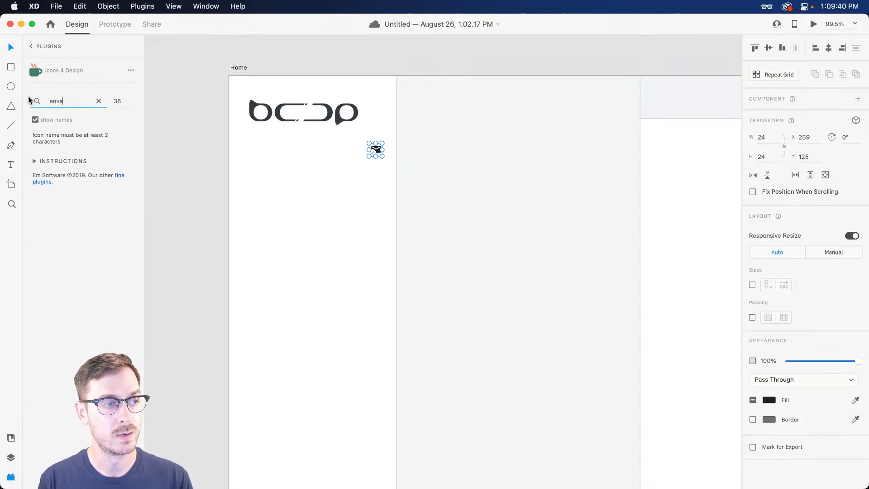
type("lope")
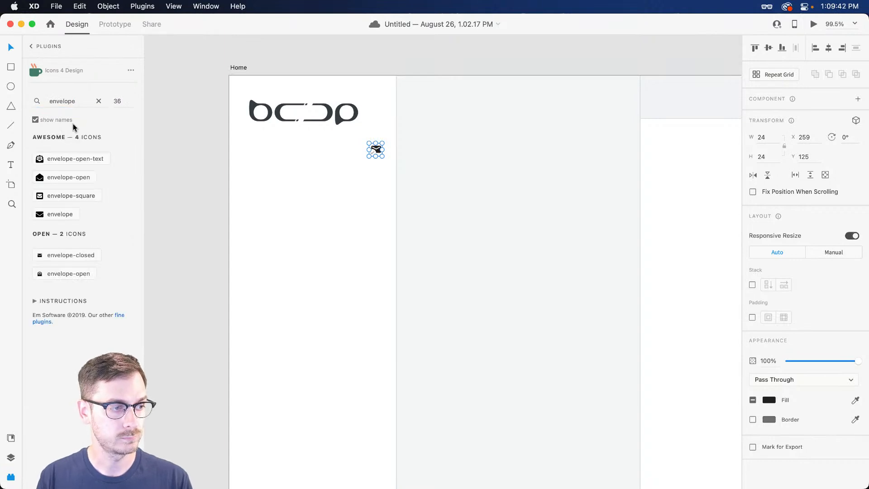
left_click(98, 101)
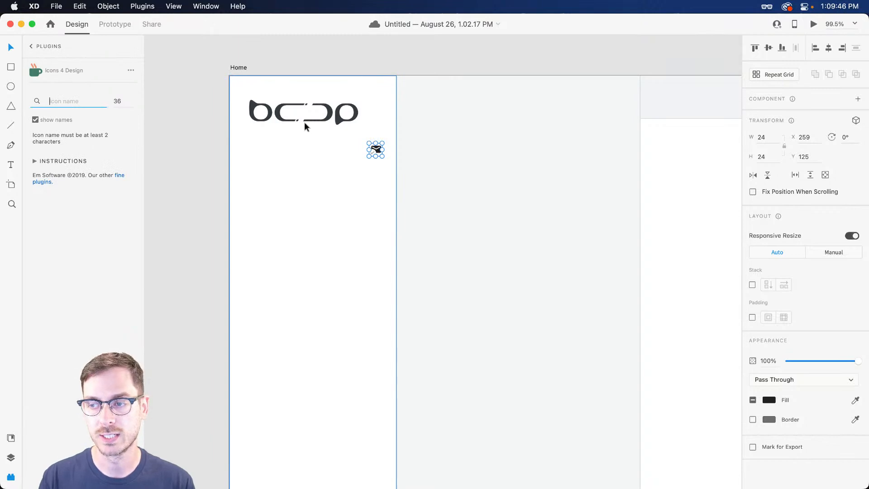
Move the mail icon up level with the logo
scroll(297, 112, "up", 5)
left_click_drag(447, 185, 442, 129)
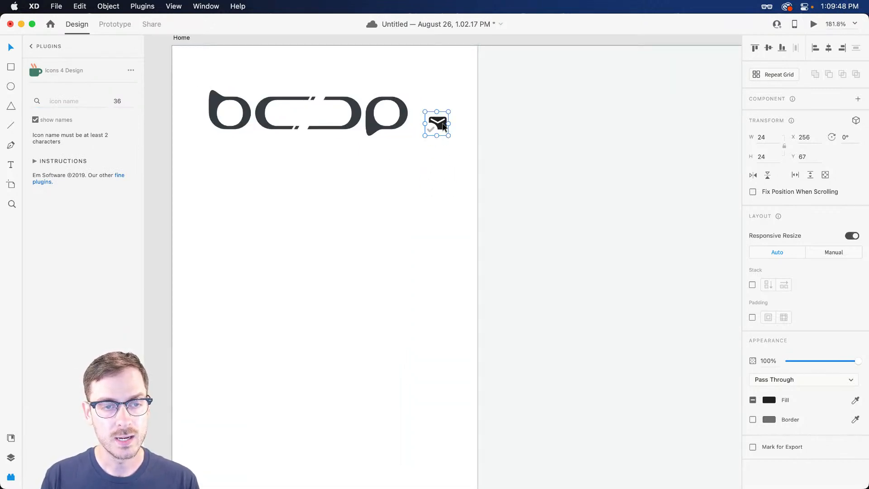
scroll(434, 134, "up", 3)
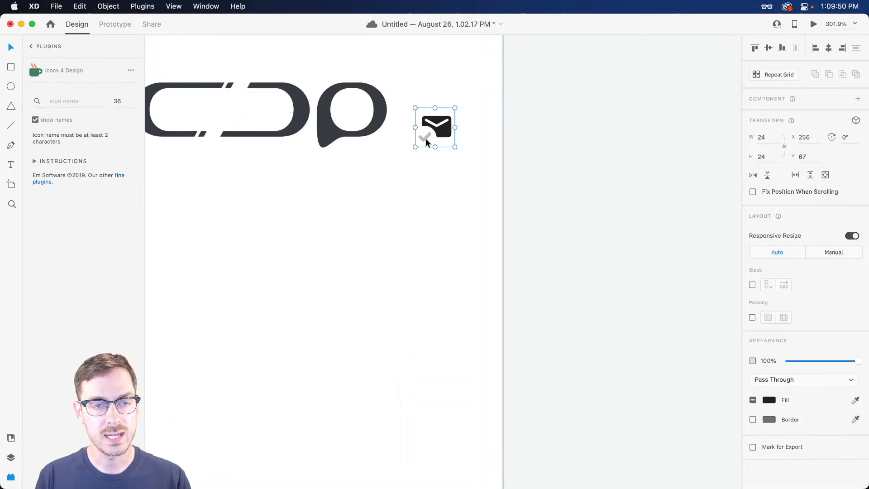
Ungroup the Readed-mail icon's nested groups into plain shapes and delete its checkmark layer
key("super+y")
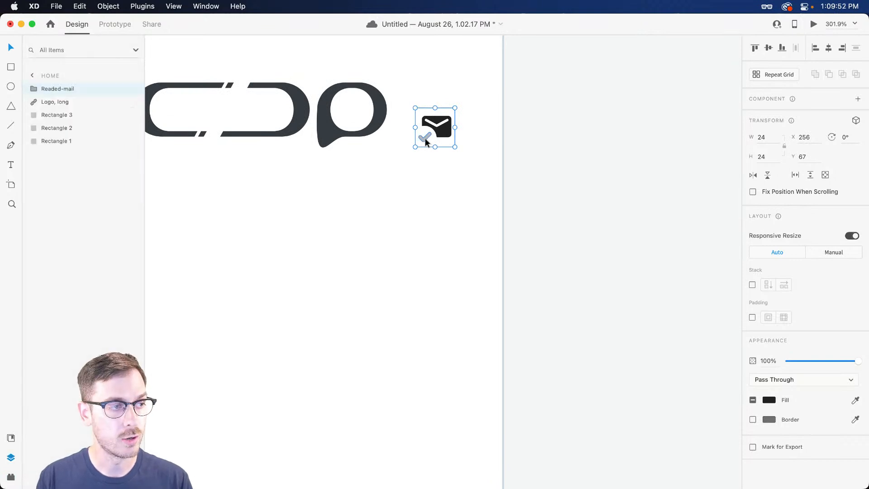
left_click(34, 89)
left_click(47, 102)
left_click(55, 115)
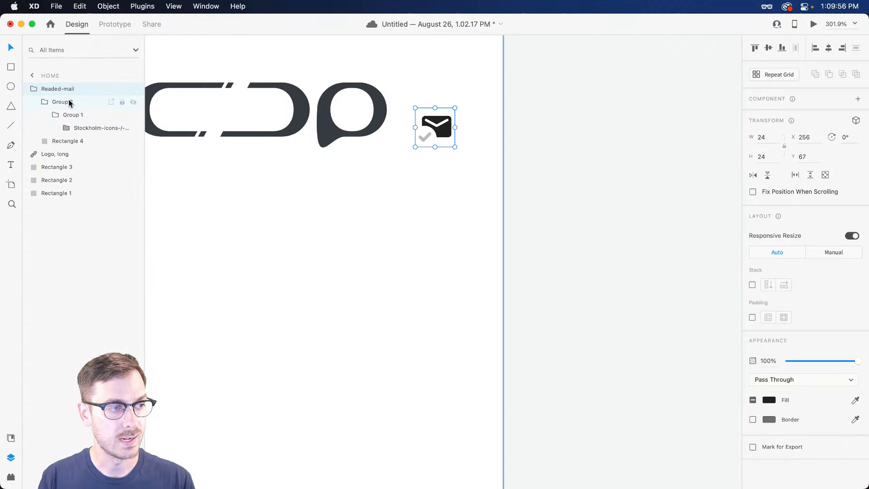
left_click(70, 99)
key("super+shift+g")
key("super+shift+g")
key("super+shift+g")
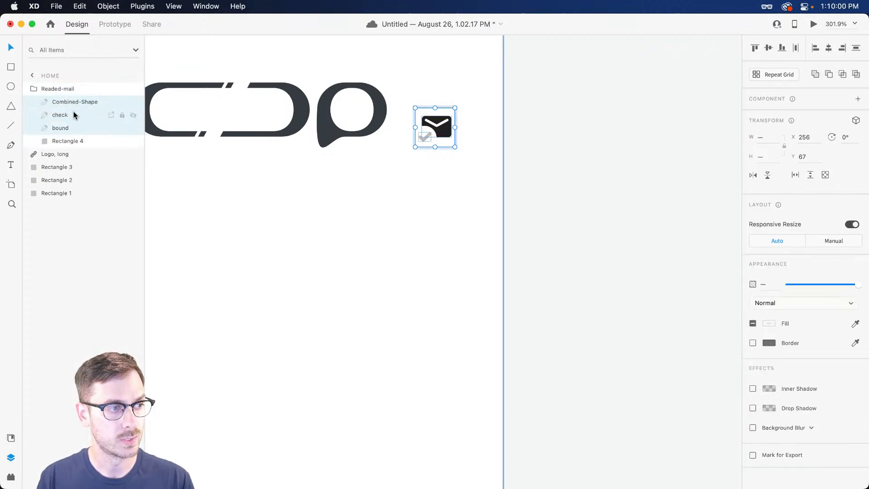
left_click(73, 115)
key("Delete")
Enlarge the mail icon to about 51×51 and move it onto the logo's top-right corner
left_click(428, 120)
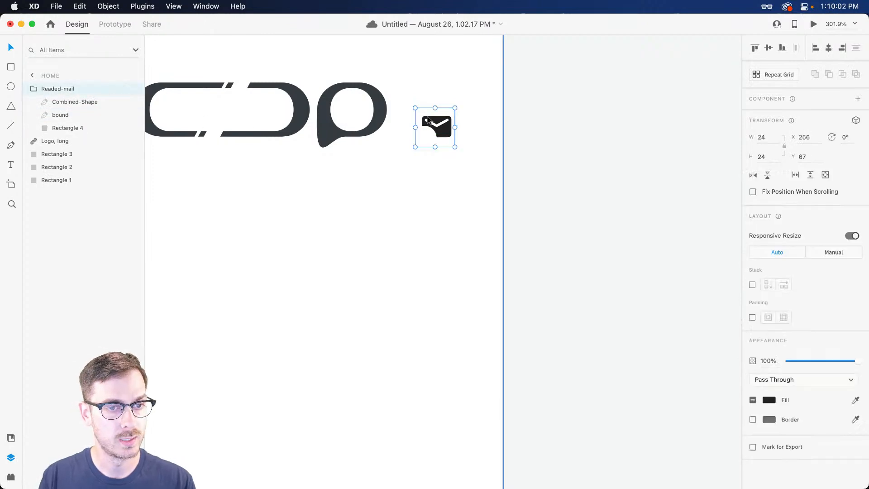
left_click_drag(455, 108, 505, 63)
scroll(415, 147, "up", 5)
scroll(415, 148, "left", 5)
left_click_drag(553, 165, 488, 141)
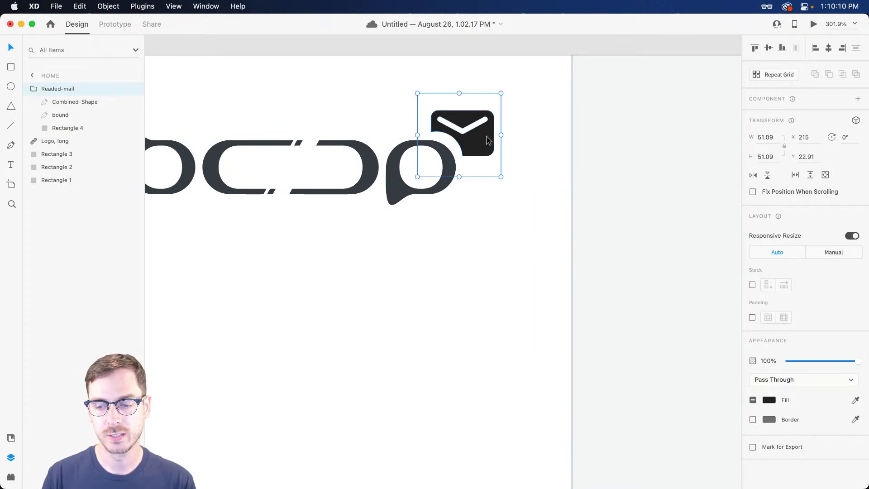
Fill the envelope icon with bright blue #247CF4
left_click(768, 399)
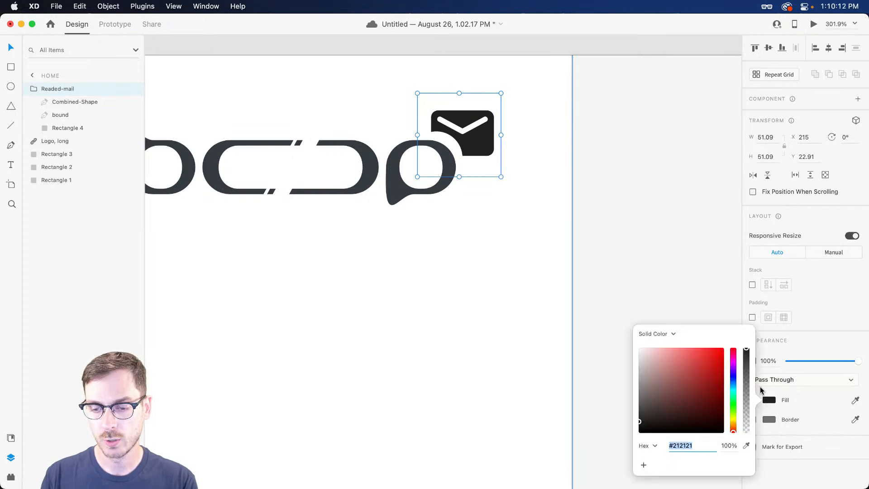
left_click(734, 380)
left_click(710, 352)
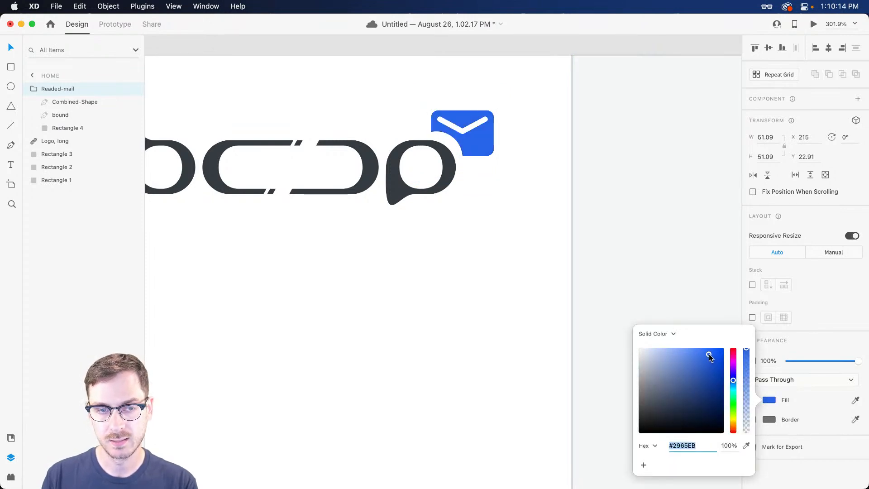
left_click_drag(734, 380, 735, 381)
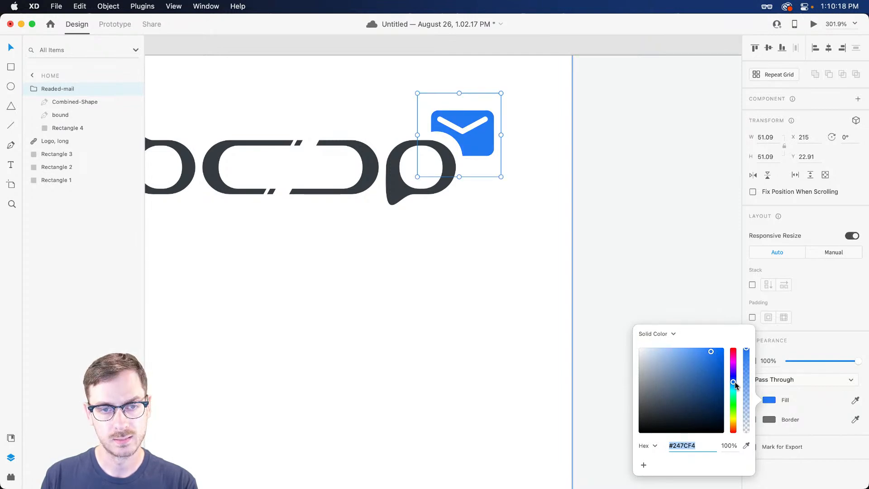
left_click(822, 305)
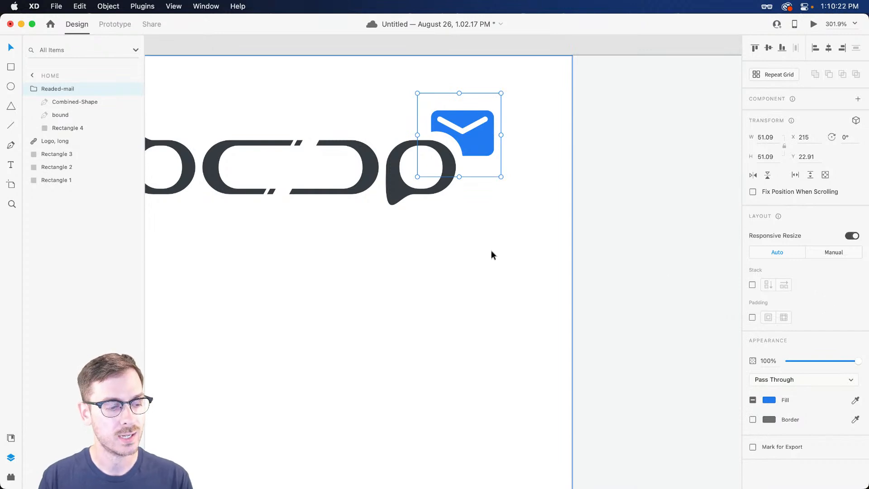
Save the logo's charcoal #363B41 and the envelope's blue #247CF4 as Document Assets colours
left_click(11, 437)
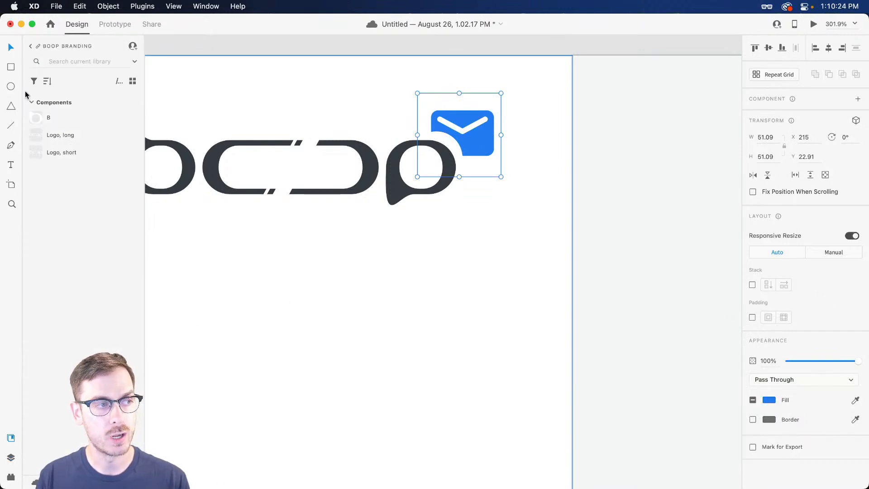
left_click(29, 49)
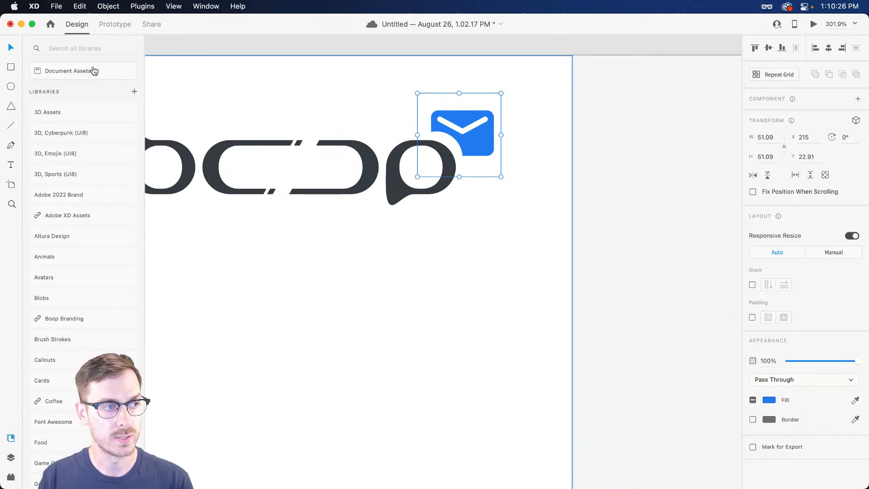
left_click(93, 69)
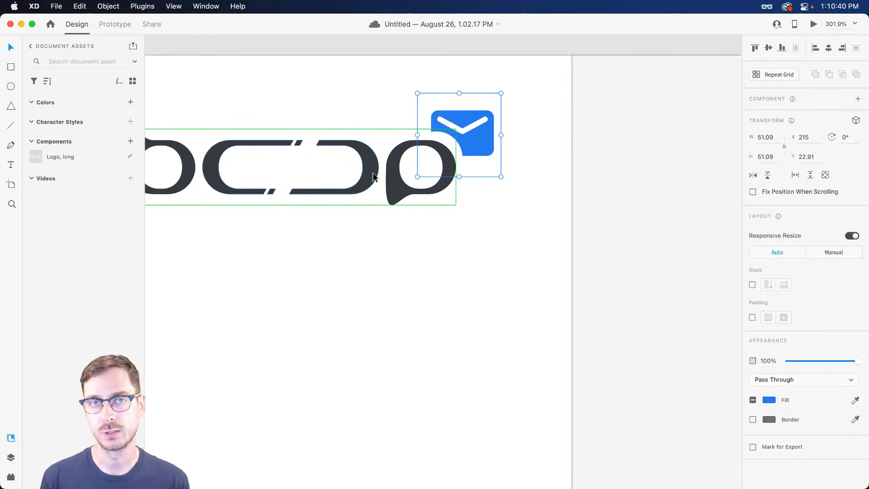
left_click(319, 168, "shift")
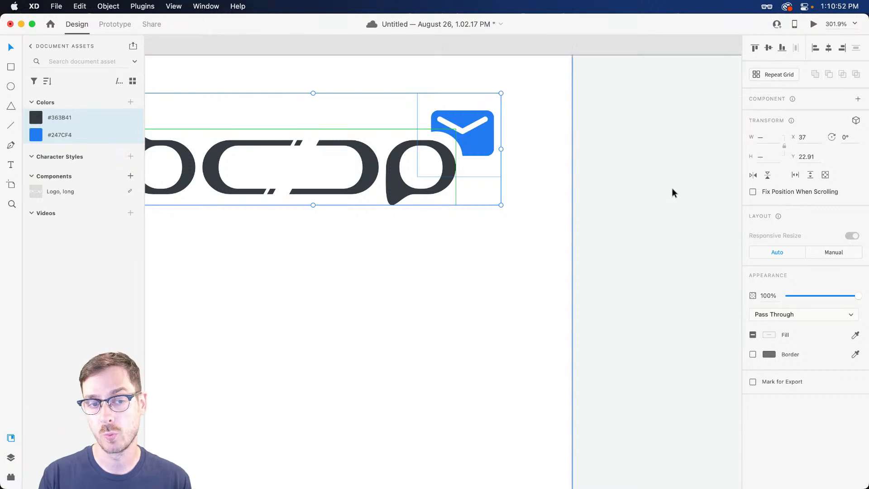
left_click(525, 153)
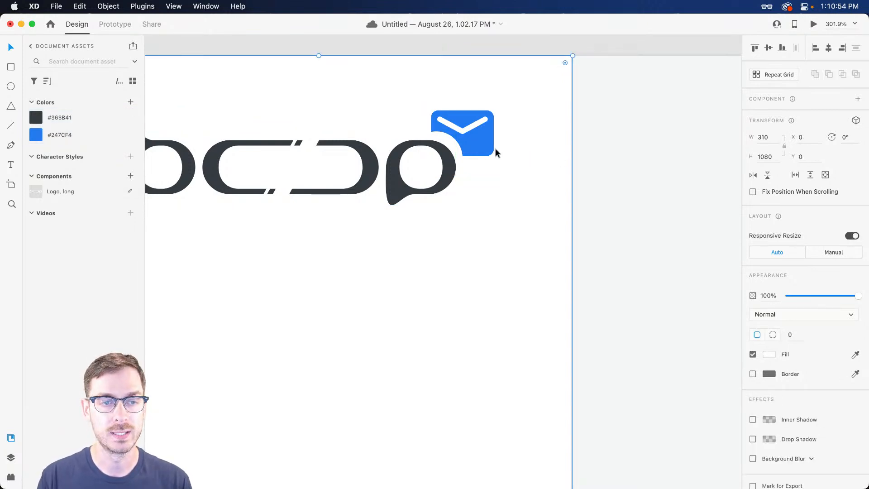
Pull a margin guide in from the Home artboard's left edge
scroll(502, 154, "down", 5)
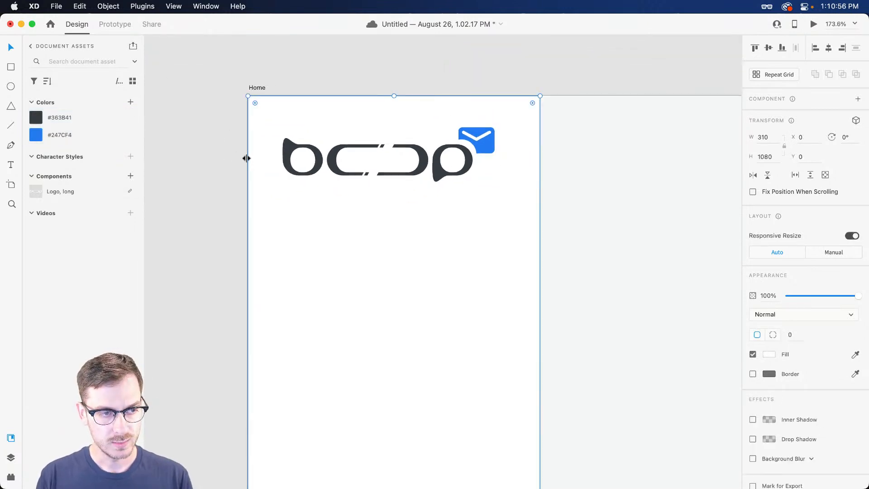
left_click_drag(247, 160, 512, 172)
left_click(539, 175)
Measure the envelope's spacing to the artboard edges and move the right guide to that margin
left_click(485, 147)
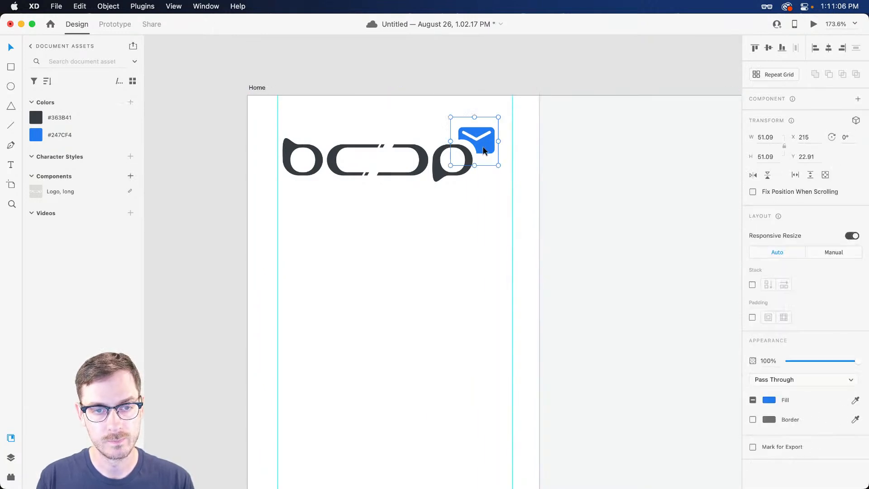
left_click(328, 166)
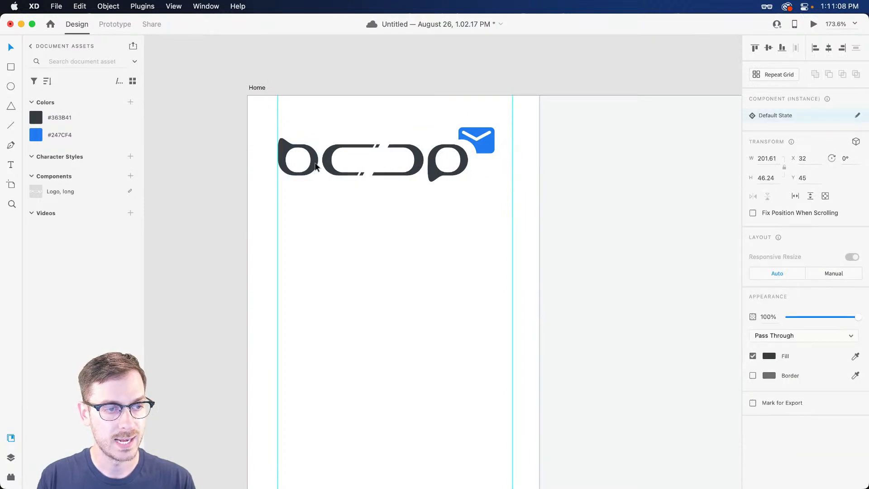
scroll(514, 150, "up", 3)
left_click_drag(476, 138, 494, 137)
key("super+z")
left_click(498, 152)
key("alt")
key("Escape")
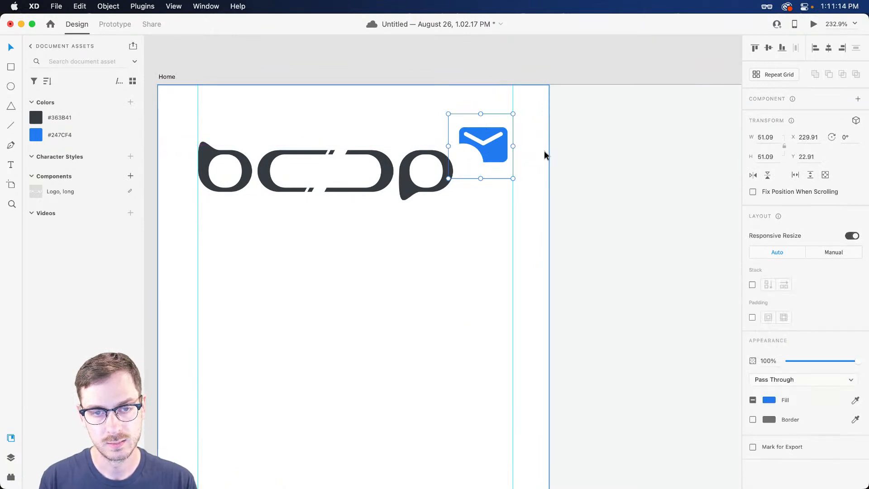
double_click(490, 152)
key("alt")
key("Escape")
left_click_drag(511, 219, 510, 218)
Inside the Logo component, move the final p shape about 20 px right and preview
left_click(437, 159)
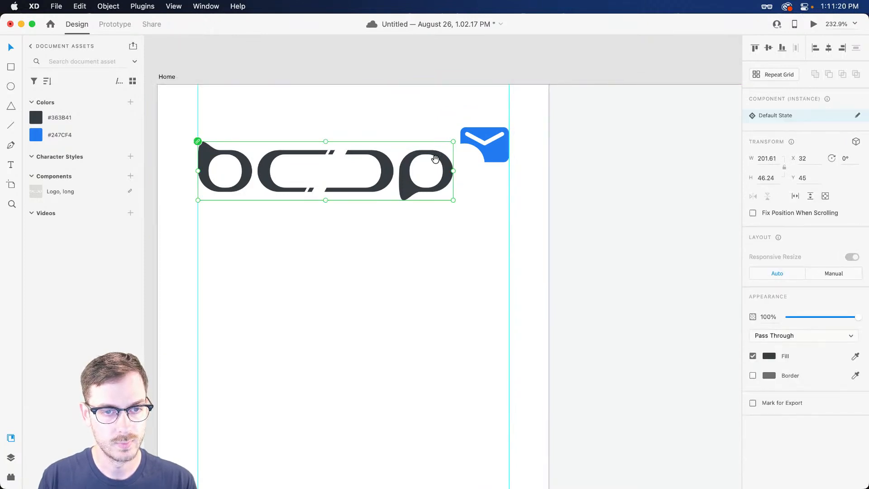
scroll(436, 158, "left", 5)
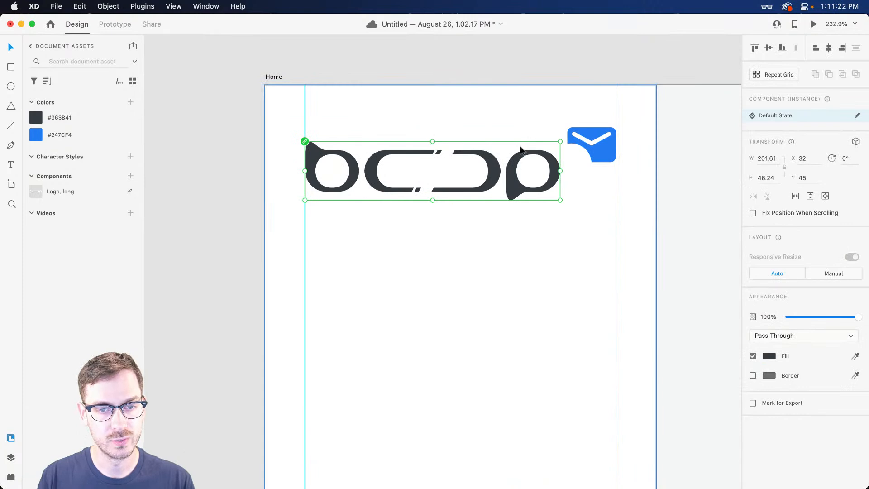
double_click(495, 165)
left_click(558, 166)
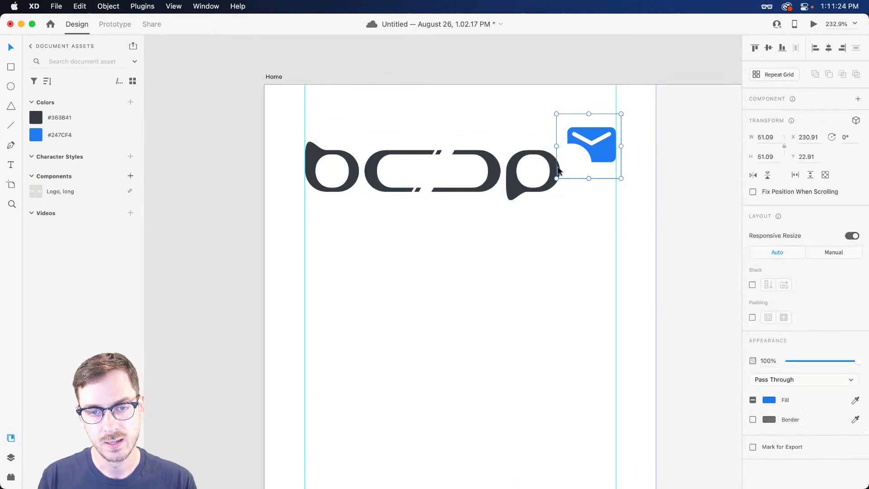
double_click(553, 161)
left_click_drag(554, 161, 577, 164)
key("super+Return")
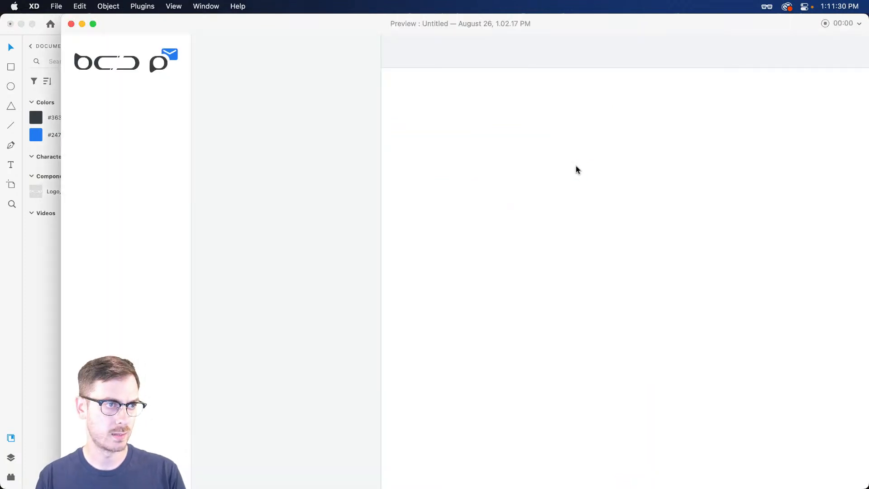
Nudge the p shape 1 px further right and check it in preview
key("super+w")
key("Right")
key("super+Return")
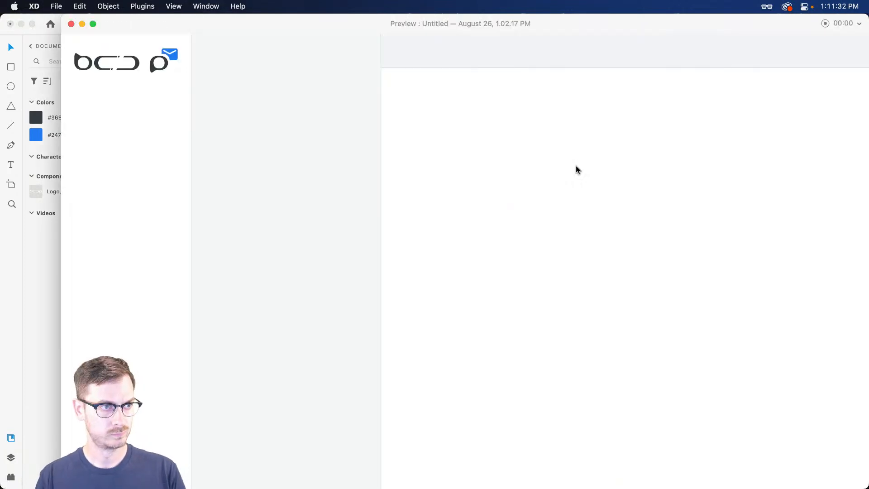
key("super+w")
Widen the logo's middle shape by pushing its right anchor points rightward
left_click(493, 172)
mouse_move(500, 171)
left_mouse_down()
mouse_move(518, 170)
mouse_move(502, 170)
left_mouse_up()
double_click(492, 167)
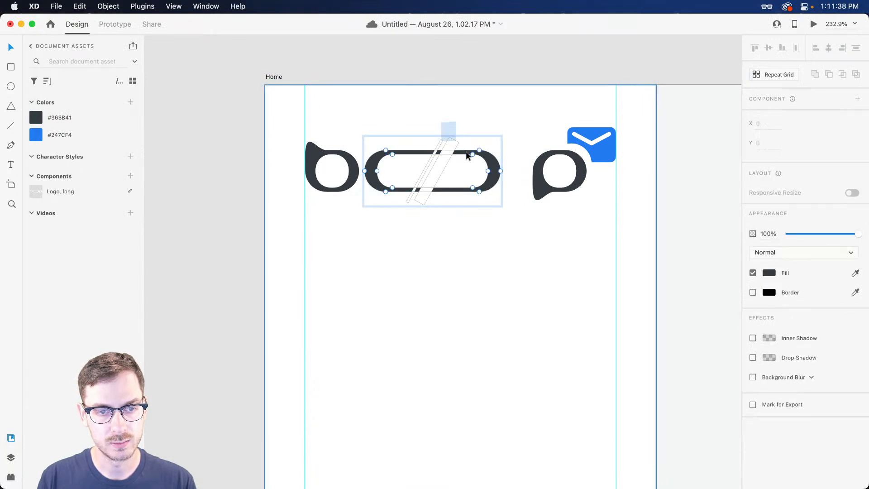
key("shift+Right")
key("shift+Right")
key("Right")
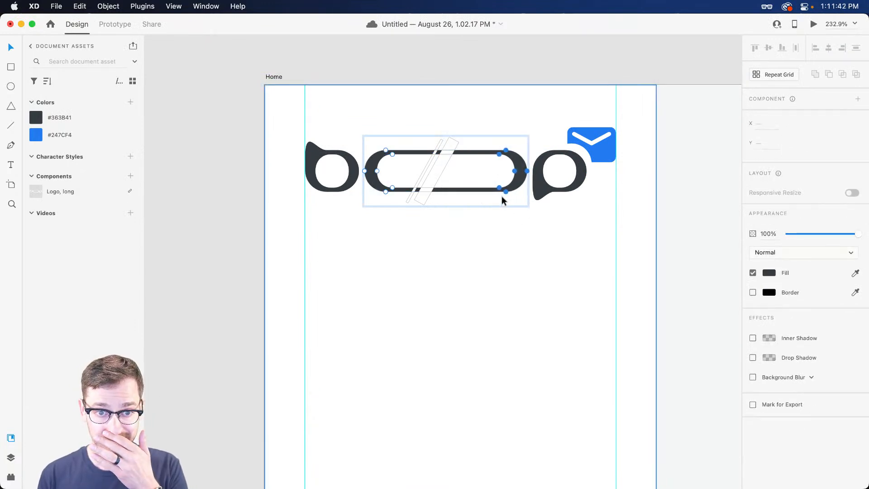
left_click_drag(403, 120, 456, 146)
double_click(453, 140)
Preview the widened 222.61×46.24 logo, then reselect the whole long logo component
key("super+Return")
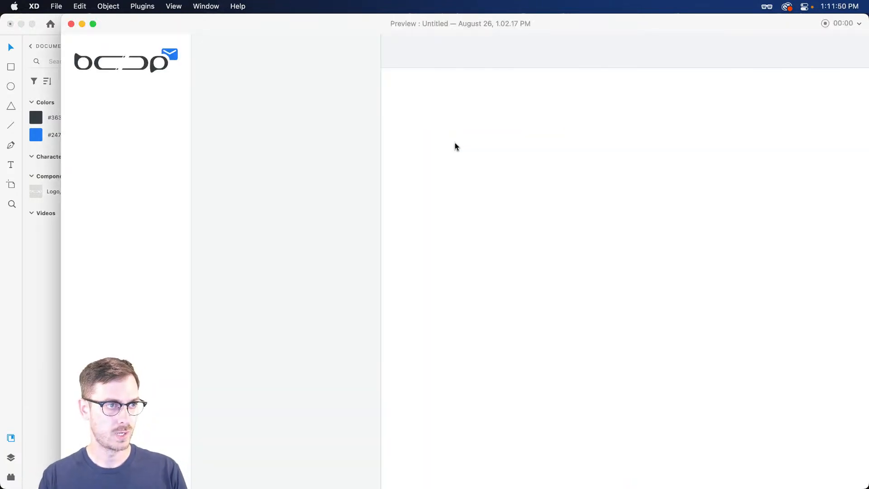
key("Escape")
key("Escape")
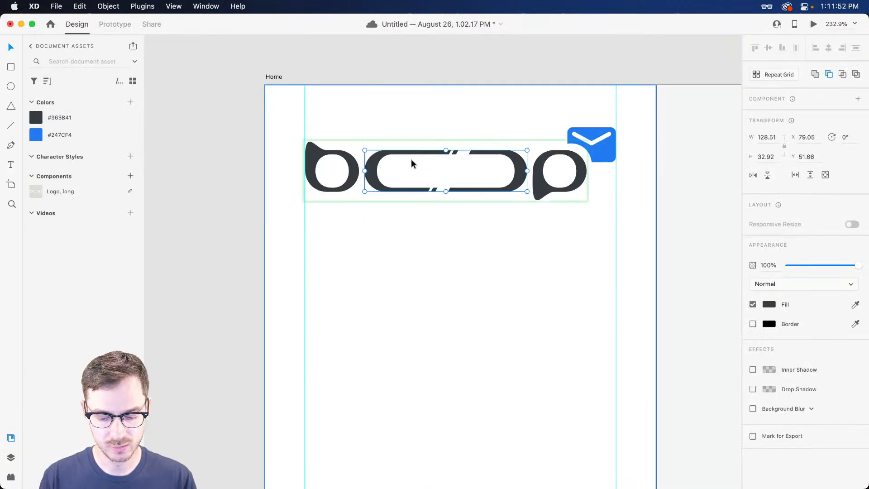
key("Escape")
key("super+y")
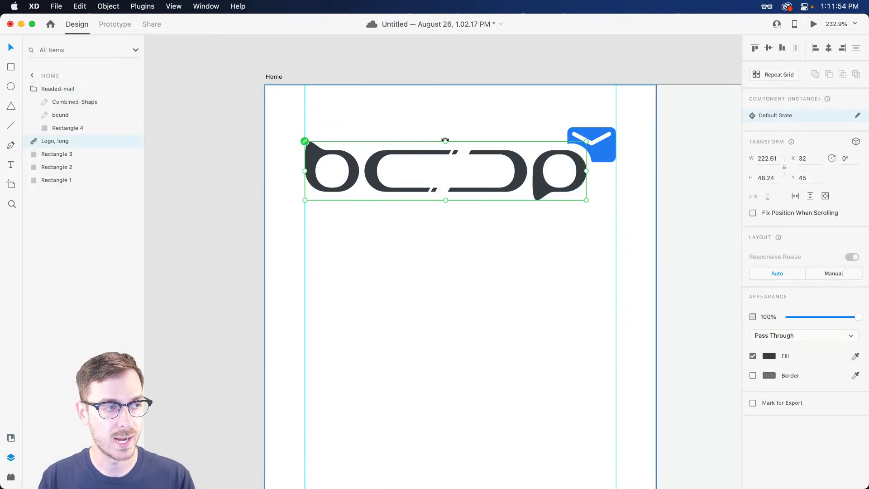
Group the Boop logo and envelope icon and name the group Logo
left_click(601, 152, "shift")
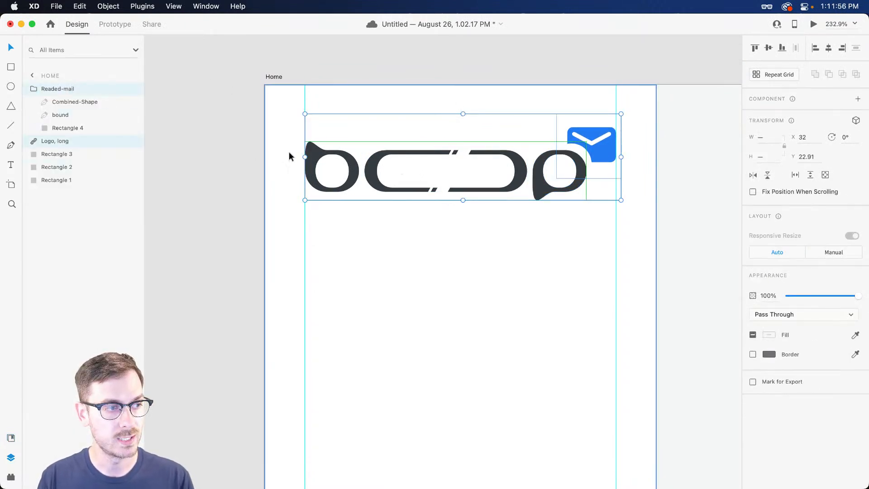
key("super+g")
double_click(56, 89)
type("Logo")
key("Return")
Rename the three rectangle layers Sidebar, Messages and Message
left_click(421, 281)
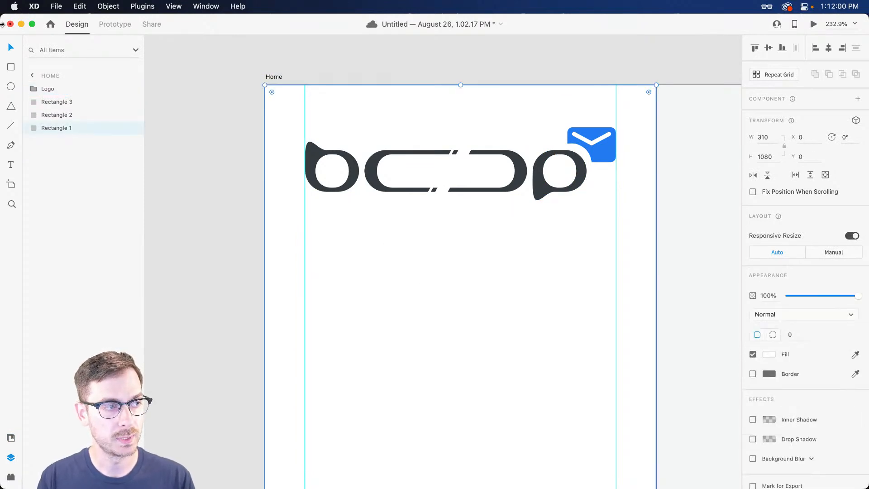
double_click(58, 128)
type("Sideb")
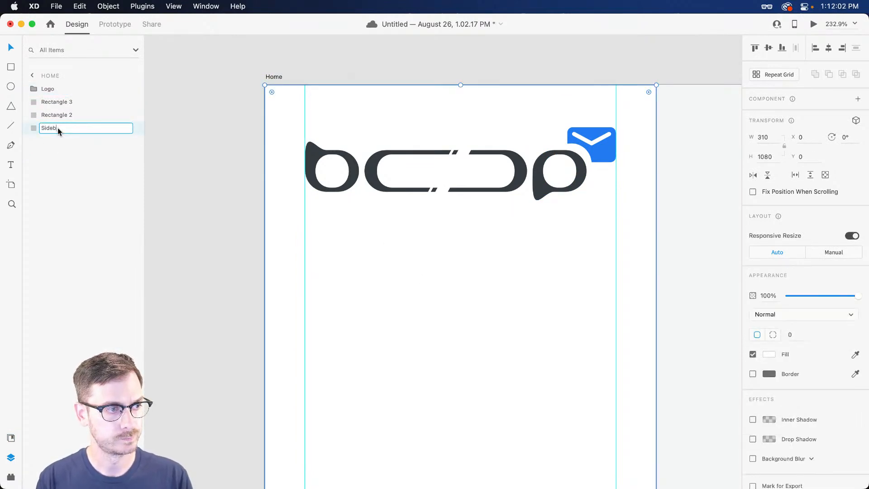
type("ar")
key("Return")
left_click(64, 115)
scroll(308, 159, "right", 5)
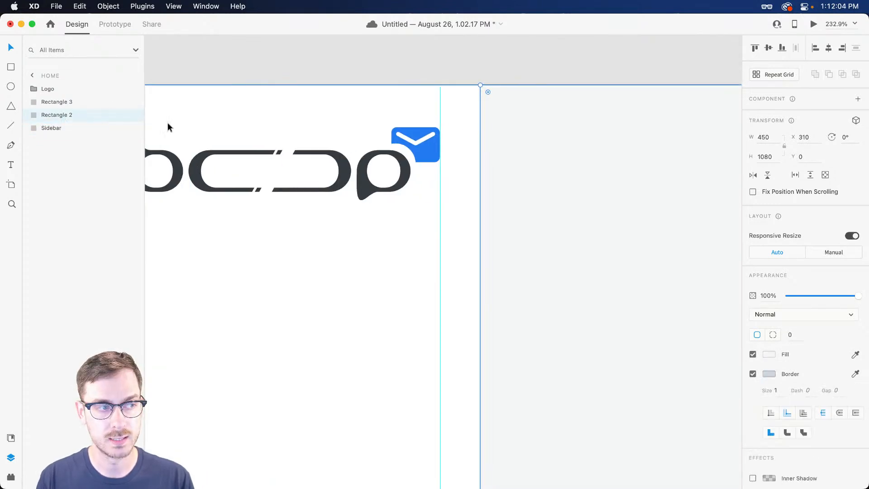
double_click(61, 116)
type("Messages")
key("Tab")
type("Message")
key("Return")
scroll(591, 250, "left", 3)
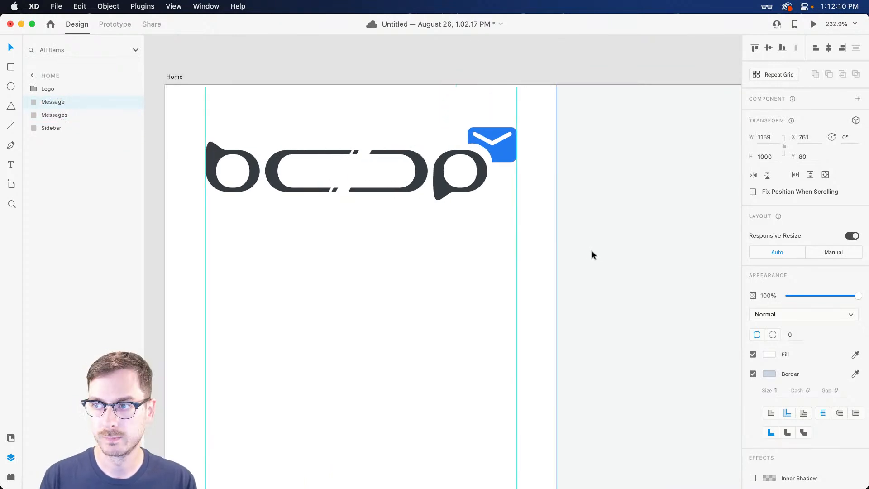
scroll(327, 209, "down", 3)
scroll(344, 195, "left", 2)
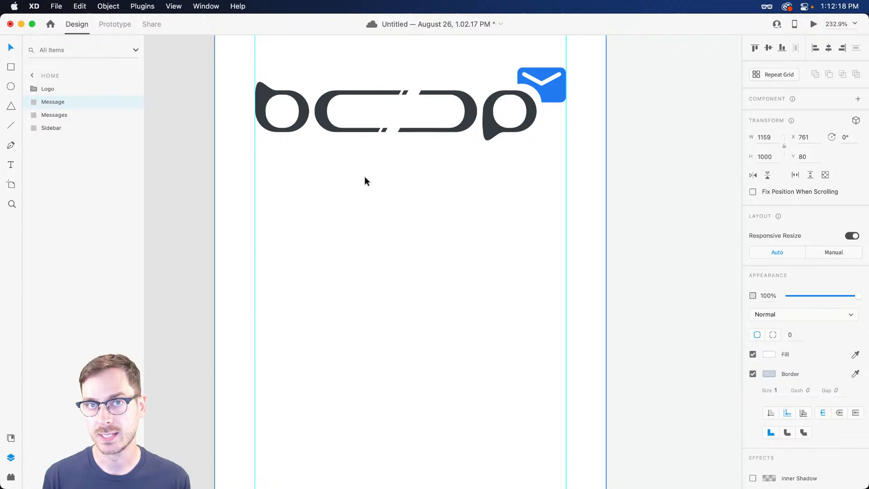
key("r")
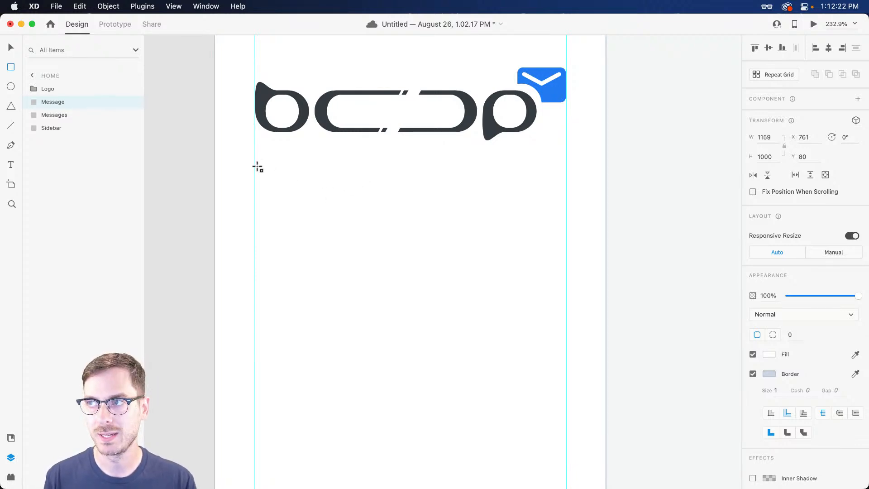
Draw a white rectangle below the logo and move it slightly down
mouse_move(253, 167)
left_mouse_down()
mouse_move(305, 189)
mouse_move(564, 225)
mouse_move(567, 242)
left_mouse_up()
key("v")
left_click_drag(507, 202, 504, 213)
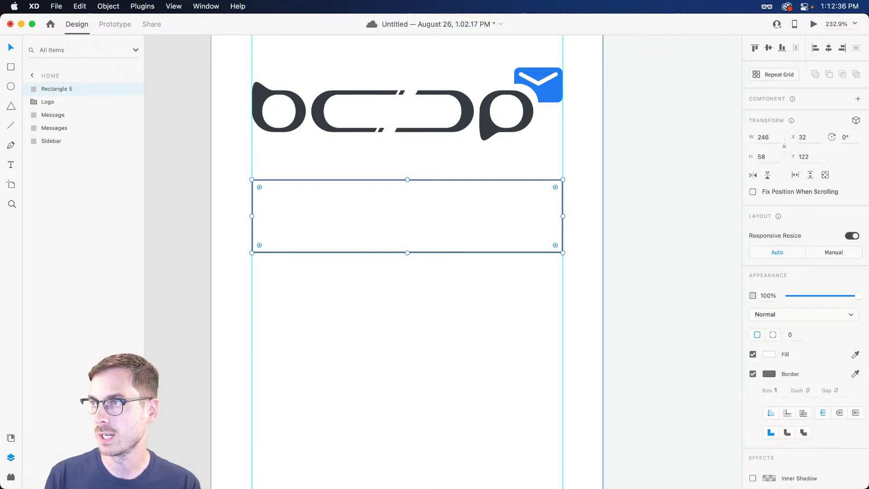
Round the rectangle's corners to a radius of 8 after trying 16 and a pill shape
left_click(792, 335)
type("16")
key("Return")
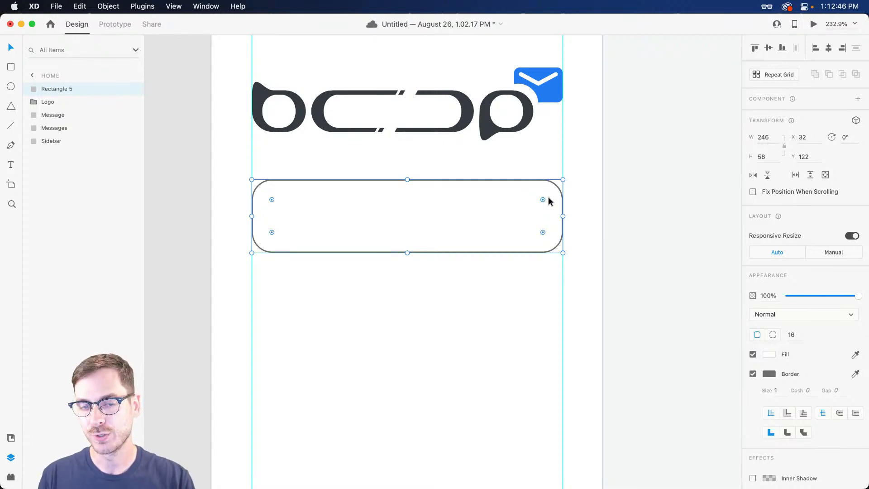
left_click_drag(542, 199, 508, 214)
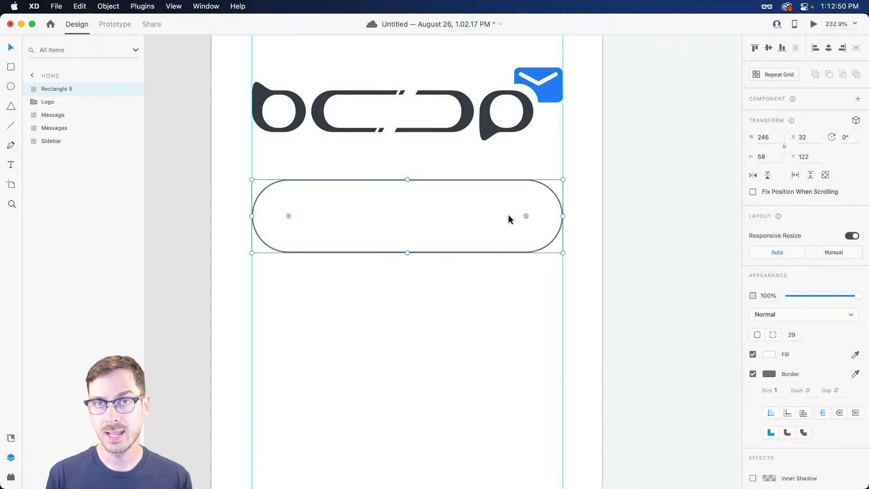
key("super+z")
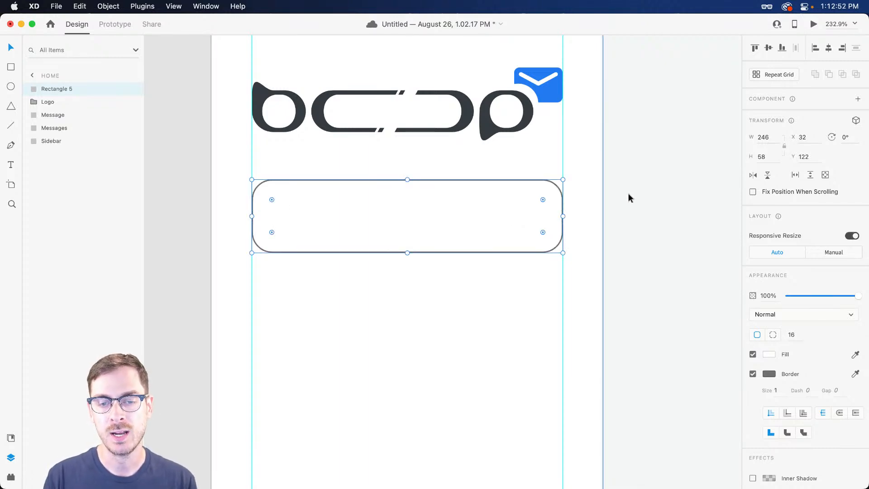
left_click(796, 335)
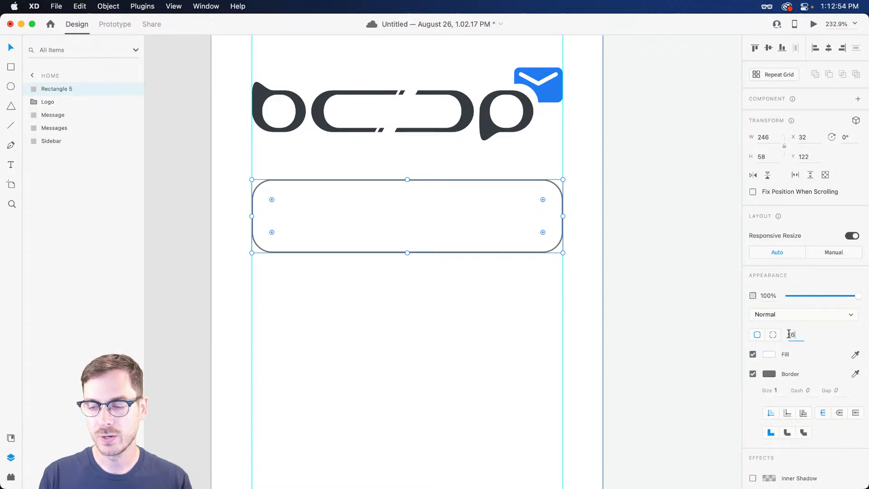
type("8")
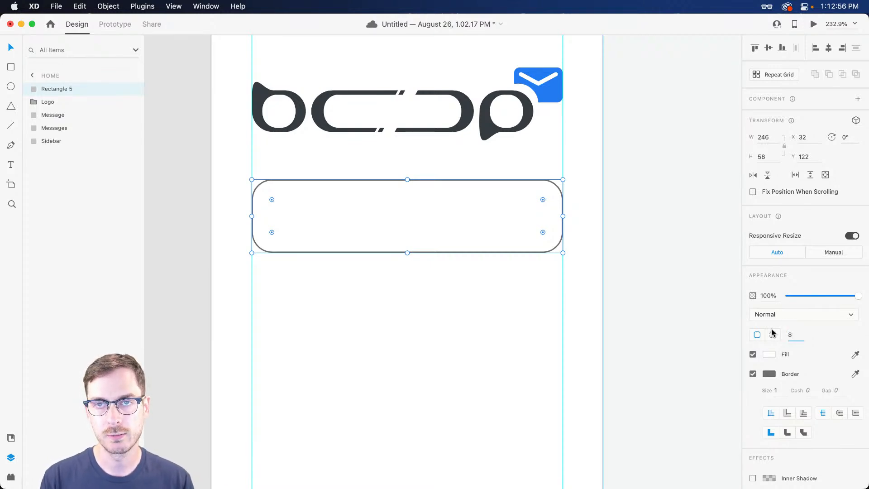
key("Return")
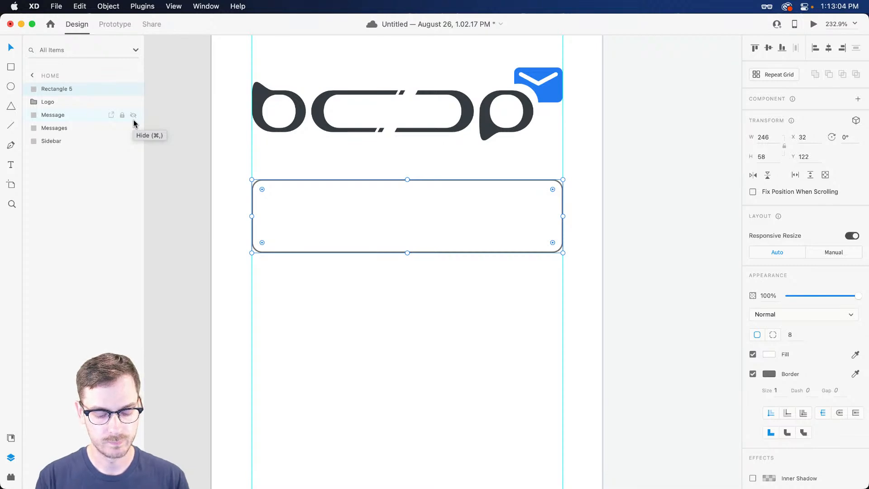
key("super+shift+y")
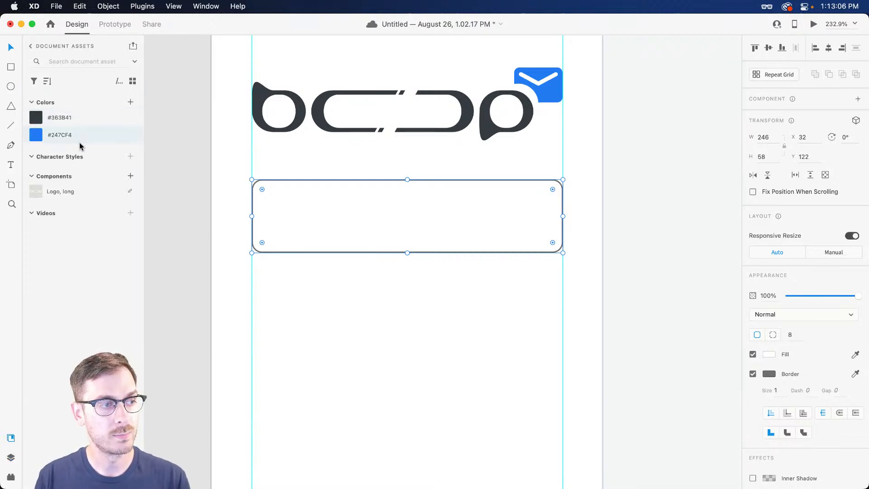
Fill the rectangle with the saved blue #247CF4 and turn off its border
left_click(90, 135)
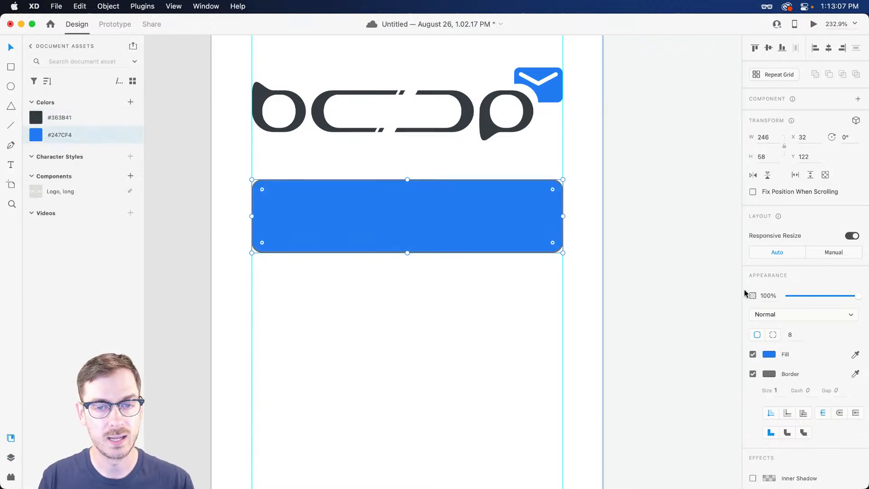
left_click(753, 374)
left_click(352, 206)
scroll(370, 212, "up", 1)
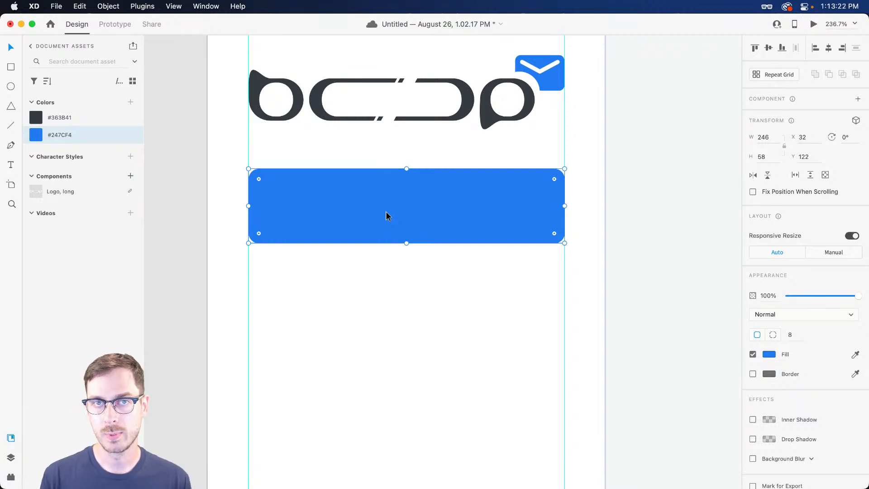
Add a 'New Message' label inside the blue button and shift it left
key("t")
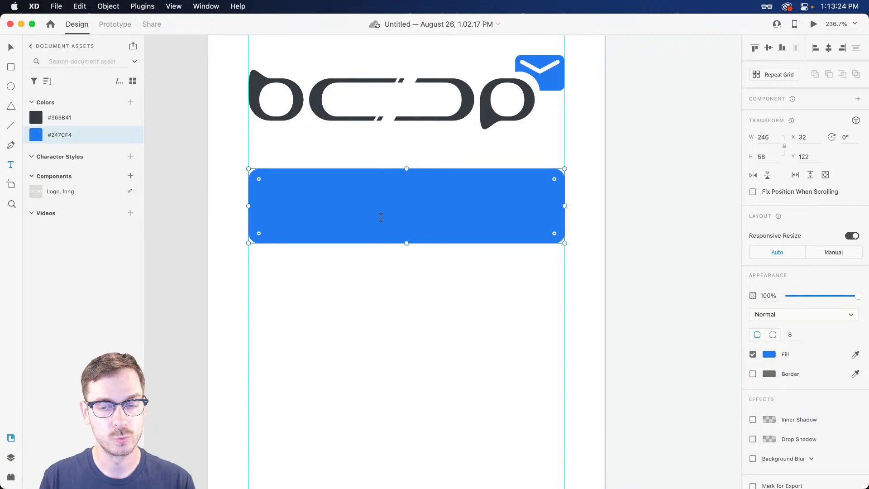
left_click(382, 218)
type("N")
key("Escape")
left_click_drag(444, 212, 413, 211)
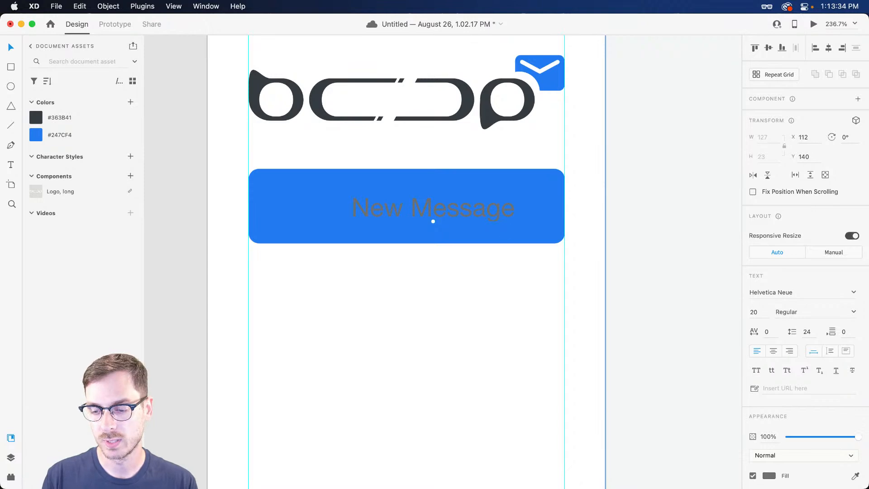
scroll(803, 385, "down", 3)
Make the New Message text white
left_click(769, 345)
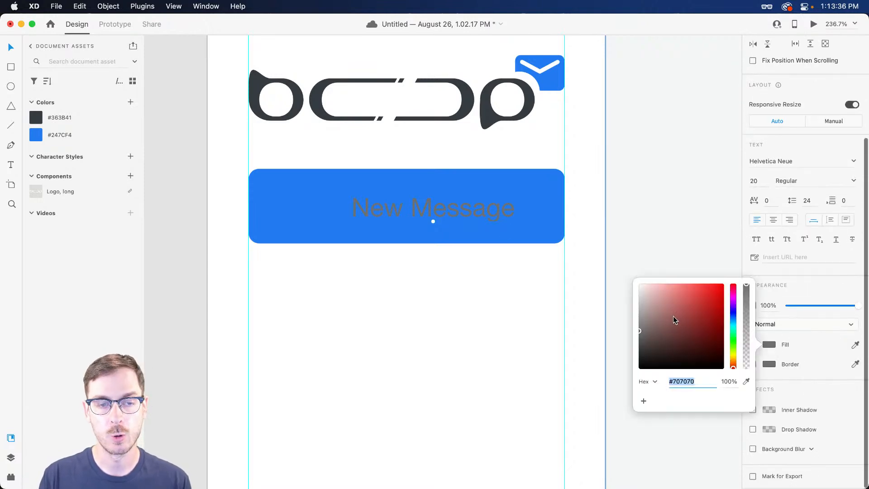
left_click_drag(673, 316, 615, 251)
left_click(820, 288)
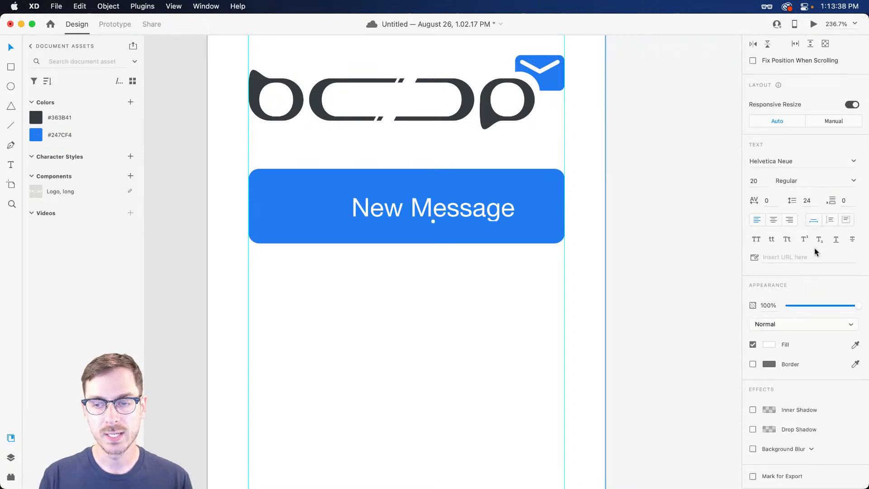
Try Astoria Sans Bold on the New Message label and nudge it in the button
left_click(810, 161)
type("Astoria")
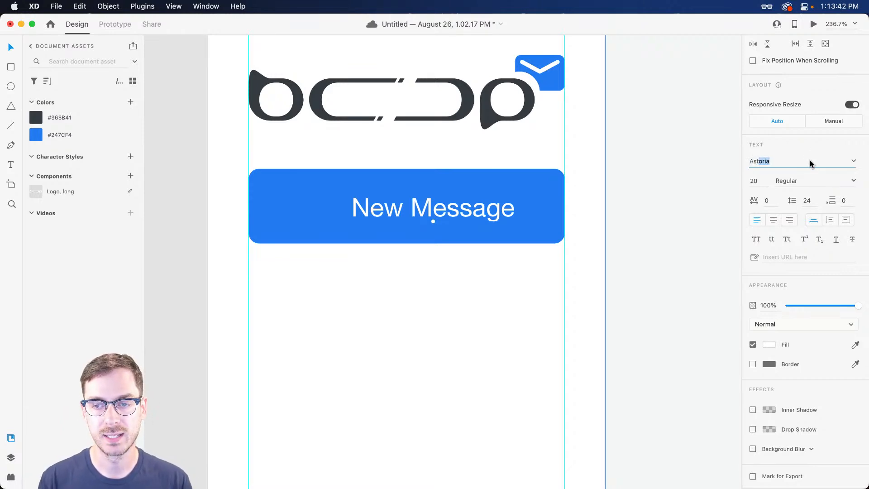
type("s")
key("Return")
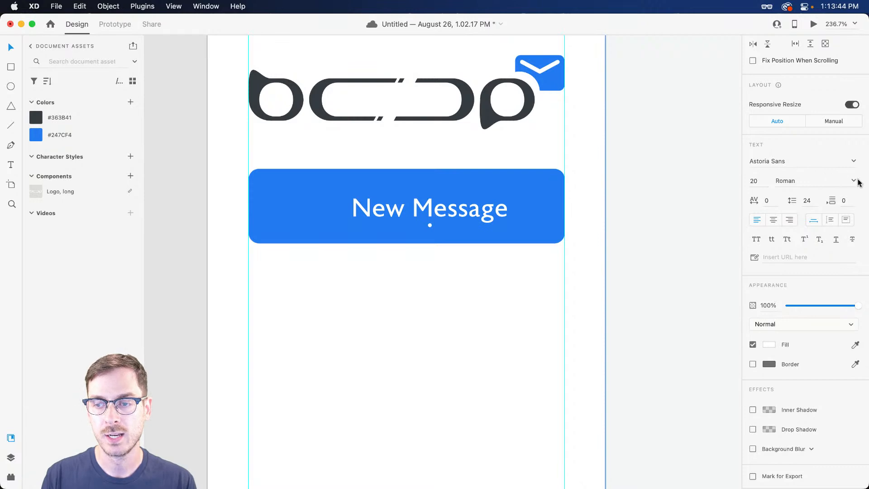
left_click(815, 181)
left_click(787, 257)
left_click_drag(436, 217, 433, 216)
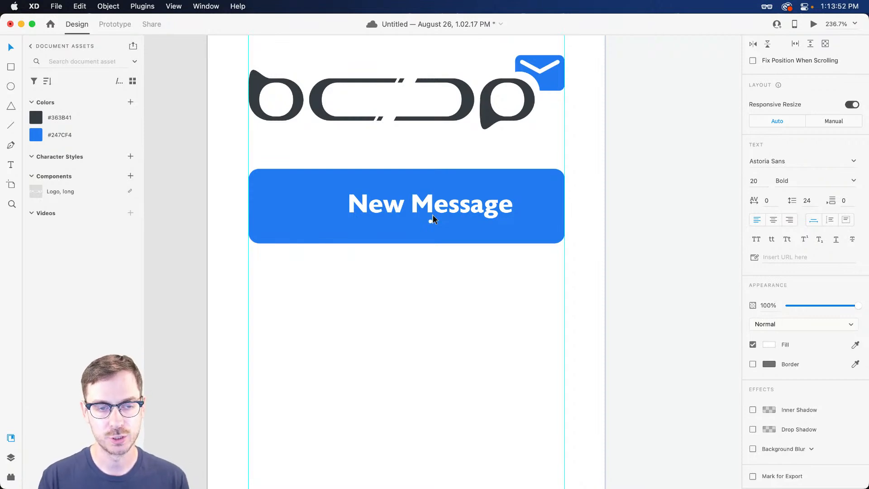
Compare Astoria, Avenir Next and Open Sans fonts on the label
left_click(854, 161)
scroll(818, 190, "up", 3)
left_click(780, 215)
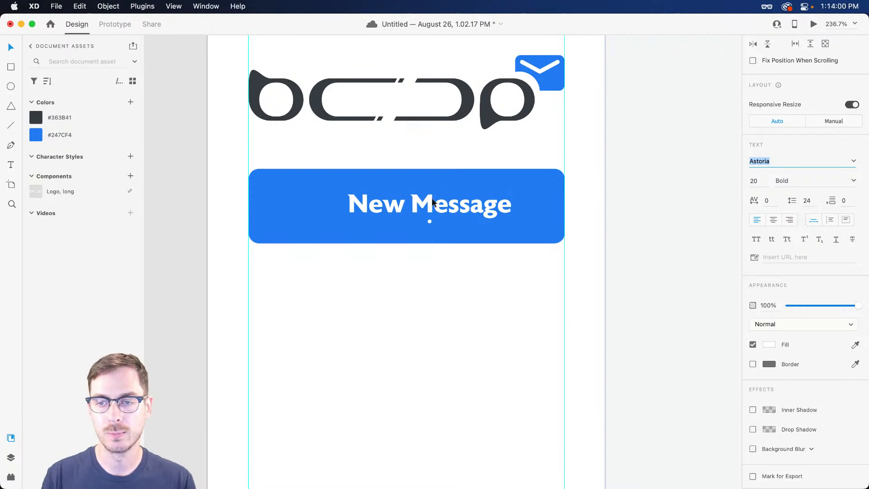
type("Avenir Next")
left_click(465, 187)
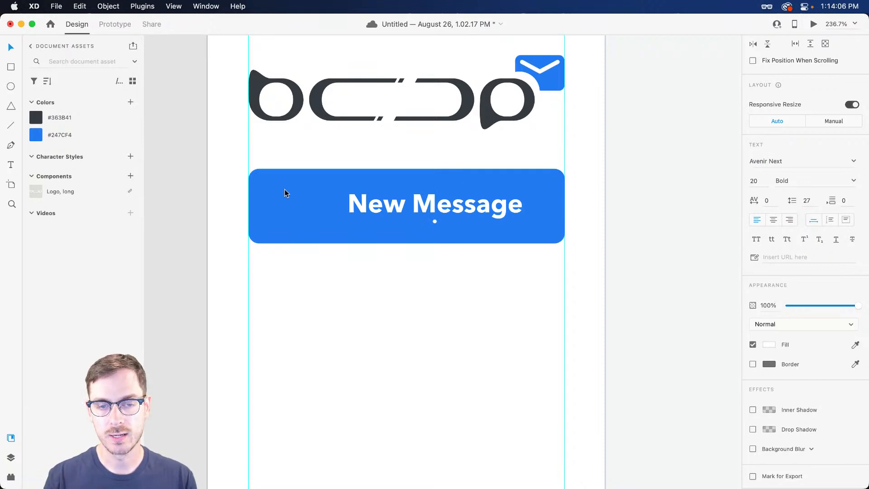
left_click(802, 167)
type("Open Sans")
key("Return")
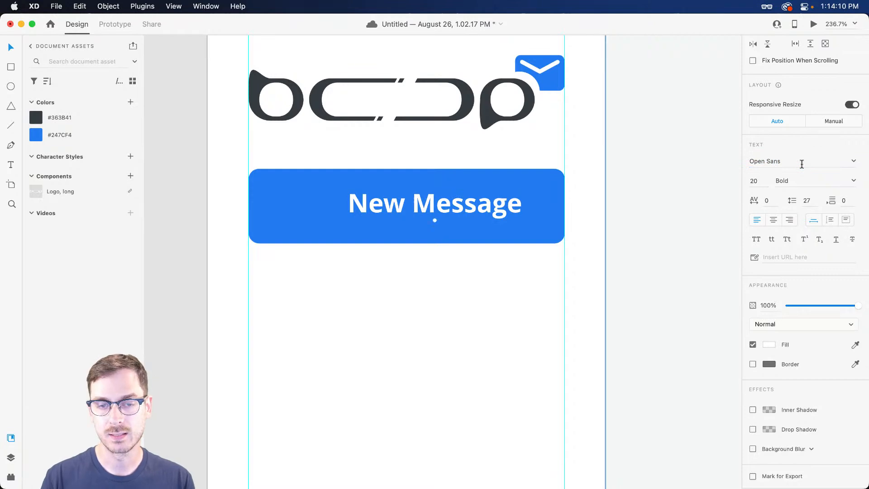
key("super+z")
key("super+z")
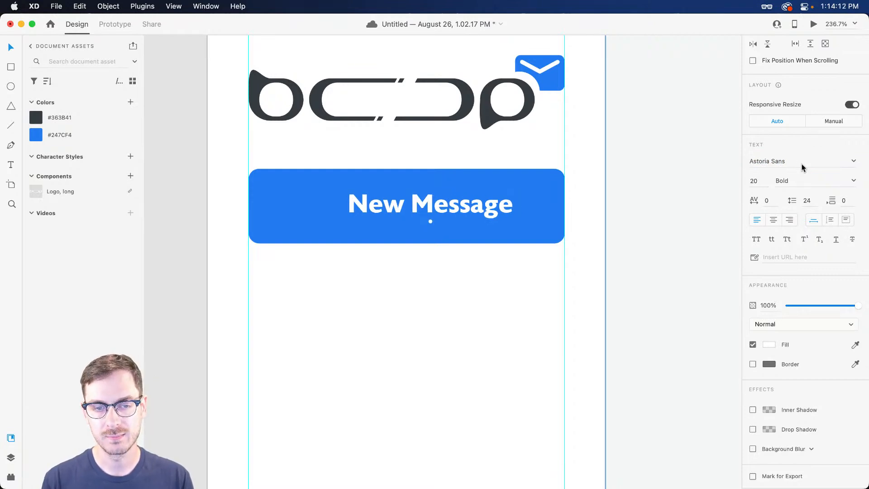
key("super+shift+z")
Set the label to Avenir Next at size 18 and shift it right in the button
left_click(786, 165)
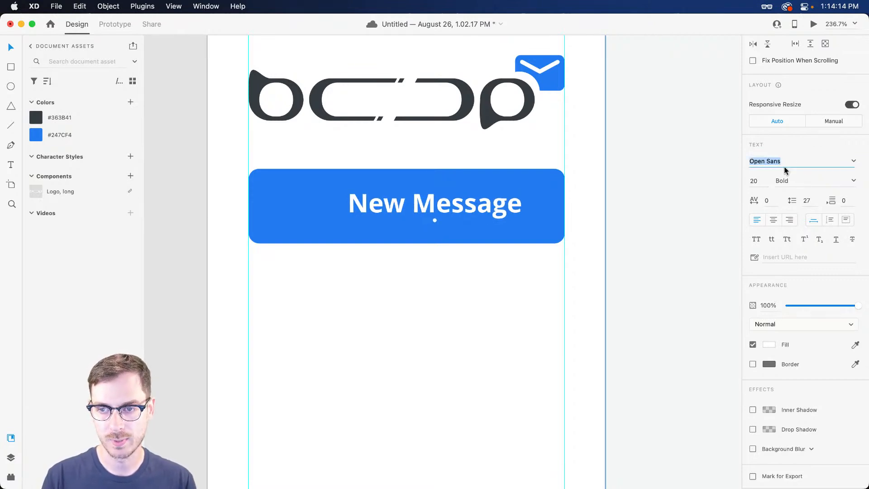
type("avenir next")
key("Return")
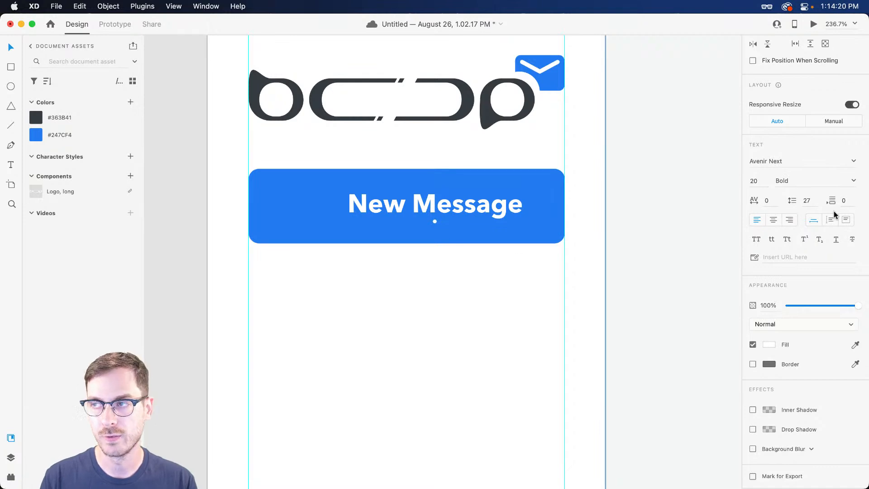
left_click(755, 181)
key("Down")
key("Down")
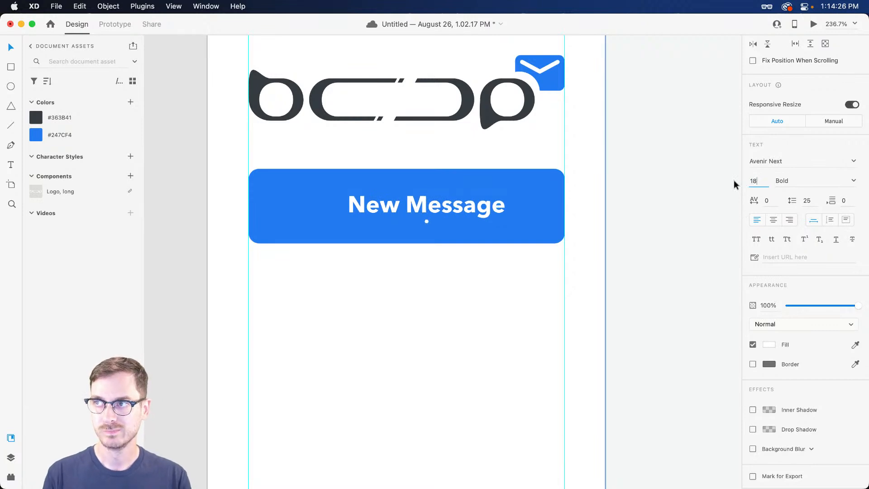
left_click_drag(425, 207, 433, 209)
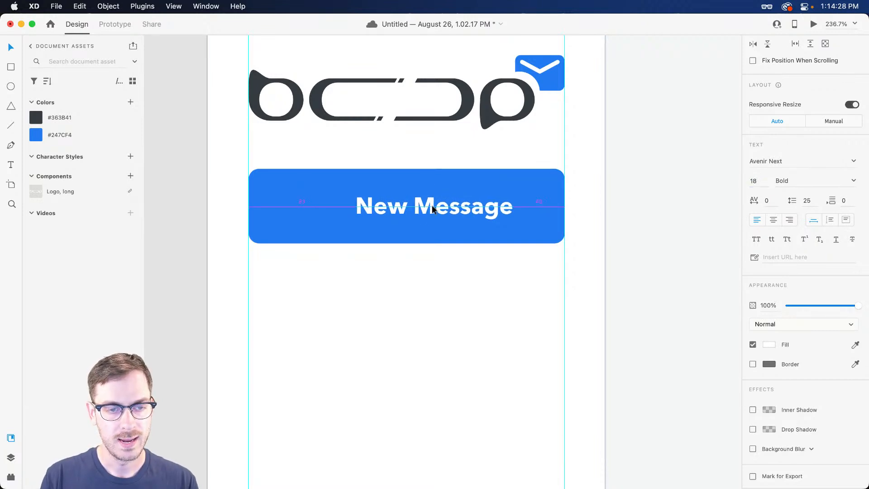
scroll(310, 205, "up", 5)
scroll(353, 199, "left", 2)
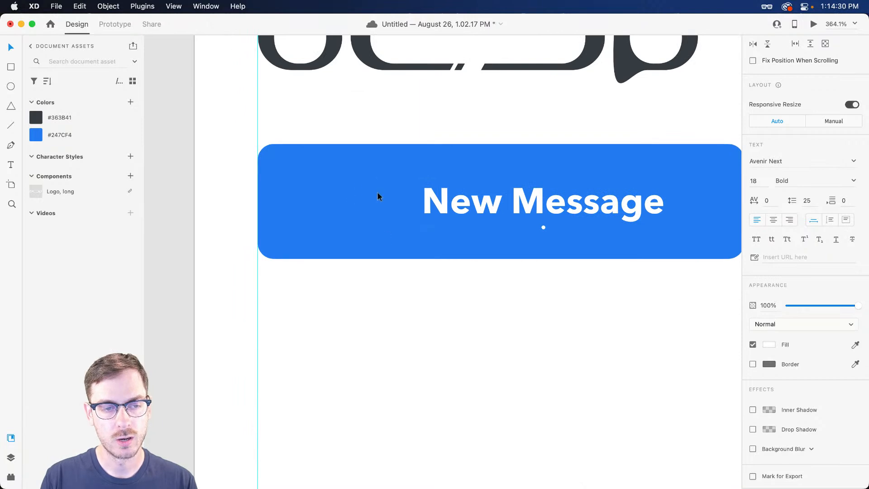
Draw a small borderless white circle left of the New Message label
key("e")
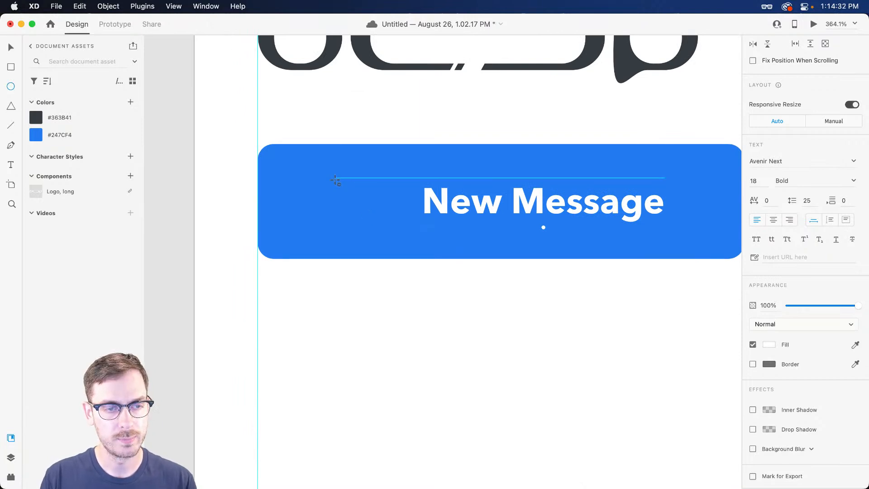
left_click_drag(338, 183, 385, 226)
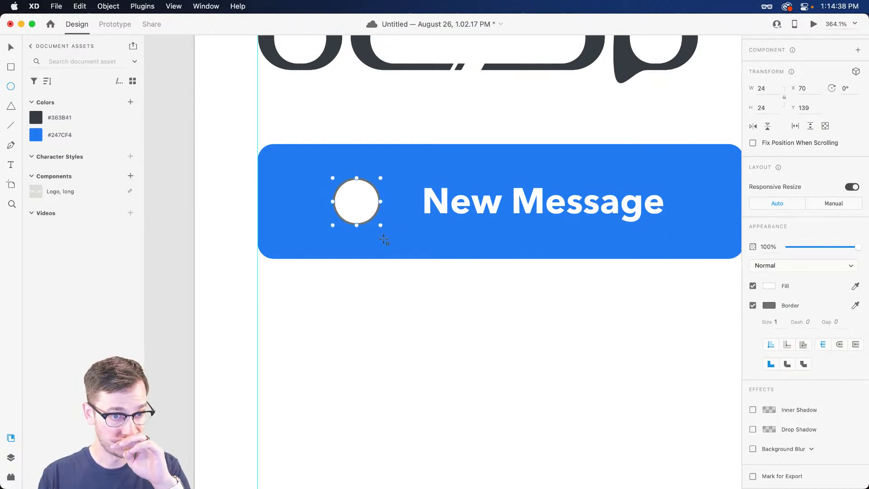
key("v")
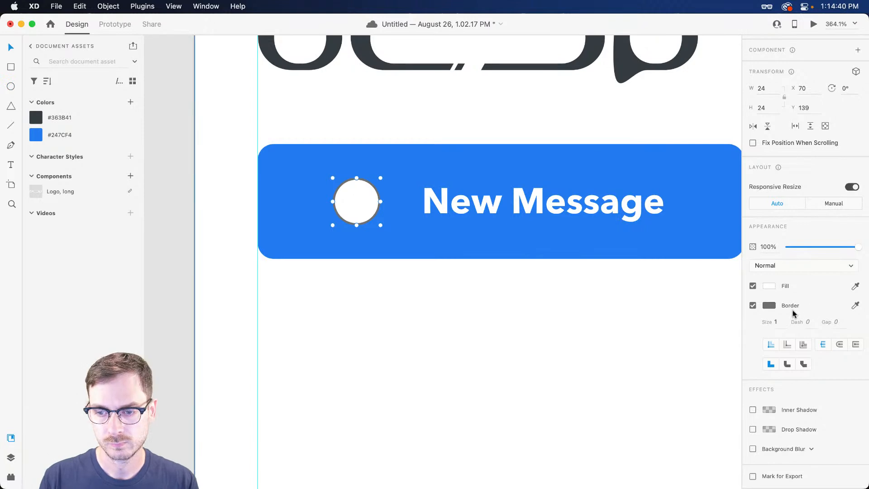
left_click(753, 306)
scroll(343, 186, "up", 5)
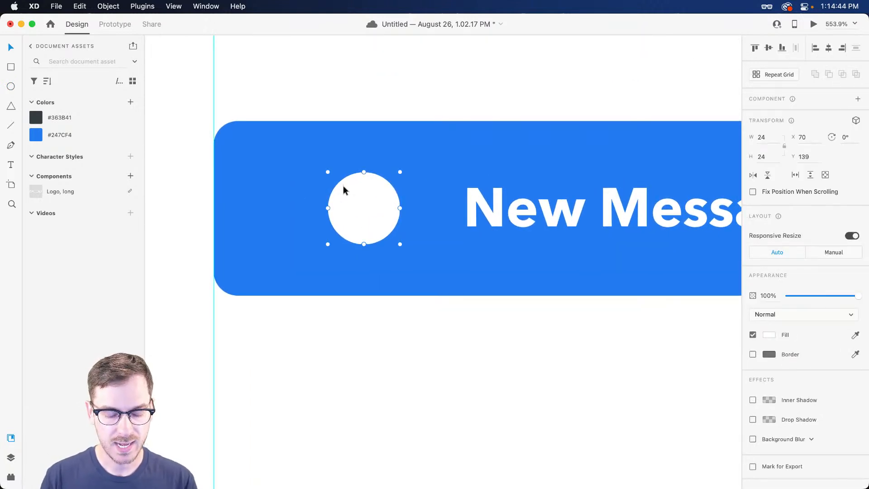
Add a white '+' character in the circle and nudge it right
key("t")
left_click(361, 206)
type("+")
key("Escape")
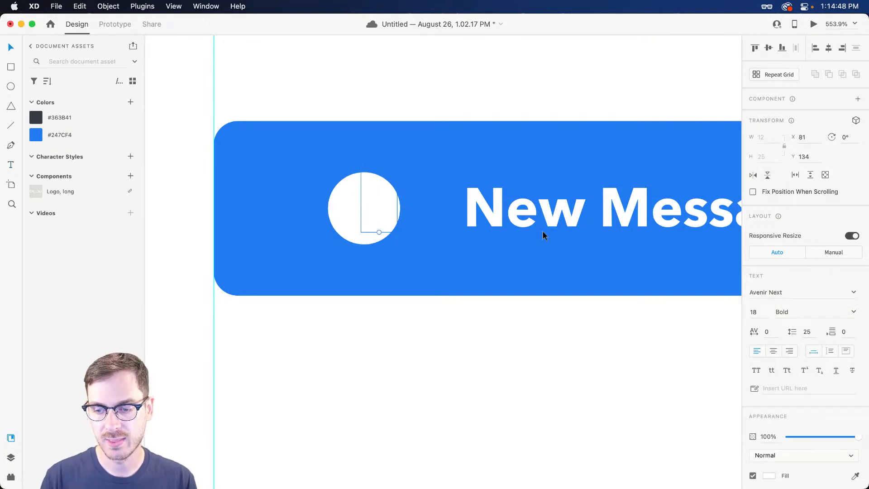
key("shift+Right")
key("shift+Right")
key("shift+Left")
key("shift+Right")
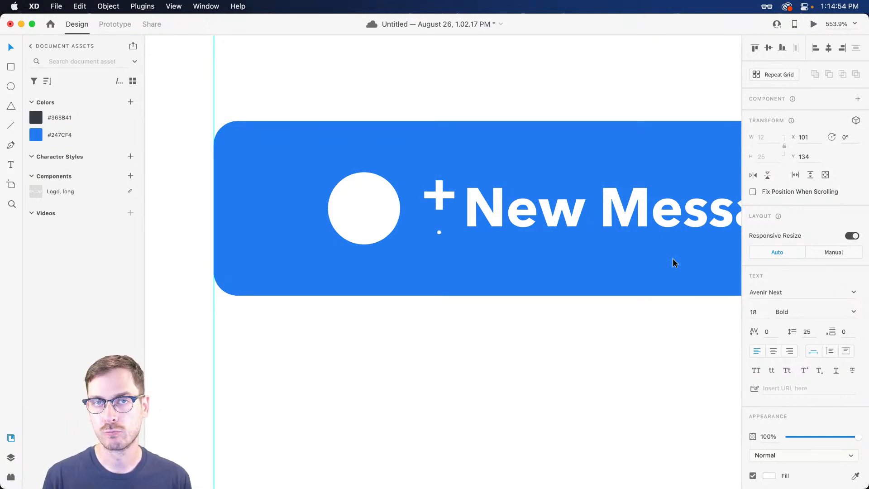
Replace the '+' text with a vertical line, blue stroke size 2 centred, inside the circle
key("Delete")
key("l")
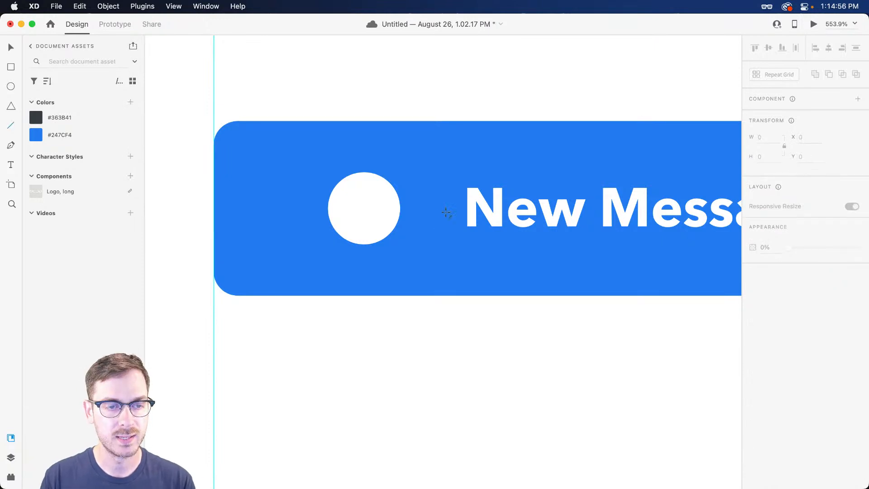
mouse_move(365, 195)
left_mouse_down()
mouse_move(367, 223)
mouse_move(365, 216)
left_mouse_up()
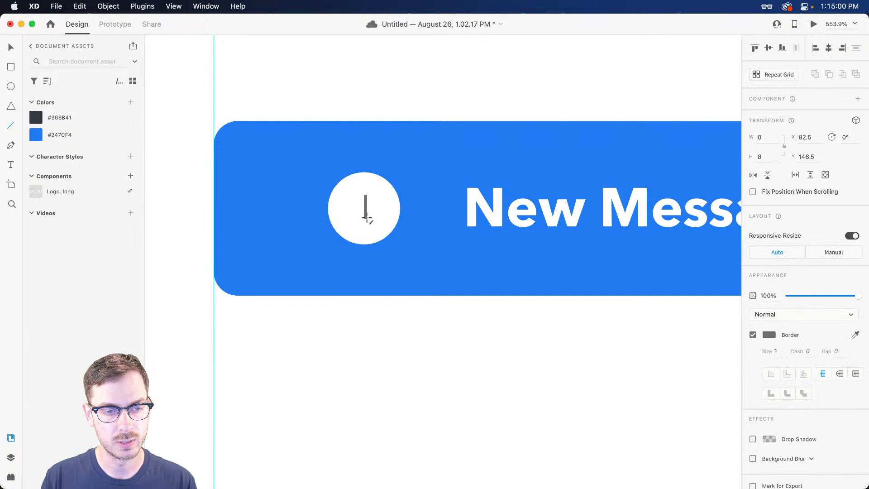
key("v")
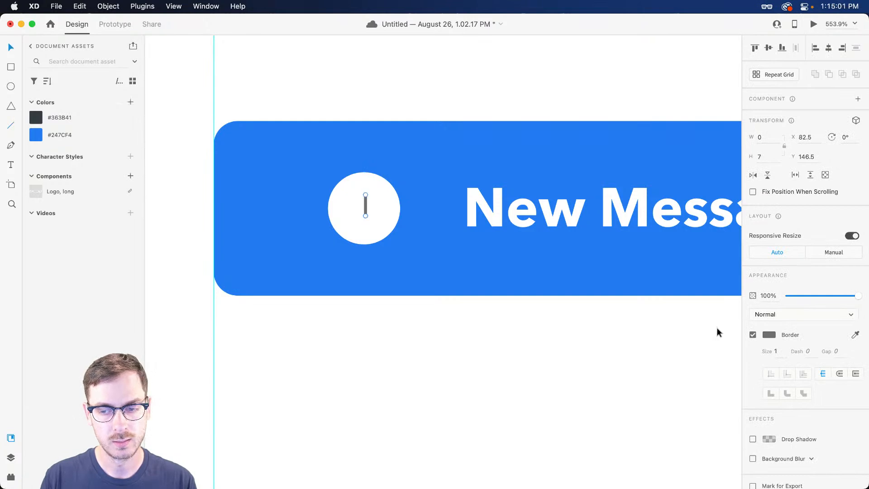
left_click(856, 335)
left_click(652, 265)
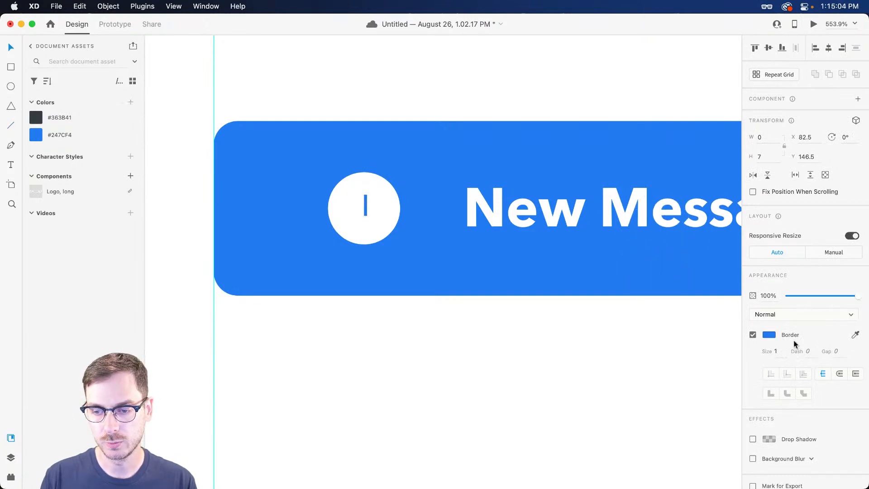
key("Up")
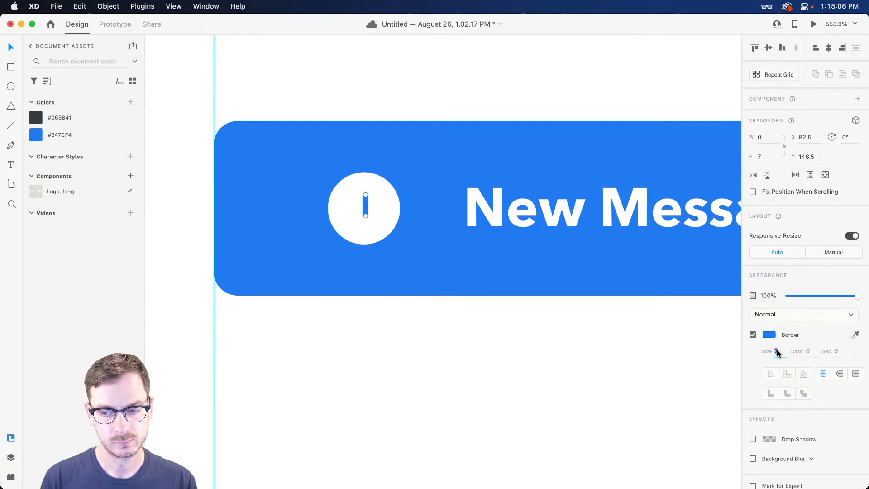
left_click(839, 373)
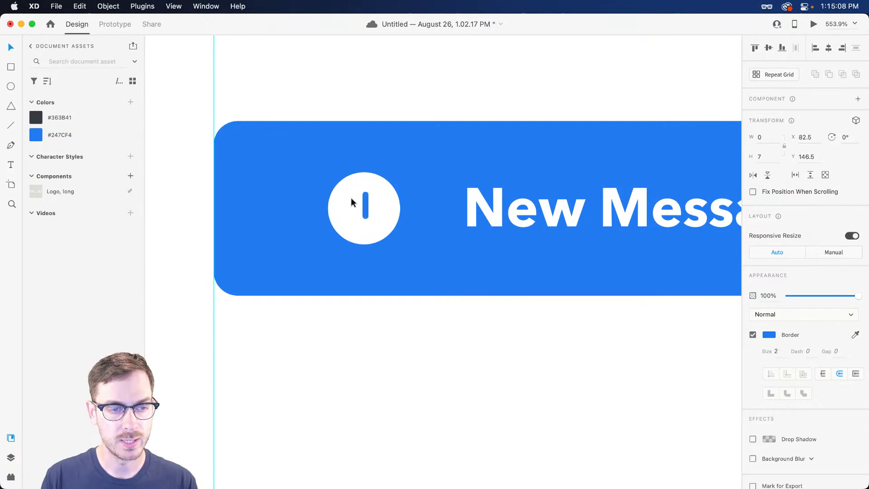
left_click_drag(366, 206, 365, 209)
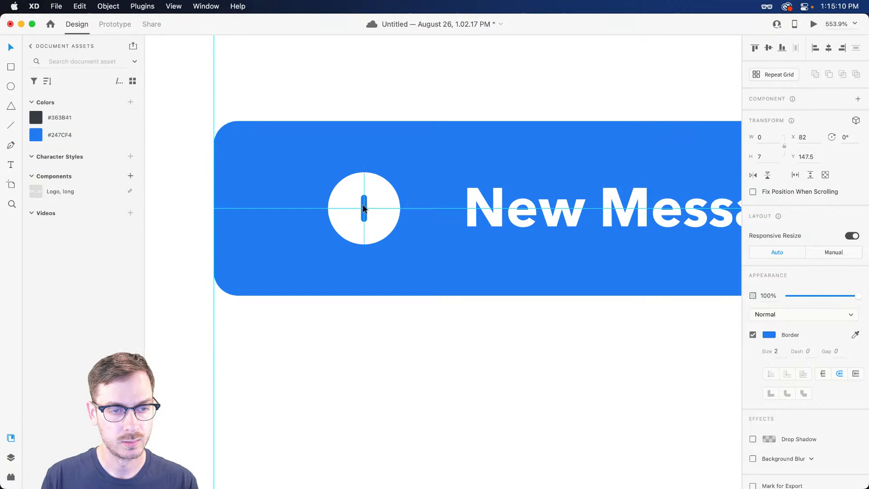
Rotate the bar 90° to form a plus inside the circle
key("super+Return")
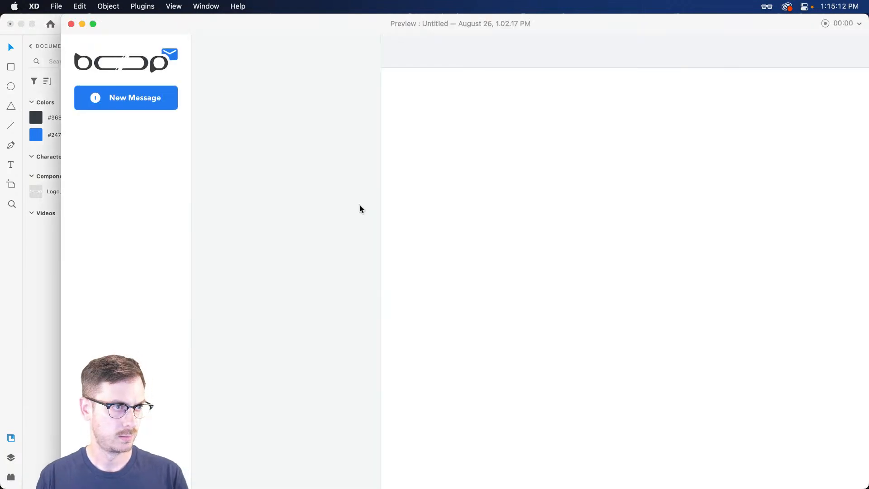
key("super+w")
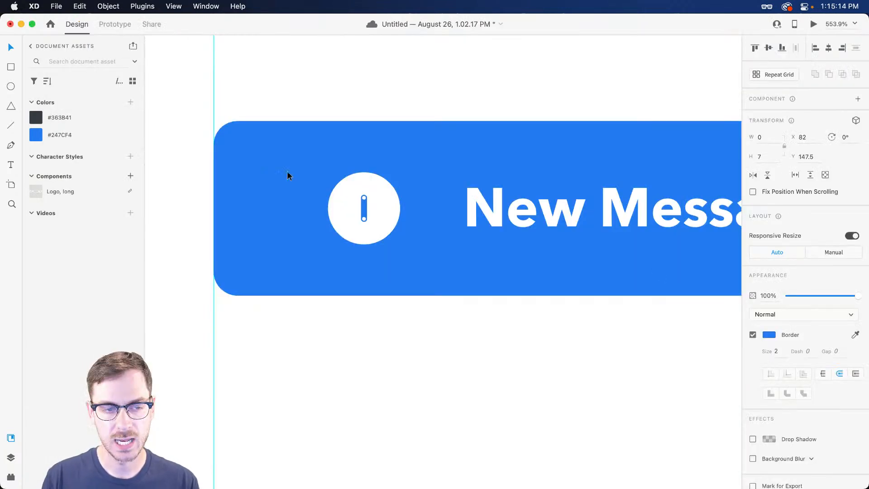
scroll(361, 211, "up", 5)
left_click_drag(332, 204, 416, 205)
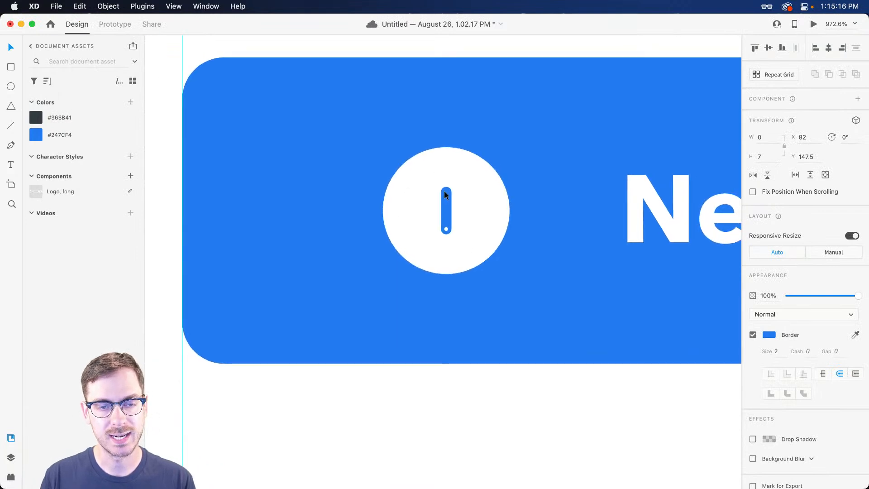
left_click(845, 137)
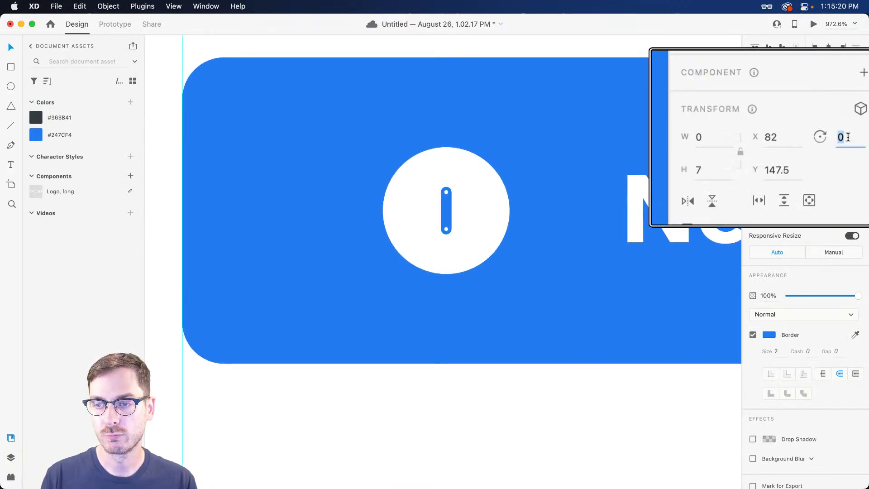
type("9")
key("Return")
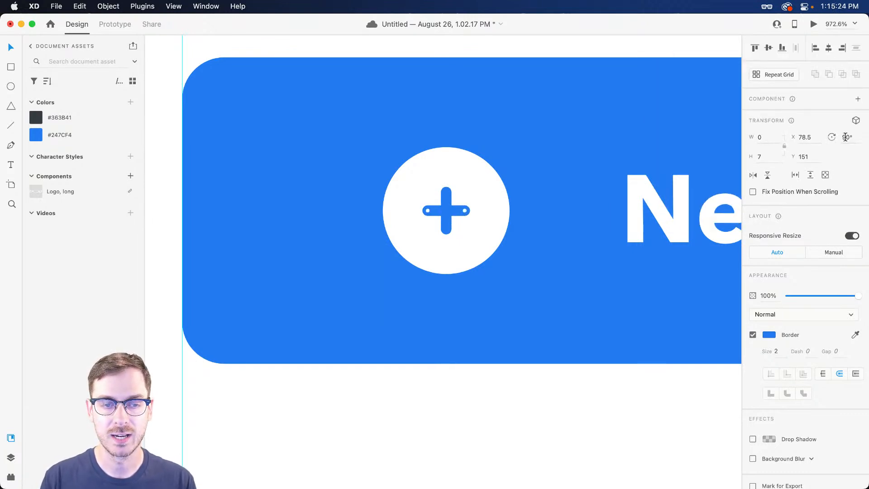
Make both plus bars 3 px thick and enlarge the plus slightly
key("super+Return")
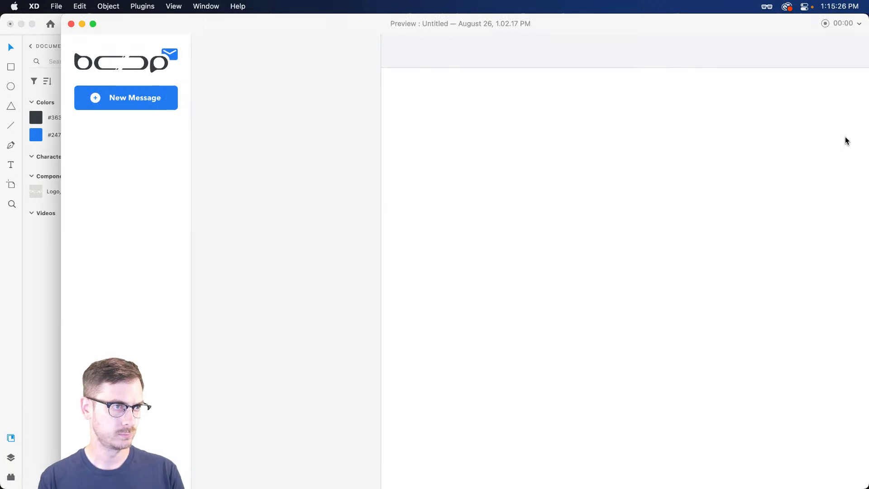
key("super+w")
left_click(455, 211, "shift")
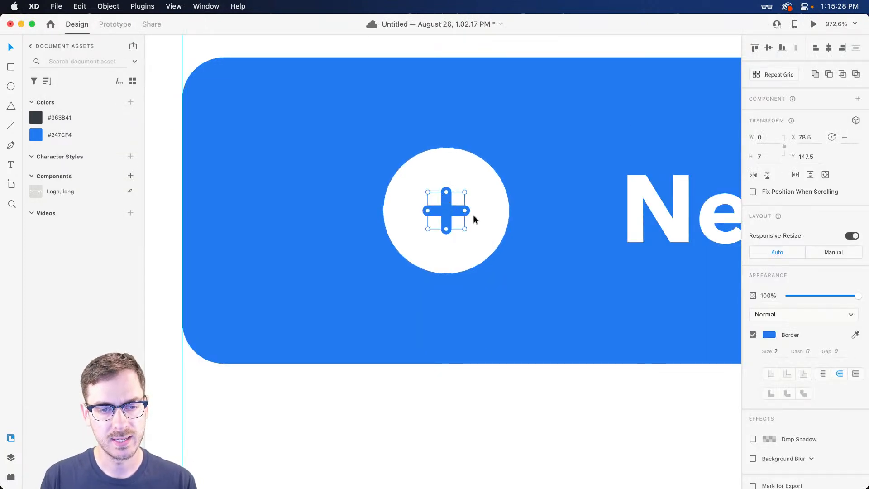
left_click(775, 352)
key("super+Return")
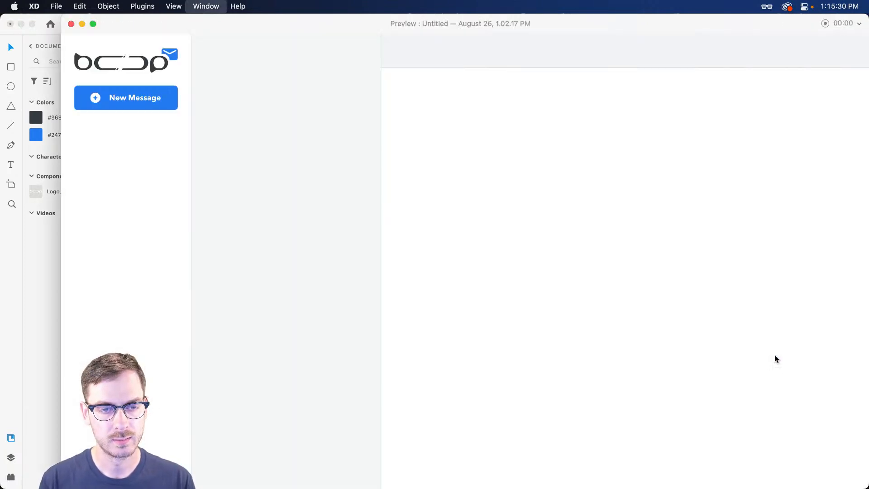
key("super+w")
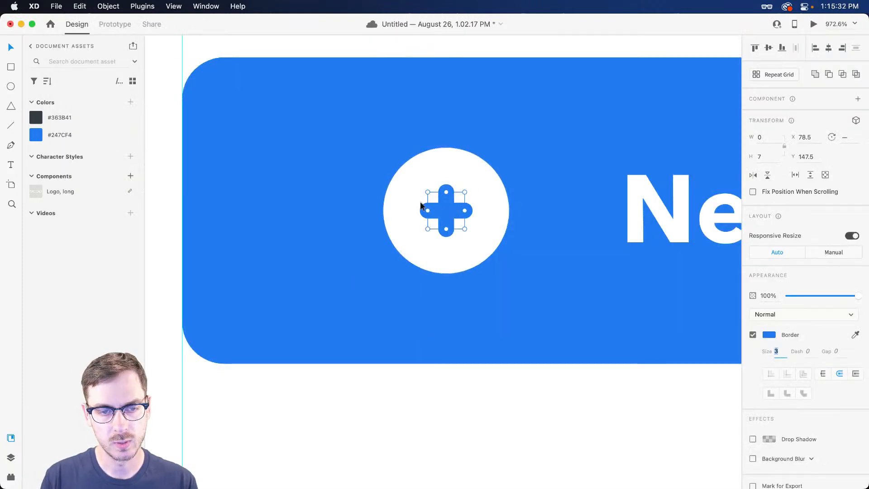
left_click_drag(469, 231, 475, 233)
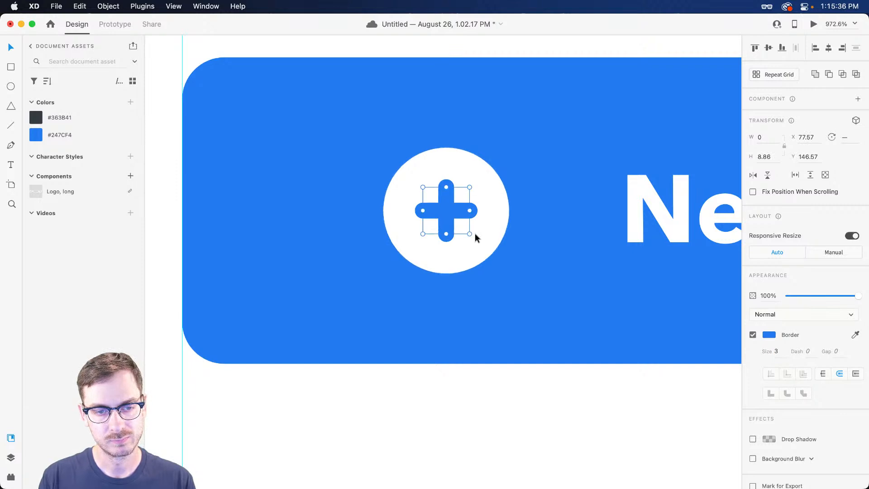
Move the New Message label closer to the plus circle
scroll(475, 236, "right", 5)
left_click_drag(577, 216, 546, 220)
scroll(546, 221, "down", 3)
scroll(545, 221, "right", 1)
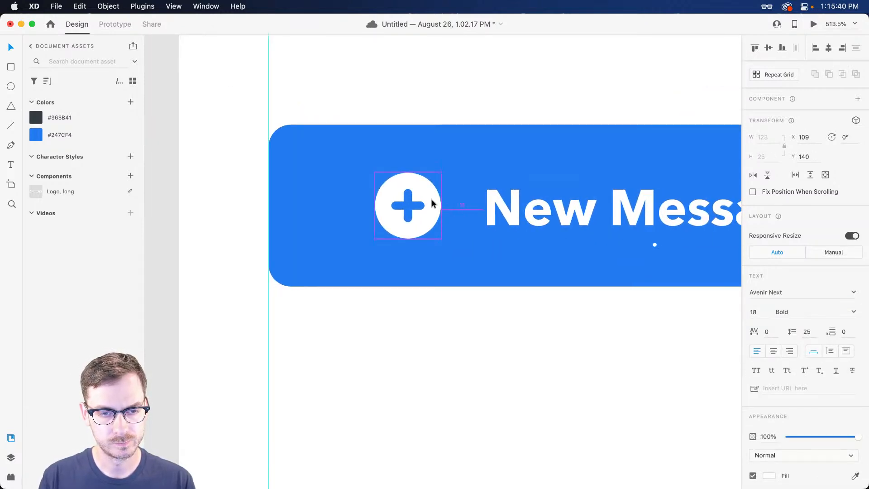
key("Right")
scroll(488, 213, "right", 15)
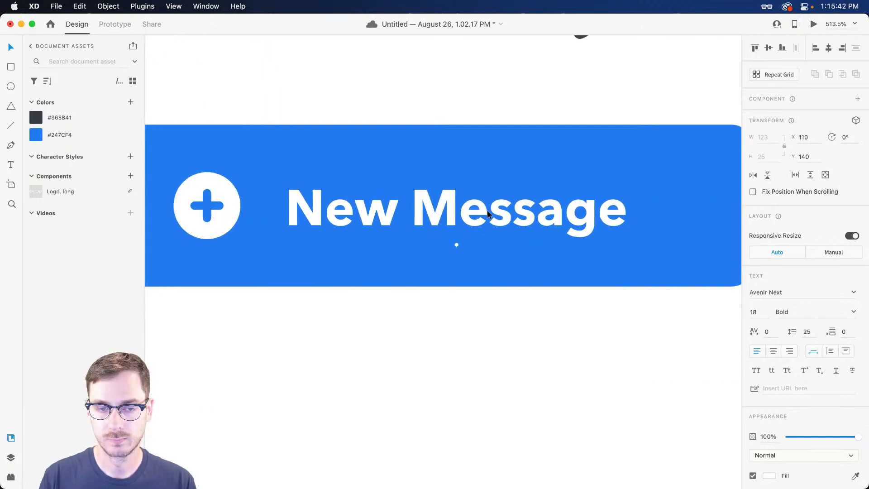
scroll(486, 211, "down", 3)
scroll(425, 203, "left", 4)
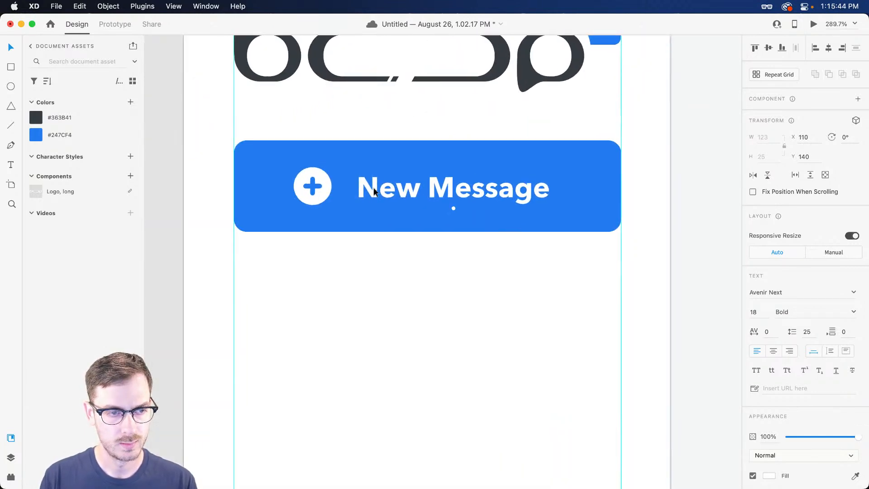
scroll(325, 183, "up", 3)
Group the circle and plus bars into a group named Add
left_click(325, 183)
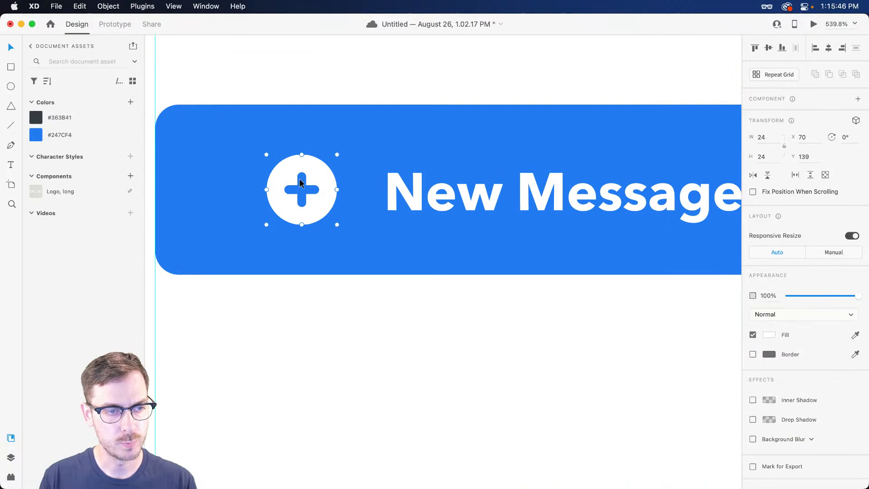
key("super+y")
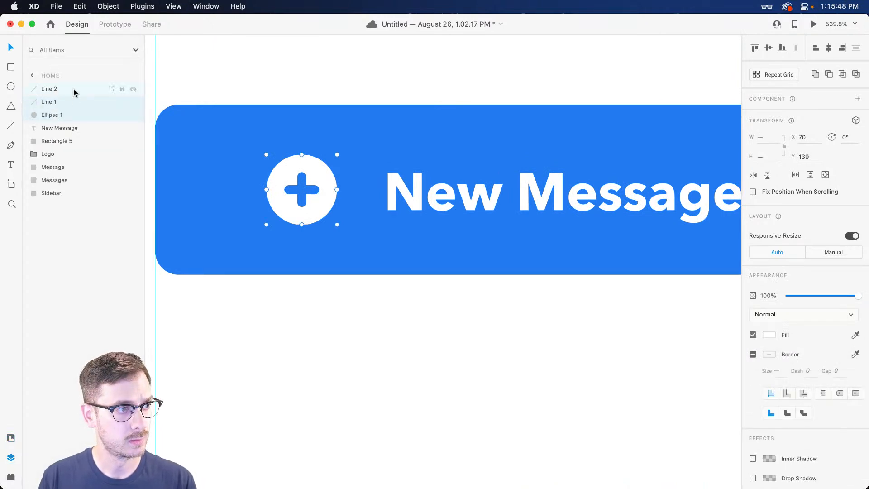
key("super+g")
double_click(59, 90)
type("ADD")
key("Return")
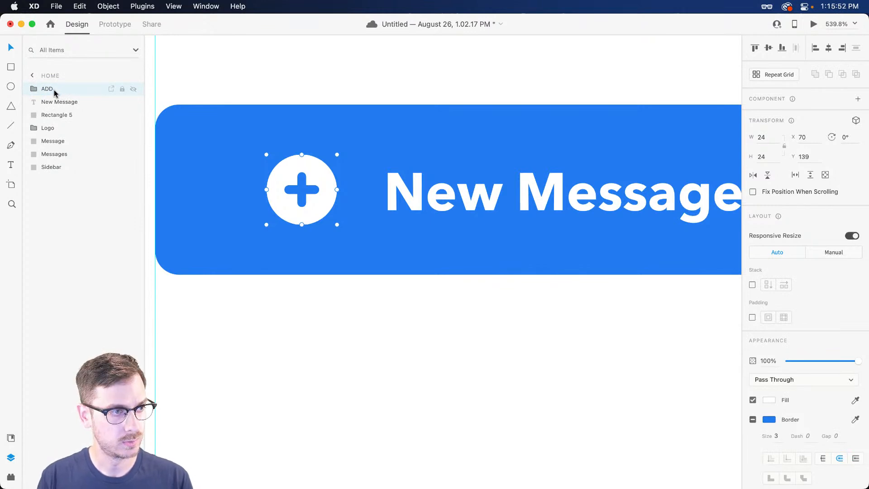
double_click(51, 88)
type("Add")
key("Return")
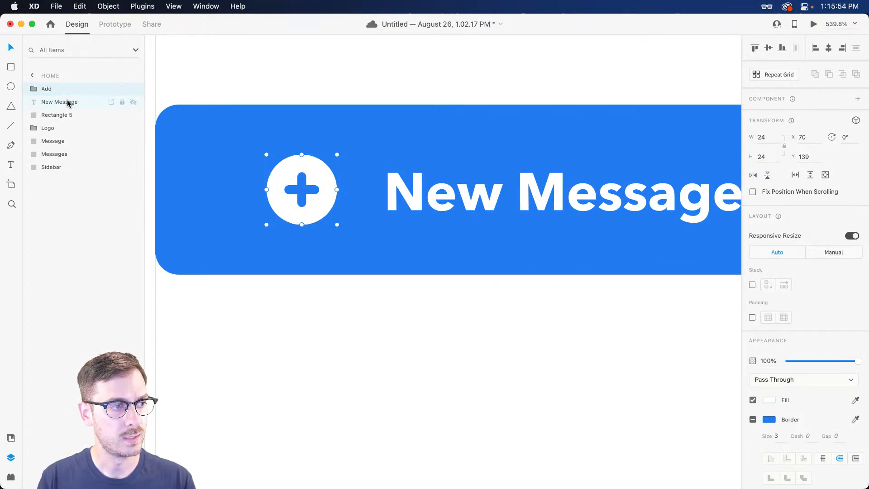
Group the Add icon, label and blue background as 'Button, new'
left_click(67, 103, "shift")
left_click(61, 116, "shift")
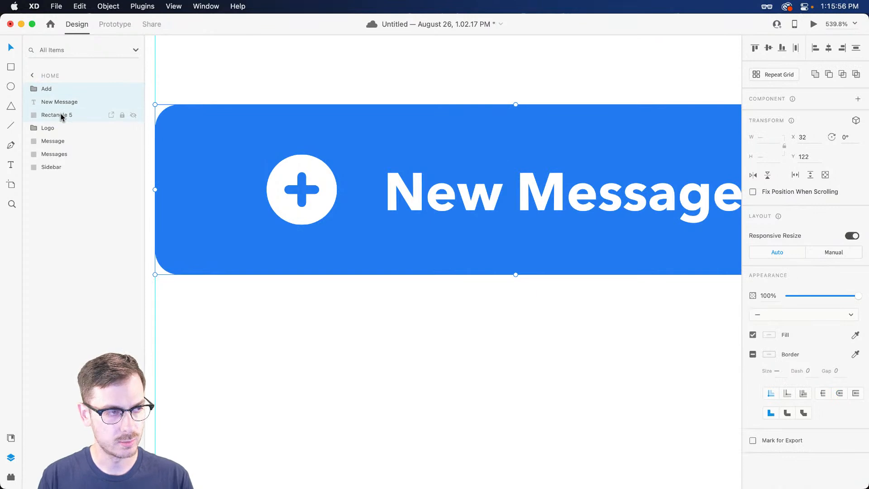
key("super+g")
double_click(57, 89)
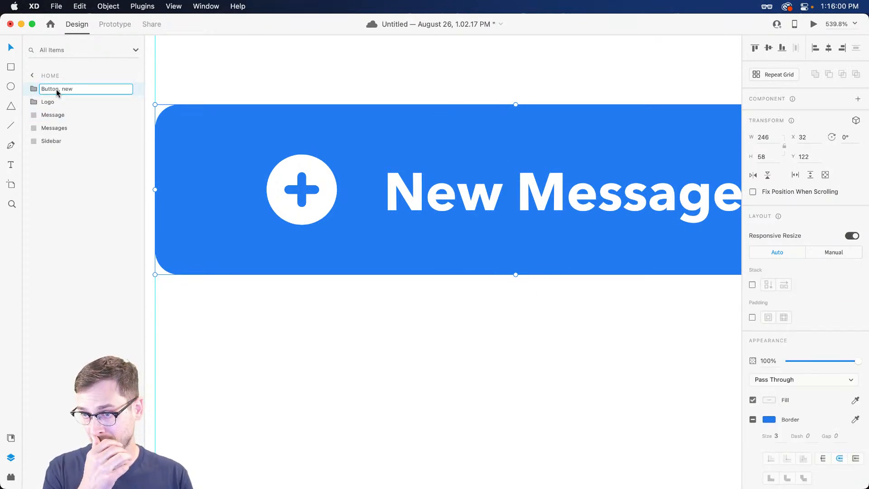
type("Button, new")
key("Return")
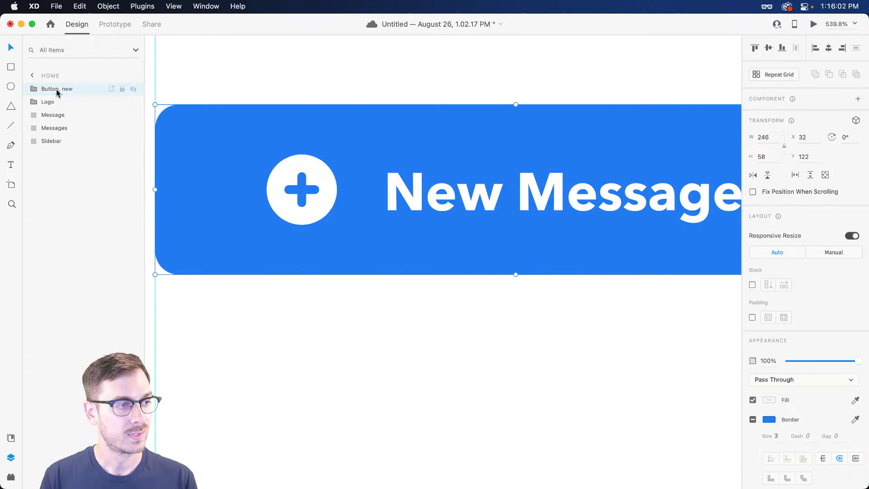
scroll(327, 229, "down", 3)
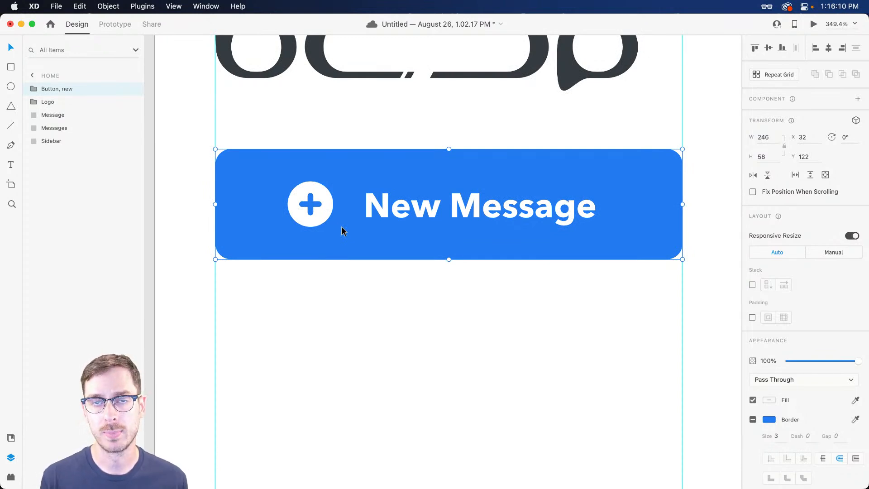
Nudge the plus icon and New Message label slightly right inside the button
double_click(418, 210)
left_click(324, 205)
left_click(436, 209, "shift")
left_click_drag(436, 208, 444, 209)
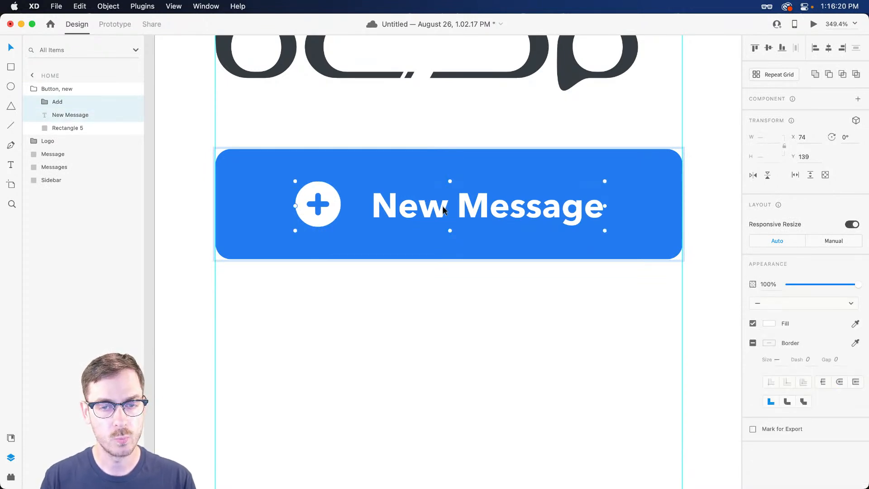
key("Escape")
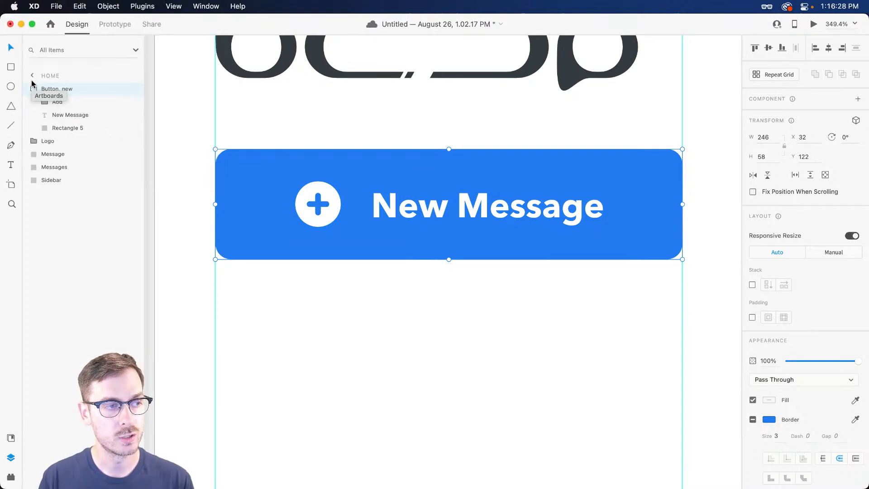
Make the 'Button, new' group a component and preview the prototype
scroll(453, 91, "down", 1)
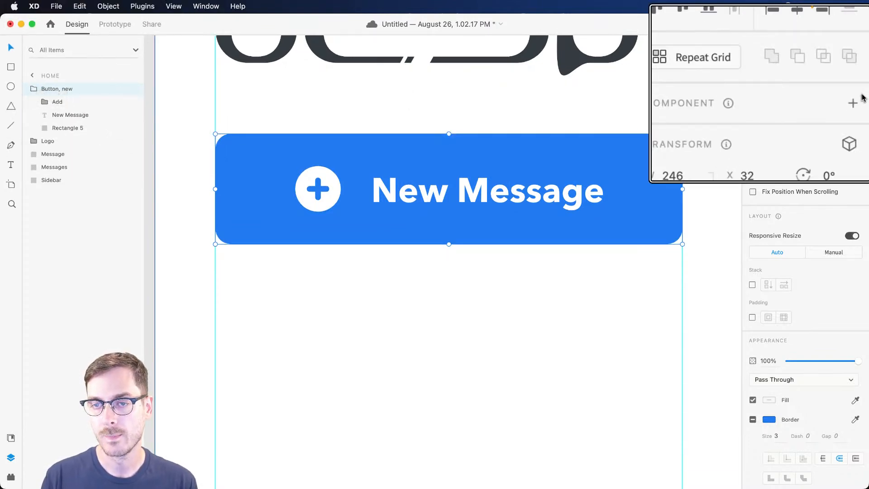
left_click(858, 99)
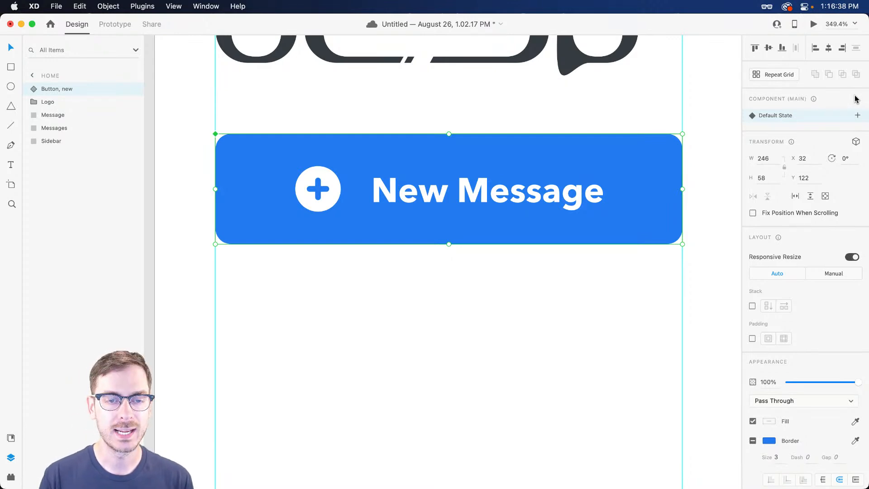
scroll(432, 173, "down", 3)
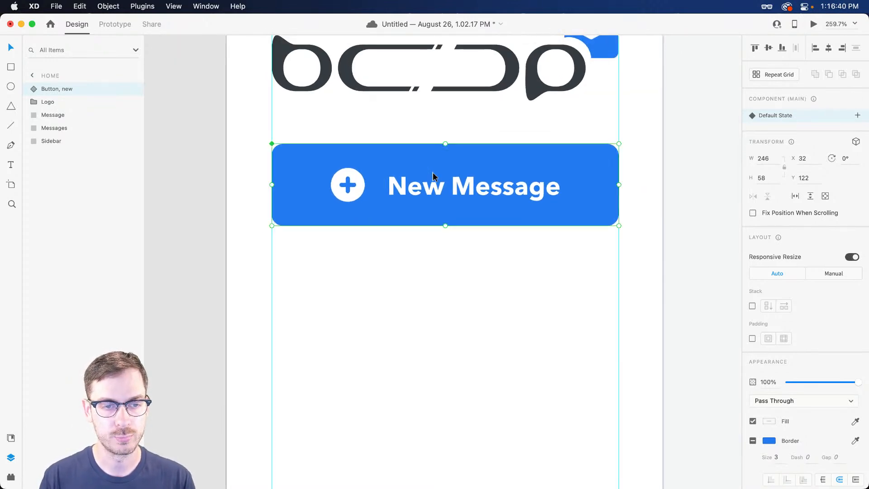
key("super+Return")
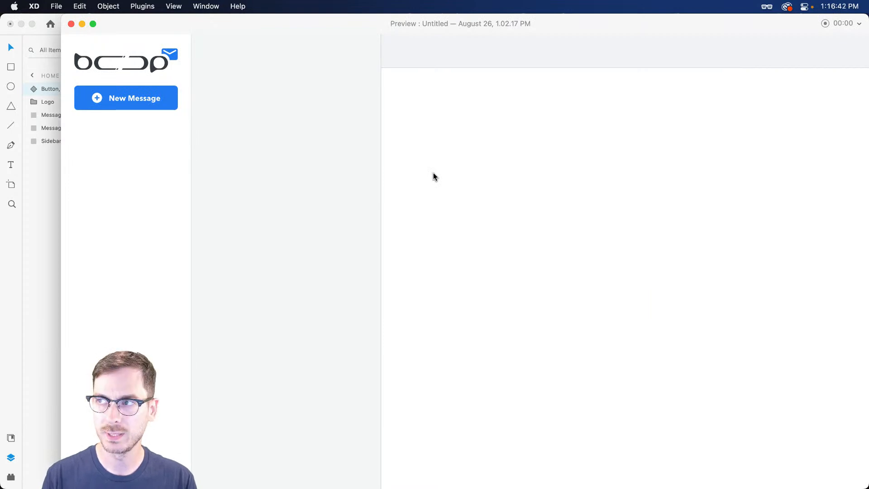
key("super+w")
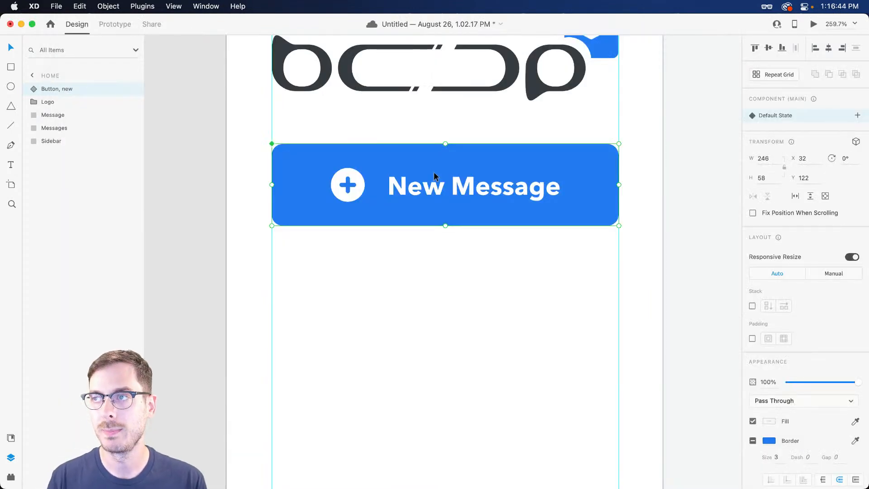
Add an 'Inbox' text label below the New Message button, filled with the button's blue
scroll(430, 267, "down", 5)
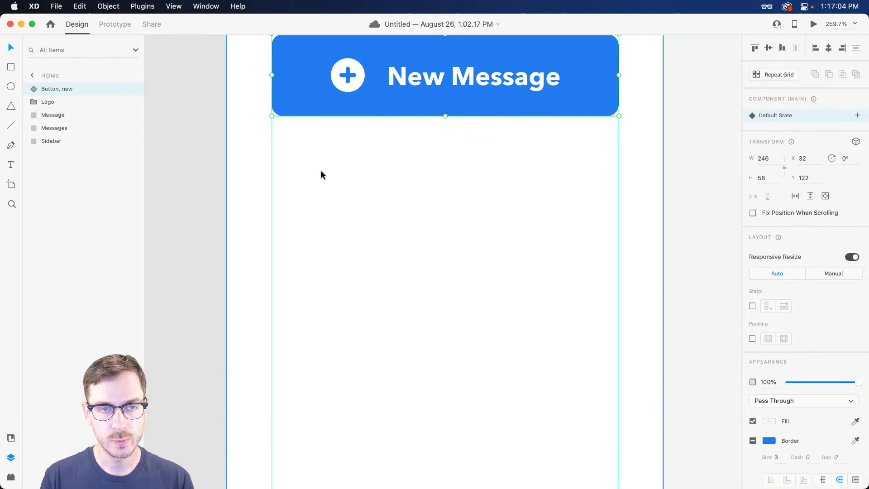
key("t")
left_click(345, 193)
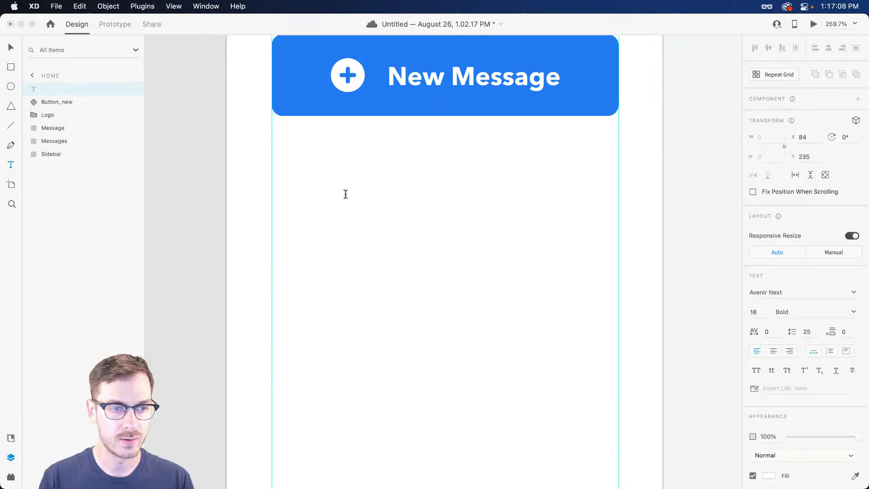
type("Inbox")
key("Escape")
key("i")
left_click(554, 108)
key("v")
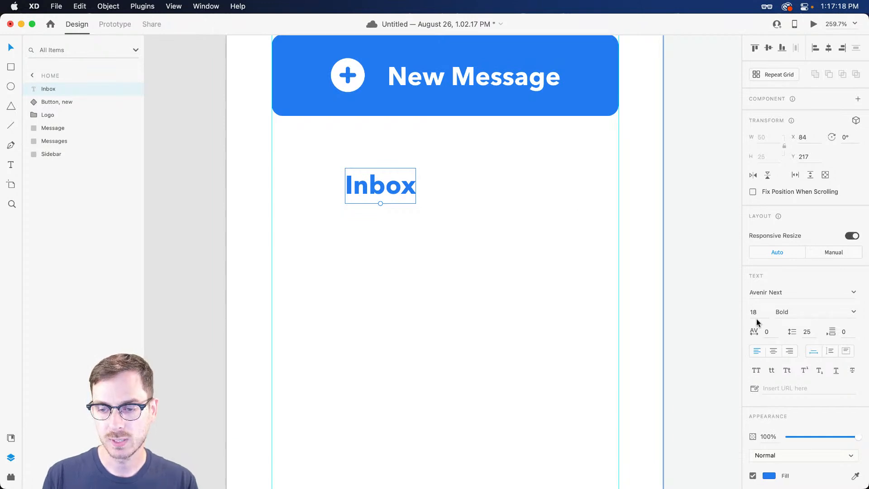
Make the Inbox label Demi Bold and nudge it slightly right and up
left_click(853, 312)
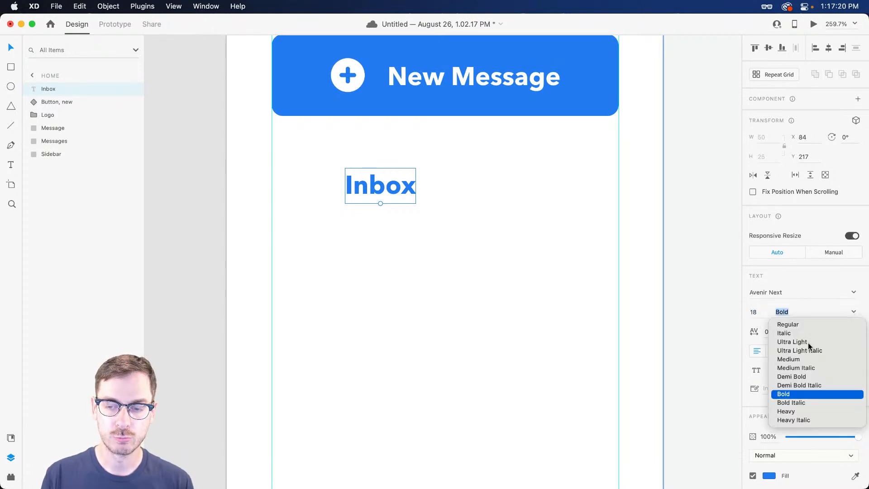
left_click(796, 376)
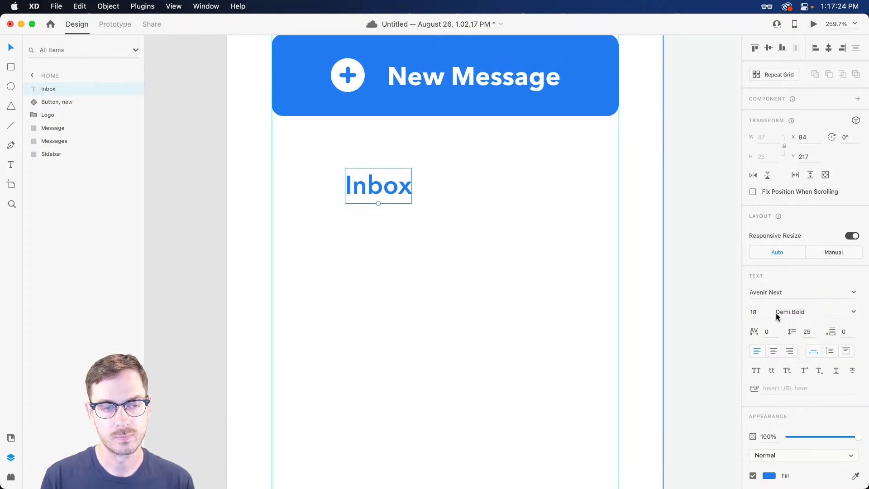
left_click_drag(373, 191, 383, 187)
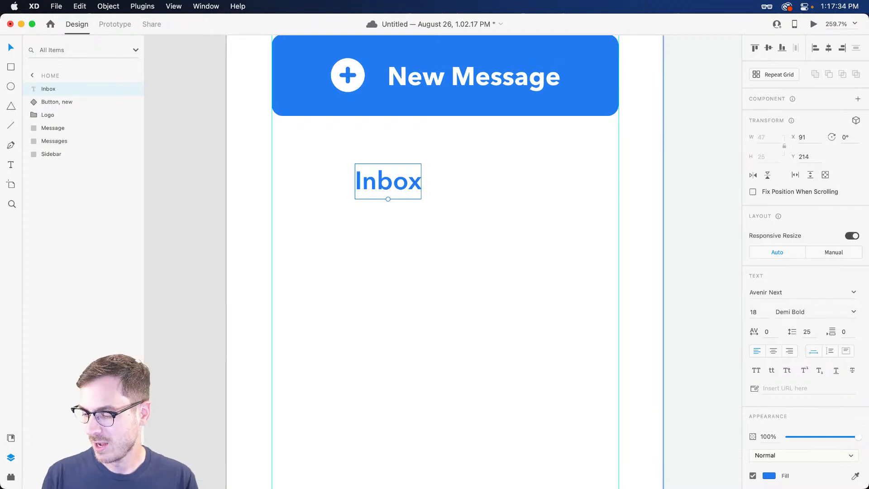
key("super+Tab")
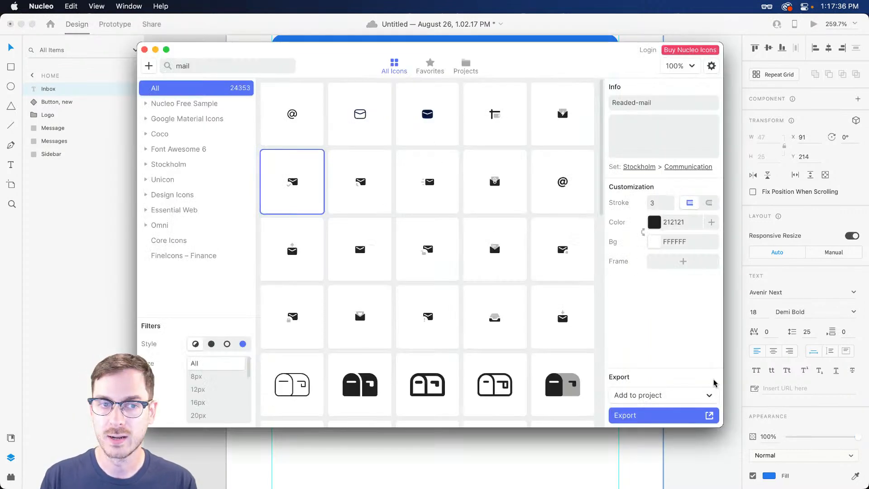
Search Nucleo for 'inbox' and copy the Unicon Bold All inbox icon
double_click(238, 64)
type("inbox")
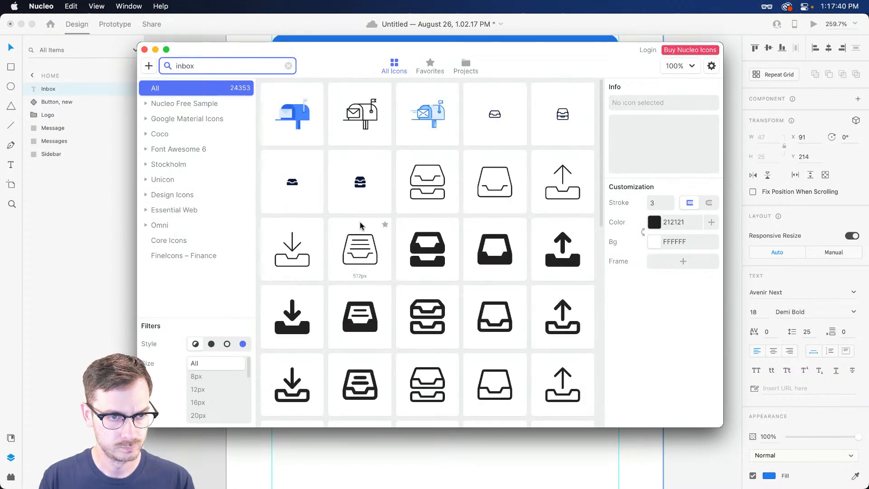
left_click(359, 182)
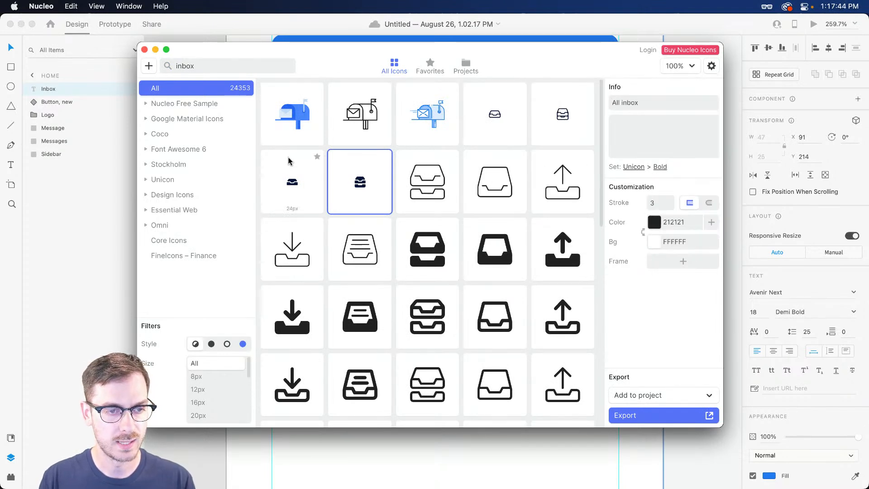
key("super+Tab")
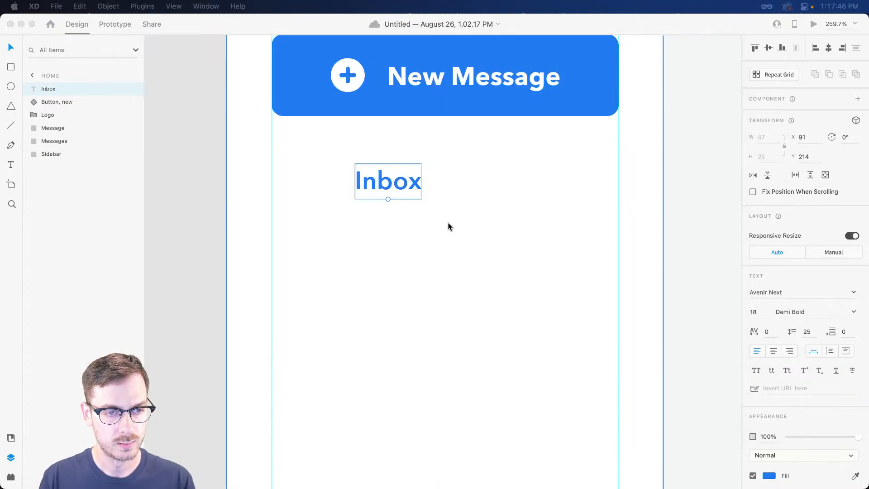
Paste the All inbox icon at the artboard's left edge, fill it button blue, and tuck the Inbox label beside it
key("super+v")
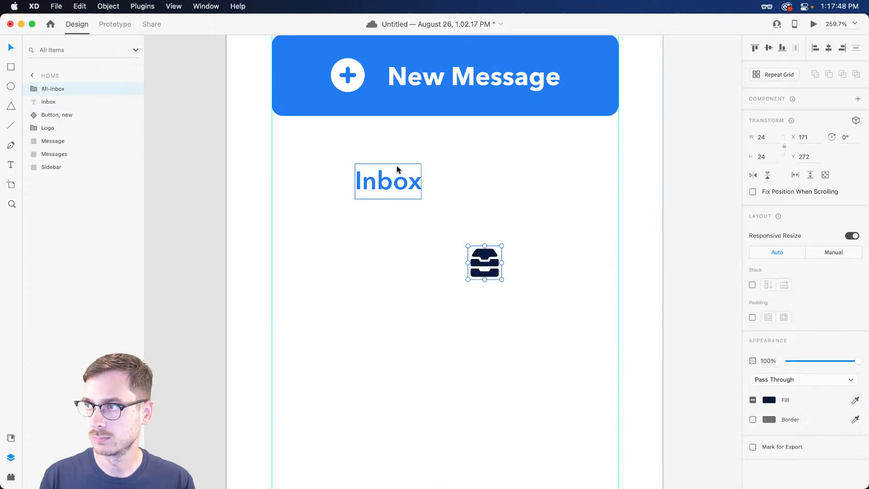
left_click_drag(494, 259, 302, 172)
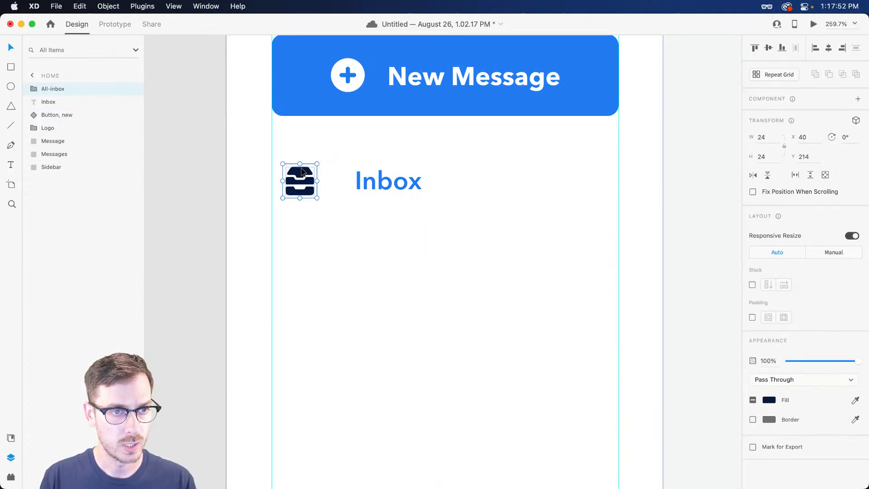
key("i")
left_click(368, 108)
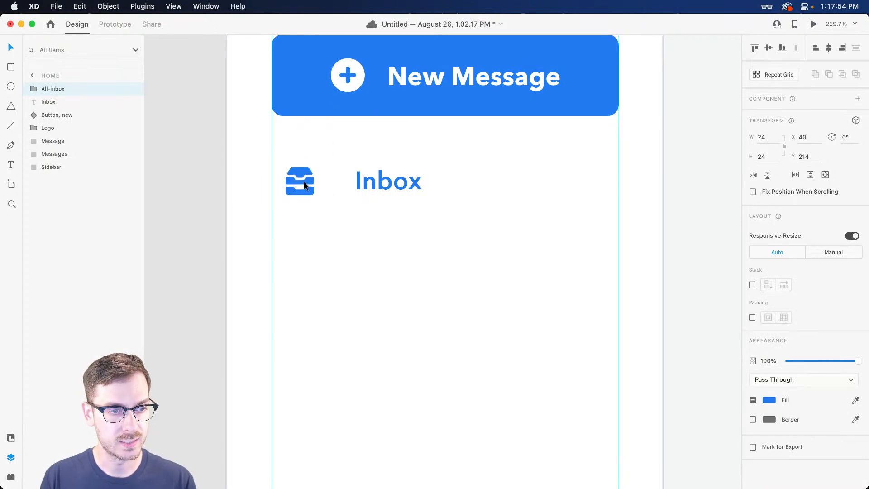
left_click_drag(297, 168, 288, 172)
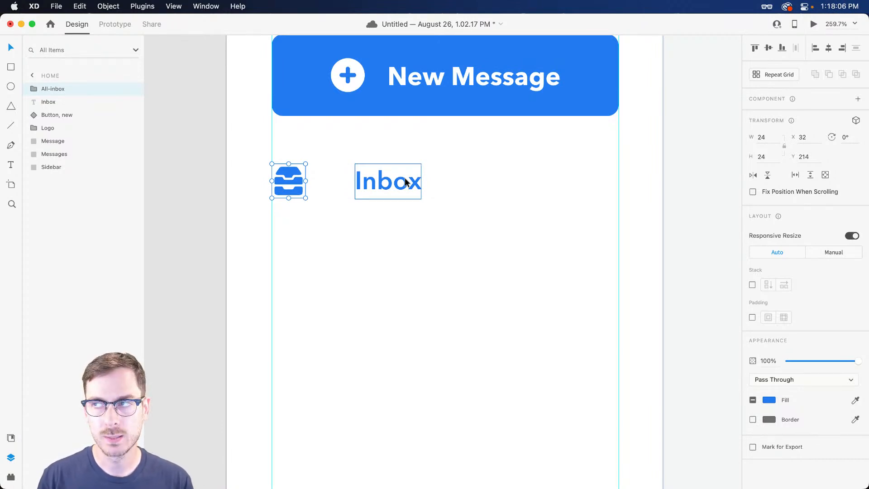
left_click_drag(405, 182, 391, 182)
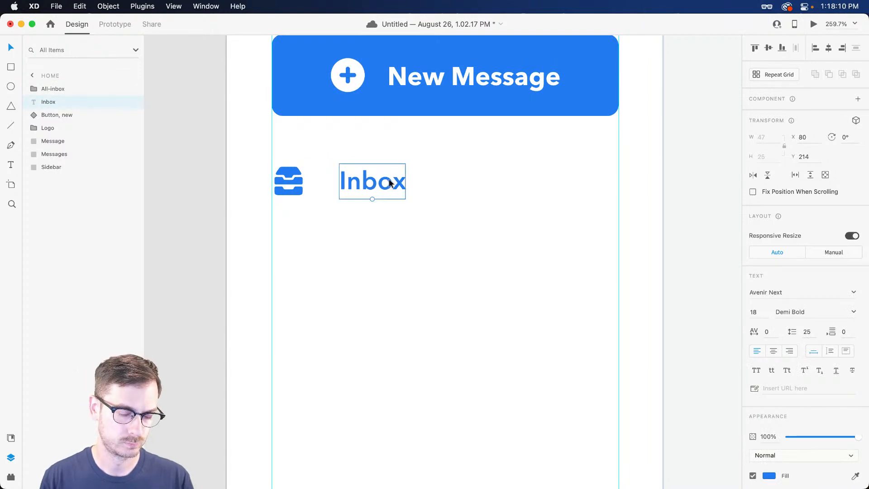
key("super+Return")
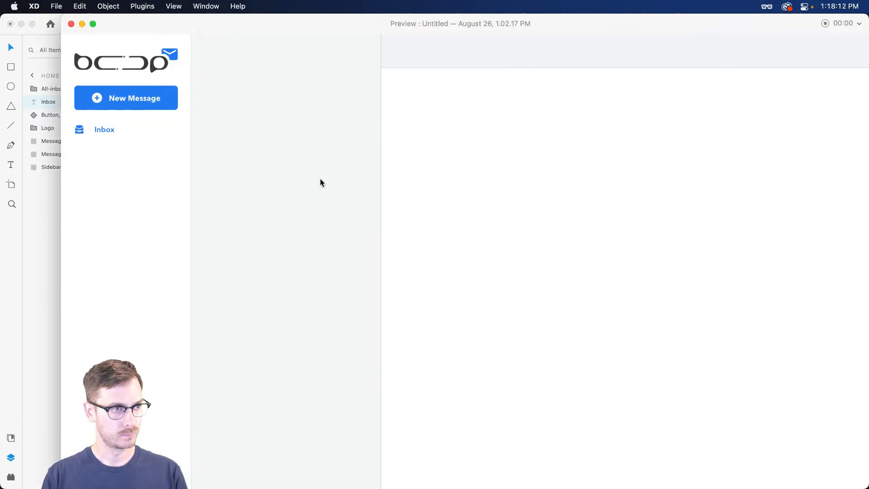
key("super+w")
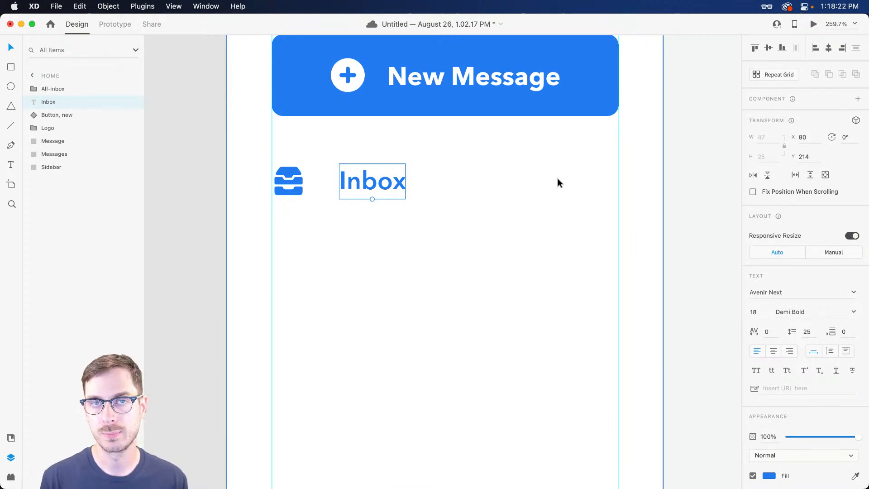
key("r")
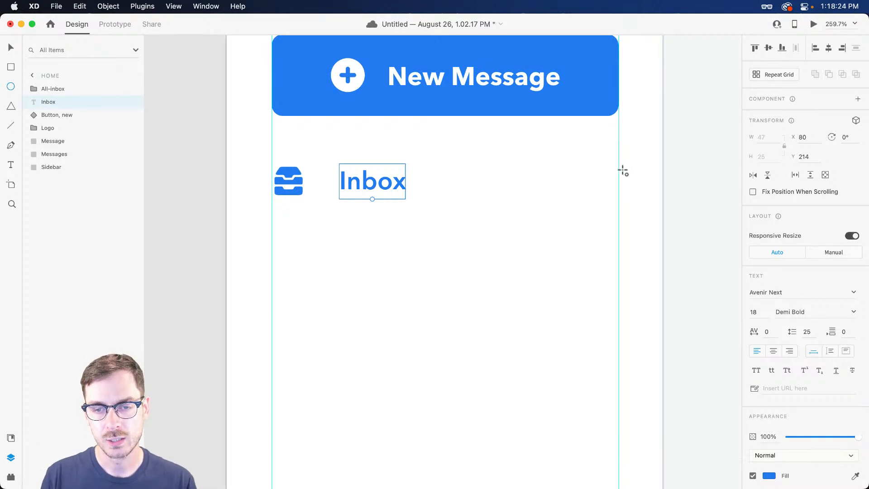
Draw a small pill right of the Inbox label with no outline and a light grey fill
mouse_move(619, 172)
left_mouse_down()
mouse_move(557, 205)
mouse_move(591, 183)
mouse_move(564, 181)
left_mouse_up()
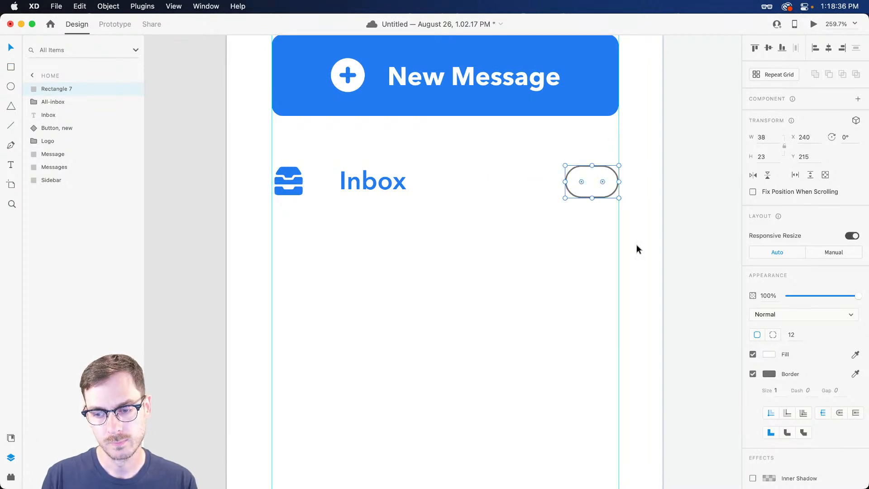
left_click(855, 355)
left_click(579, 67)
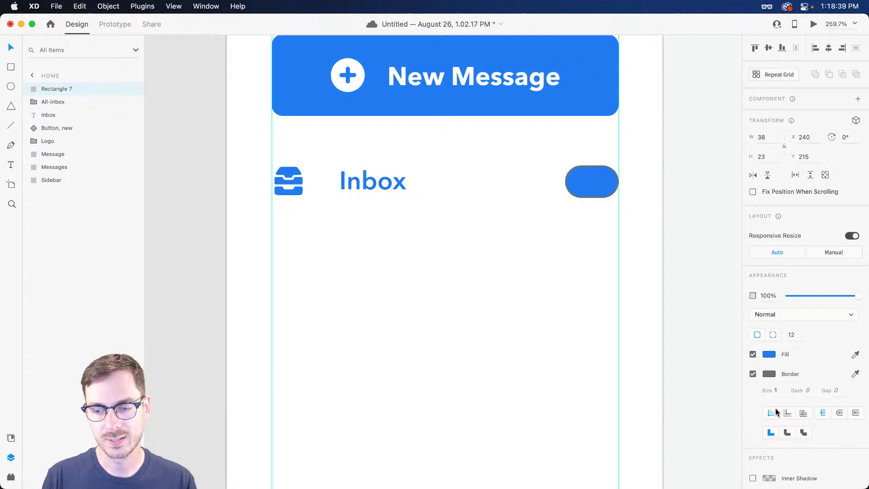
left_click(753, 374)
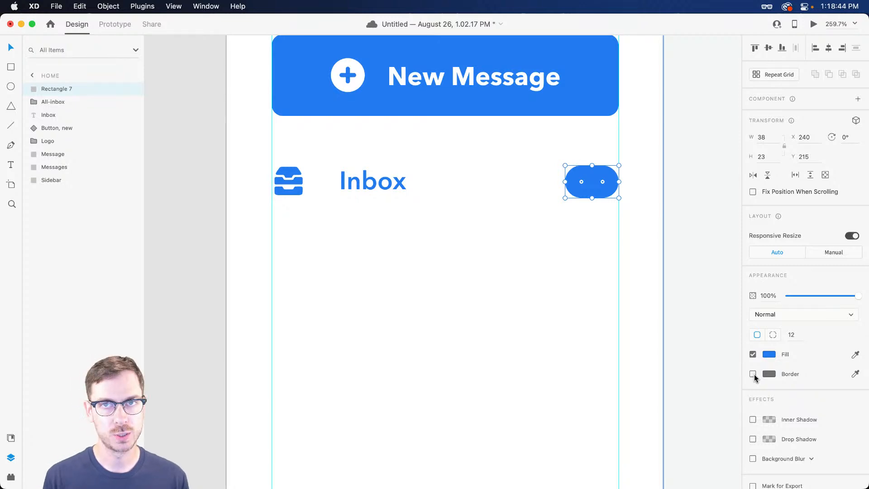
left_click(769, 354)
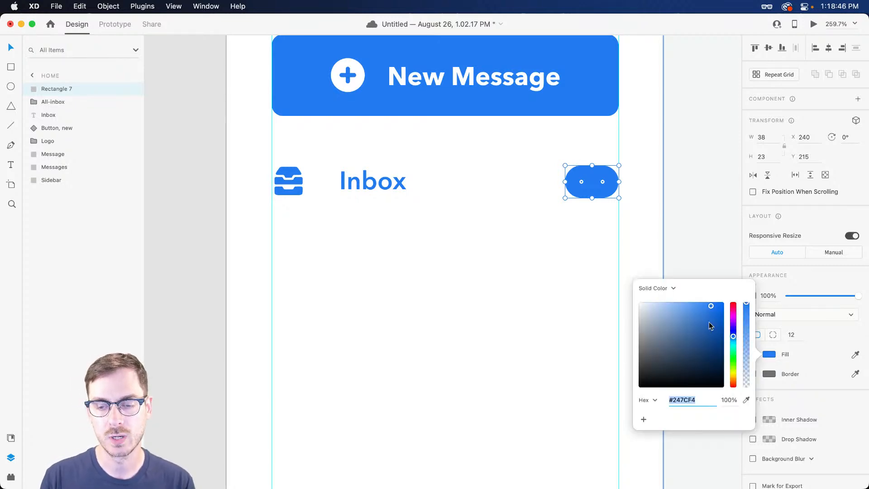
left_click_drag(648, 313, 646, 313)
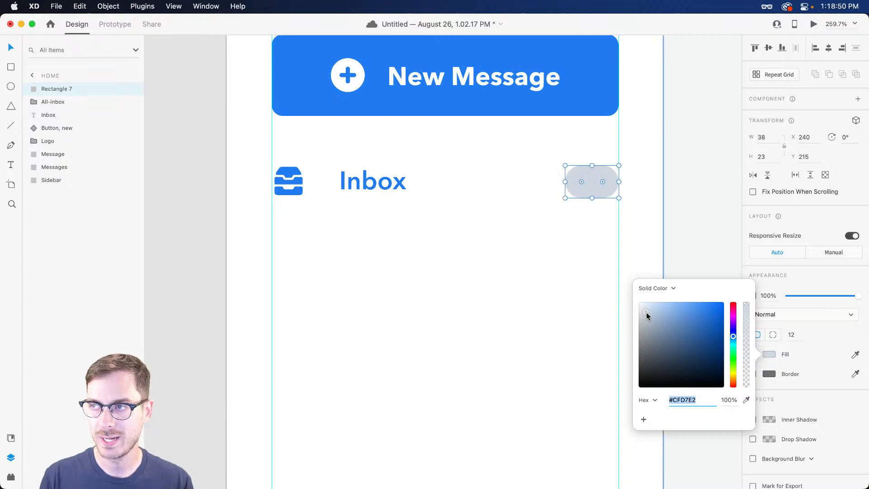
left_click(594, 181)
Add a '192' text layer on the pill, coloured dark grey #363B41 from the saved colours
scroll(596, 182, "up", 5)
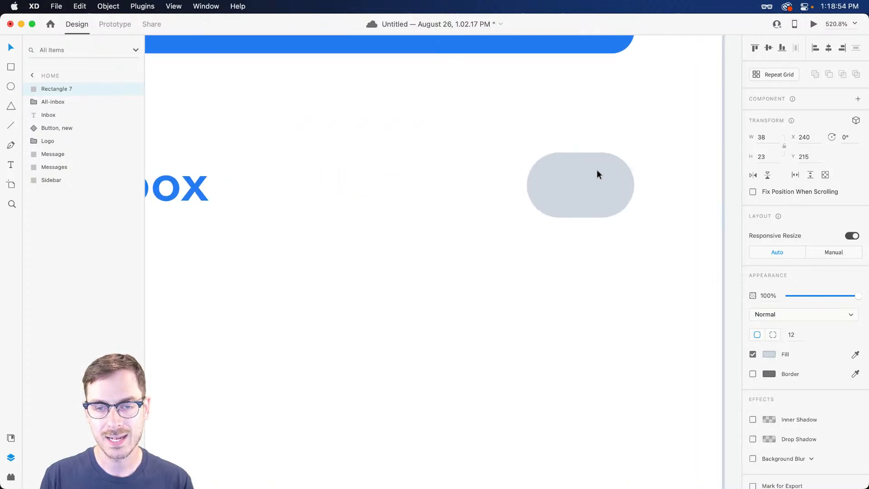
key("t")
left_click(577, 190)
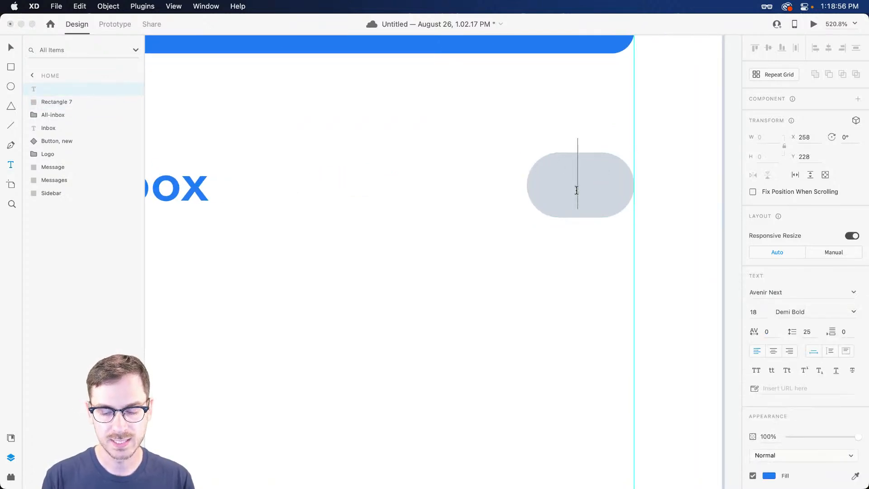
type("192")
key("Escape")
left_click_drag(613, 186, 558, 190)
key("super+shift+y")
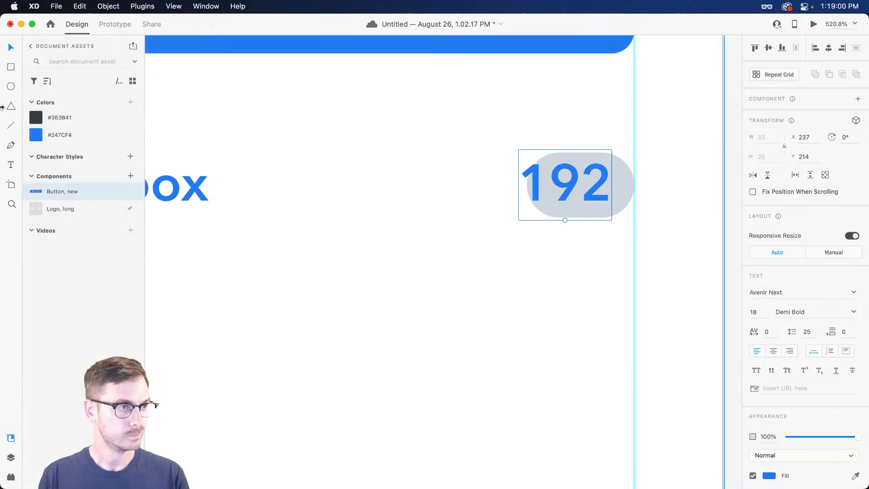
left_click(83, 117)
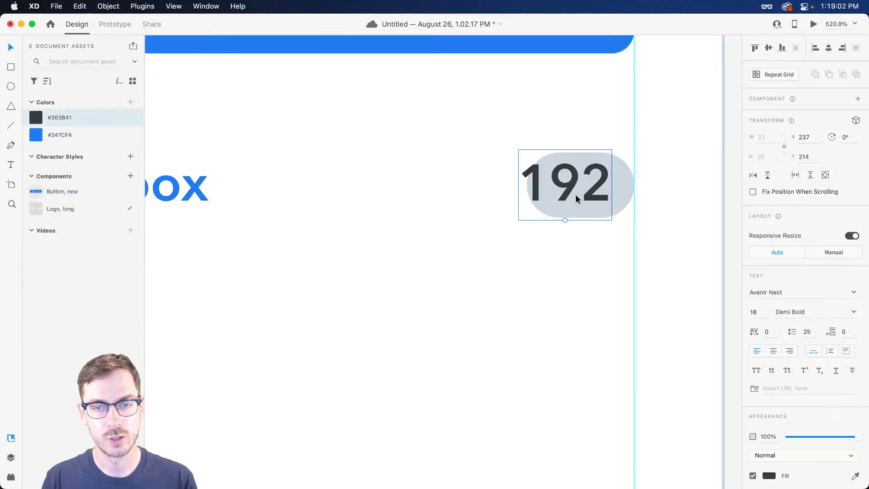
key("Right")
key("Right")
key("Right")
key("Down")
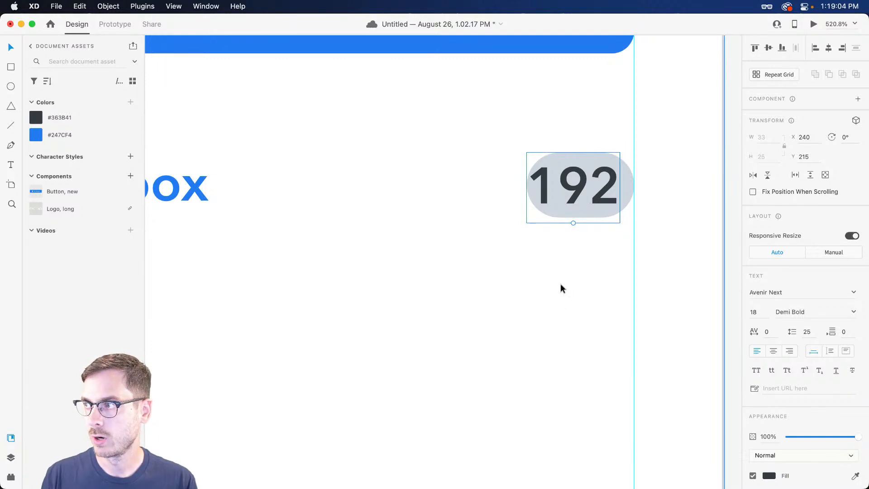
Set the 192 text to 14 pt Demi Bold and centre it inside the pill
left_click(756, 312)
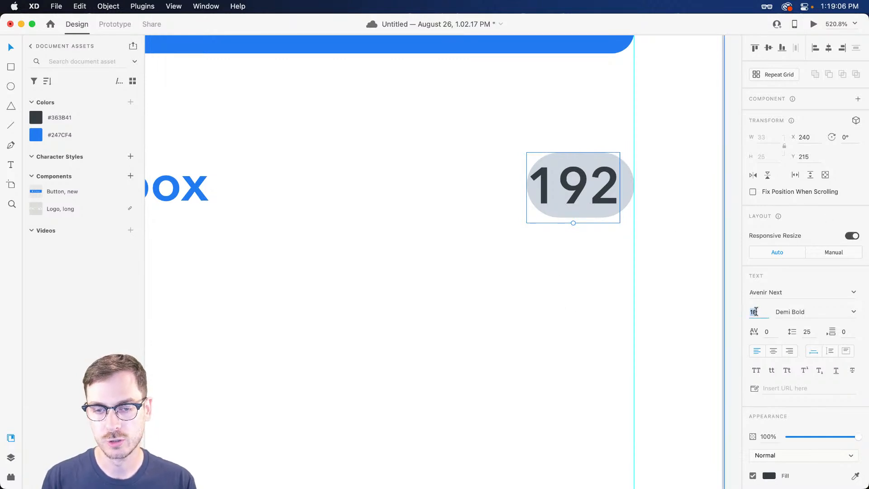
key("Down")
key("Down")
key("Down")
key("Down")
key("Return")
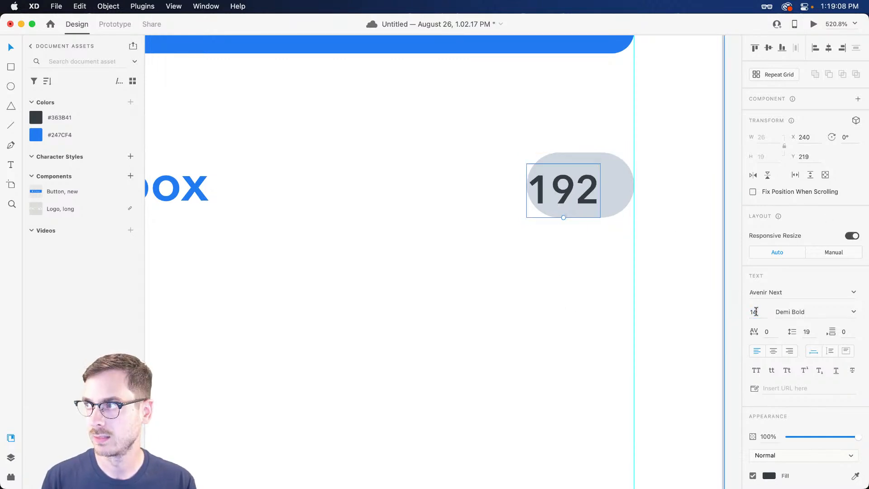
left_click(854, 312)
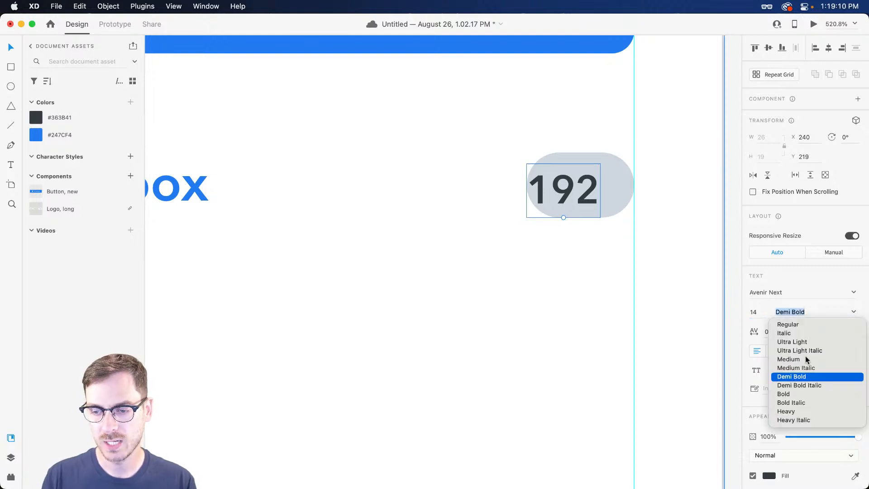
left_click(790, 392)
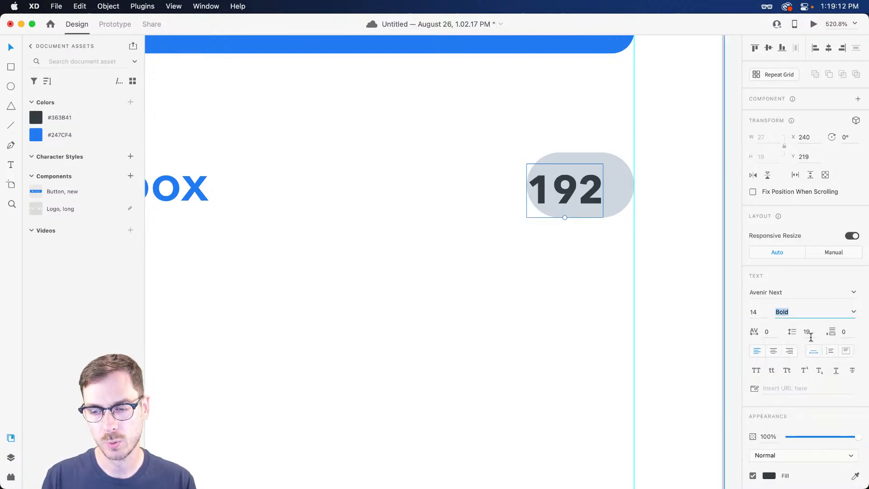
key("super+z")
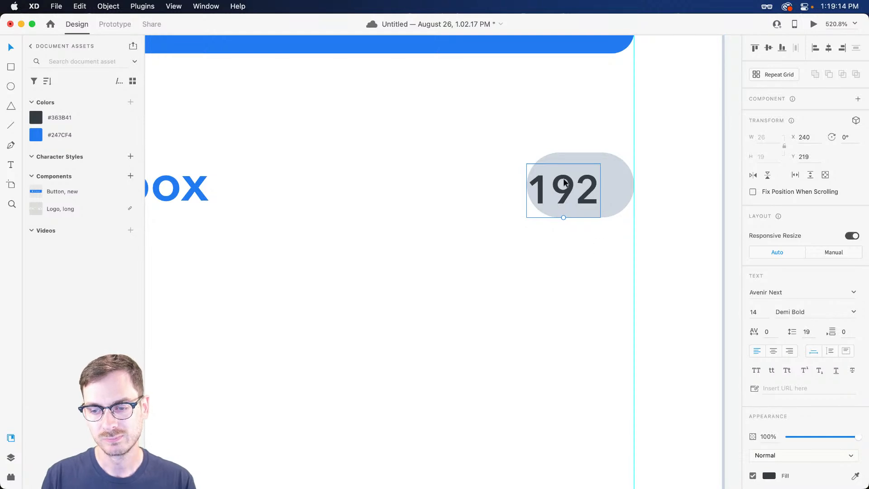
mouse_move(573, 186)
left_mouse_down()
mouse_move(588, 182)
mouse_move(579, 180)
left_mouse_up()
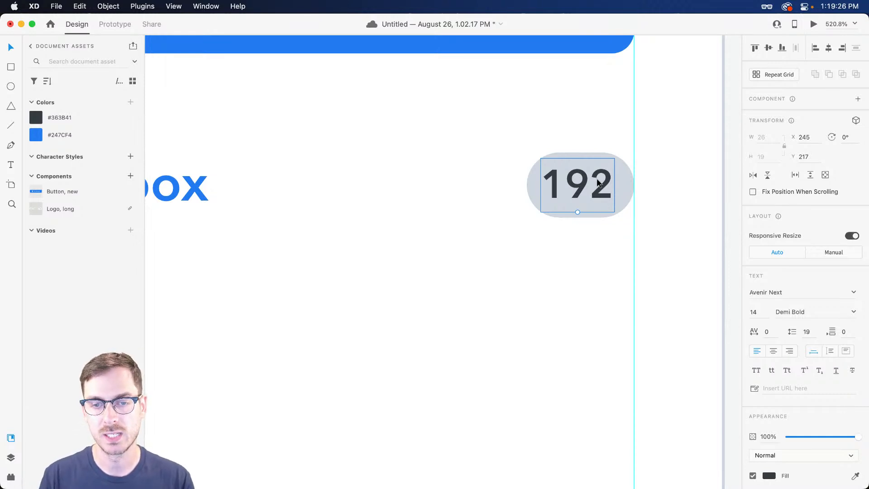
Try a longer 19,203 count with a wider pill, then undo back to 192 and select both
double_click(578, 193)
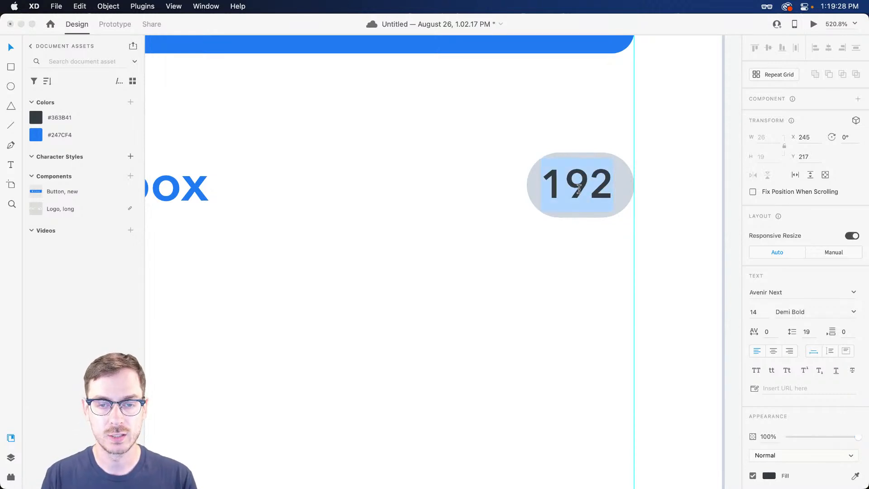
type("19,203")
key("Escape")
left_click_drag(600, 191, 466, 182)
left_click(586, 158)
key("super+z")
key("super+z")
key("super+z")
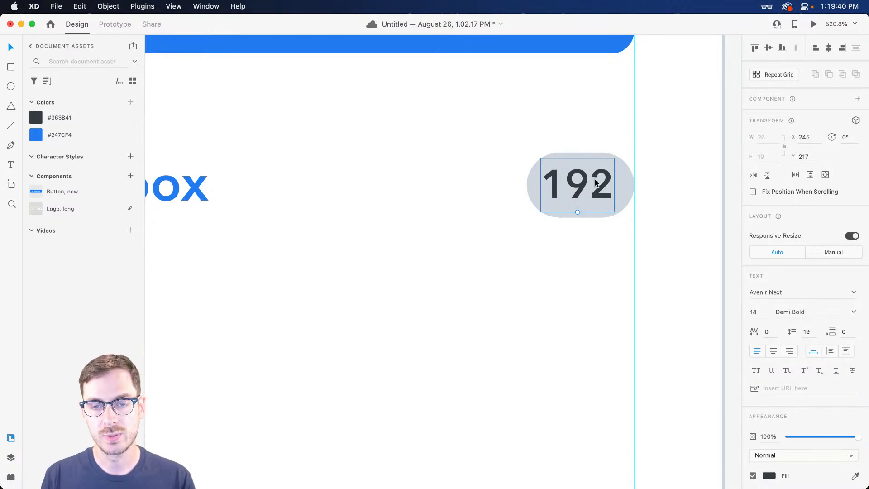
left_click(625, 183, "shift")
Group the pill and 192 text and name the group Badge
left_click_drag(601, 182, 548, 189)
key("super+z")
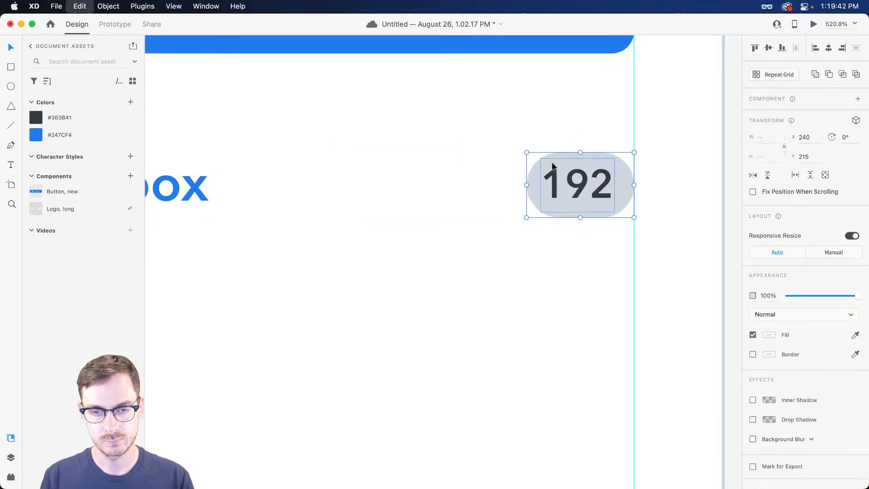
key("super+g")
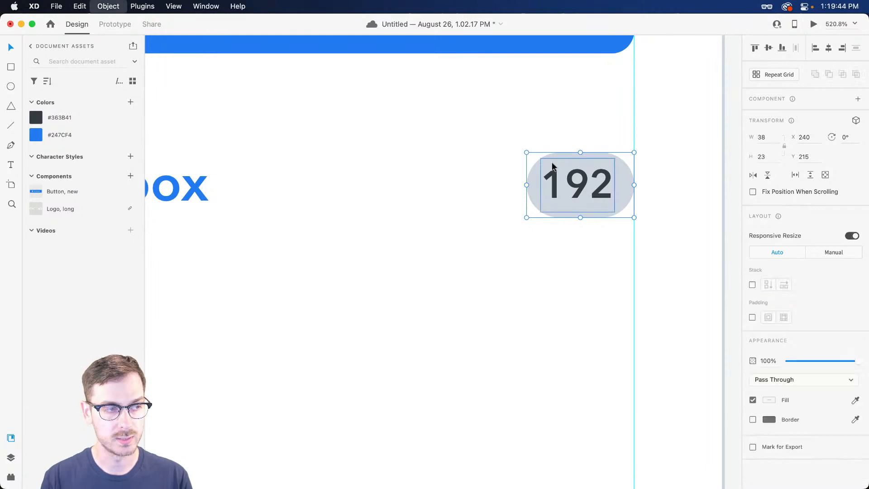
key("shift+super+y")
double_click(47, 91)
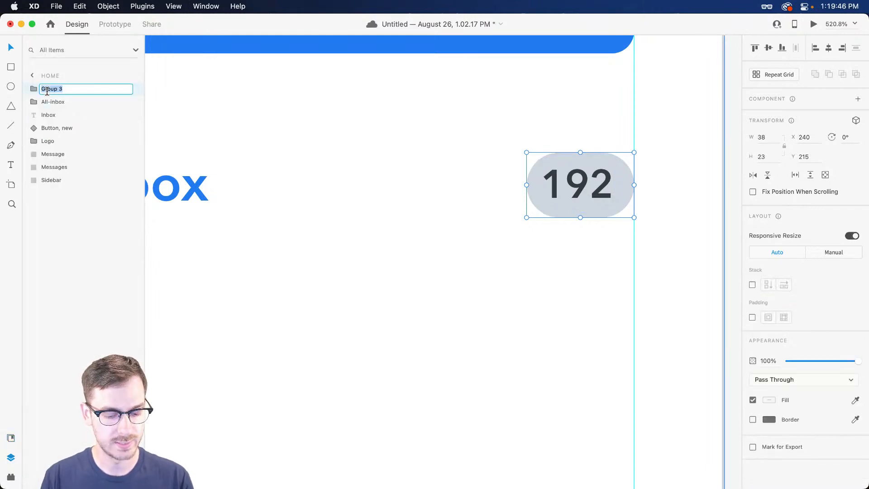
type("Badge")
key("Return")
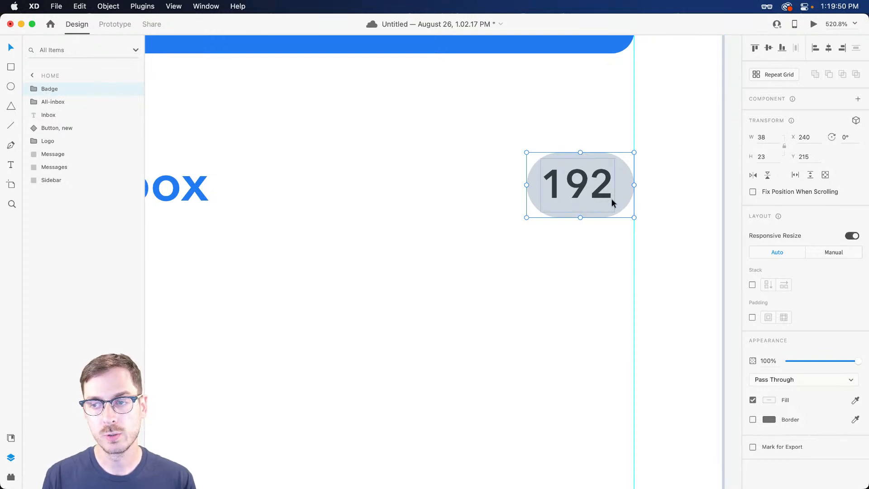
Turn on padding for the Badge group and set it to 3, 8, 2, 8
left_click(753, 318)
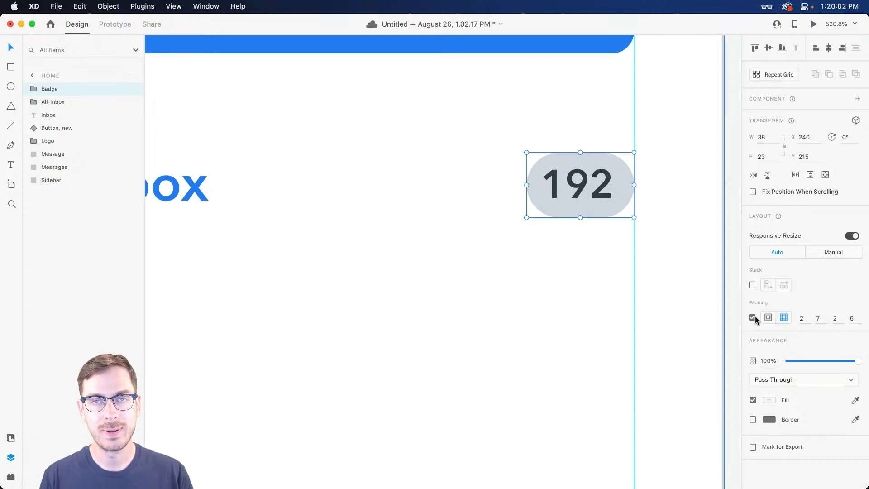
left_click(803, 319)
key("Up")
key("Down")
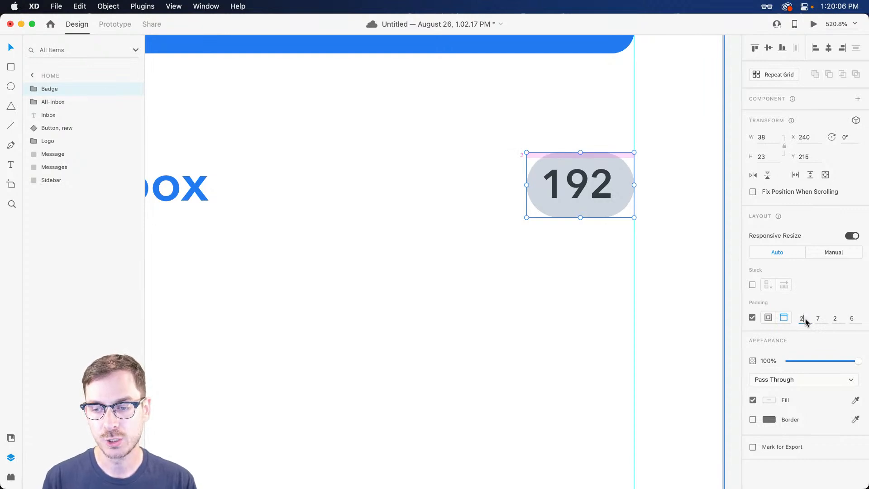
key("Tab")
key("Down")
key("Up")
key("Up")
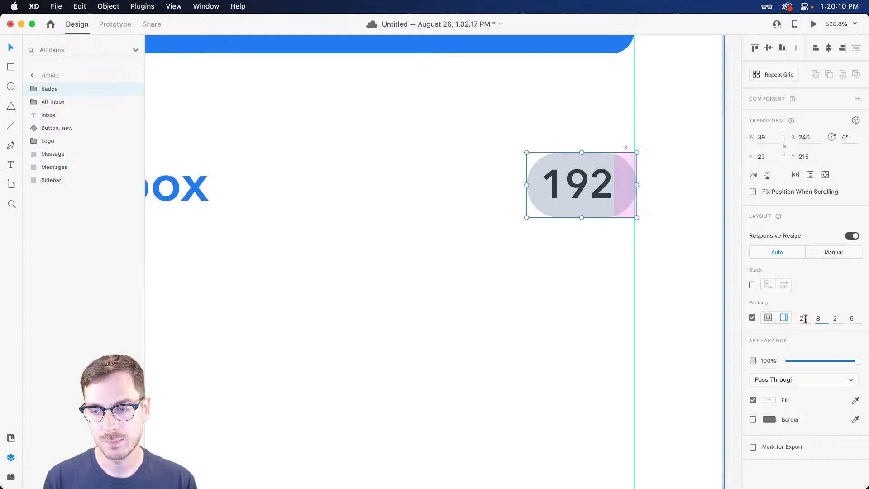
key("Tab")
key("Tab")
key("Up")
key("Up")
key("Up")
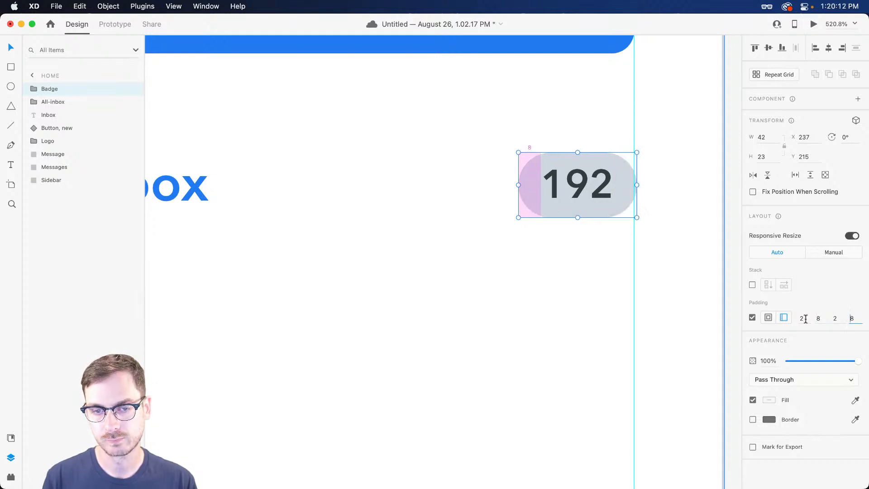
left_click(802, 319)
key("Up")
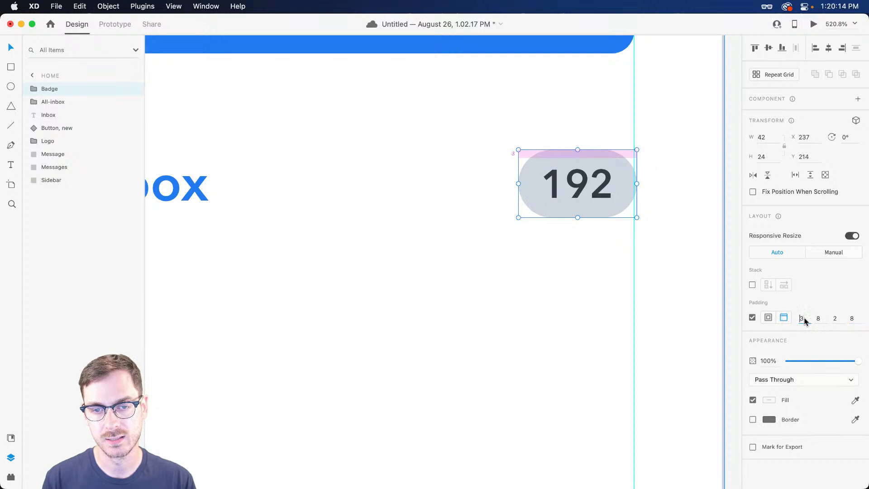
double_click(627, 177)
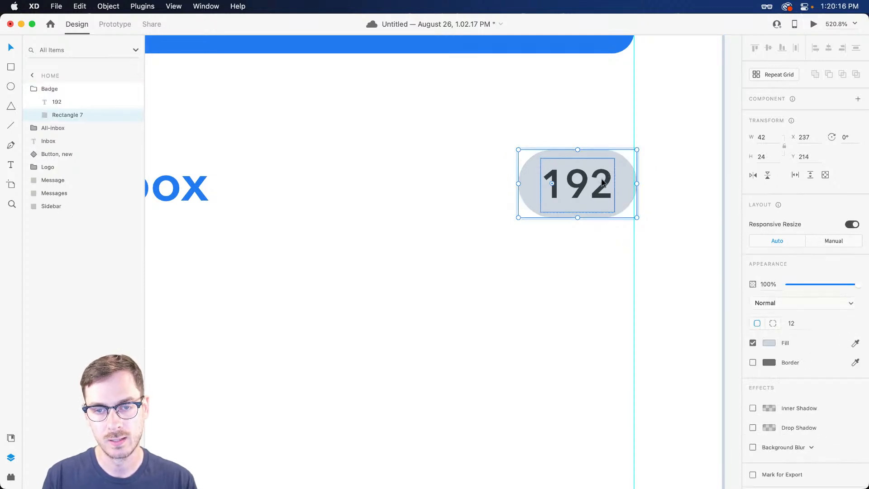
key("Escape")
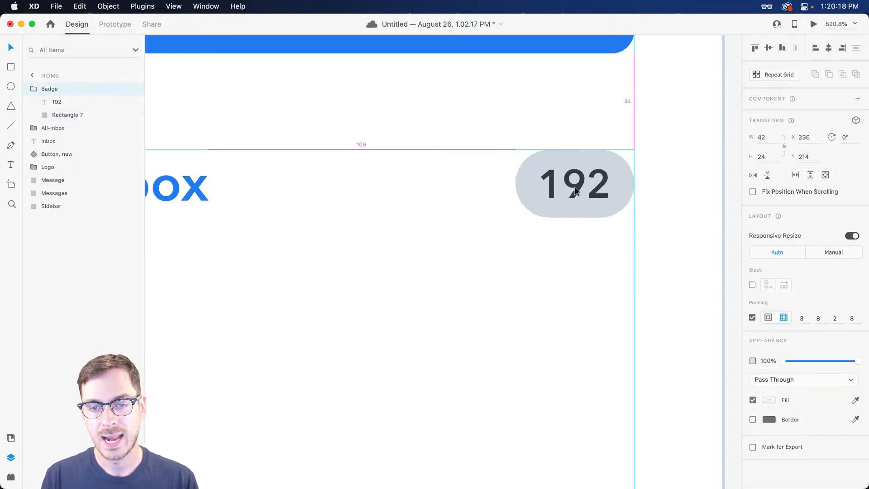
Test the badge count as 120304, then undo back to 192
double_click(581, 190)
double_click(573, 189)
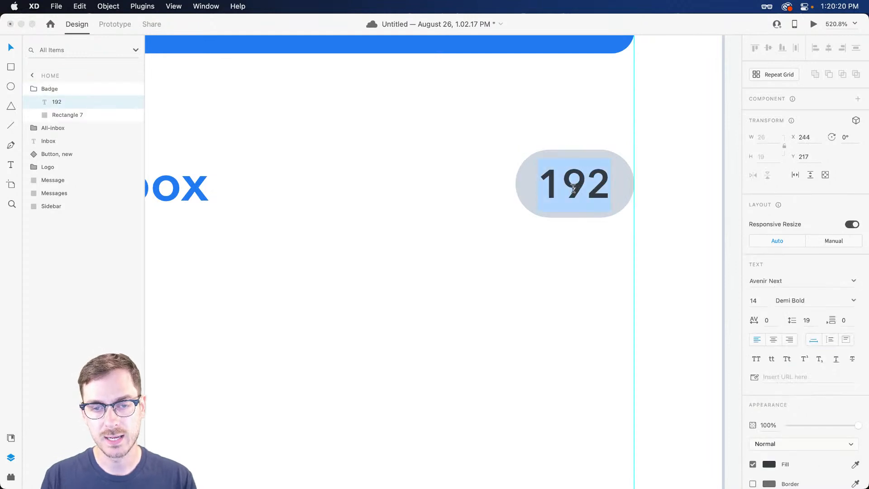
type("120304")
key("Escape")
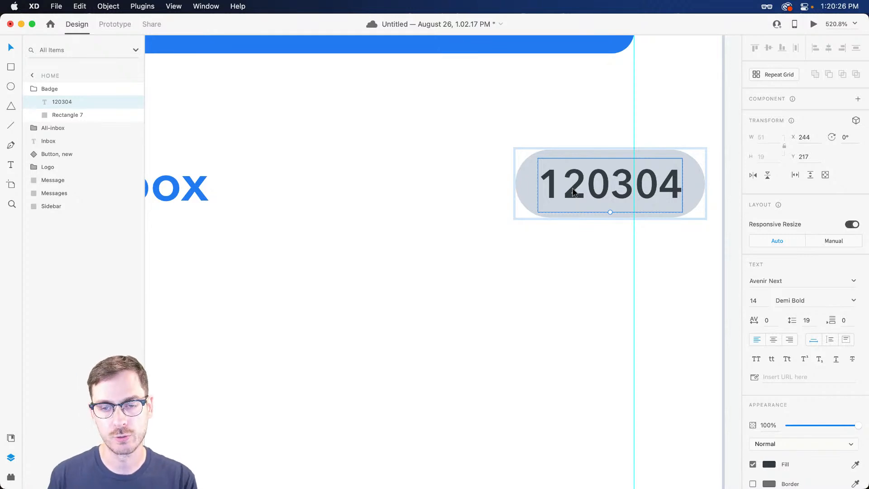
key("super+z")
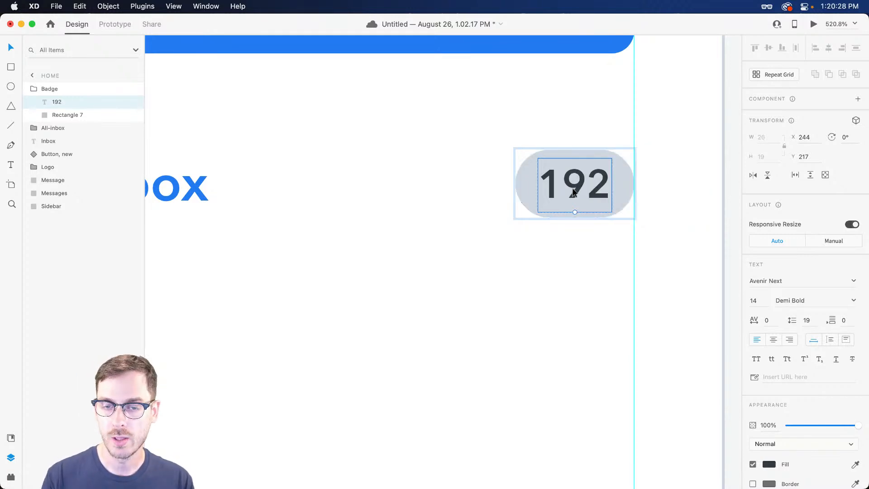
Right-align the badge's count text and enter a longer 12,230 test count
left_click(789, 340)
scroll(757, 305, "down", 3)
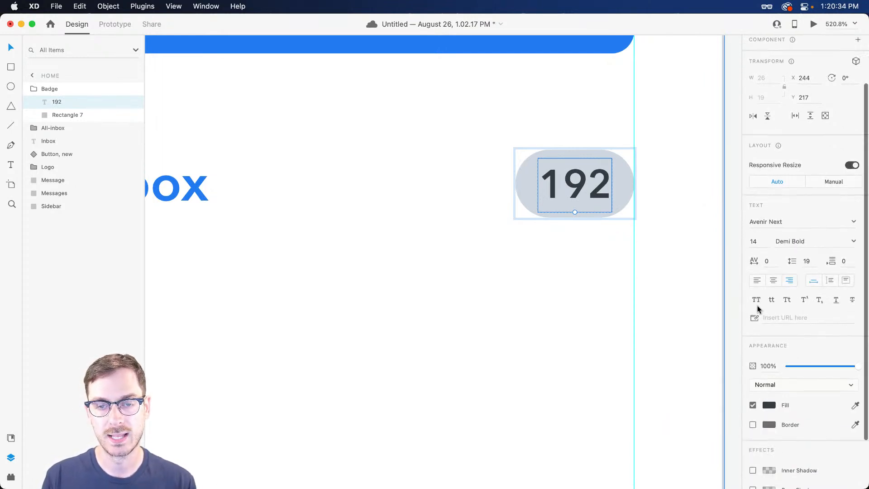
key("Return")
type("12,230")
key("Escape")
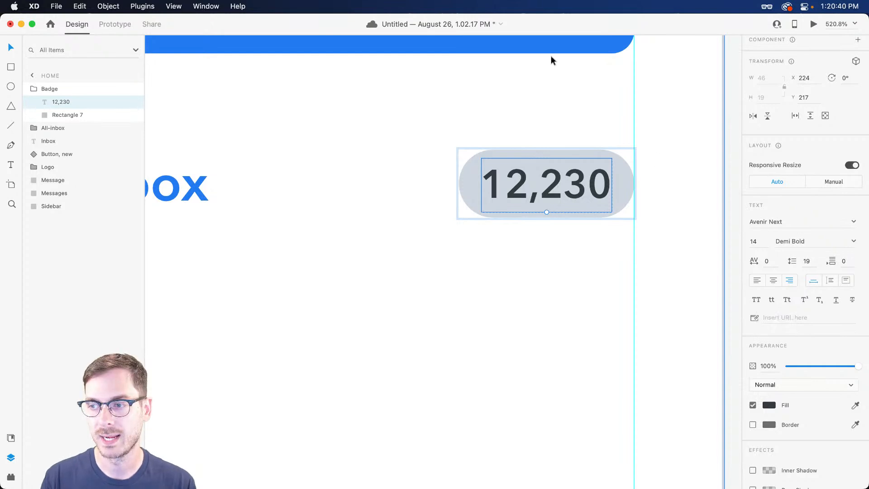
Preview the badge with the 12,230 count, then revert it to 192
scroll(608, 213, "down", 3)
scroll(609, 217, "down", 3)
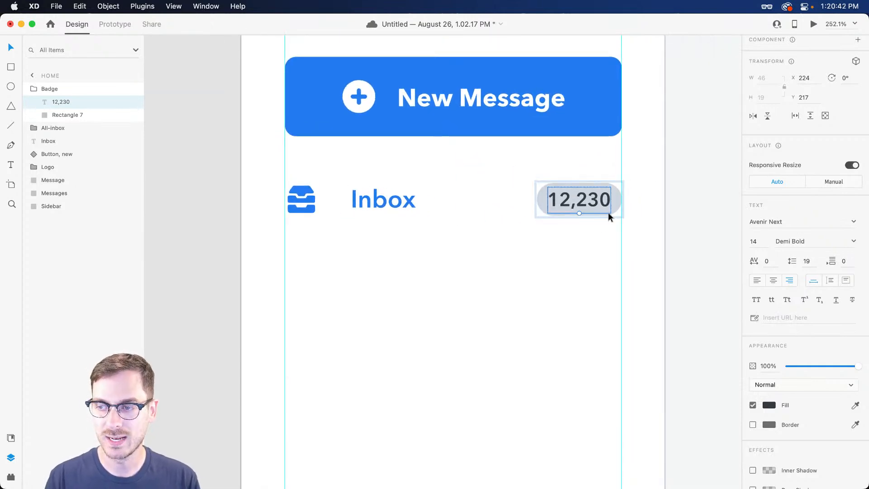
left_click(584, 239)
left_click(579, 203)
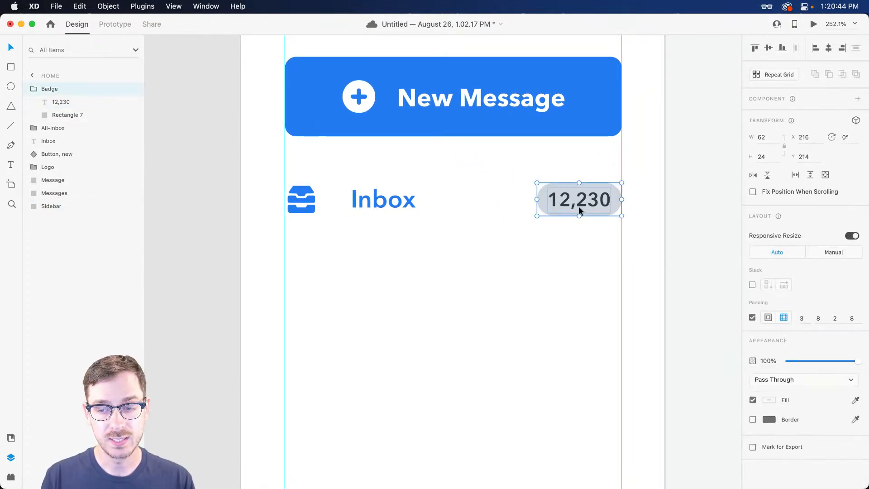
scroll(578, 206, "up", 3)
key("super+Return")
key("super+w")
key("super+z")
key("Escape")
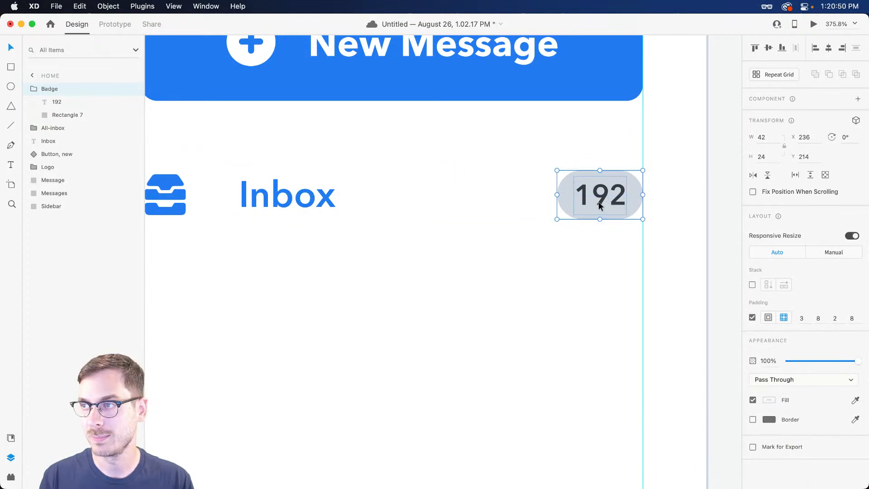
Check the pill's #DCE3EB fill and preview the sidebar with logo, New Message and Inbox row
scroll(567, 211, "left", 3)
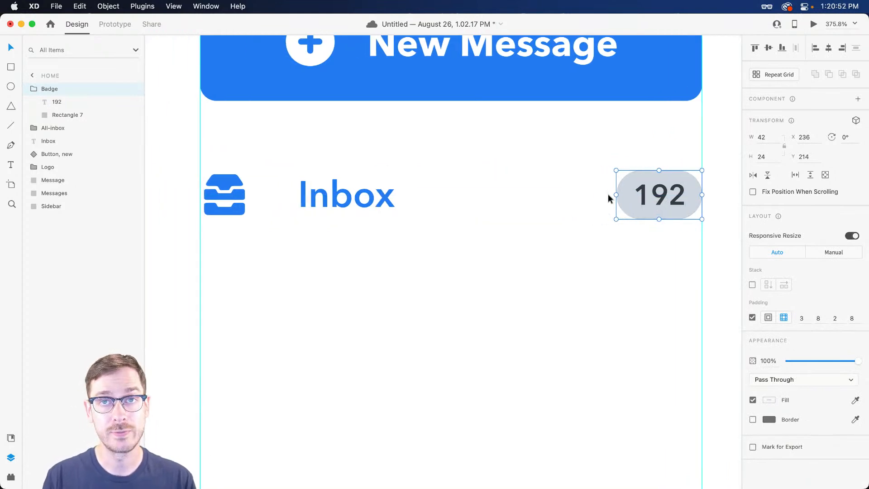
double_click(625, 195)
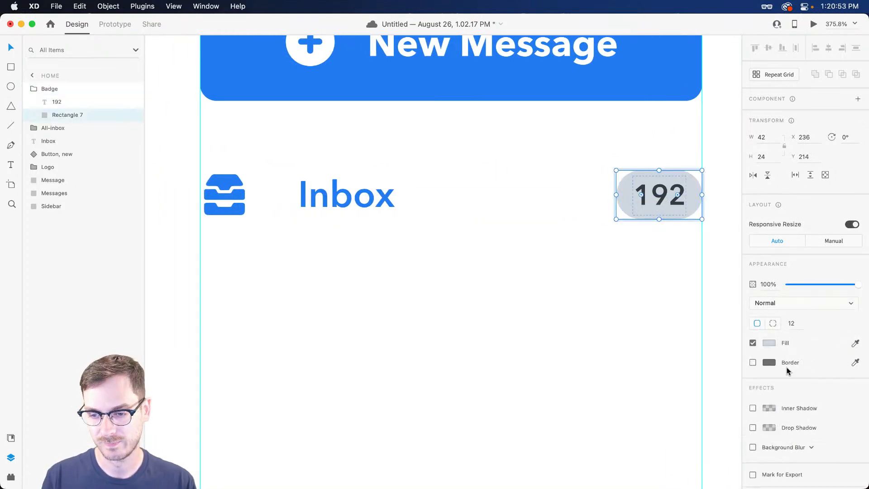
left_click(769, 343)
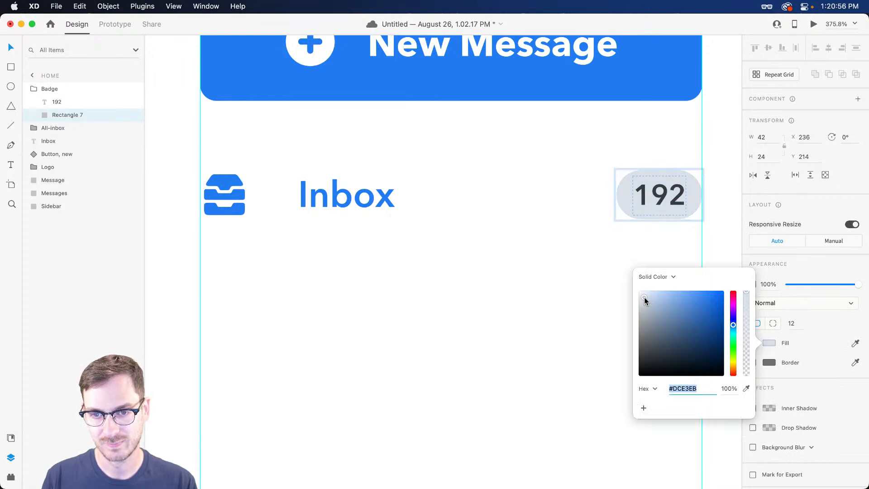
left_click(585, 218)
scroll(582, 226, "down", 5)
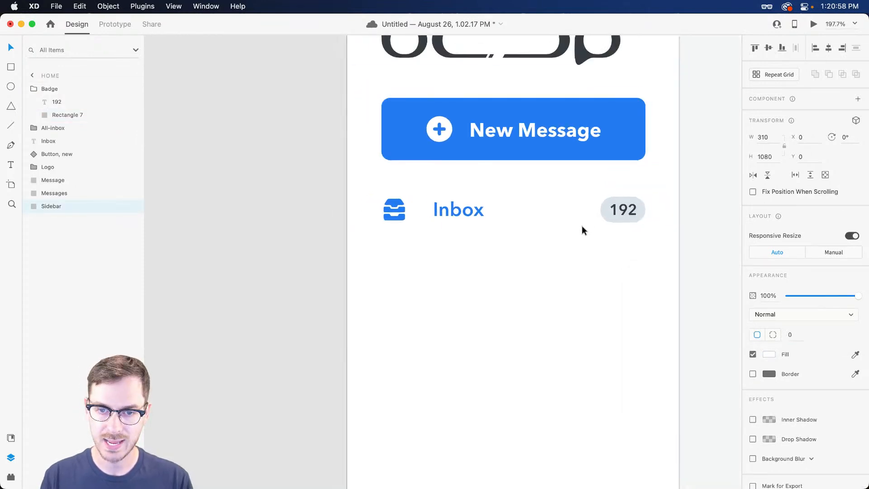
scroll(571, 271, "down", 5)
scroll(575, 270, "up", 4)
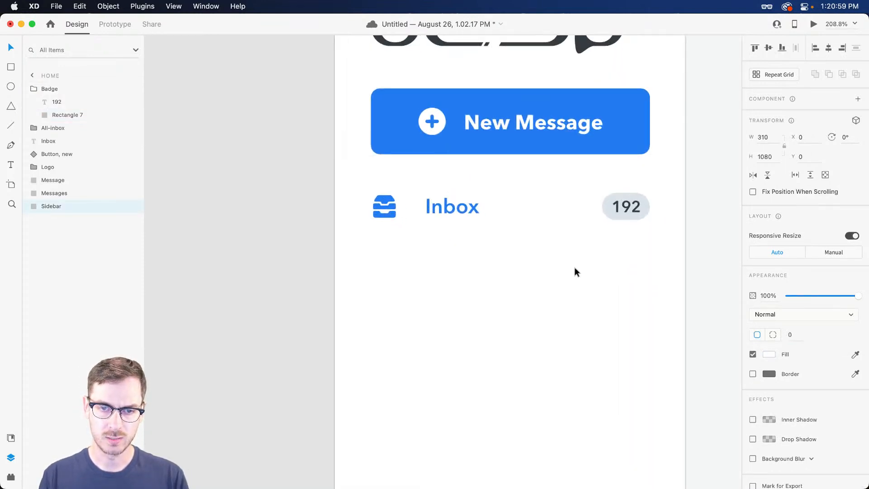
double_click(629, 205)
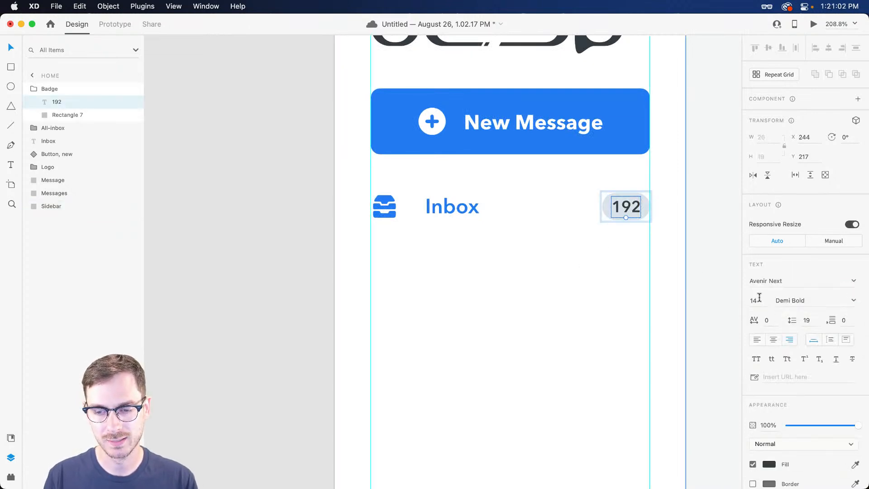
key("super+Return")
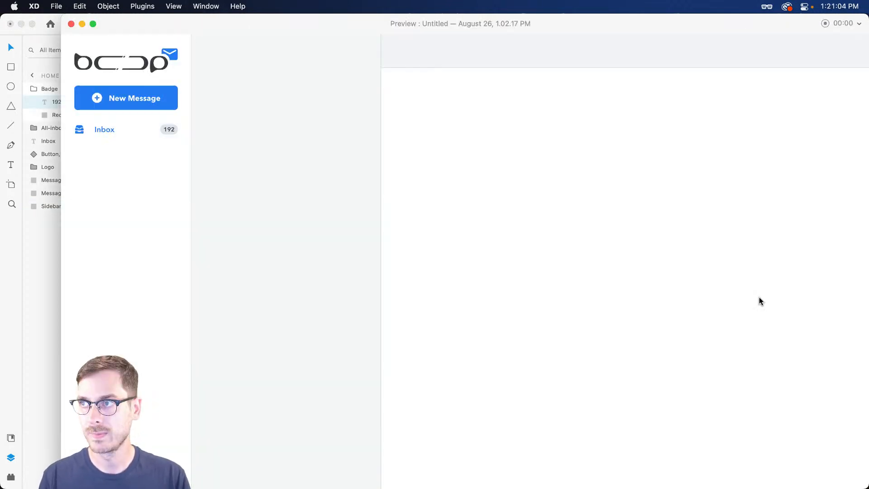
Increase the Badge's side padding to 10 and preview the result
key("super+w")
key("Escape")
left_click(852, 318)
key("Up")
key("Up")
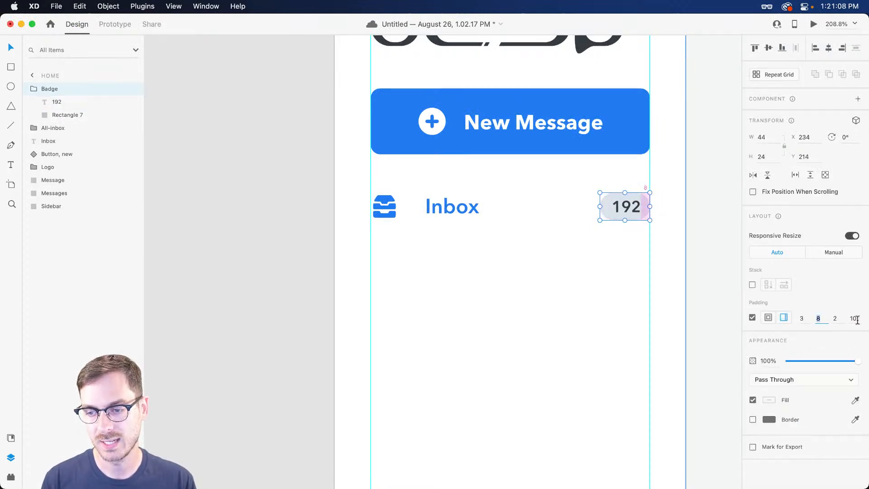
key("Escape")
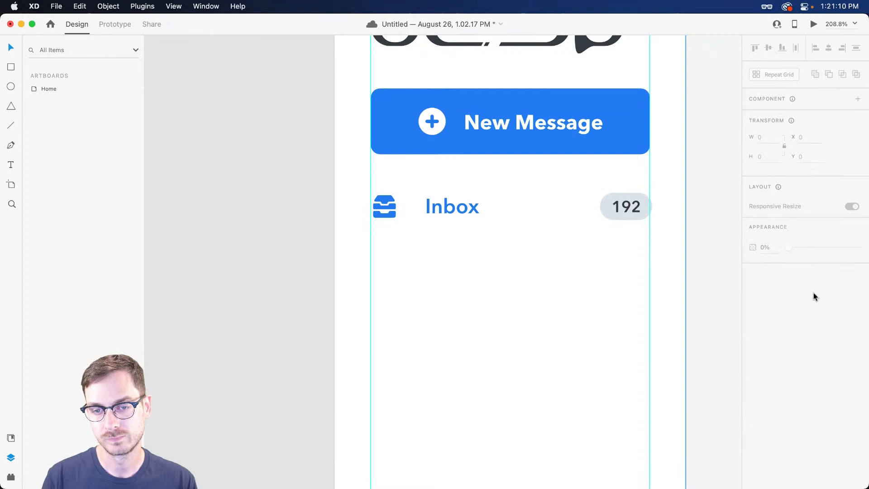
left_click(622, 218)
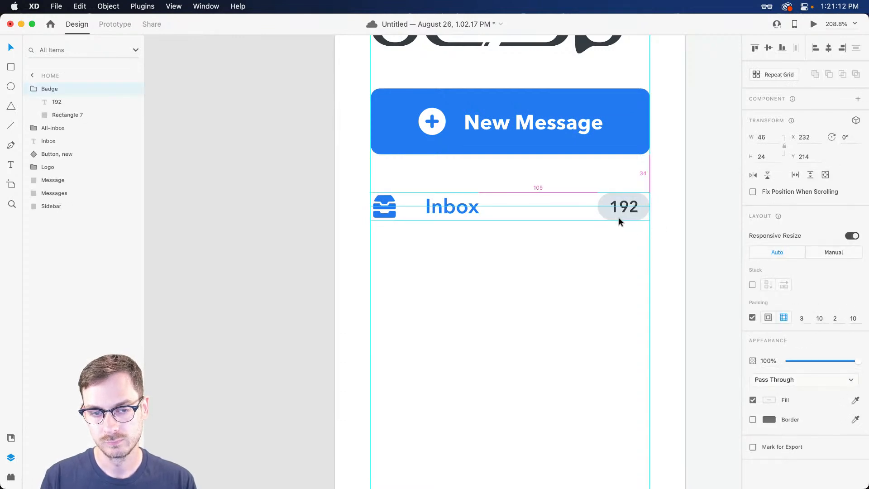
key("super+Return")
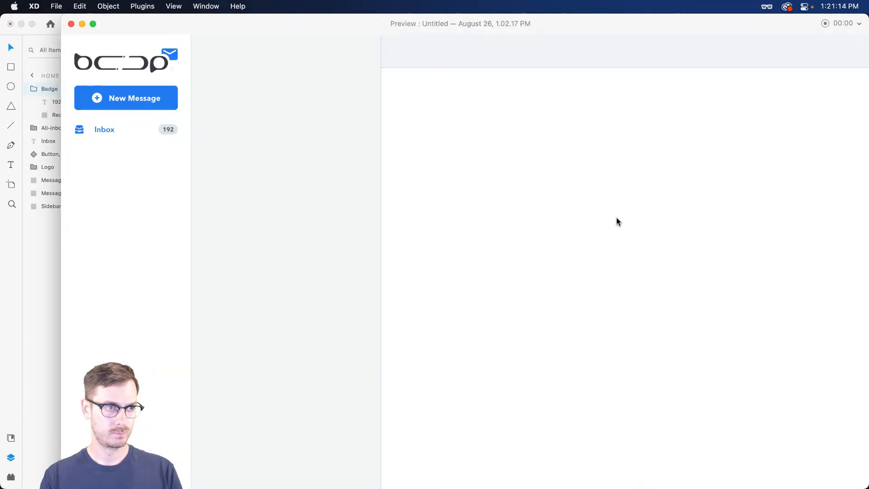
key("super+w")
Reduce the 192 count to 12 pt and nudge the badge slightly lower
double_click(624, 210)
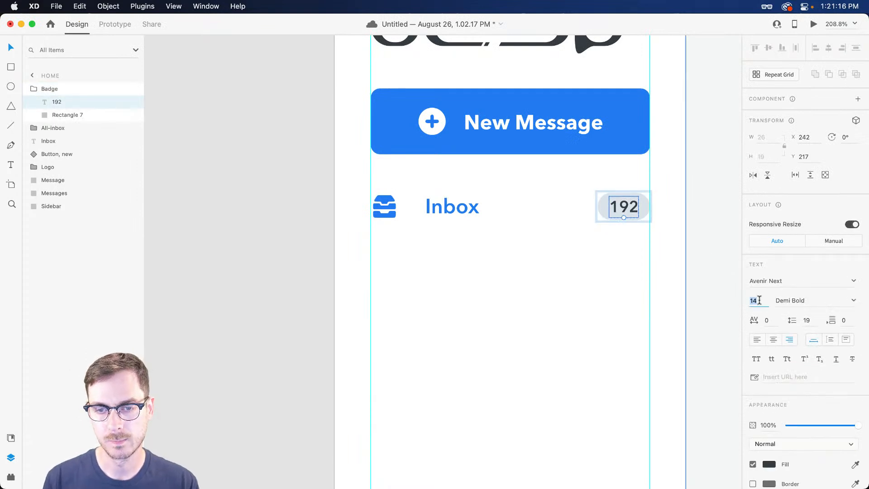
key("super+Return")
key("super+w")
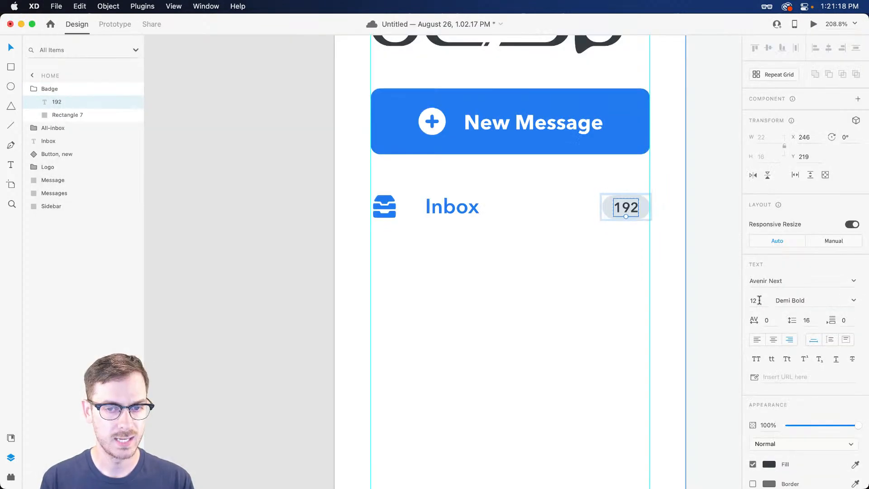
key("Escape")
key("Down")
key("Down")
key("Down")
key("Down")
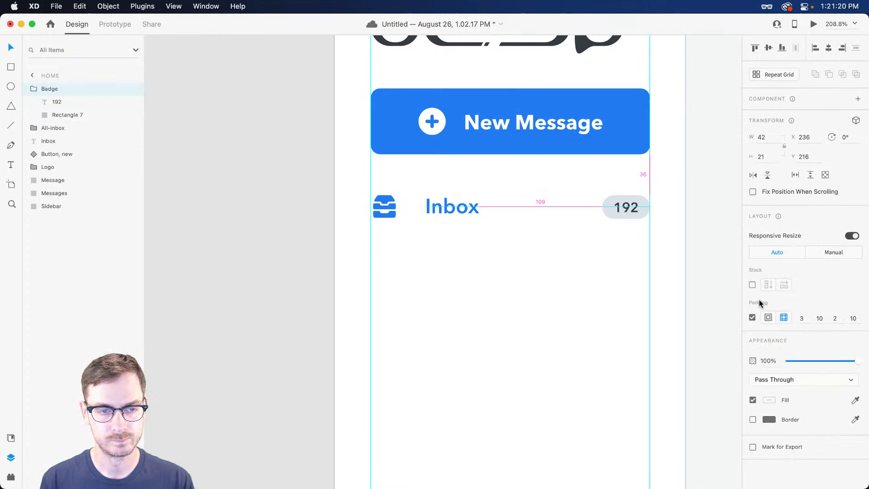
key("Up")
key("Up")
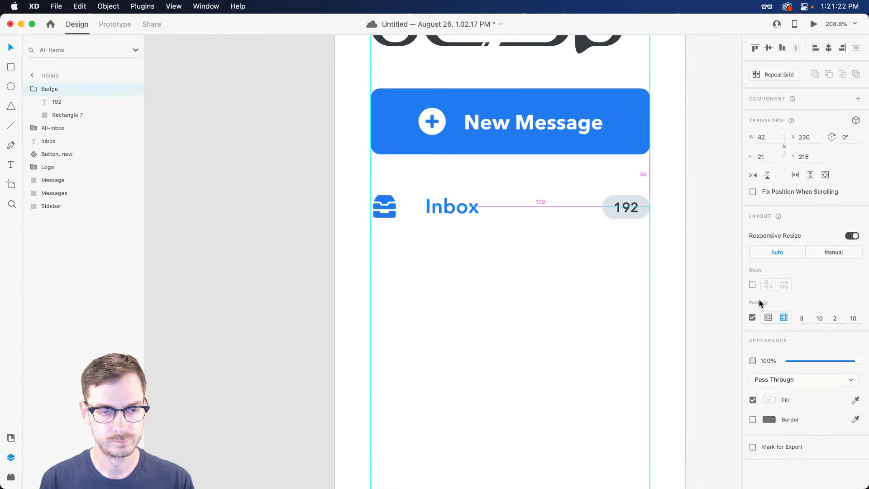
key("super+Return")
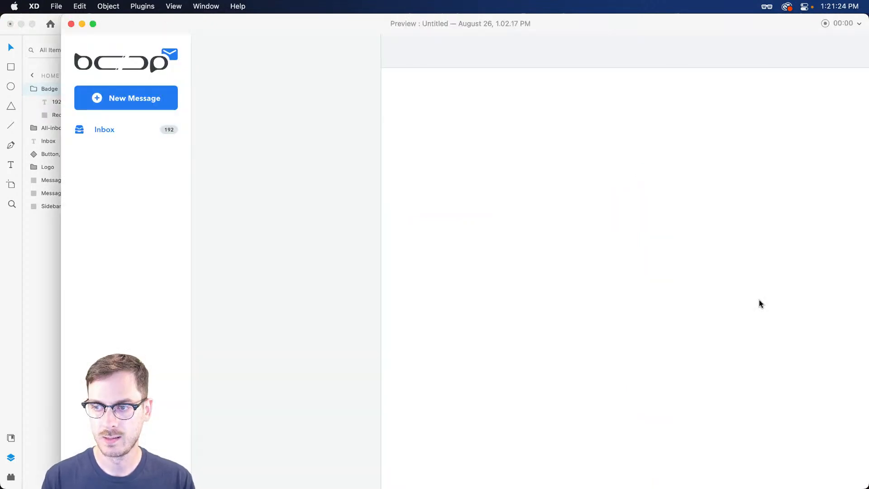
key("super+w")
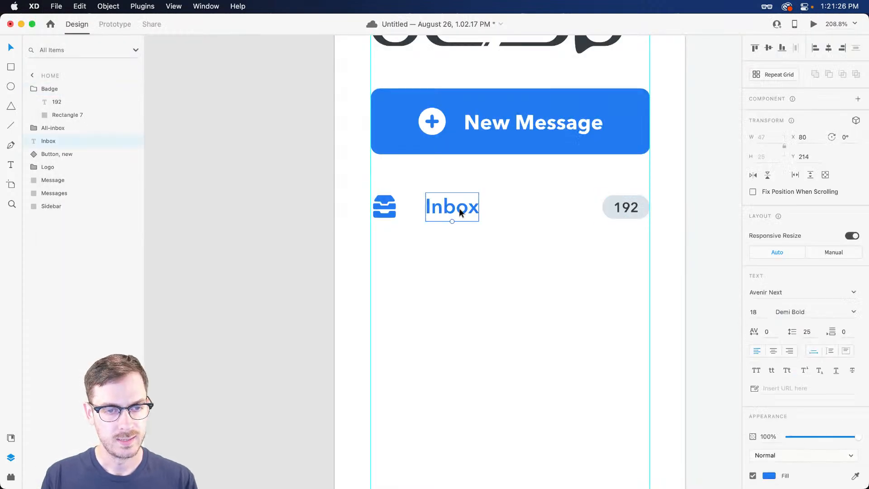
Move the Inbox label left to X 72, closer to its icon, and preview the row
left_click(458, 208)
scroll(424, 216, "up", 5)
scroll(424, 216, "down", 1)
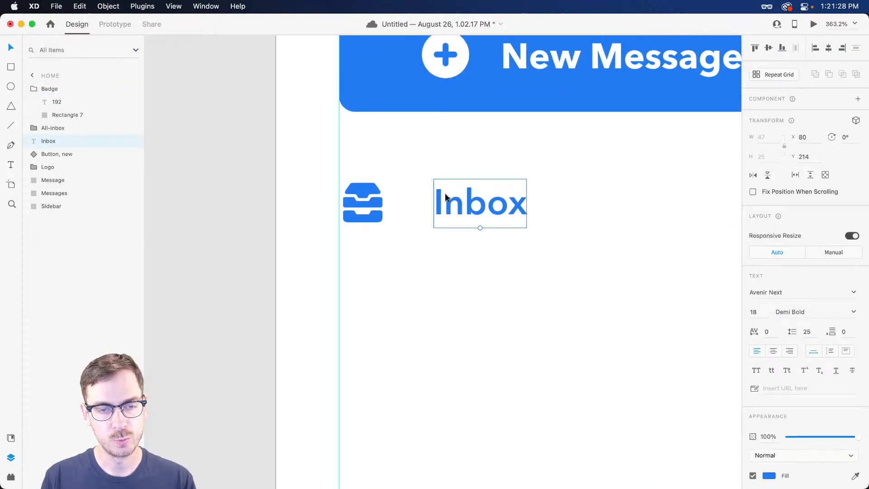
left_click_drag(448, 200, 441, 200)
key("super+Return")
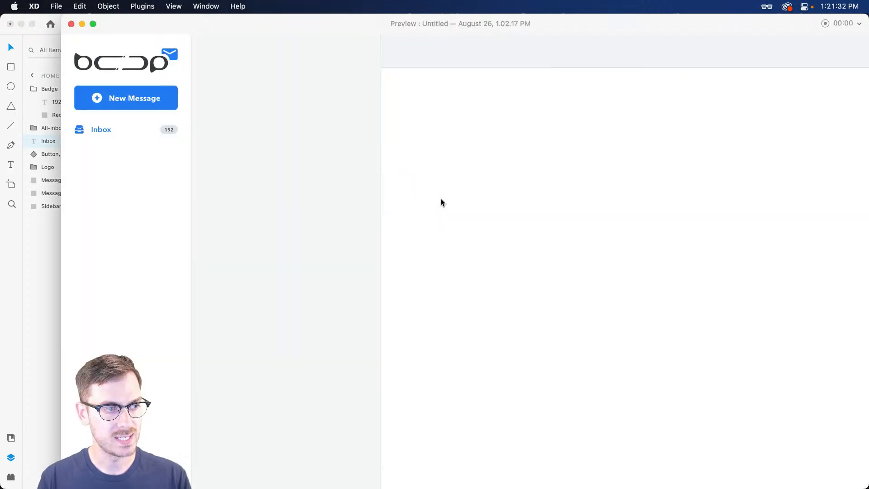
key("super+w")
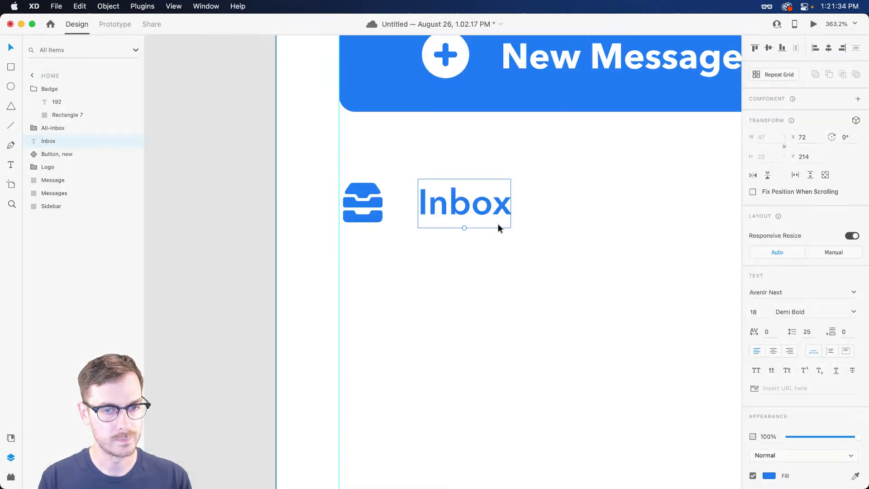
scroll(506, 222, "down", 8)
scroll(511, 231, "right", 1)
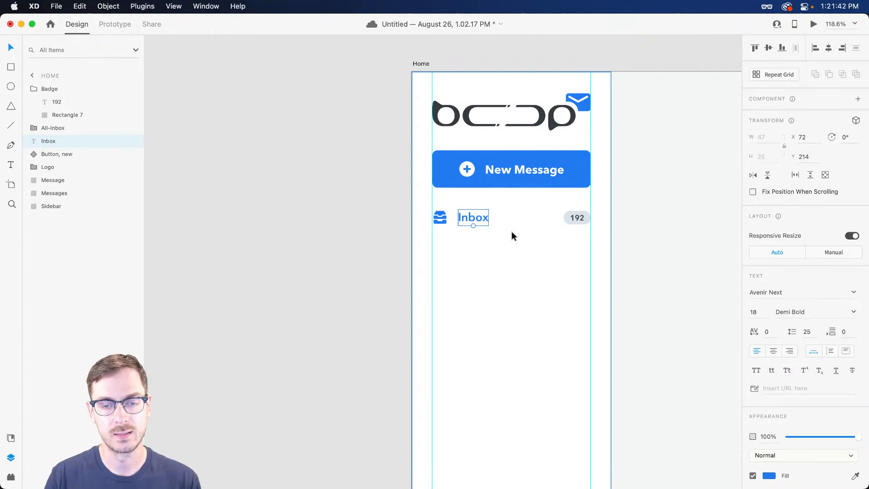
scroll(512, 229, "right", 1)
scroll(506, 230, "up", 5)
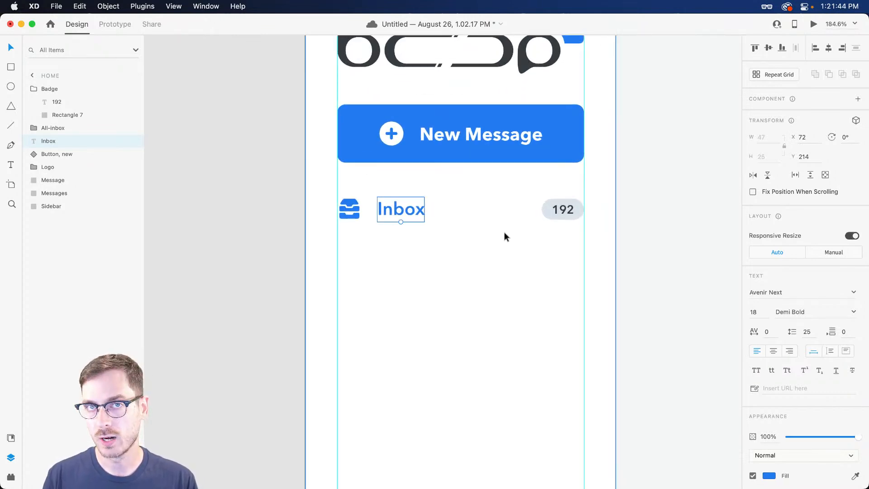
Group the inbox icon, Inbox label and 192 badge with Cmd+G, and rename the layer Sections
left_click(358, 210, "shift")
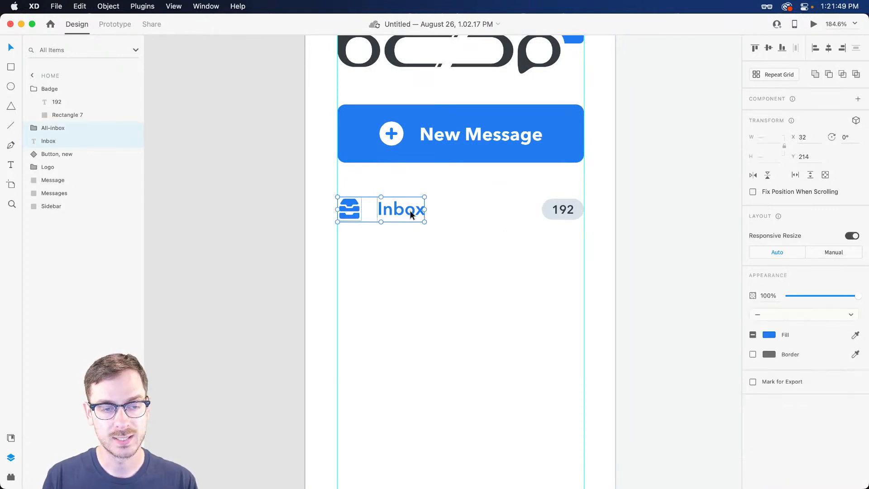
left_click(563, 212, "shift")
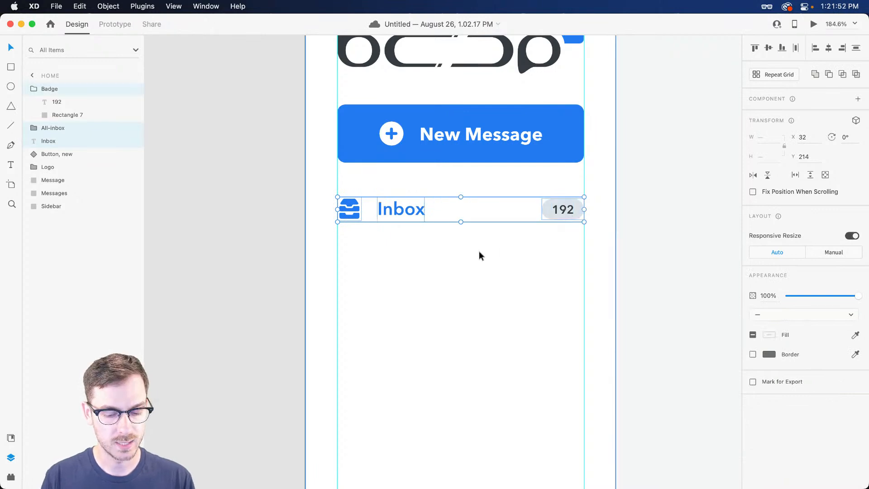
key("super+g")
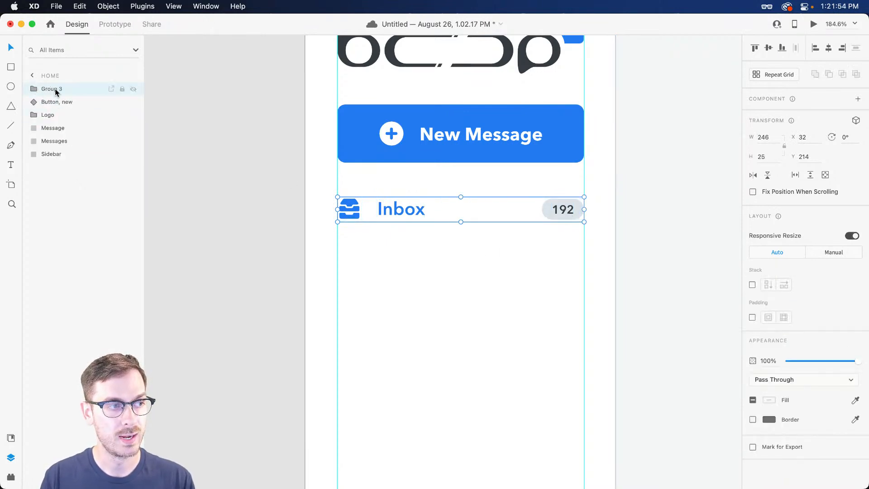
double_click(55, 89)
type("In")
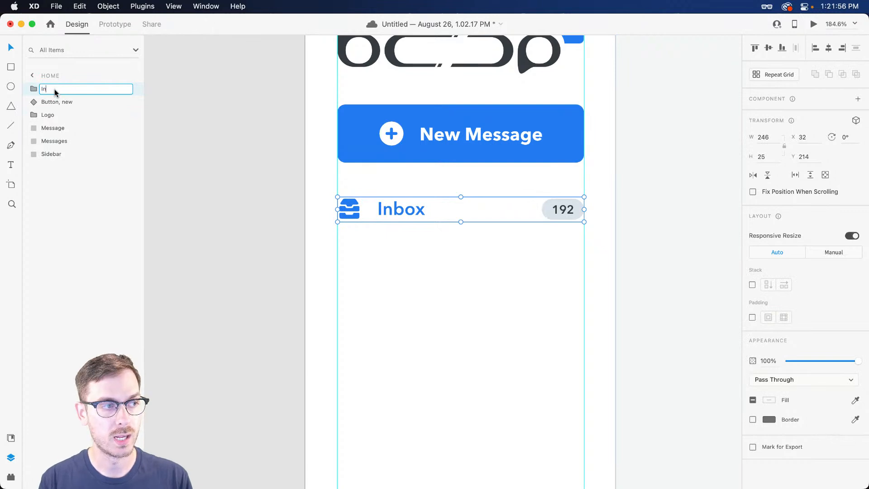
type("box")
key("Return")
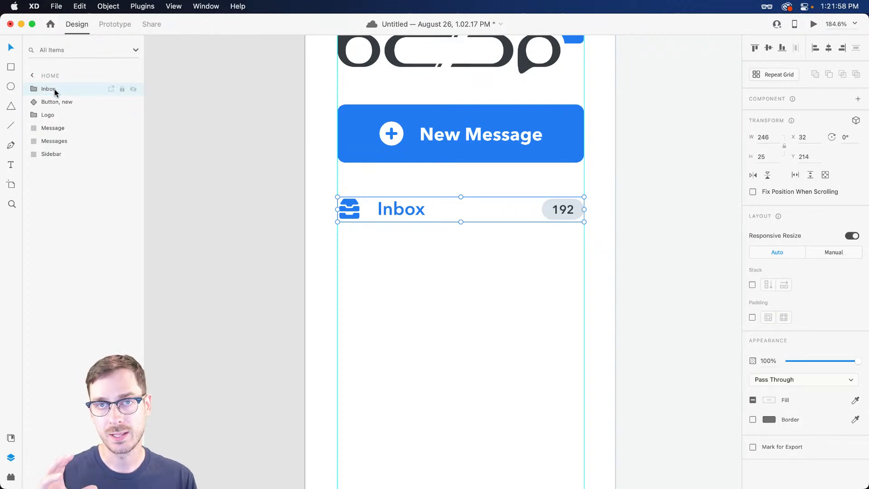
key("super+z")
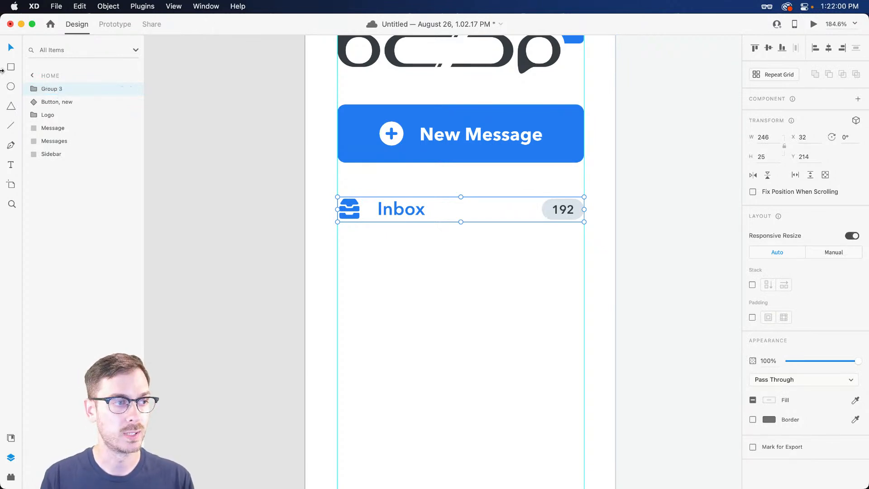
double_click(57, 87)
type("Lin")
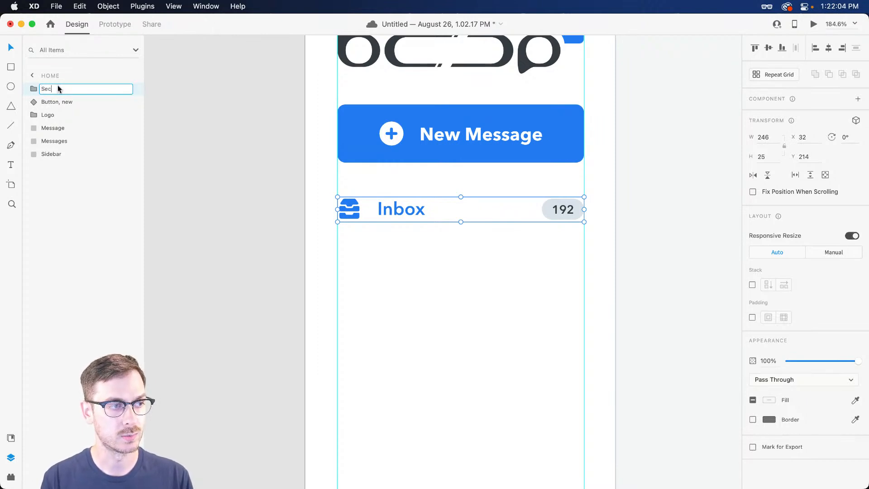
type("ions")
key("Return")
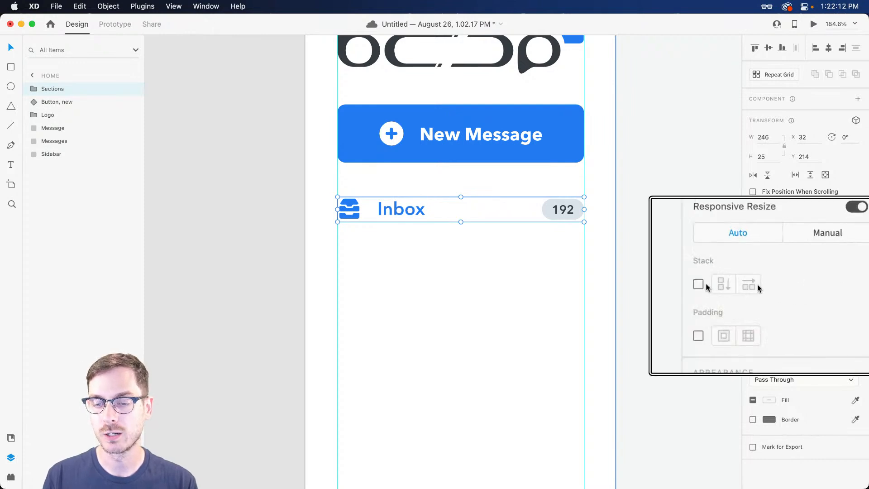
Make the Sections group a vertical stack and duplicate the Inbox row once
left_click(752, 285)
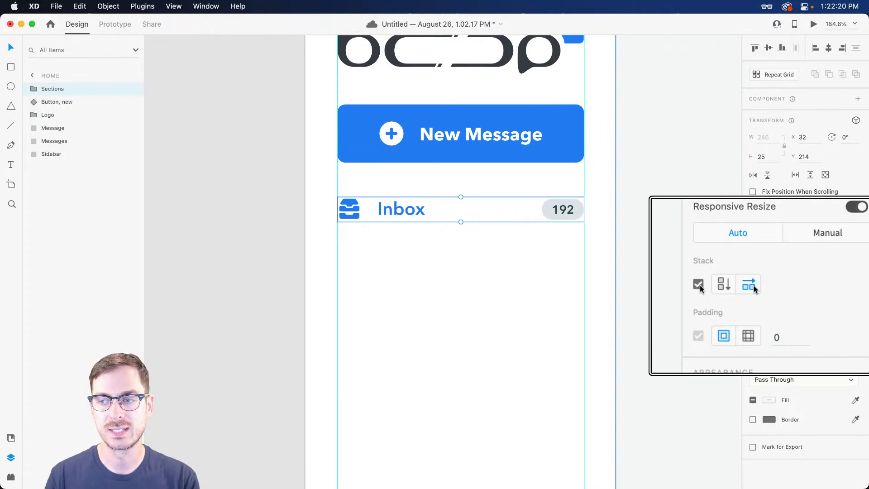
left_click(719, 285)
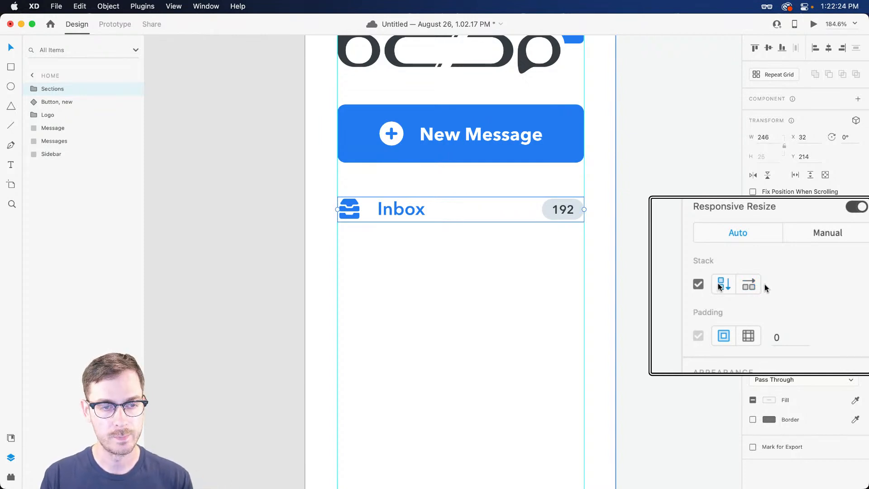
double_click(545, 209)
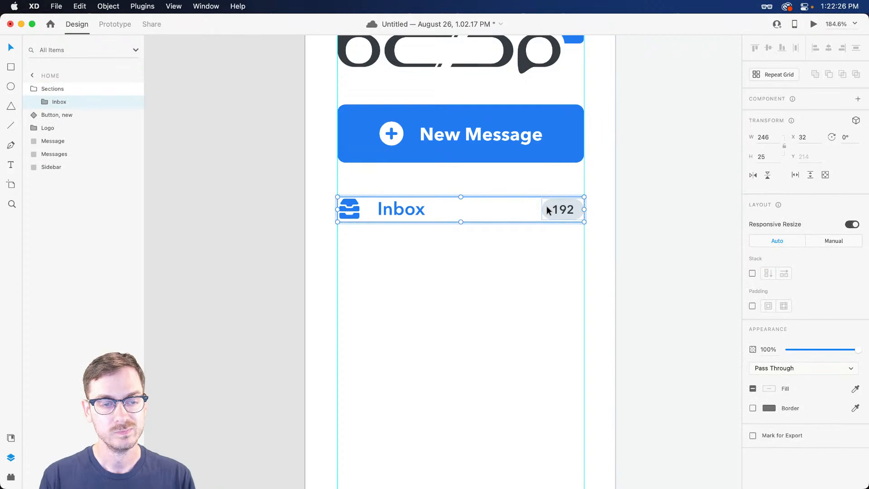
key("super+d")
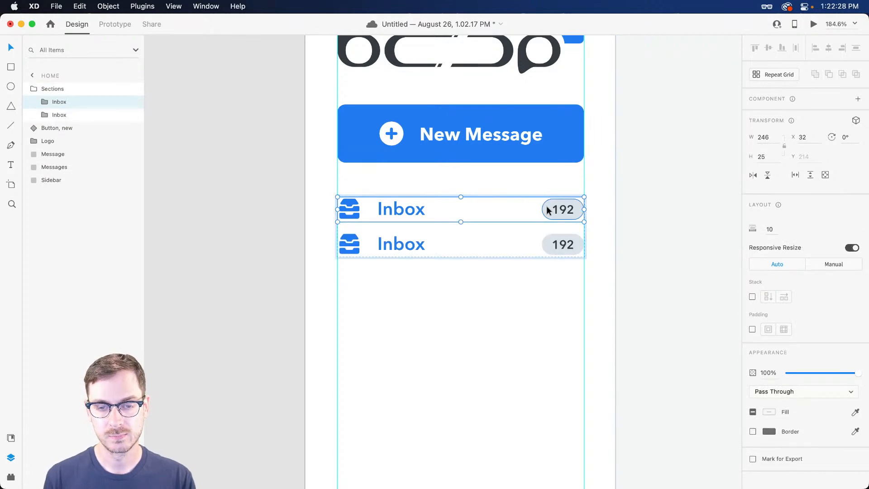
key("super+d")
key("super+d")
key("super+z")
key("super+z")
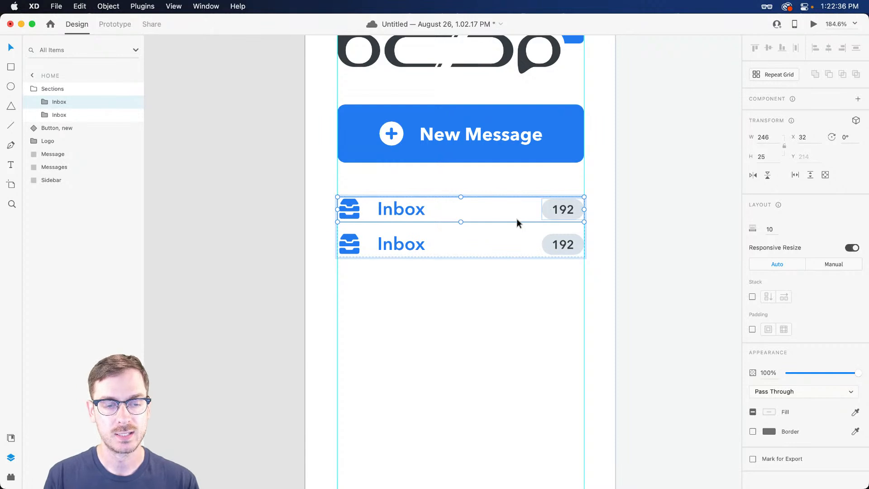
scroll(410, 263, "up", 3)
Widen the gap between the stacked rows and rename the second row's label to 'Sent'
left_click_drag(395, 202, 401, 238)
double_click(392, 277)
double_click(392, 276)
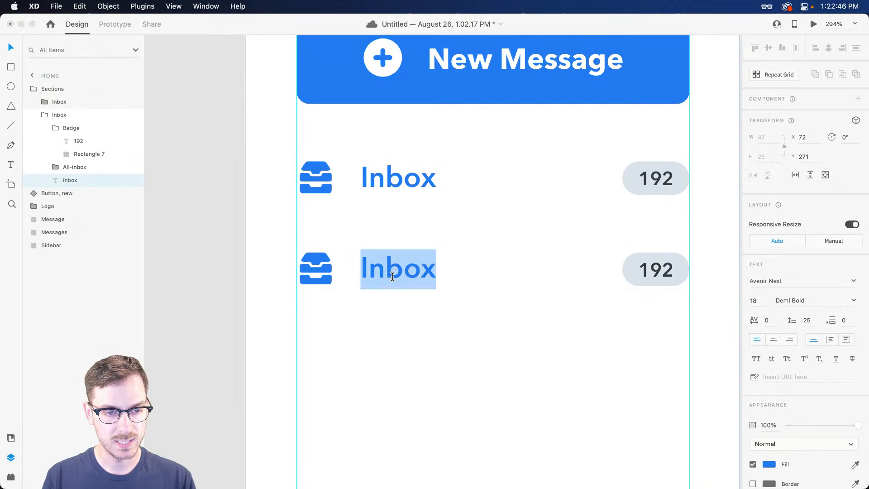
type("Sent")
key("Escape")
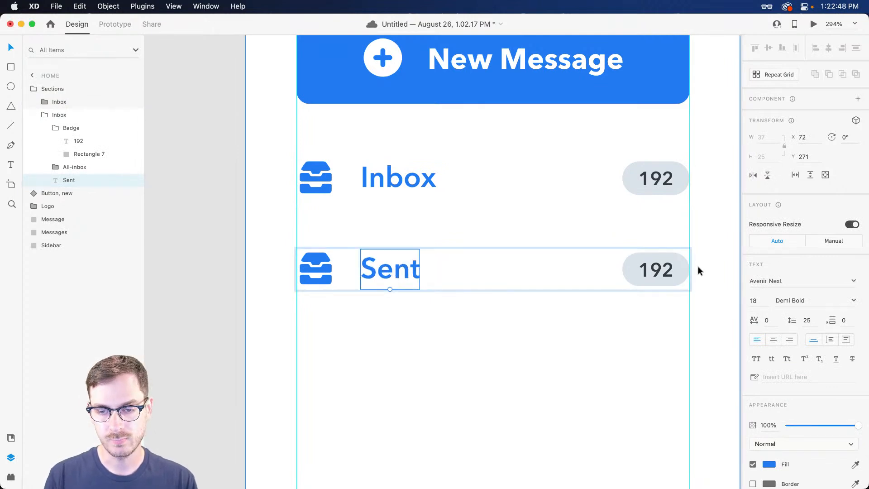
Delete the Sent row's 192 count badge and select its inbox tray icon
left_click(674, 270)
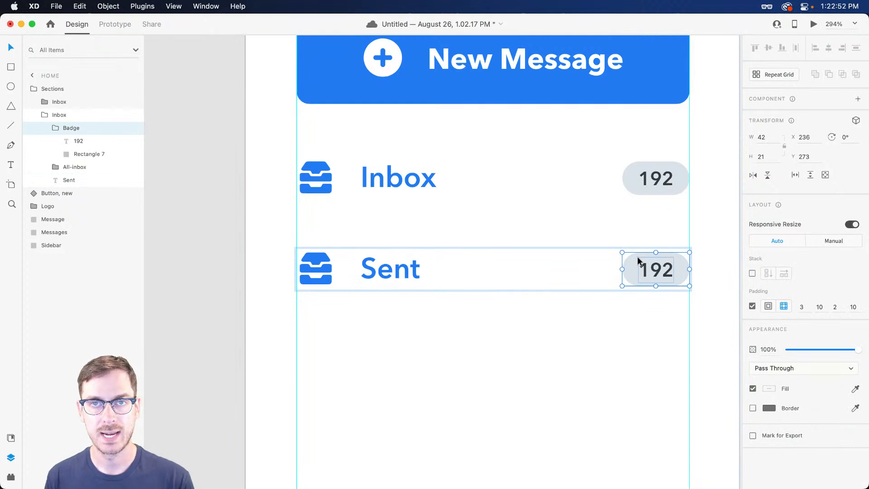
key("Delete")
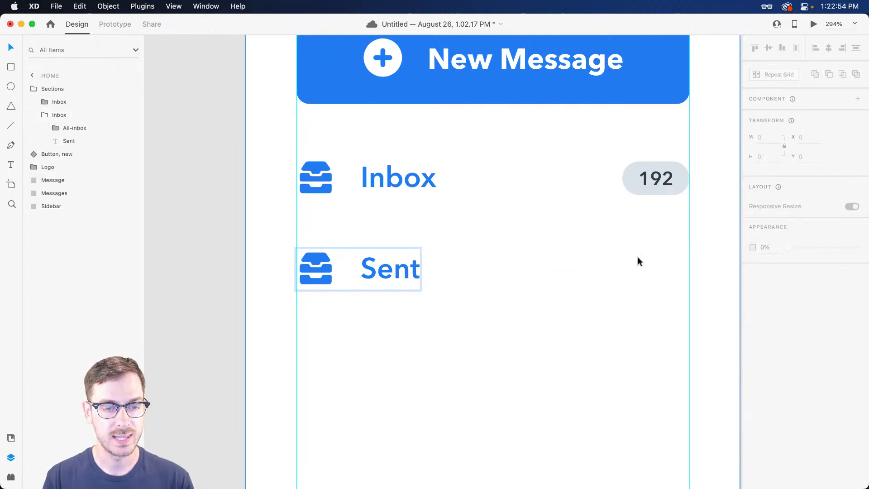
scroll(638, 261, "right", 1)
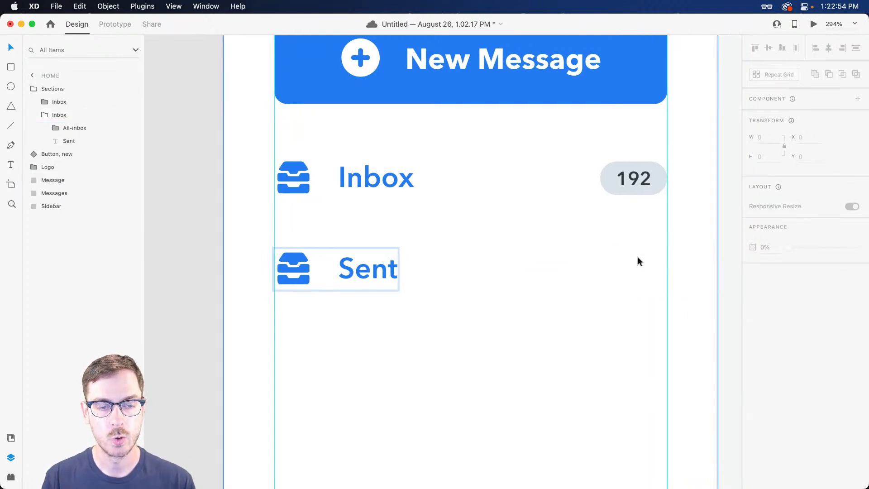
left_click(274, 275)
scroll(275, 274, "up", 2)
scroll(275, 275, "up", 2)
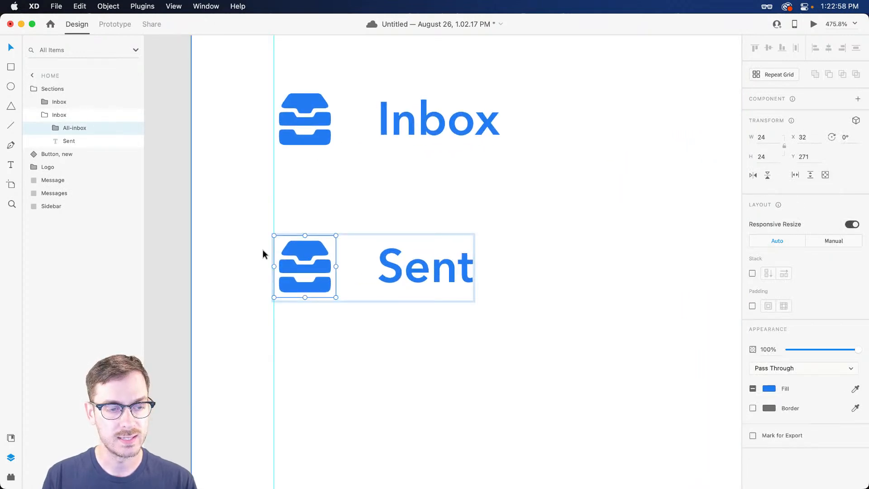
Search the Nucleo icon library for 'plane', replacing the previous search term
key("super+Tab")
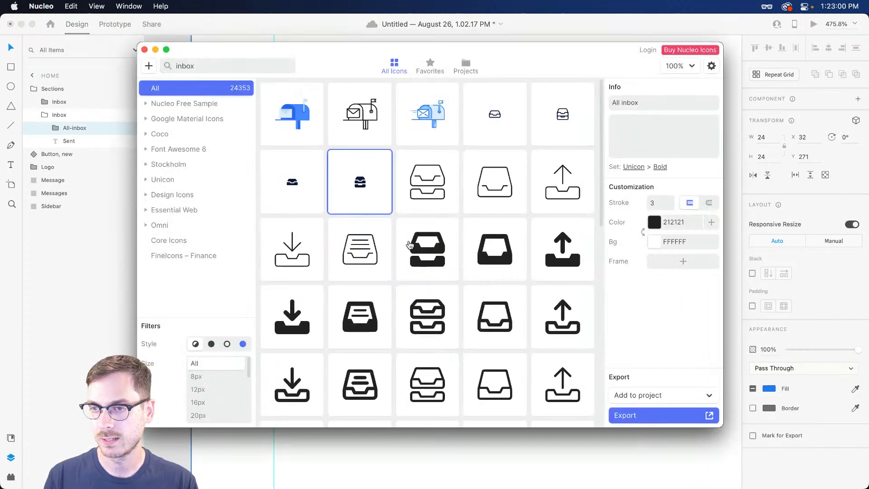
left_click_drag(206, 70, 140, 67)
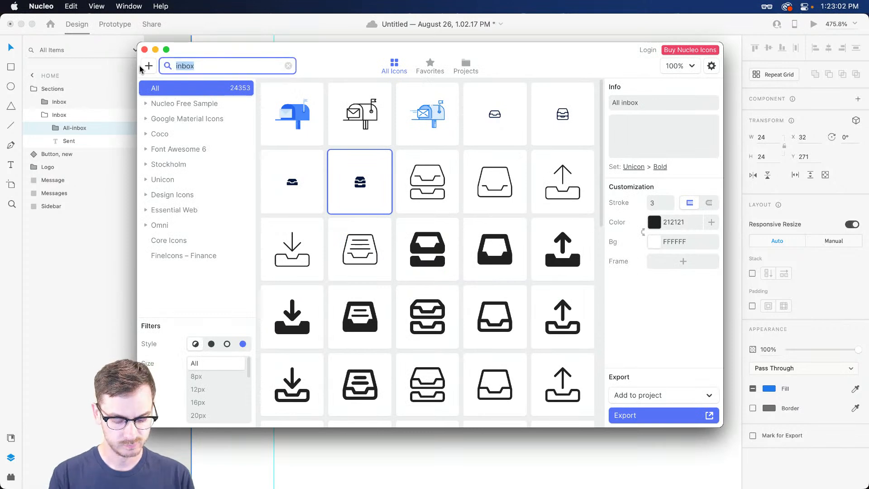
type("sent")
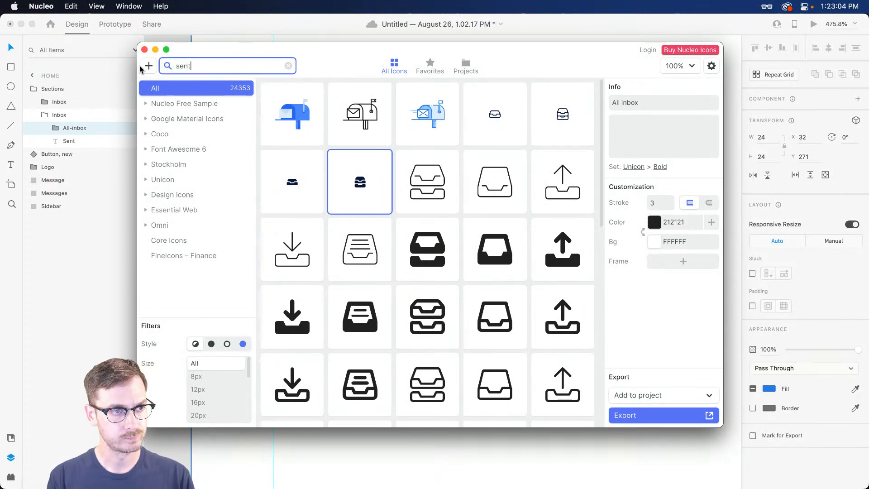
scroll(409, 188, "down", 3)
scroll(408, 186, "up", 3)
key("super+a")
type("s")
key("BackSpace")
type("plane")
scroll(559, 243, "down", 3)
Choose the small solid paper-plane icon and paste it into the Sent row
left_click(568, 284)
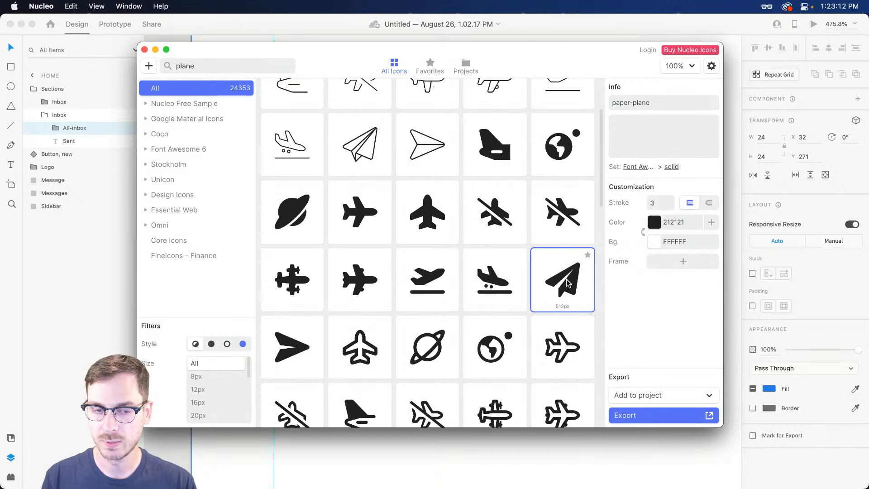
scroll(382, 246, "down", 10)
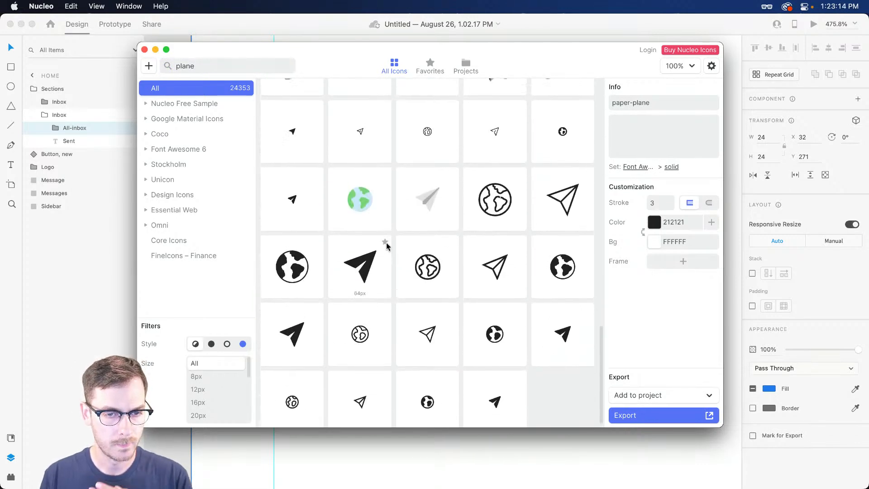
scroll(494, 252, "down", 1)
left_click(500, 392)
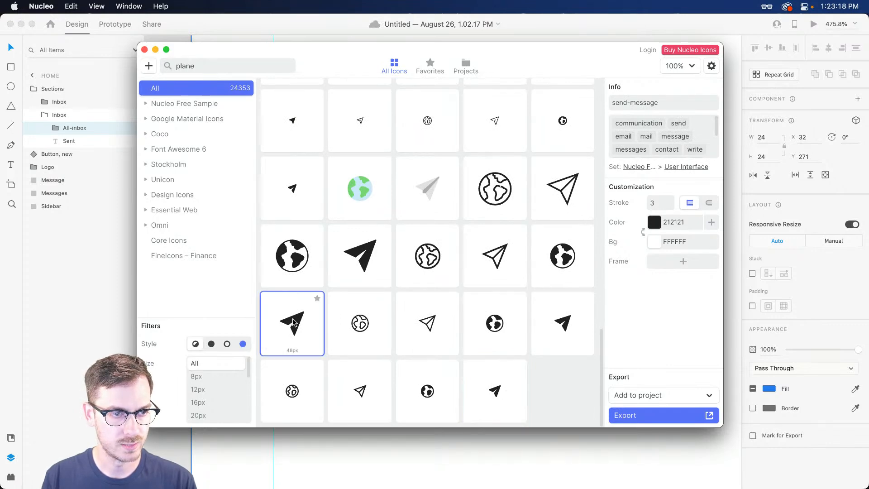
left_click(276, 172)
scroll(301, 218, "up", 3)
scroll(303, 240, "up", 10)
scroll(396, 197, "down", 10)
left_click(566, 298)
left_click(494, 366)
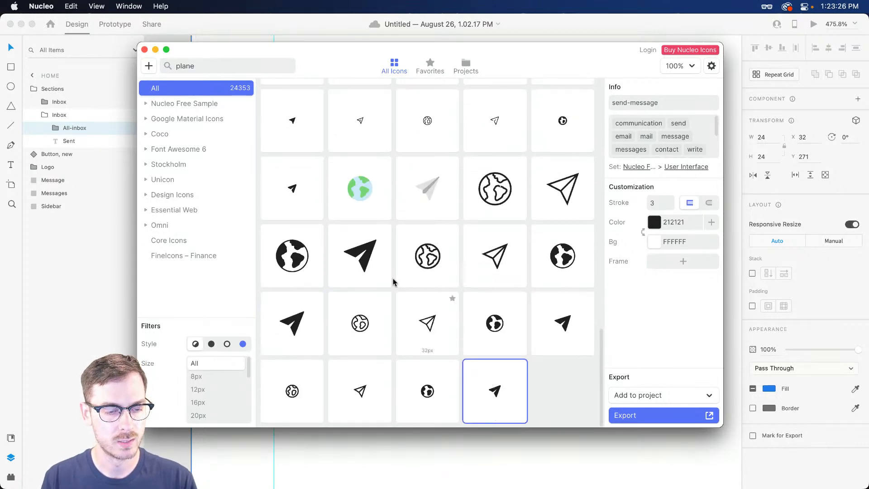
key("super+Tab")
key("super+v")
Place the paper-plane icon over the old tray icon's spot and delete the inbox tray icon
left_click_drag(482, 259, 321, 262)
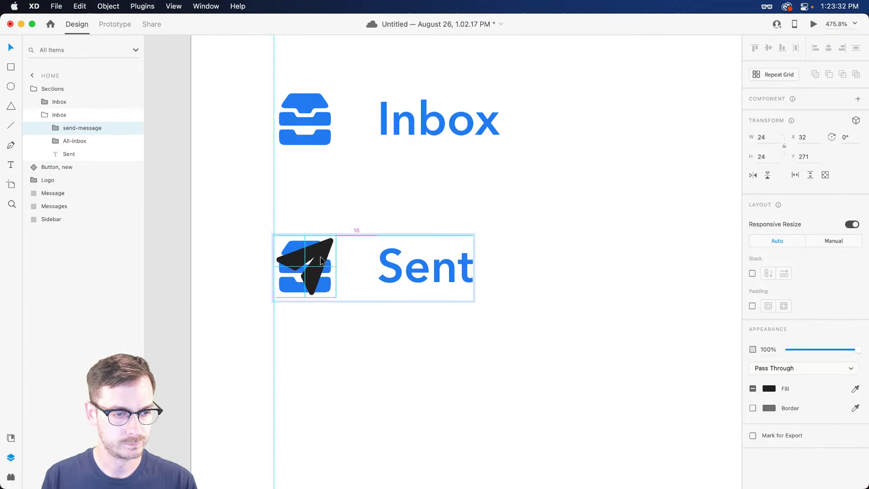
left_click_drag(320, 261, 321, 261)
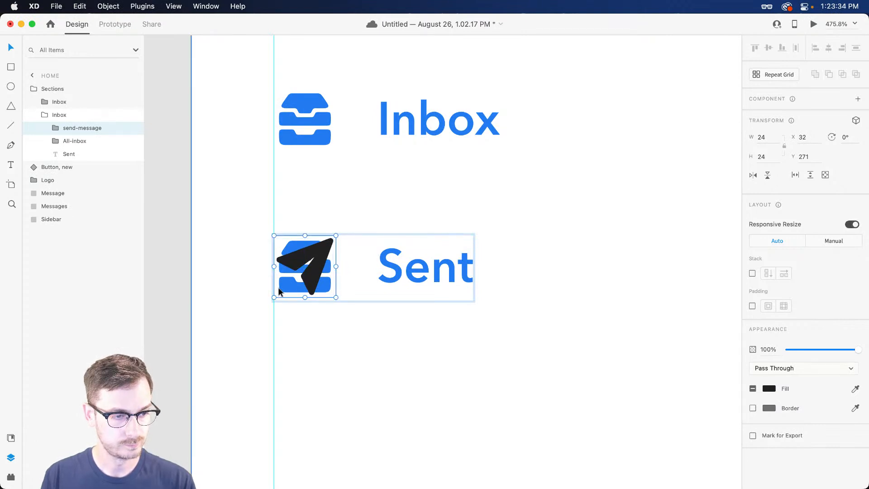
left_click(77, 141)
key("Delete")
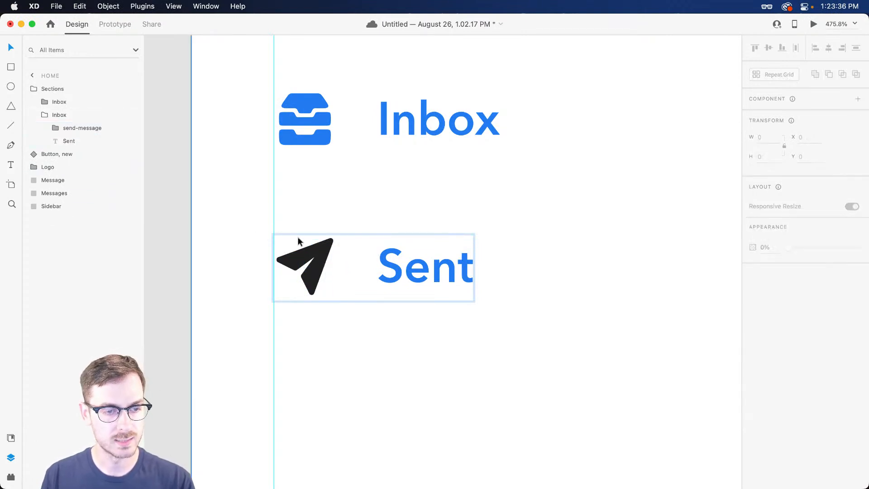
left_click(322, 256)
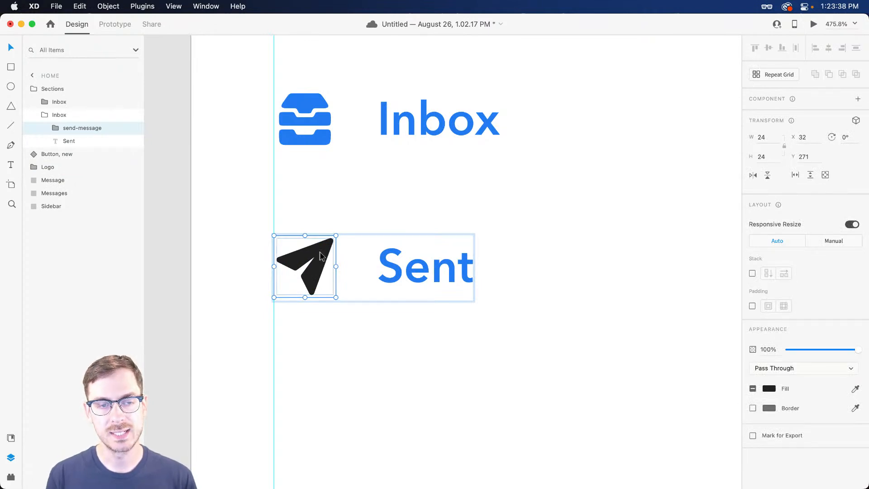
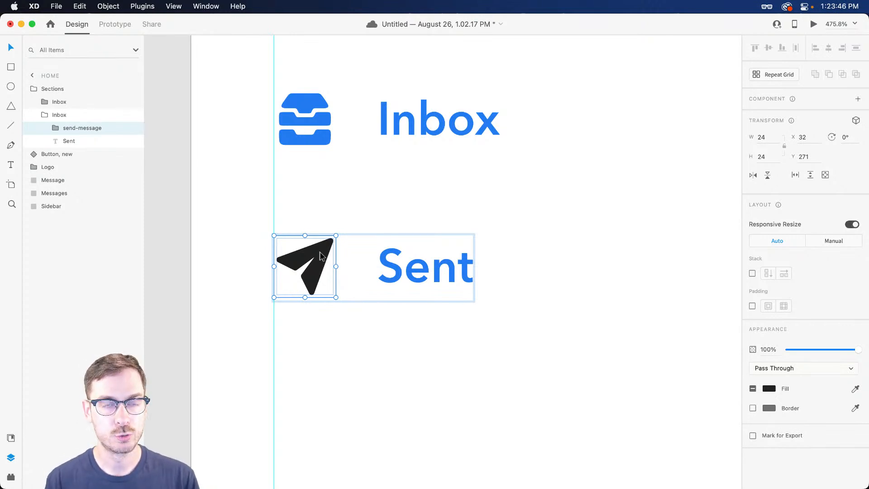
Apply the dark grey #363B41 swatch from Assets to the paper-plane icon and Sent label
key("super+shift+y")
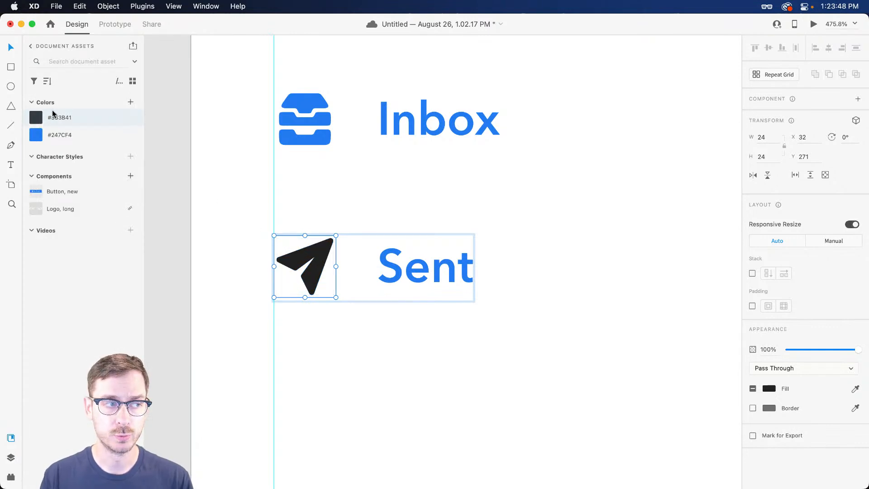
left_click(83, 119)
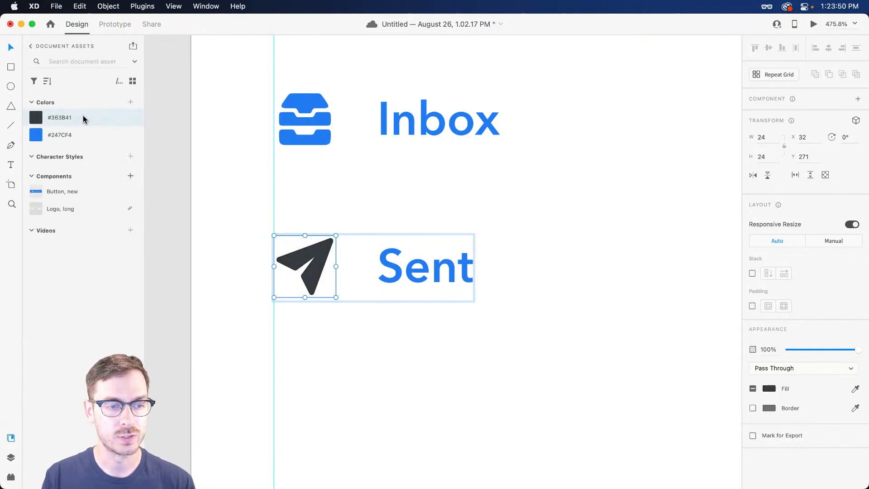
key("Tab")
left_click(86, 119)
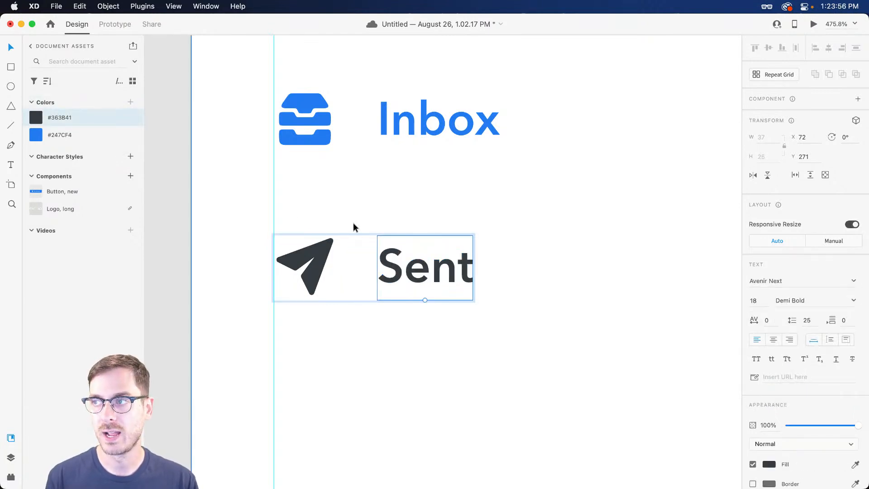
Lighten the Sent label's fill to #4A525C and save it as a document colour
left_click(769, 464)
left_click_drag(646, 415, 651, 407)
left_click_drag(656, 410, 656, 410)
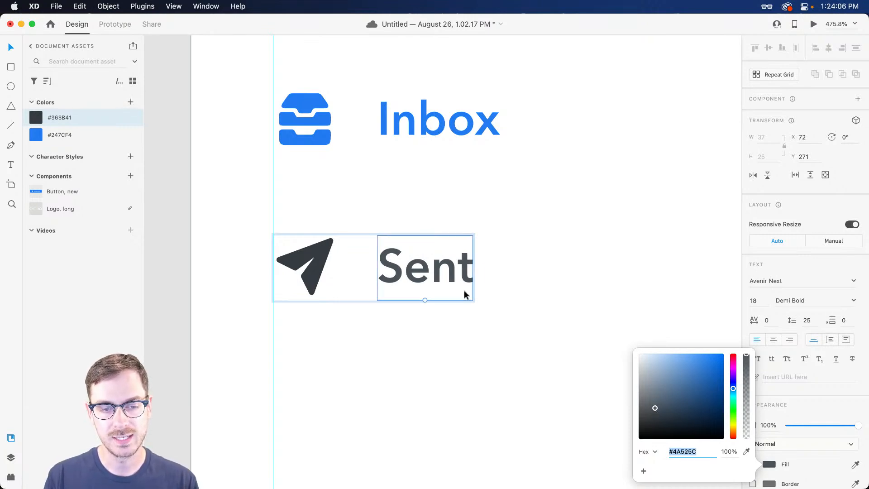
left_click(431, 271)
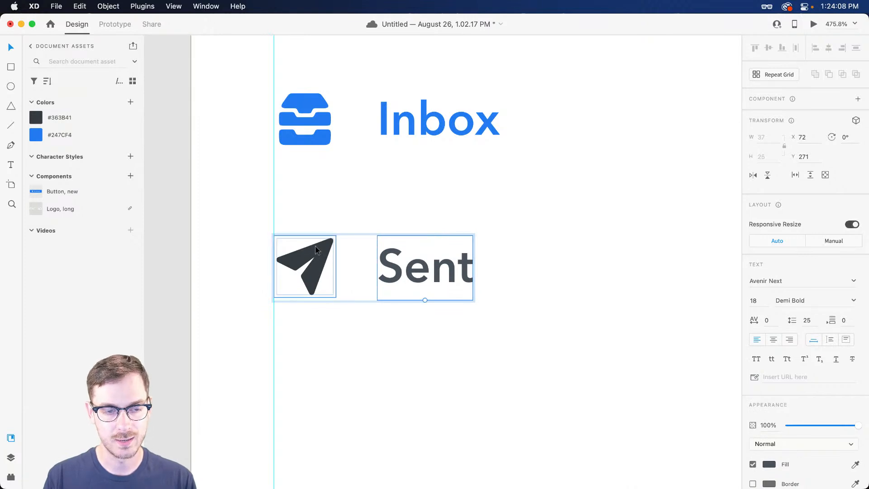
left_click(130, 102)
left_click(287, 251)
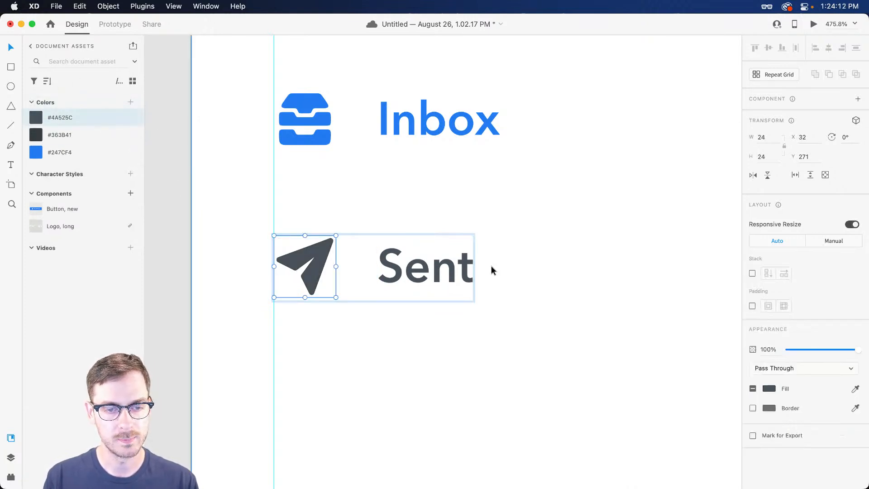
scroll(491, 266, "down", 5)
key("Escape")
scroll(488, 267, "right", 3)
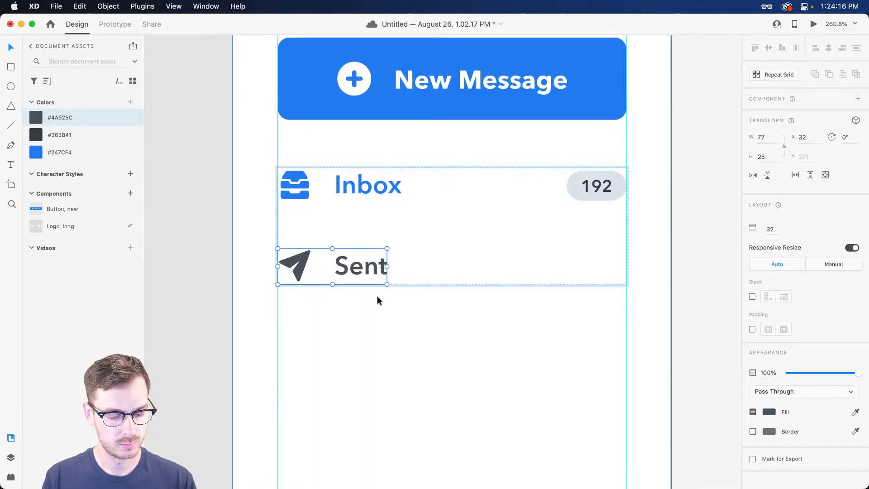
Rename the second Inbox layer group to 'Sent'
key("super+y")
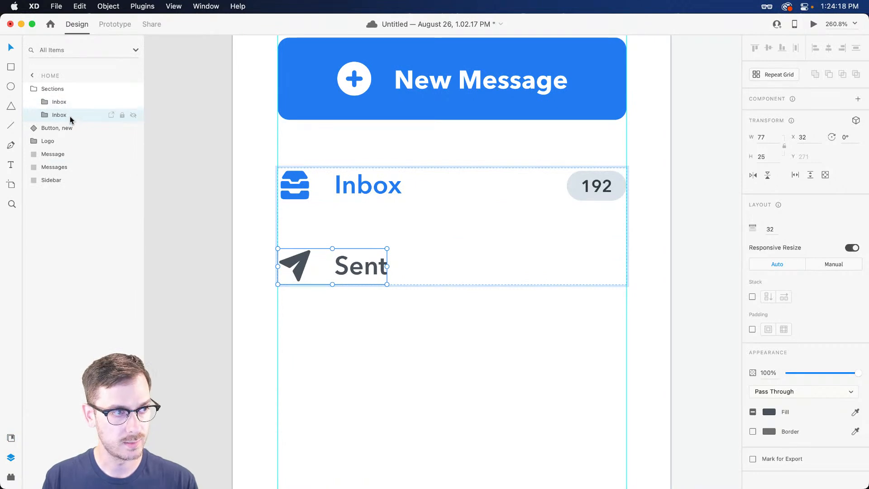
double_click(63, 117)
type("Sent")
key("Return")
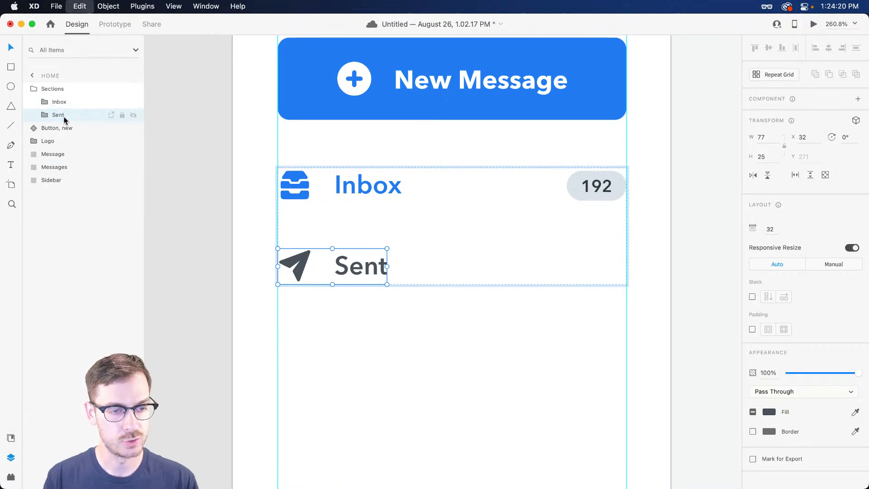
Duplicate the Sent row below itself and relabel the copy 'Starred'
key("super+d")
double_click(370, 352)
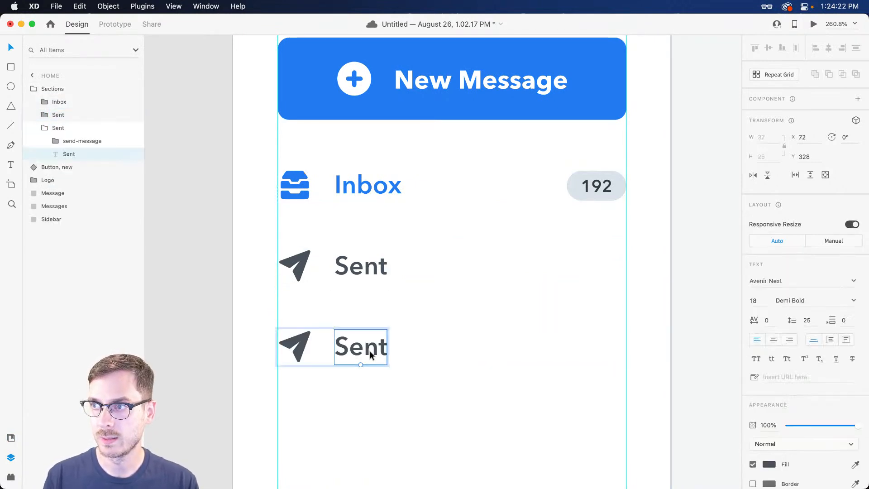
double_click(369, 350)
type("Star")
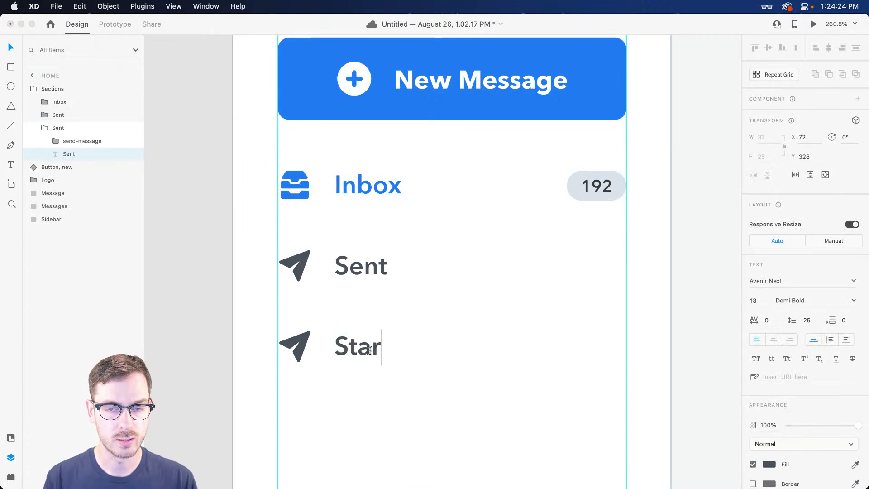
type("red")
key("Escape")
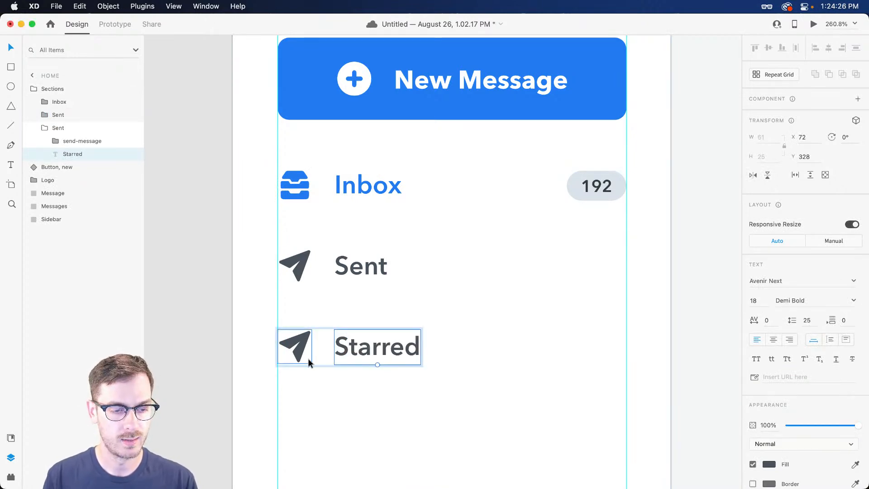
scroll(299, 357, "up", 3)
scroll(292, 357, "up", 5)
left_click(316, 326)
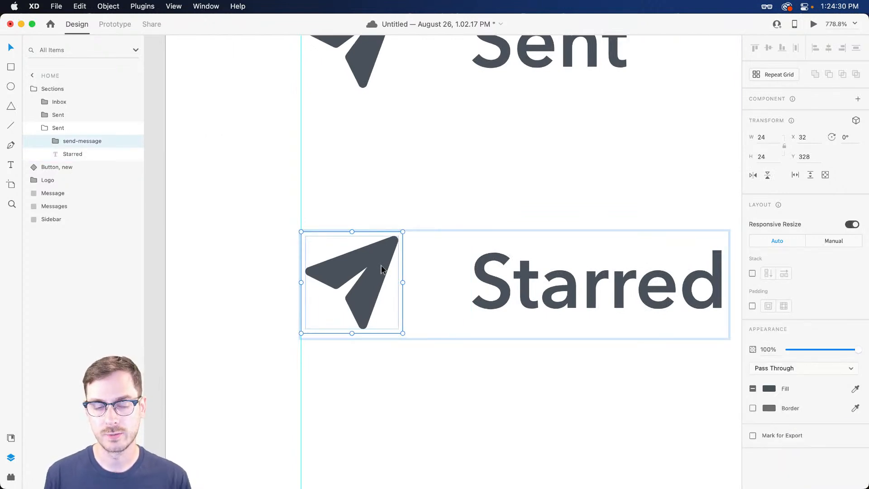
Draw a polygon over the Starred row's icon spot and hide the paper-plane icon
key("y")
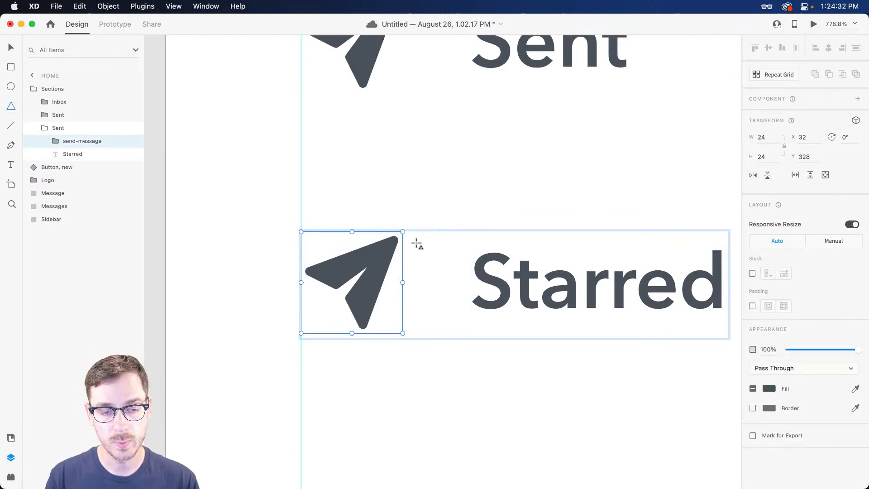
left_click_drag(412, 236, 516, 335)
left_click_drag(468, 290, 358, 277)
left_click(133, 153)
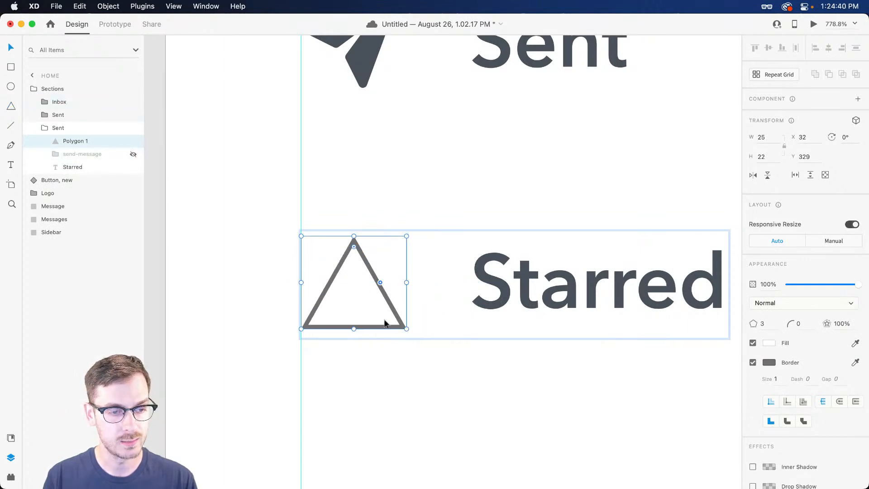
left_click(372, 302)
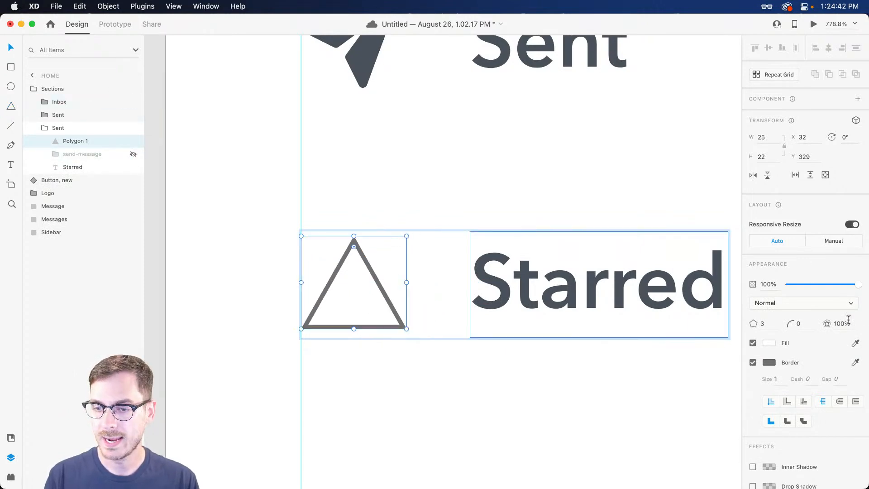
left_click(769, 343)
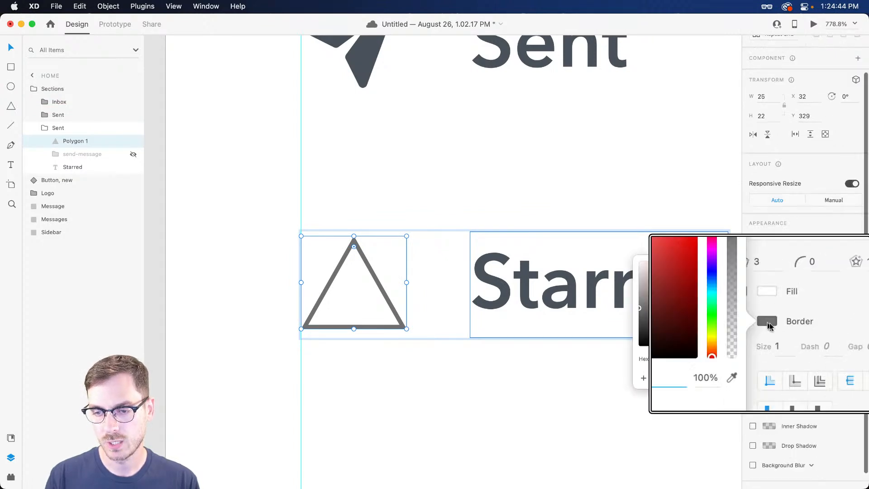
left_click(772, 308)
Turn the polygon into a five-point star with 50% star ratio and rounded corners
left_click(760, 261)
key("Up")
key("Up")
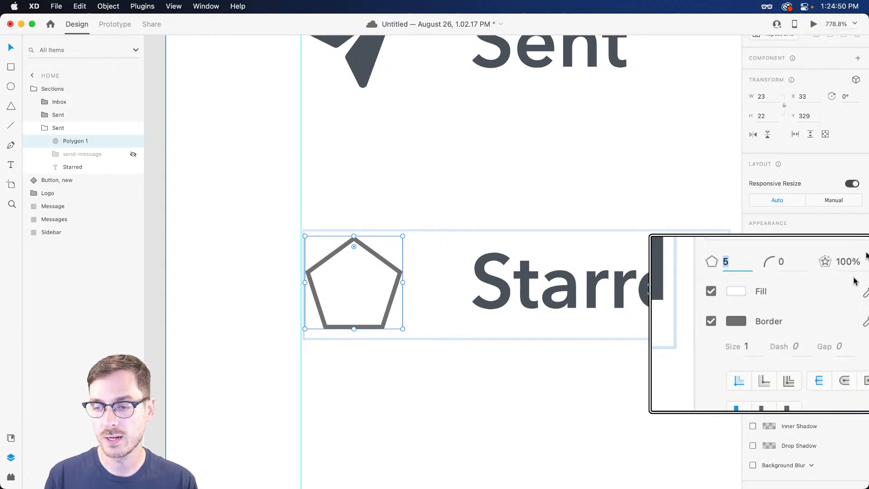
left_click(842, 261)
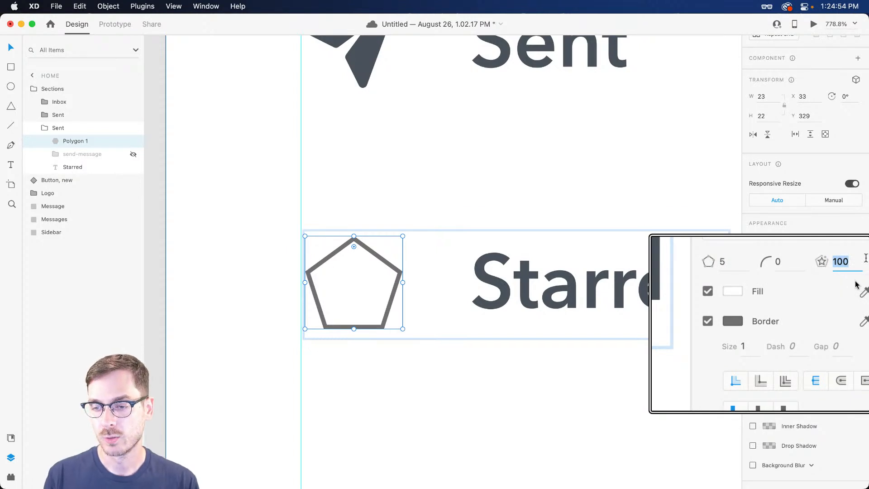
key("shift+Down")
key("shift+Down")
key("shift+Down")
key("shift+Down")
key("shift+Down")
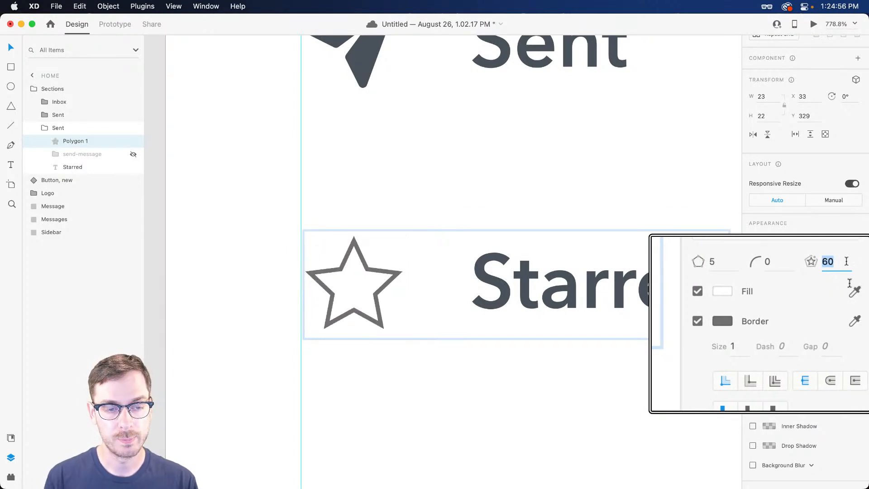
key("Down")
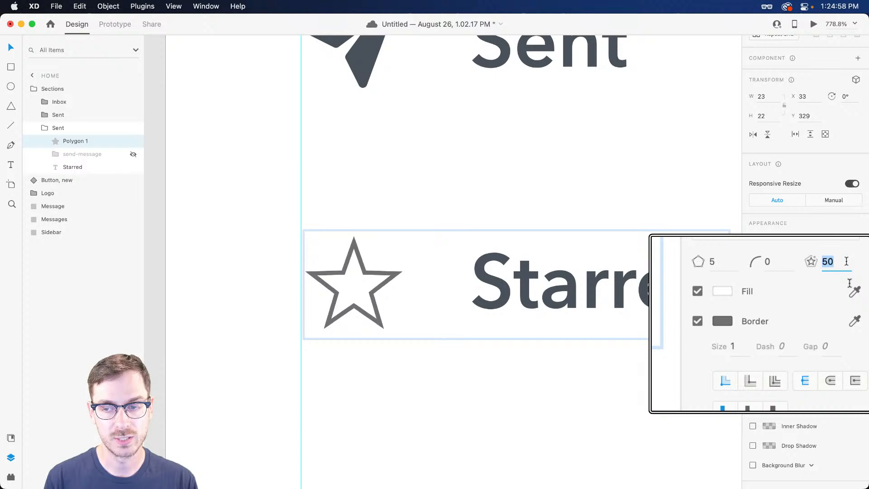
key("shift+Tab")
key("Up")
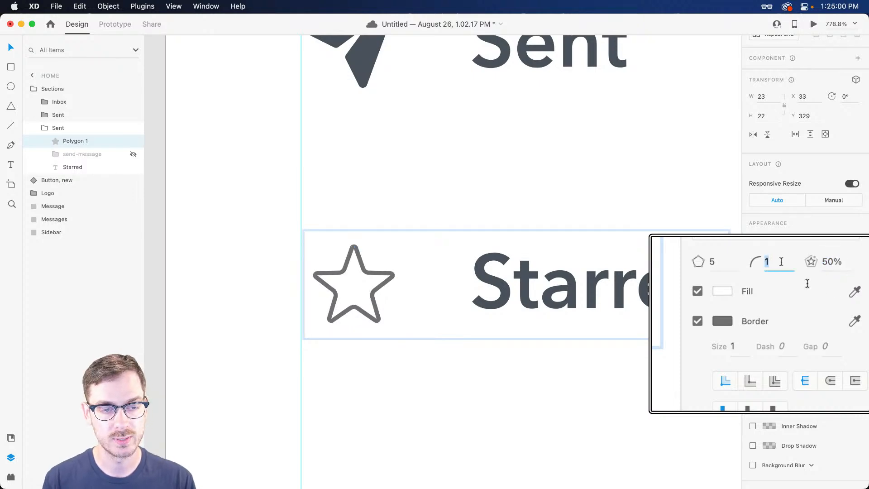
key("Up")
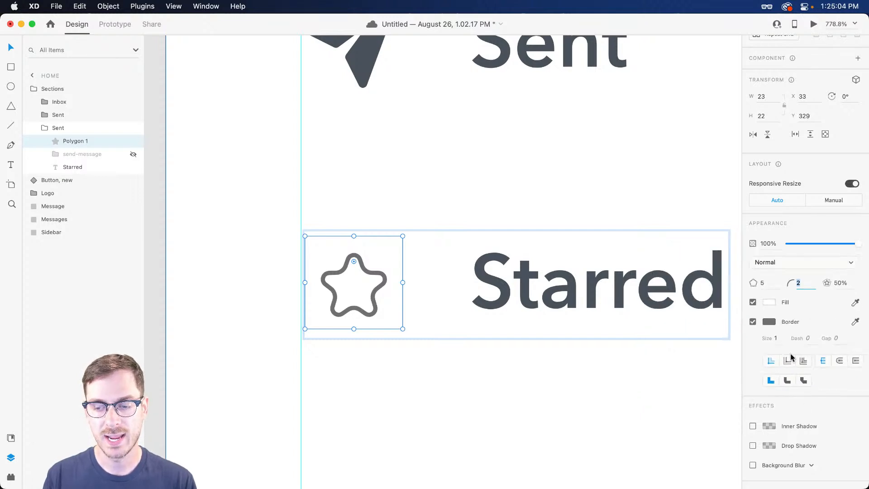
left_click(787, 361)
left_click(803, 361)
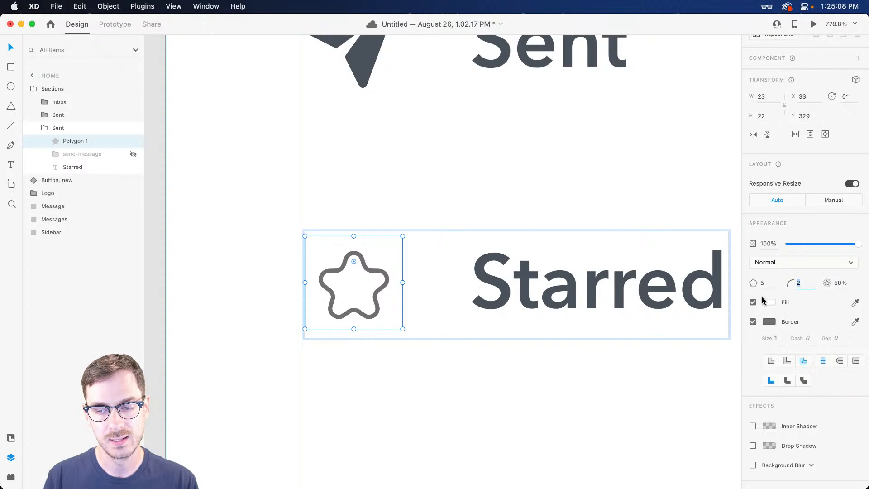
Fill the star with the label's dark grey, remove its border, and set corner radius 1
left_click(855, 302)
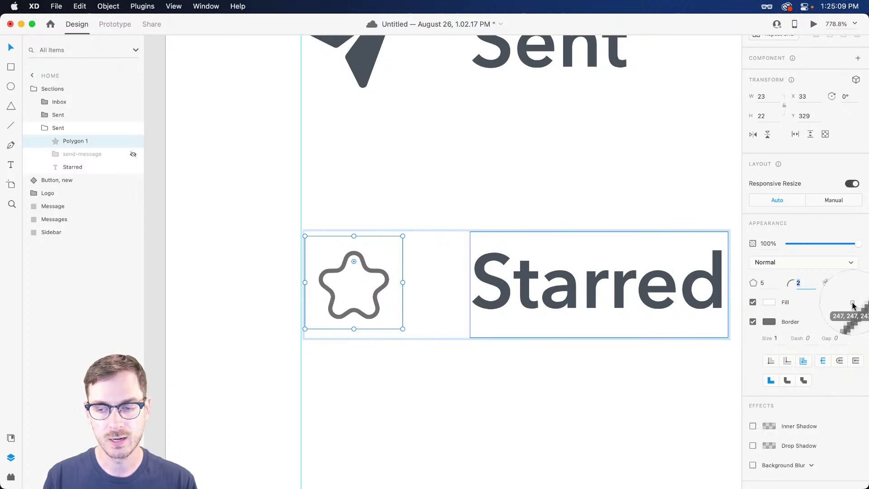
left_click(718, 276)
left_click(752, 322)
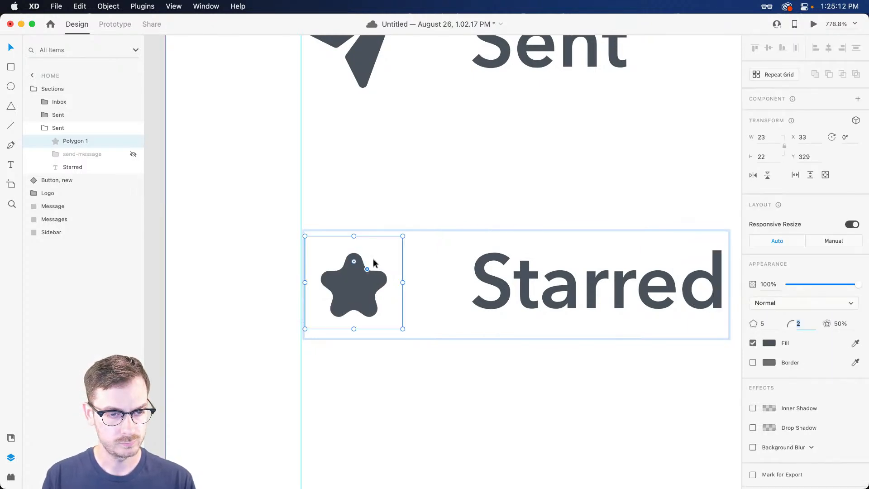
left_click(773, 322)
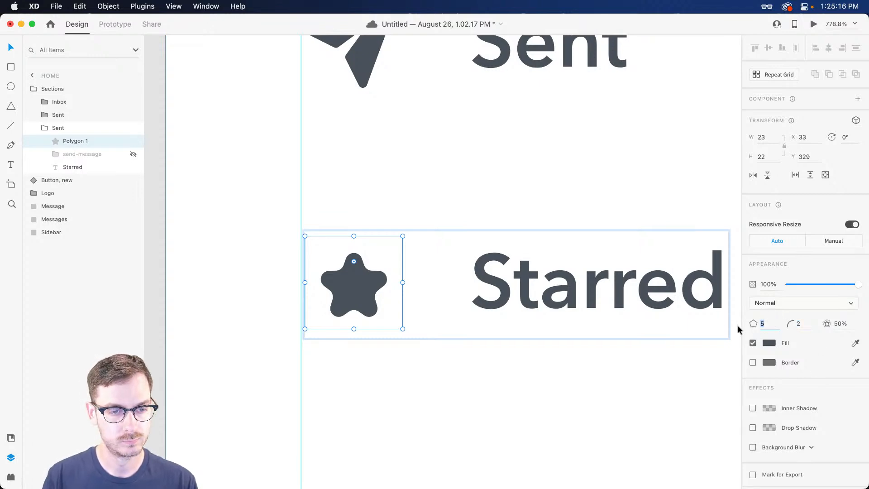
mouse_move(406, 233)
left_mouse_down()
mouse_move(417, 225)
mouse_move(399, 235)
mouse_move(406, 231)
left_mouse_up()
left_click(808, 325)
key("Down")
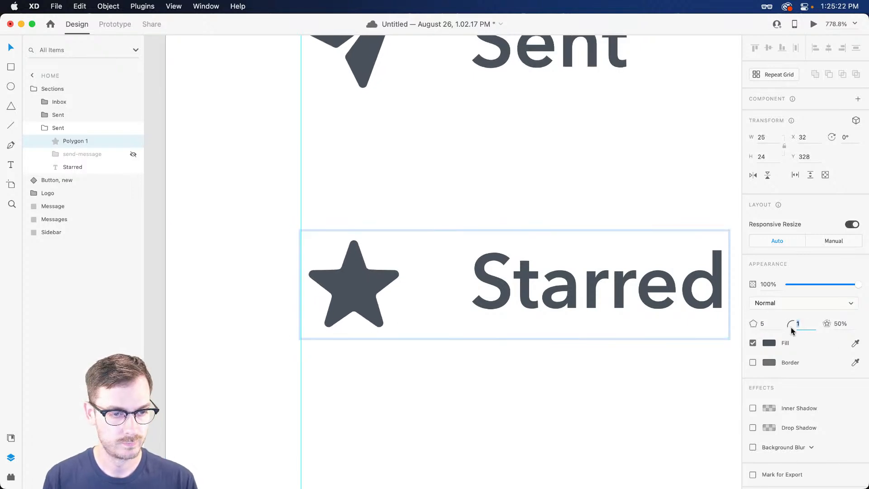
scroll(396, 244, "down", 10)
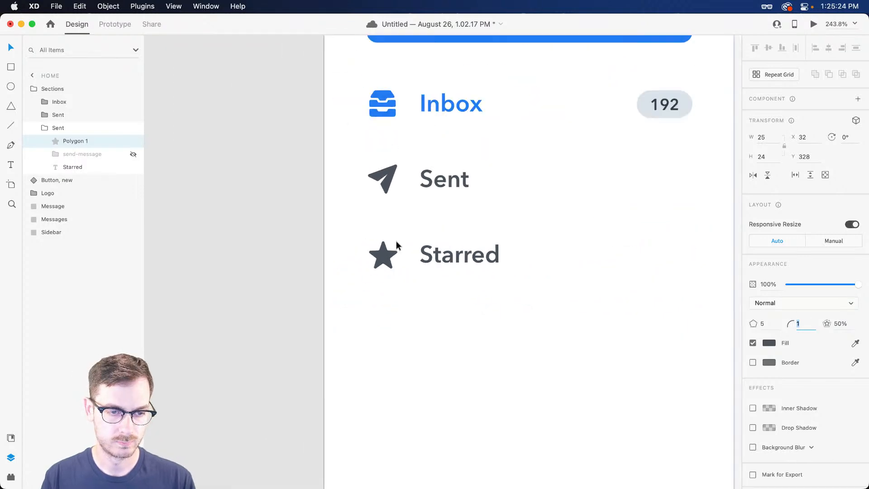
Select the Starred item, hide the Layers list, and save the sidebar design
scroll(396, 242, "up", 3)
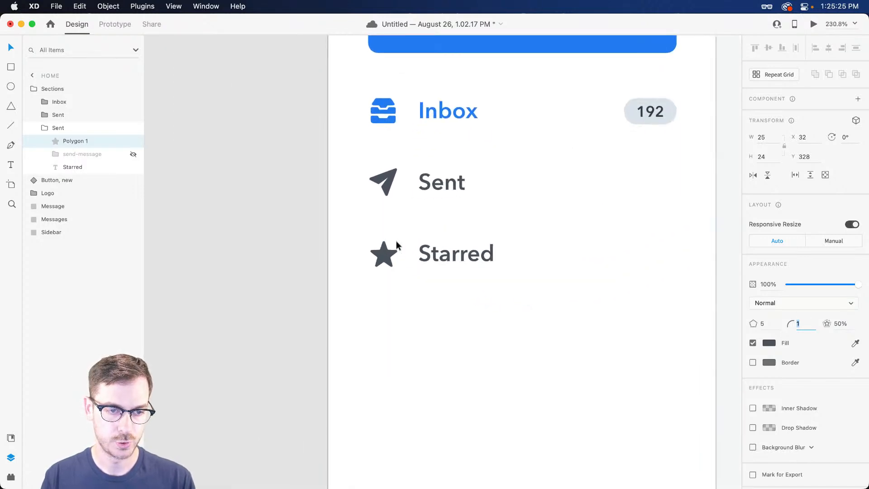
left_click(459, 255)
key("super+y")
scroll(431, 249, "down", 4)
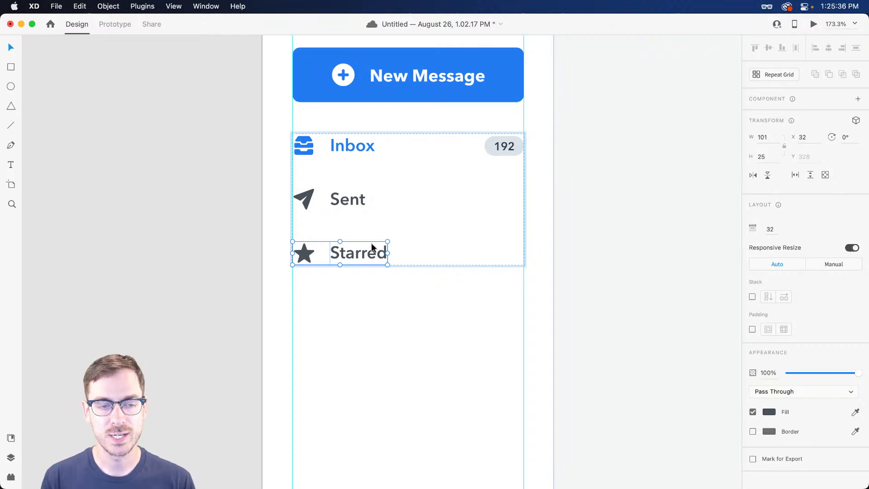
key("super+s")
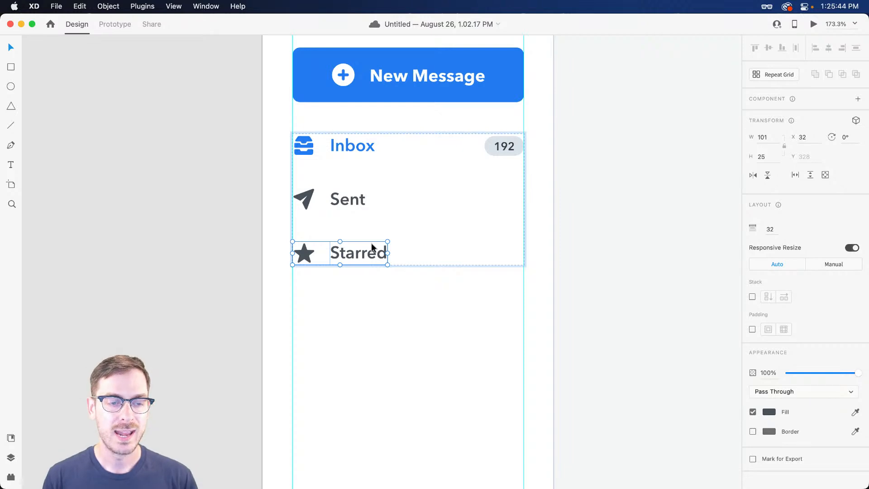
scroll(372, 246, "right", 5)
left_click(525, 111)
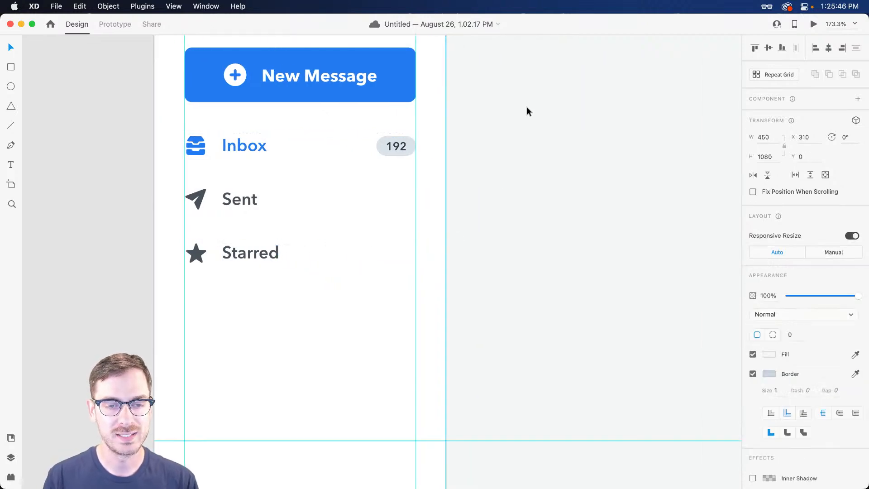
Draw a rectangle right of the sidebar, fill it with the New Message blue, no border
scroll(524, 112, "right", 5)
key("r")
left_click_drag(400, 115, 643, 279)
key("t")
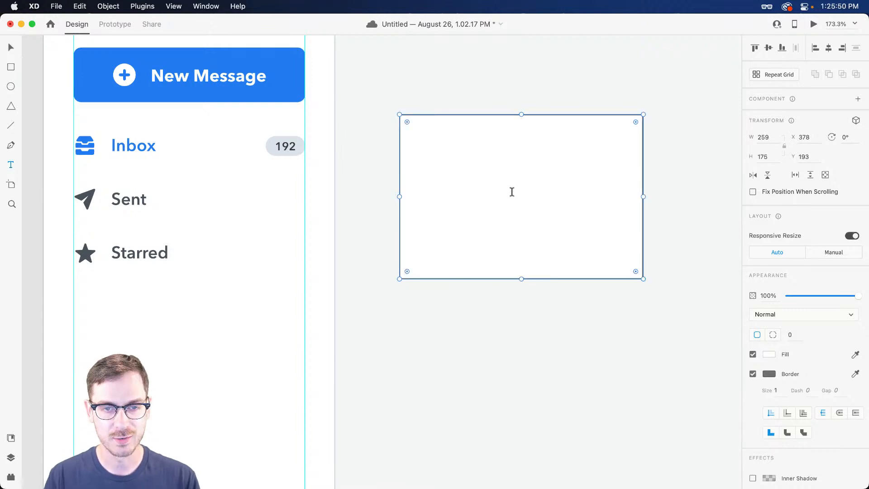
scroll(601, 197, "up", 3)
key("v")
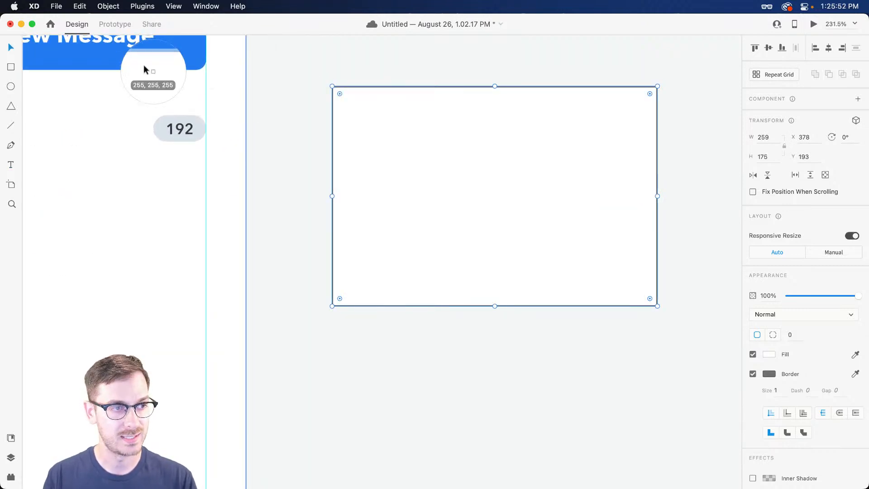
key("i")
left_click(165, 55)
left_click(753, 374)
Add a large white '0' and a small 'NEW' label on the blue rectangle
key("t")
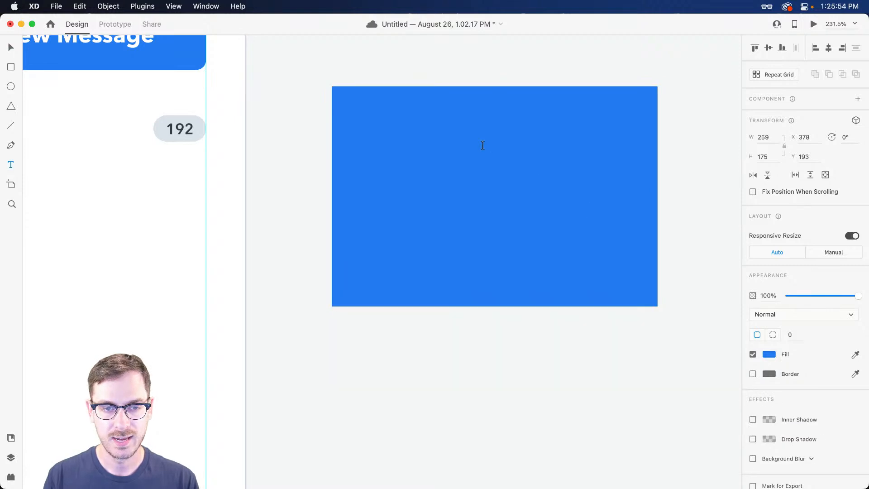
left_click(482, 147)
type("0")
key("Escape")
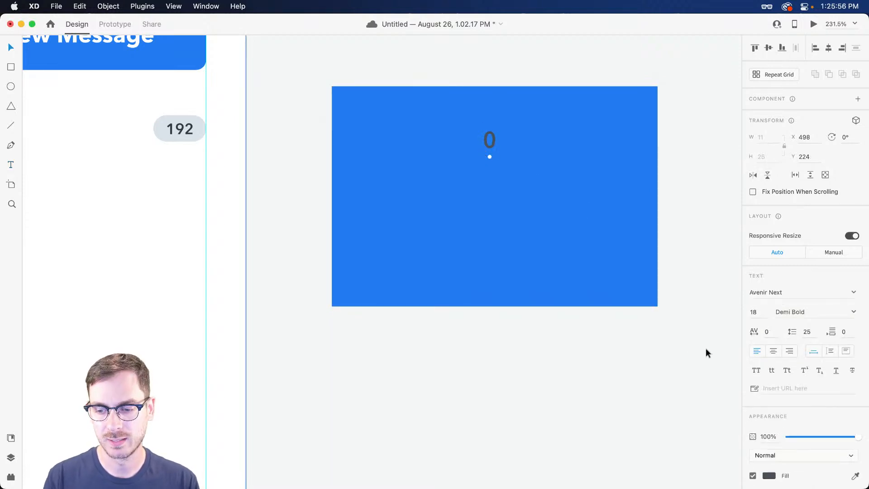
key("i")
left_click(546, 322)
left_click_drag(487, 154, 496, 236)
double_click(496, 260)
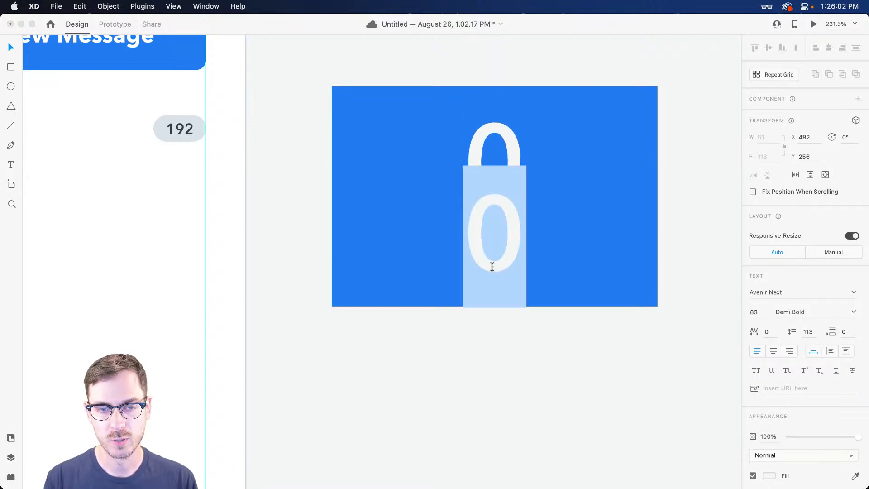
type("NEW")
key("Escape")
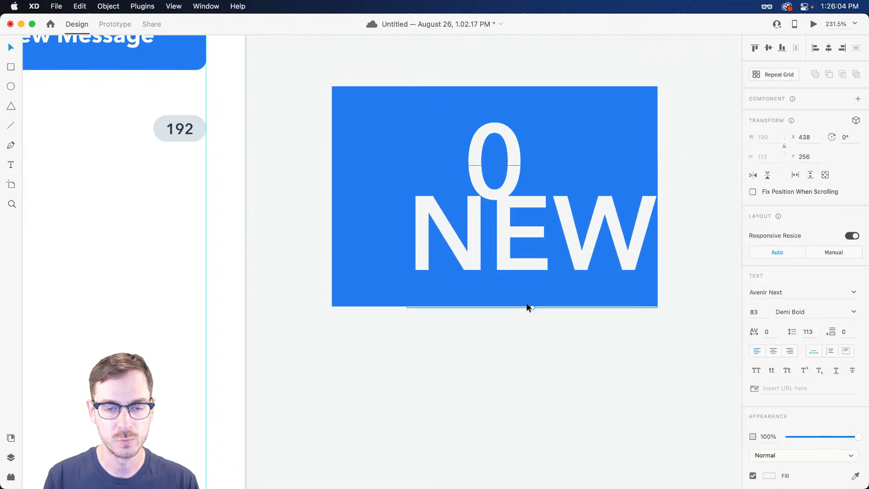
left_click_drag(531, 307, 507, 217)
Round and shorten the blue card, then group it with the 0 and NEW texts
left_click(631, 95)
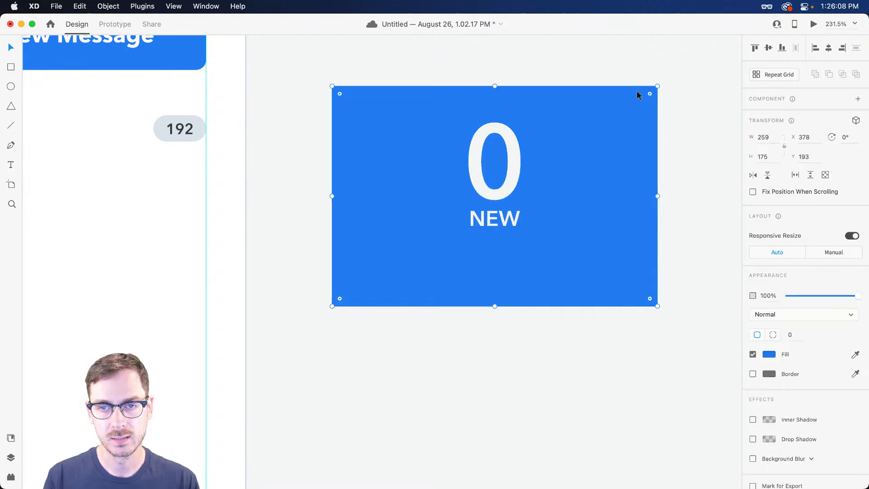
left_click_drag(649, 93, 635, 107)
left_click_drag(497, 307, 495, 276)
double_click(492, 147)
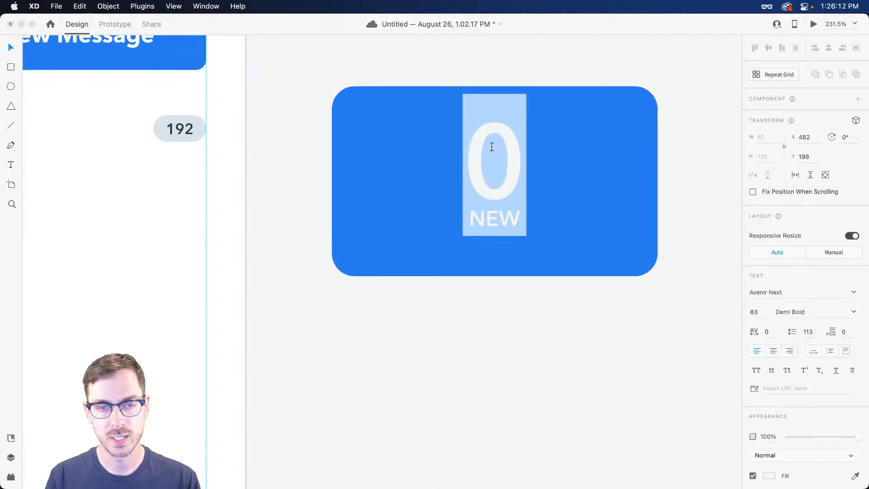
type("293")
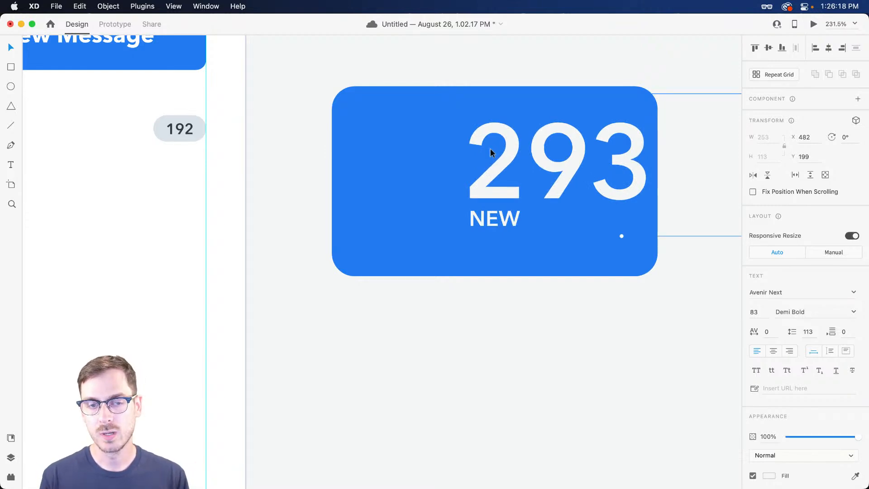
key("super+z")
left_click(509, 224, "shift")
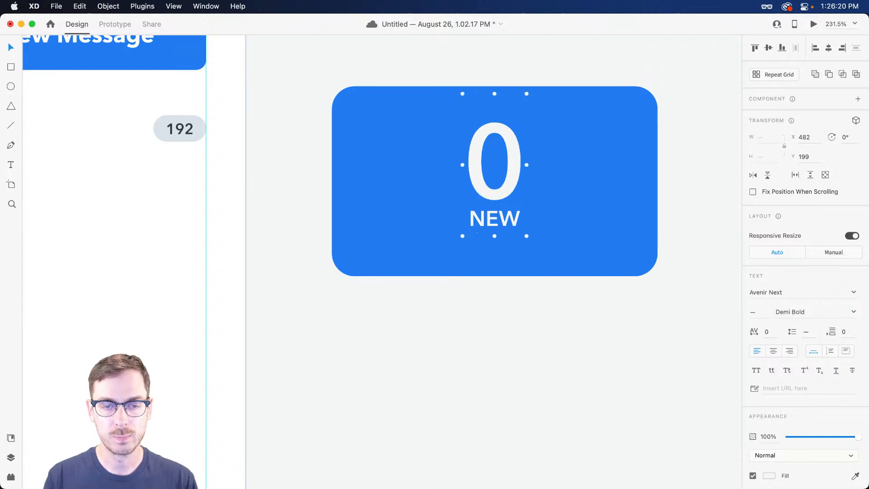
left_click(633, 193, "shift")
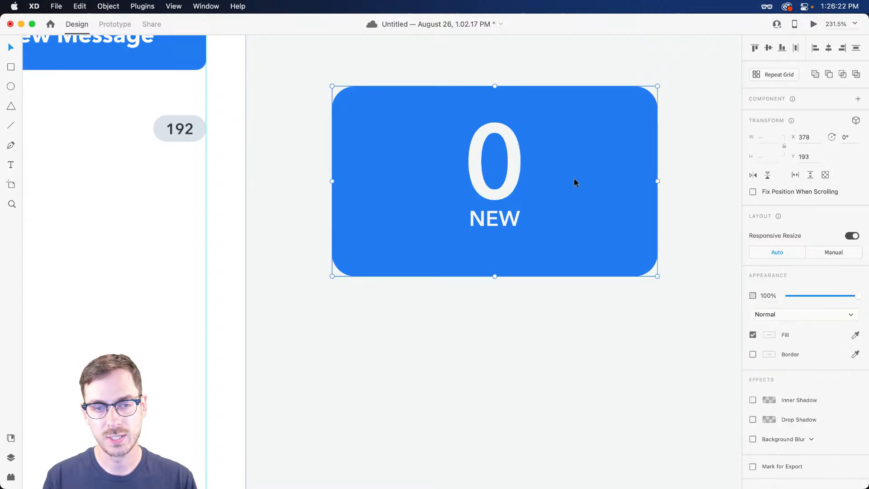
key("super+g")
Enable padding on the group and test it with 'drfdrfdi', re-centring NEW beneath
left_click(752, 317)
double_click(493, 157)
double_click(493, 157)
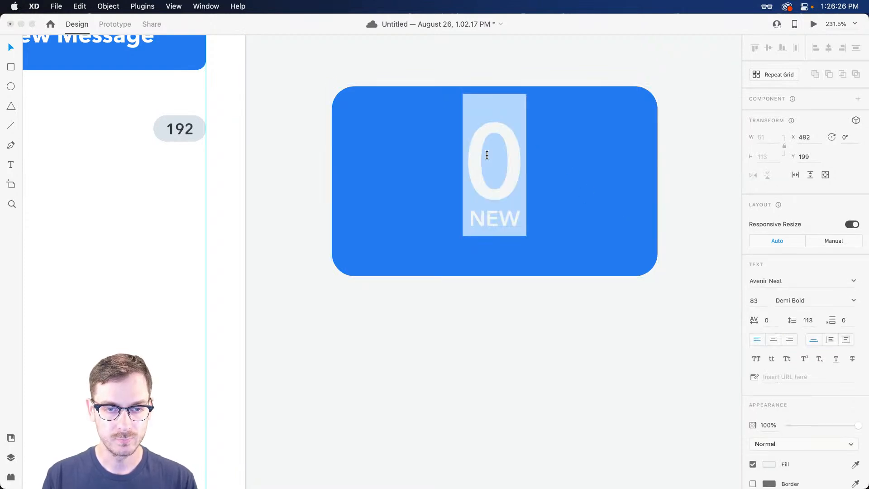
type("drfdrf")
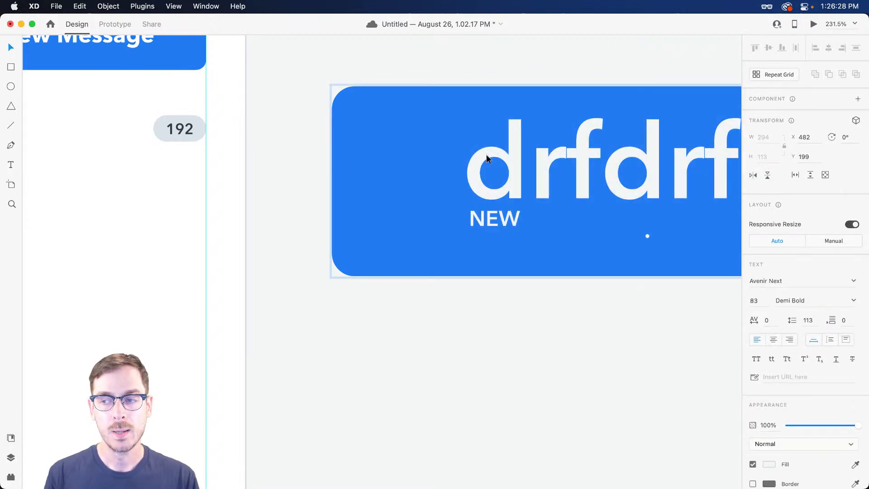
type("di")
left_click(385, 216)
left_click_drag(386, 221, 542, 218)
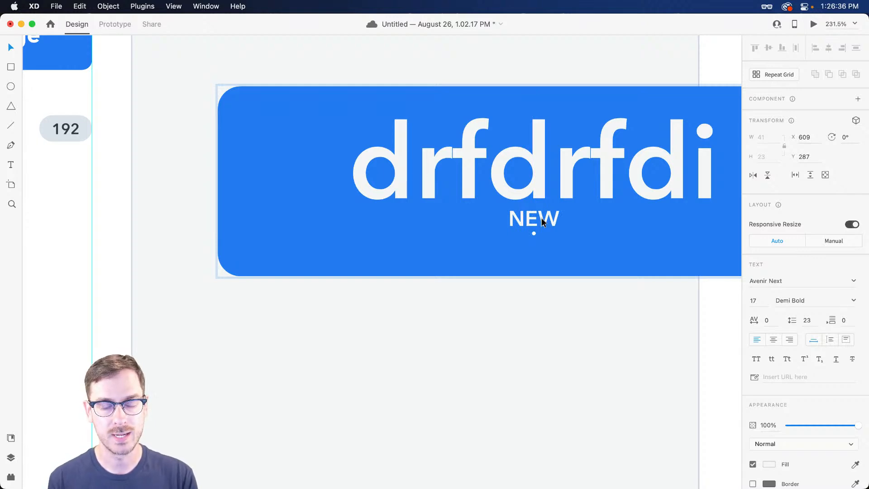
Restore the 0, centre-align it, undo the 'dfdjkf' test, and show the Layers list
key("super+z")
key("super+z")
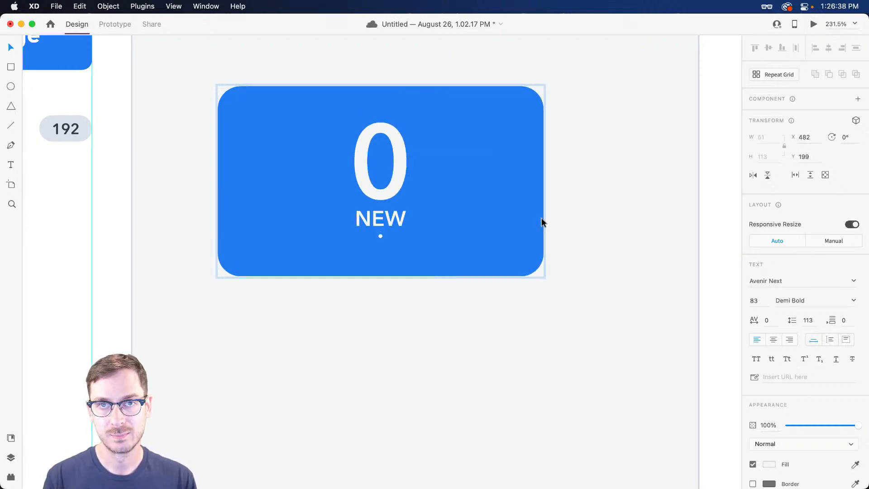
double_click(398, 171)
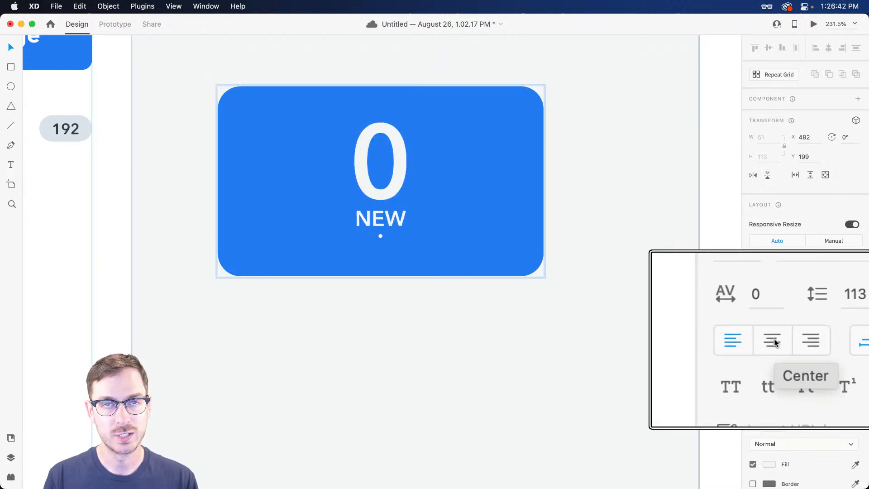
left_click(774, 340)
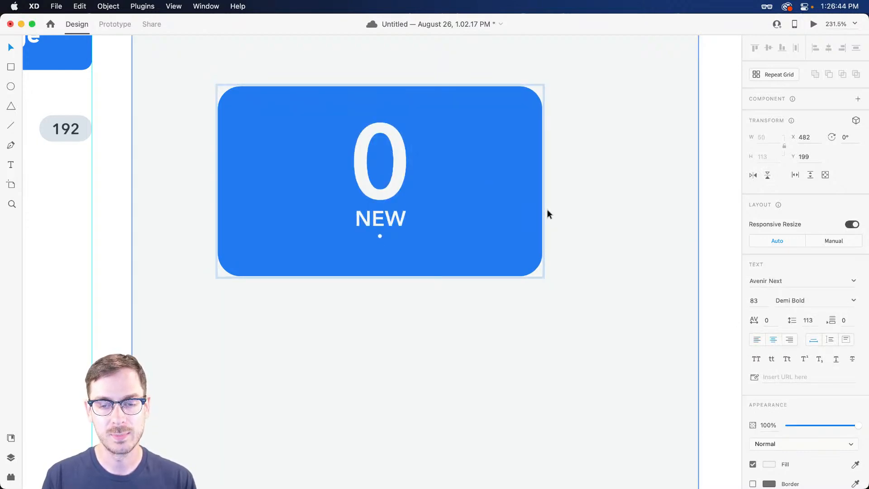
double_click(384, 151)
type("dfdjkf")
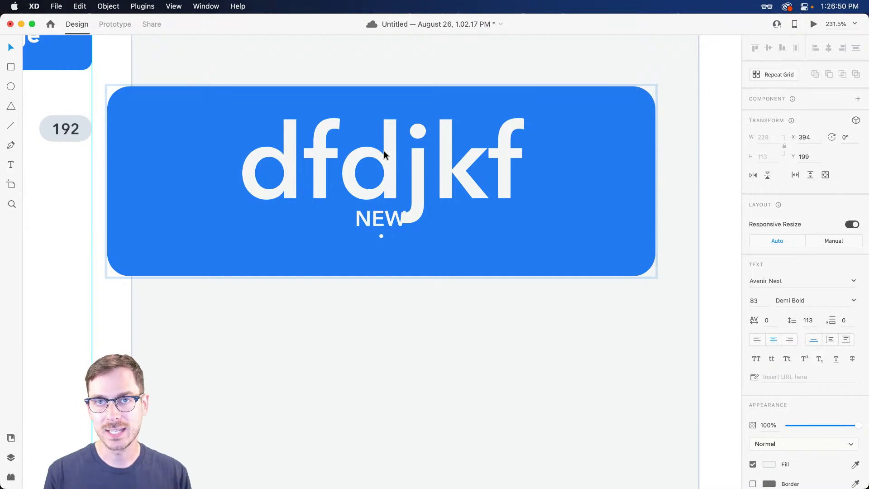
key("super+z")
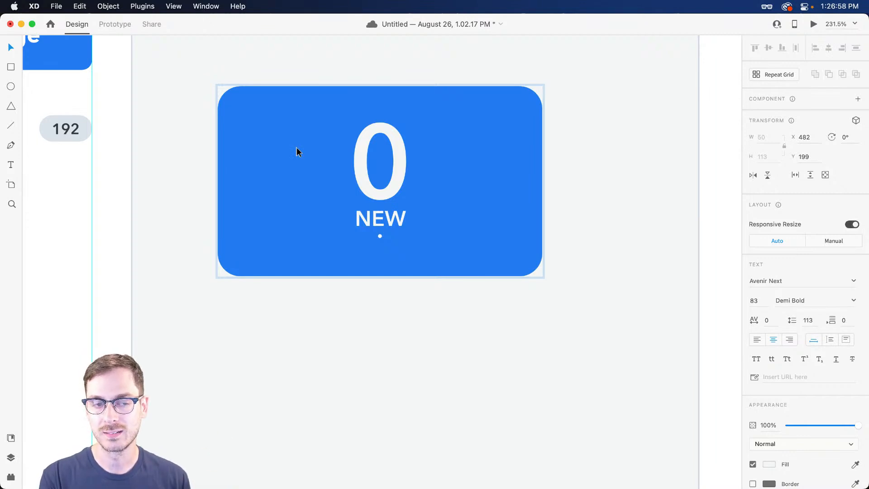
left_click(393, 229)
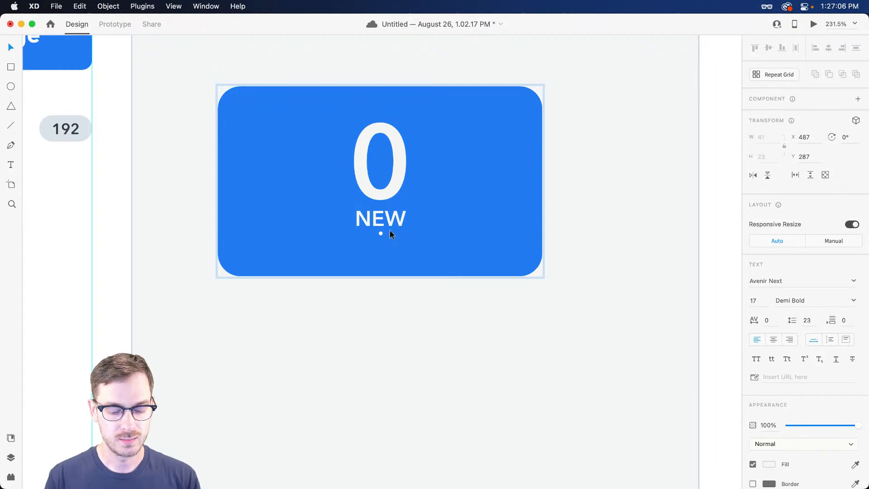
key("super+y")
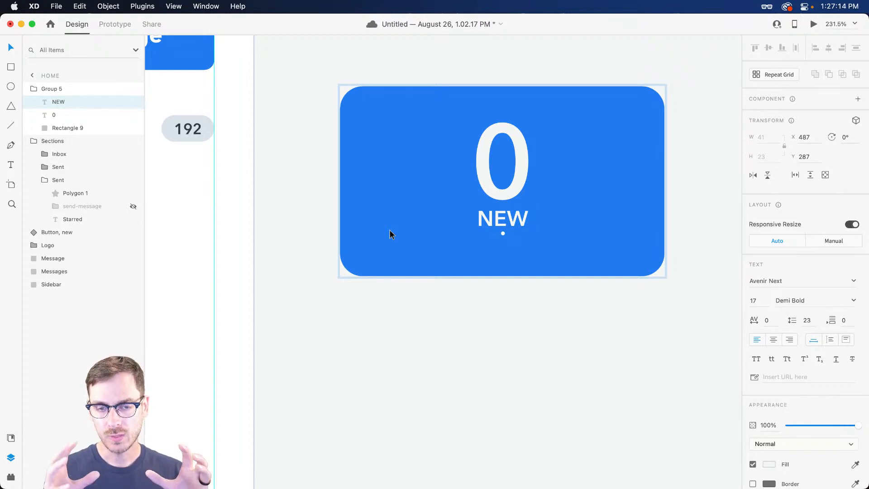
Save, then fill the card's background Rectangle 9 with dark charcoal #292C2F
key("cmd+s")
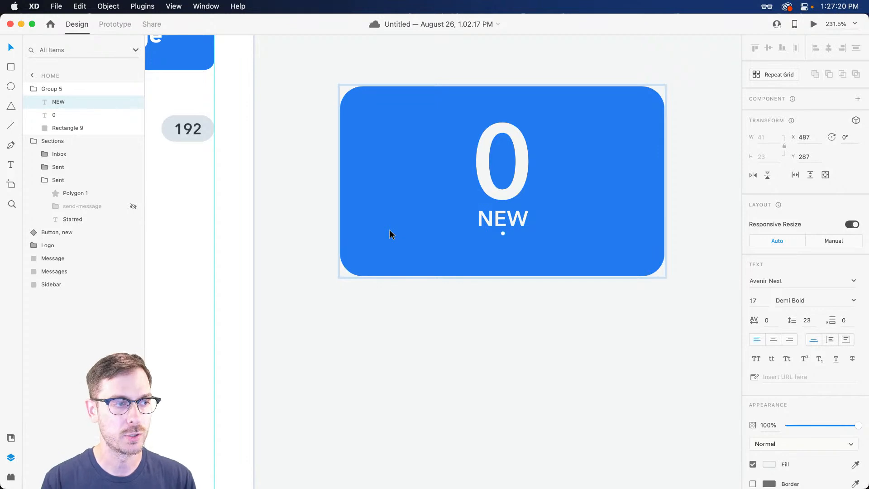
left_click(512, 199)
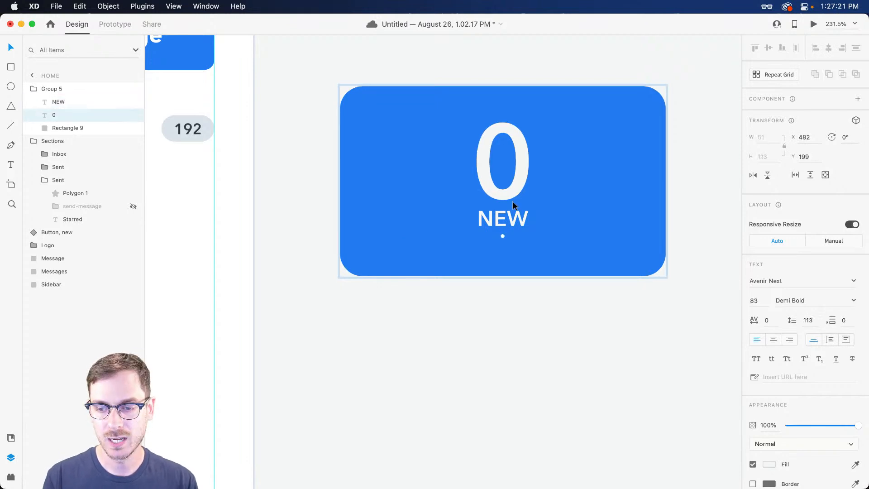
left_click(69, 90)
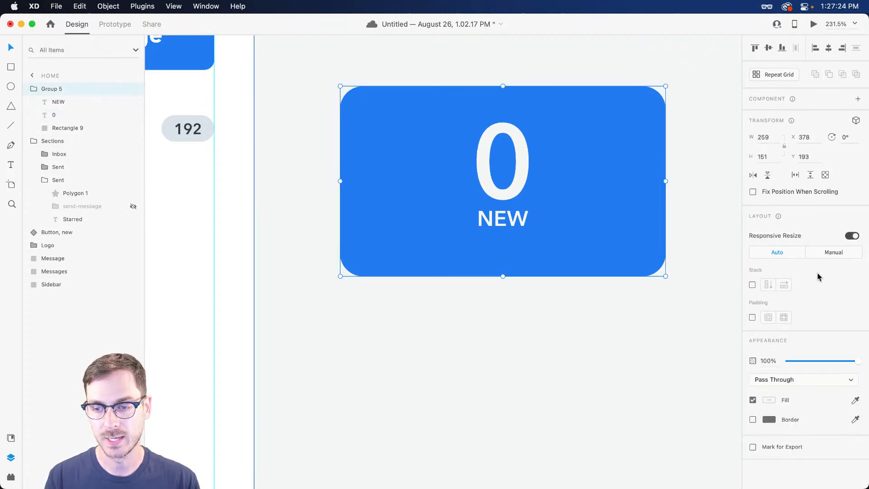
double_click(515, 224)
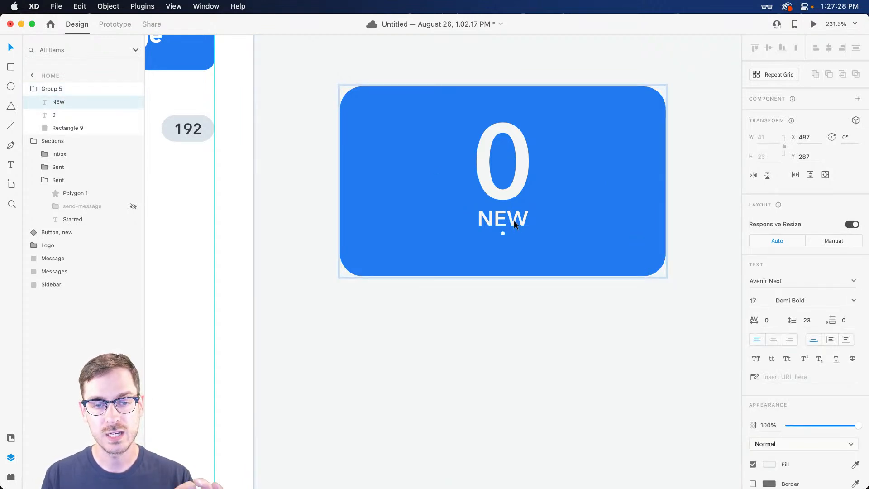
left_click(648, 227)
left_click(527, 221)
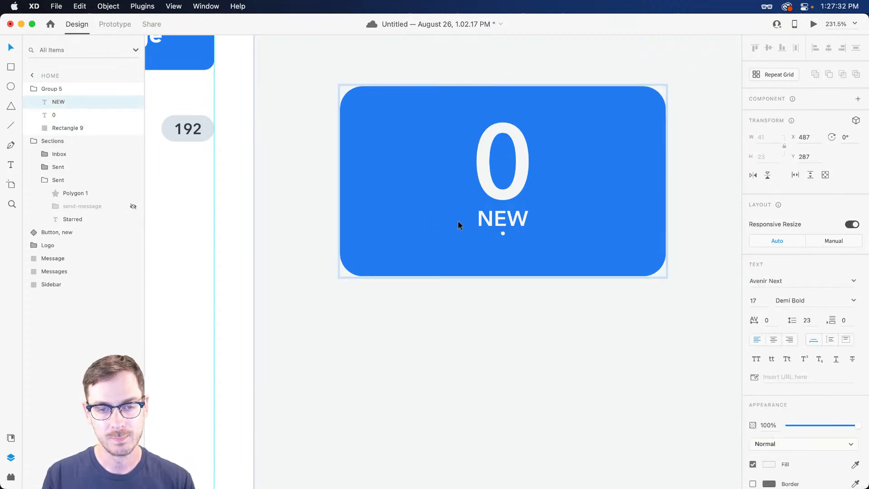
scroll(498, 219, "up", 3)
scroll(507, 220, "down", 1)
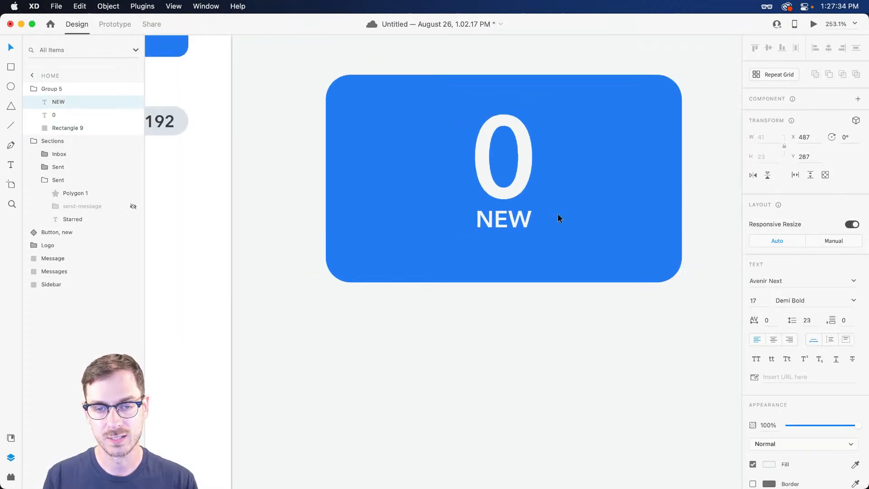
left_click(589, 245)
left_click(769, 342)
left_click_drag(644, 349, 648, 362)
left_click(509, 229)
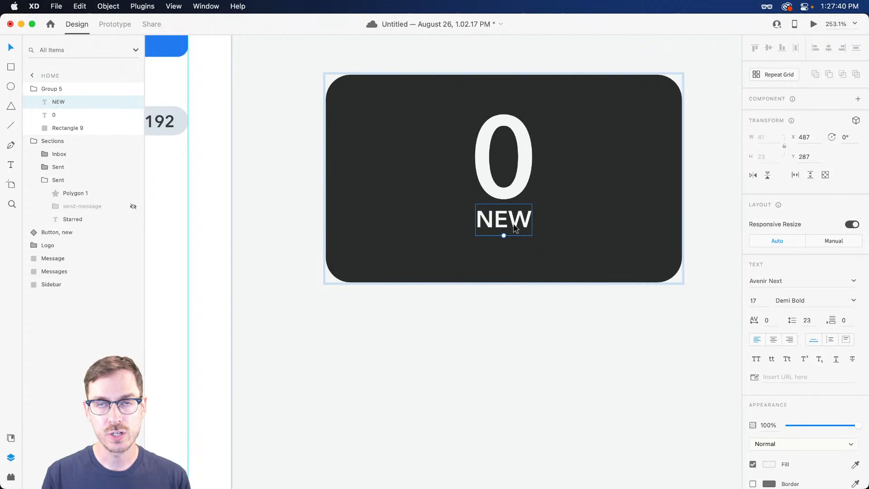
Group NEW with the dark rectangle, send it behind the 0, and name it 'Background'
left_click(626, 174)
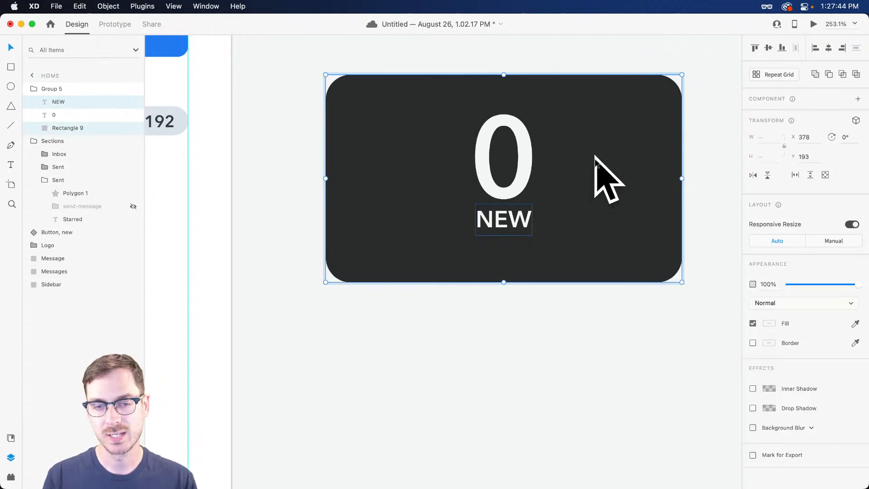
key("super+g")
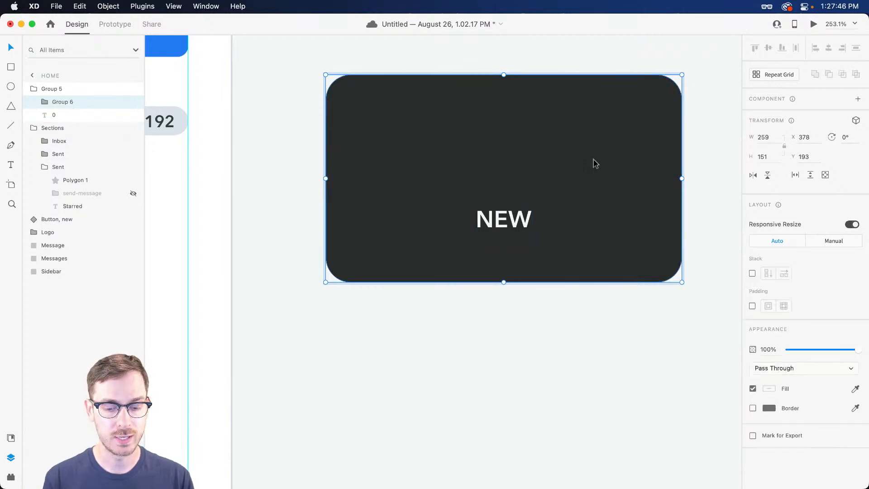
key("super+bracketleft")
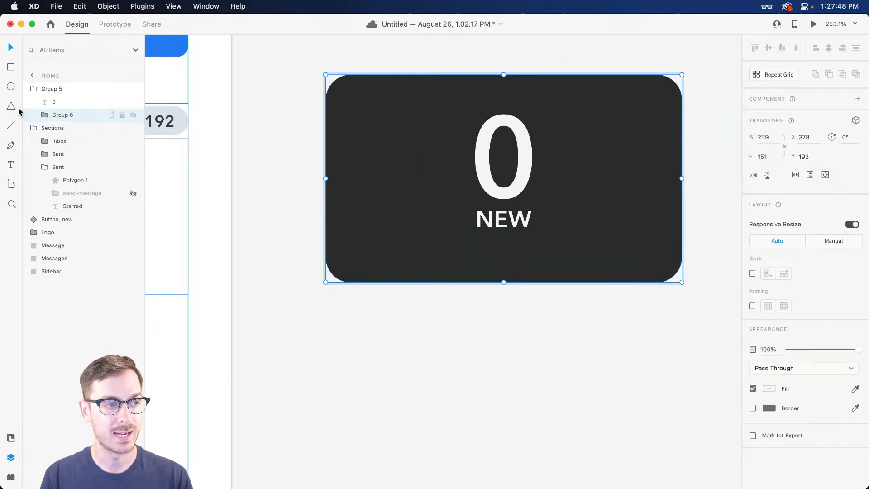
double_click(55, 114)
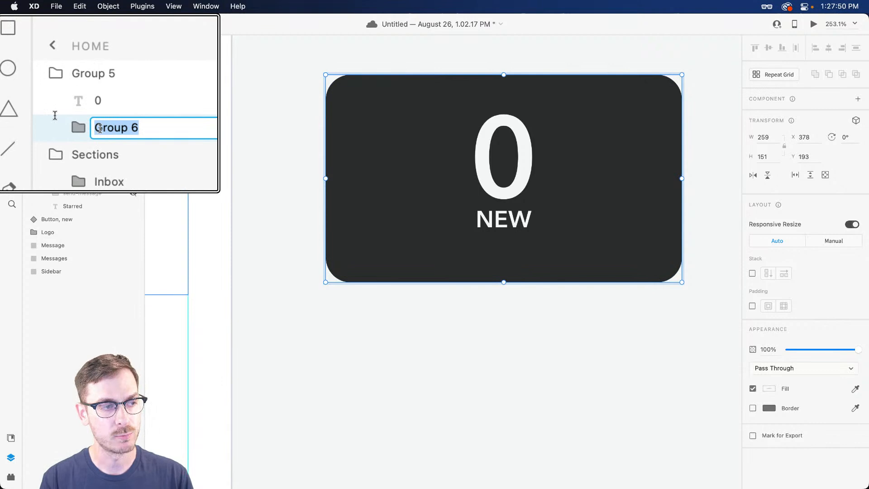
type("Bakcground")
key("Return")
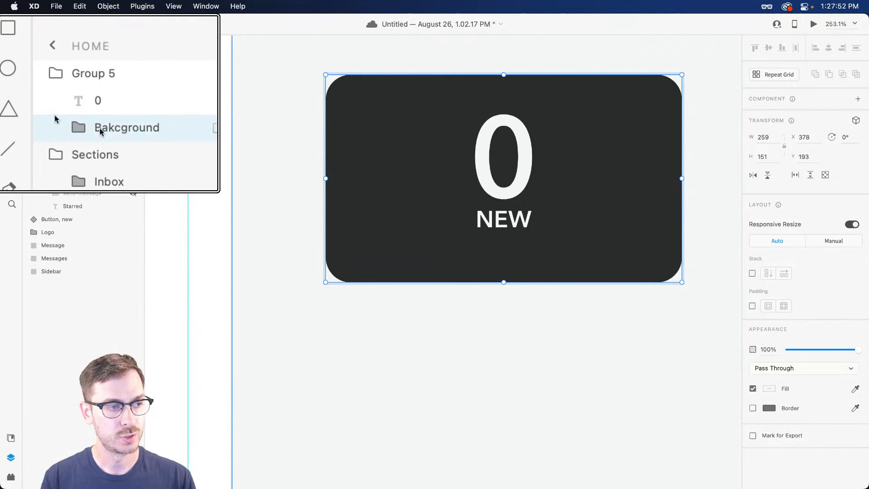
double_click(54, 119)
type("Background")
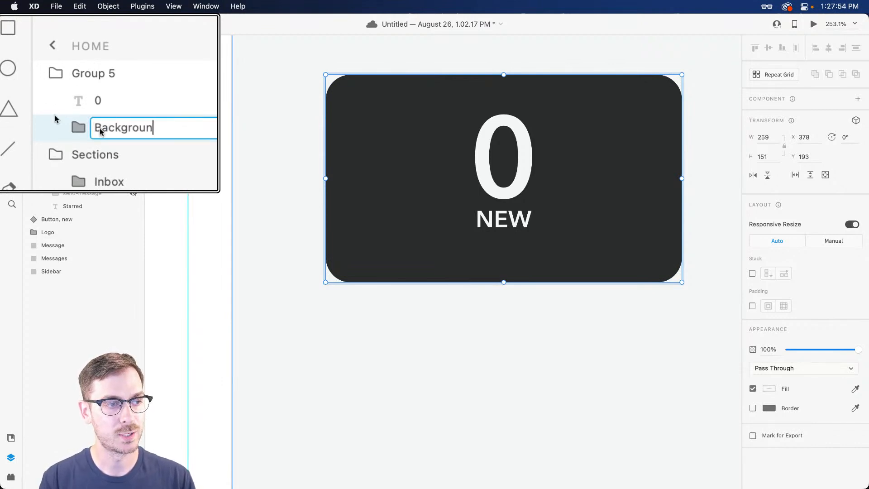
key("Return")
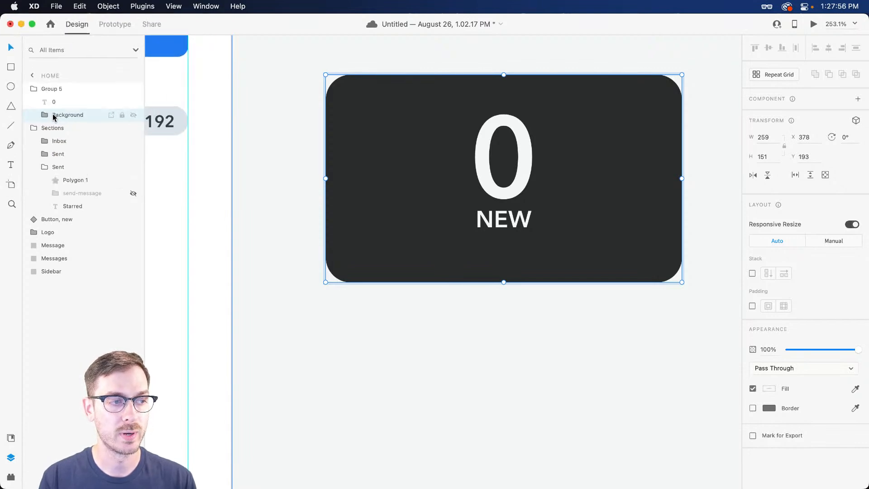
Enable padding on Group 5 and test the card's growth by typing 'Hello!'
left_click(67, 89)
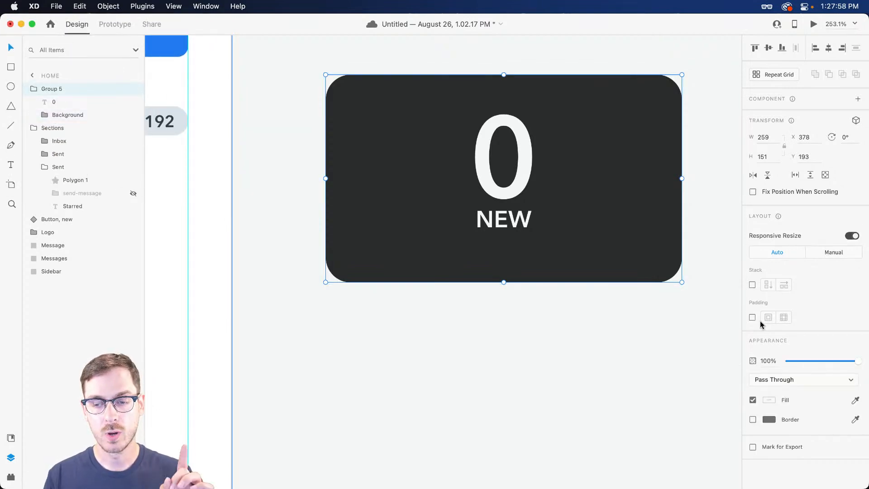
left_click(752, 318)
double_click(506, 168)
double_click(506, 168)
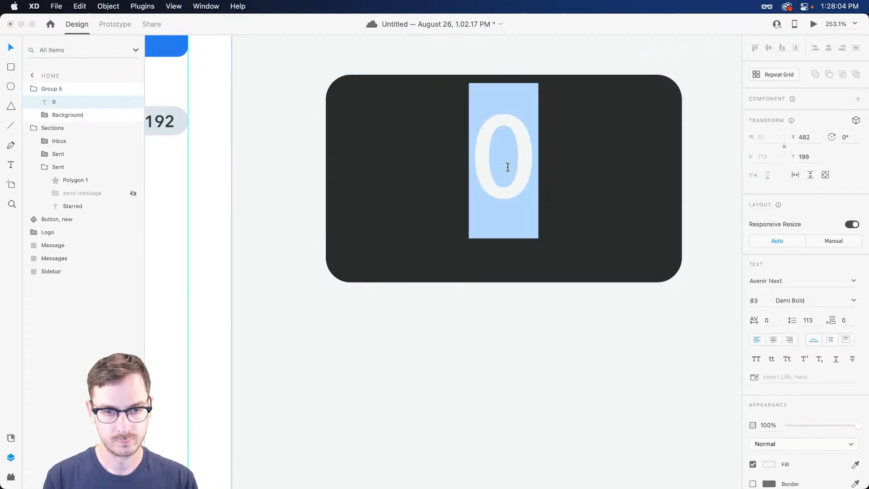
type("Hello!")
key("BackSpace")
type("o!")
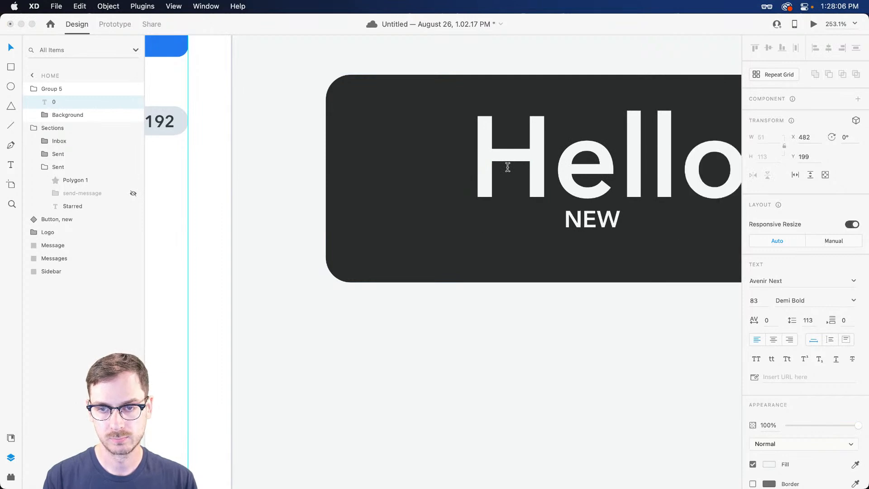
key("Escape")
scroll(508, 171, "right", 3)
left_click(477, 362)
scroll(477, 360, "down", 3)
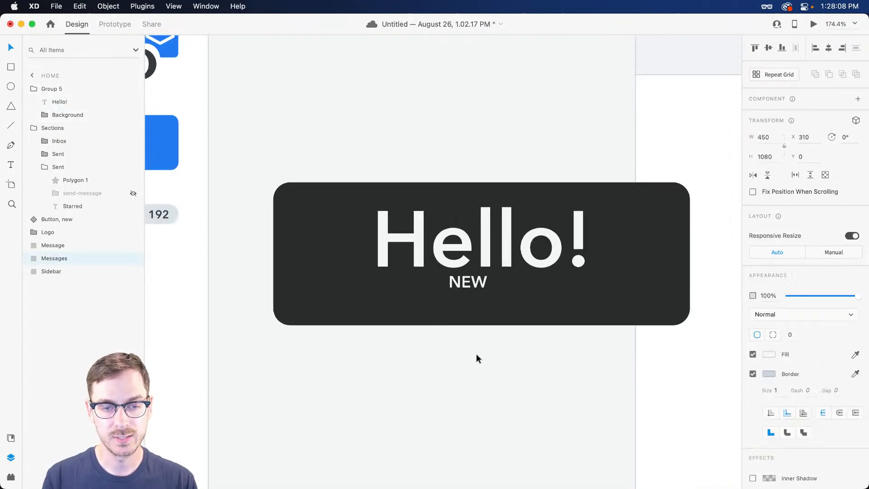
left_click(475, 289)
double_click(477, 290)
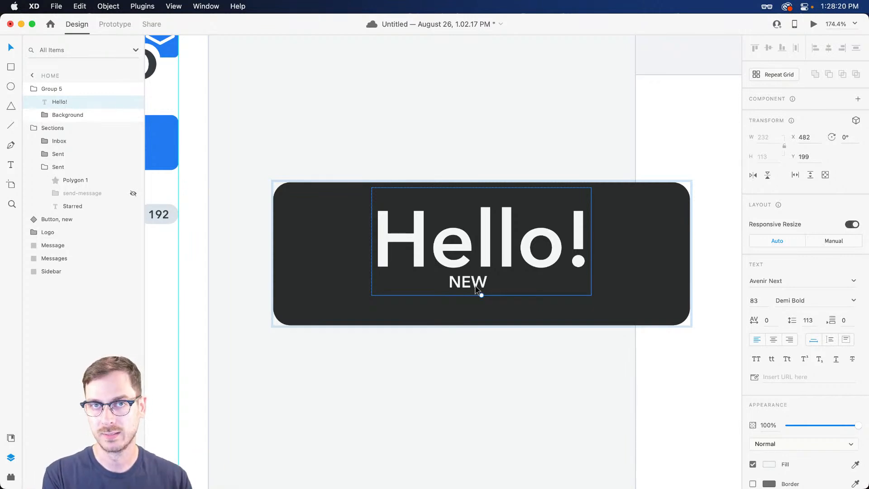
key("super+z")
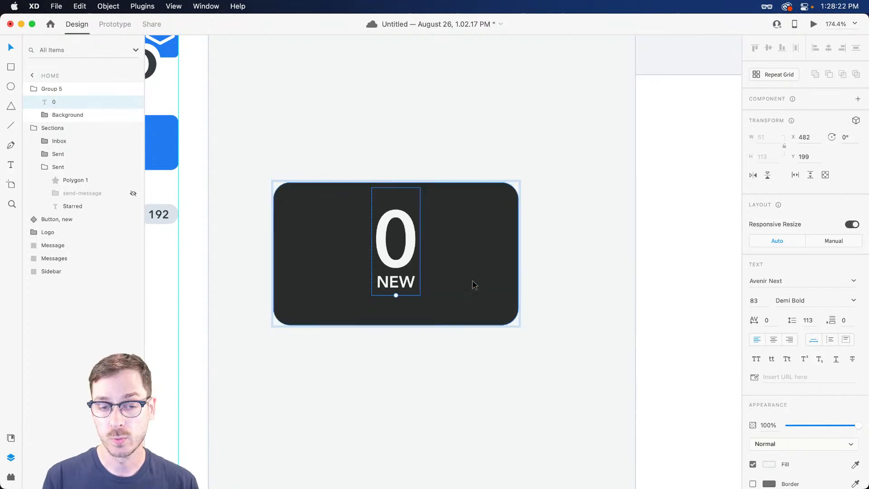
Right-align the number, retest with 'Hello!', then delete the card group
left_click(790, 341)
double_click(401, 254)
type("Hello!")
key("Escape")
key("Escape")
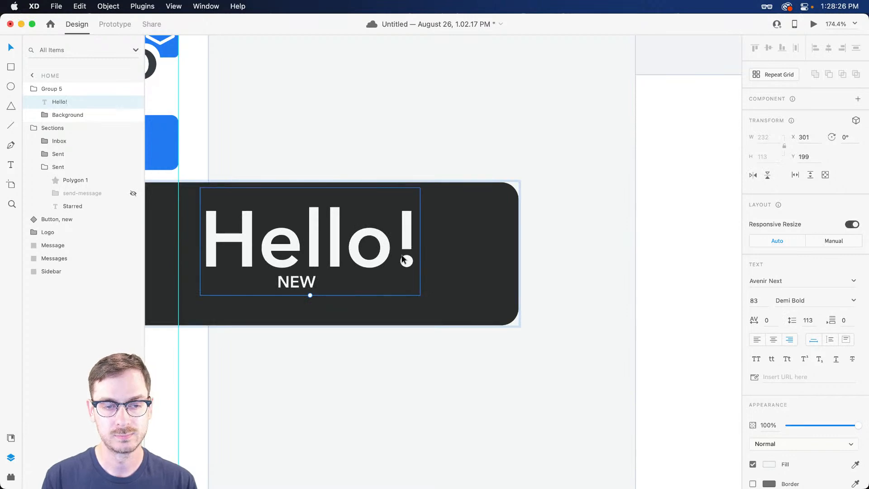
key("Delete")
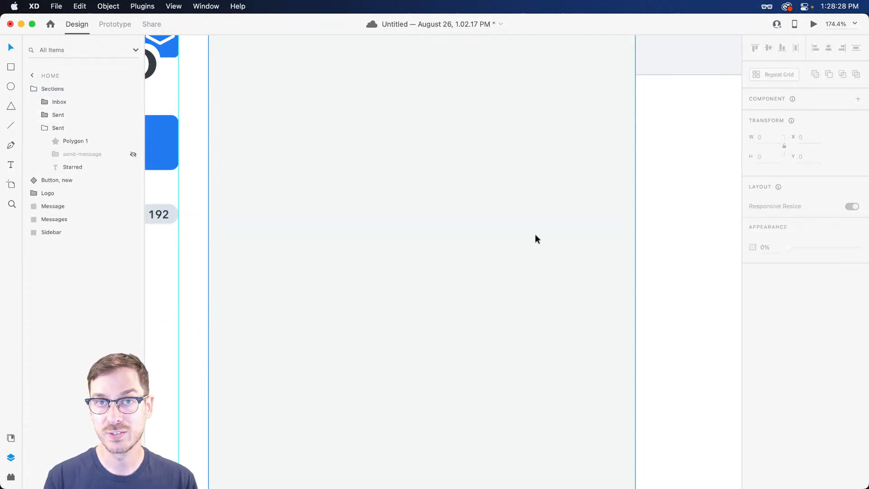
Pan to the sidebar navigation list and select the Starred row
scroll(558, 224, "left", 7)
scroll(548, 222, "down", 4)
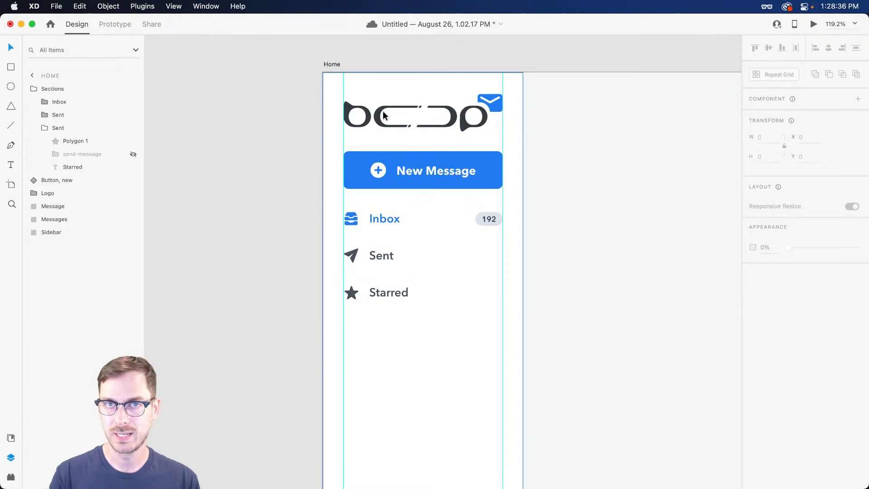
scroll(383, 115, "right", 3)
scroll(278, 310, "up", 5)
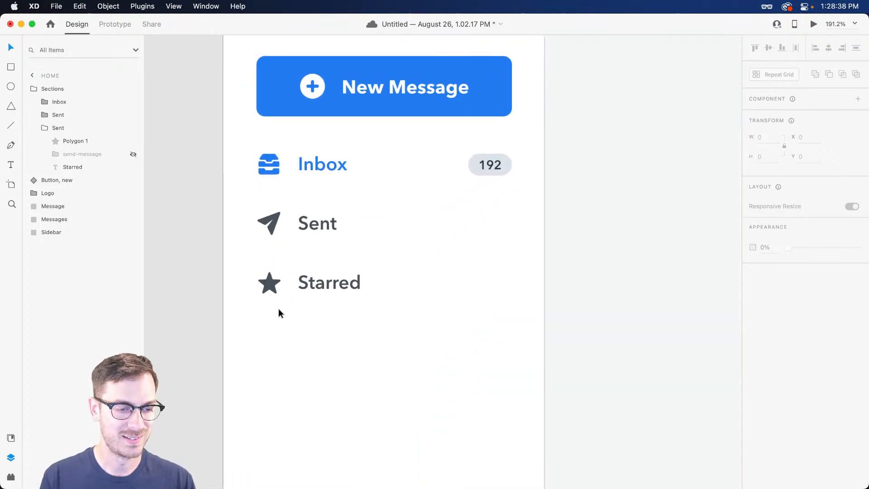
scroll(355, 272, "down", 3)
scroll(355, 271, "left", 1)
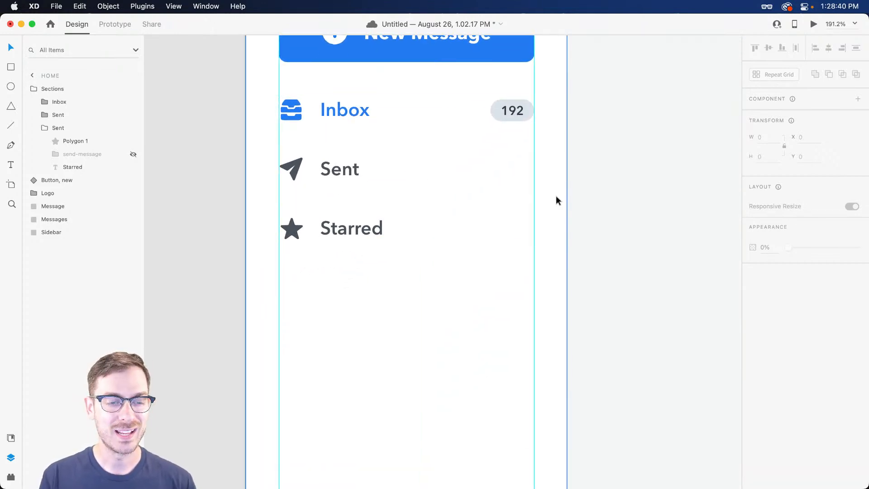
left_click(340, 267)
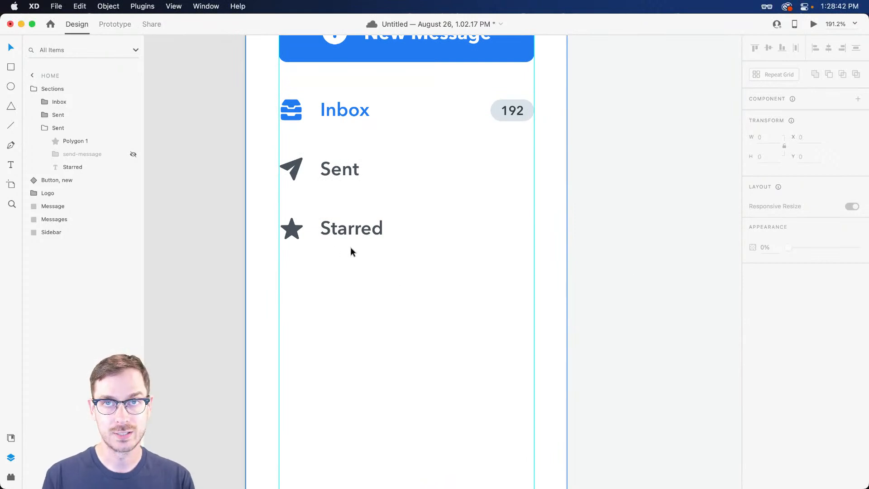
double_click(349, 228)
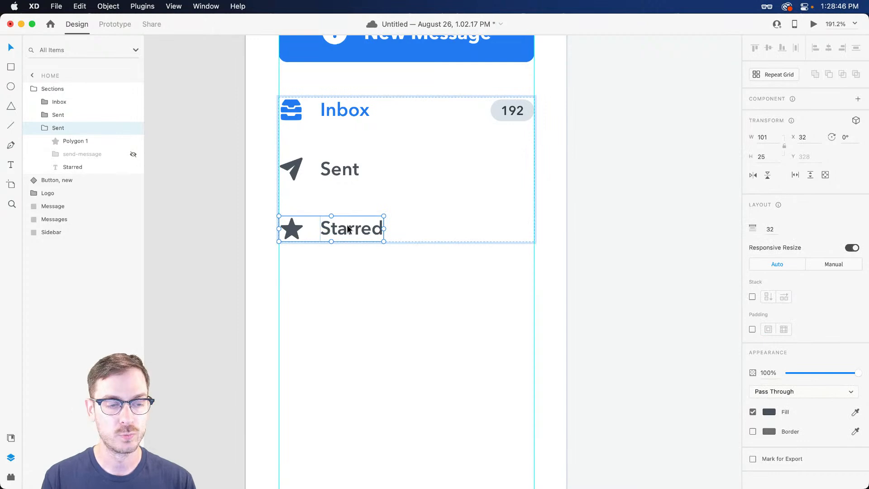
Try duplicating the Starred row, then undo so only Inbox, Sent and Starred remain
key("super+d")
key("super+d")
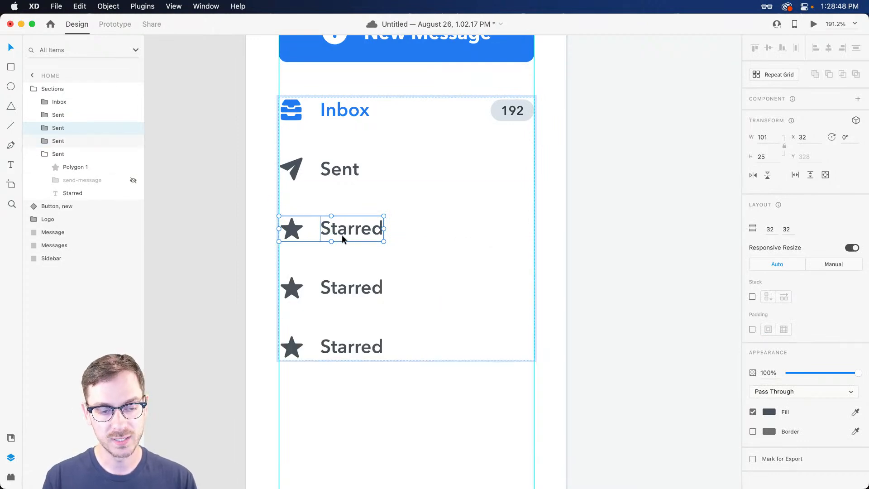
mouse_move(352, 245)
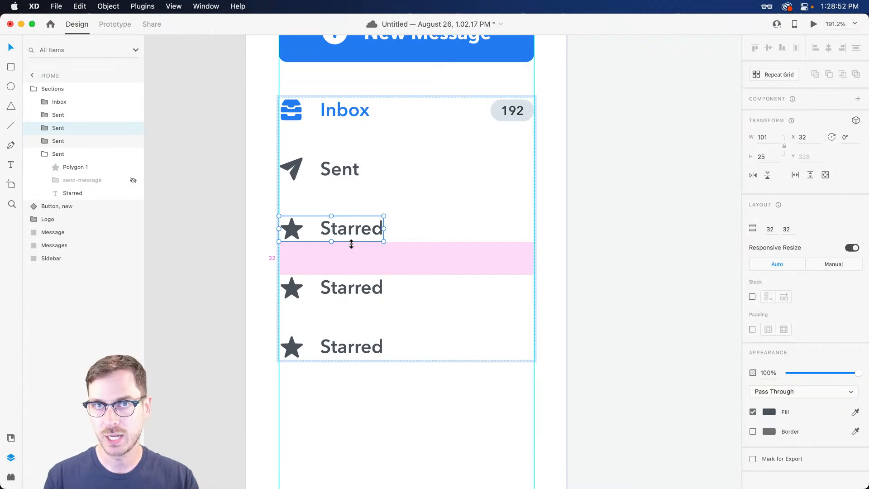
key("super+z")
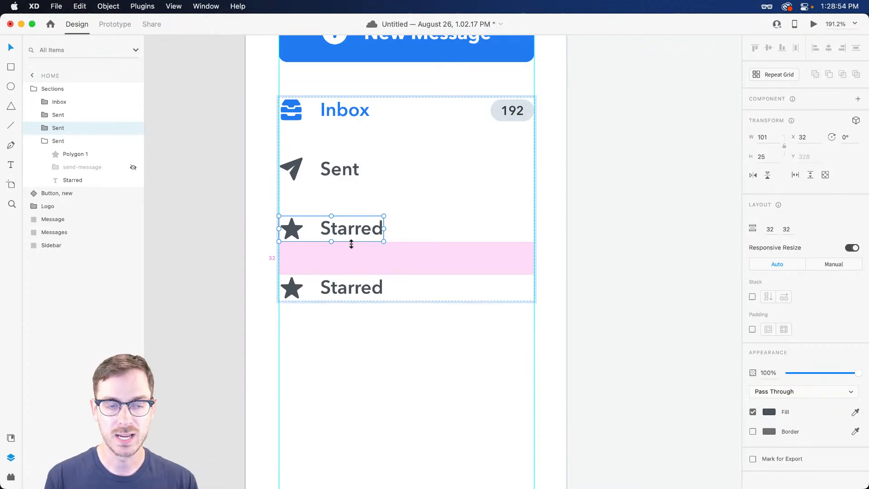
key("super+z")
scroll(325, 297, "down", 1)
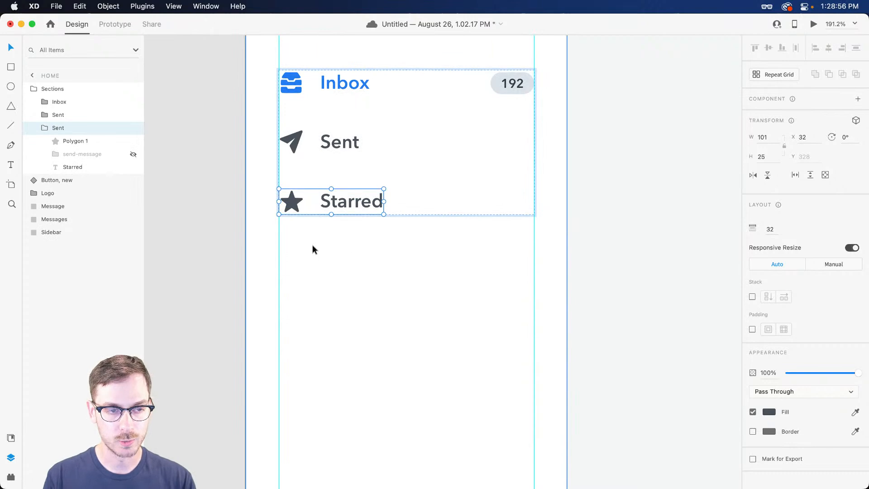
Draw a 246-wide horizontal divider under Starred with a pale bluish-gray stroke
key("l")
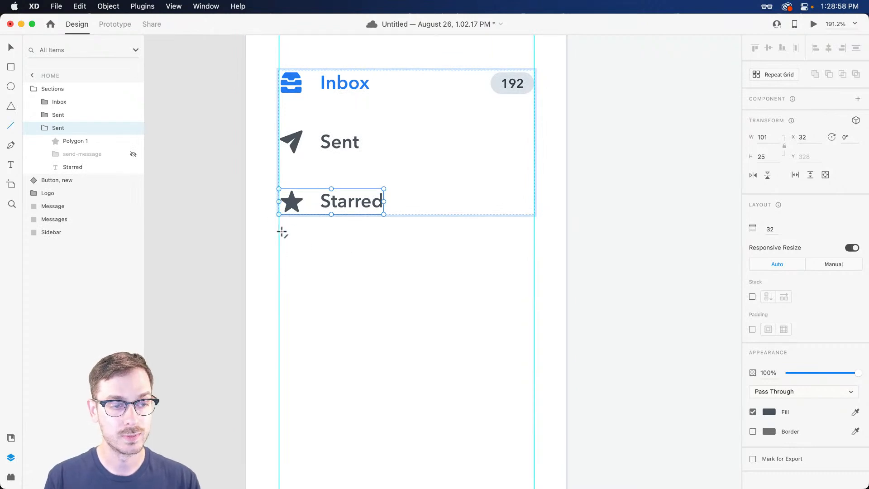
left_click_drag(280, 234, 534, 233)
left_click(771, 347)
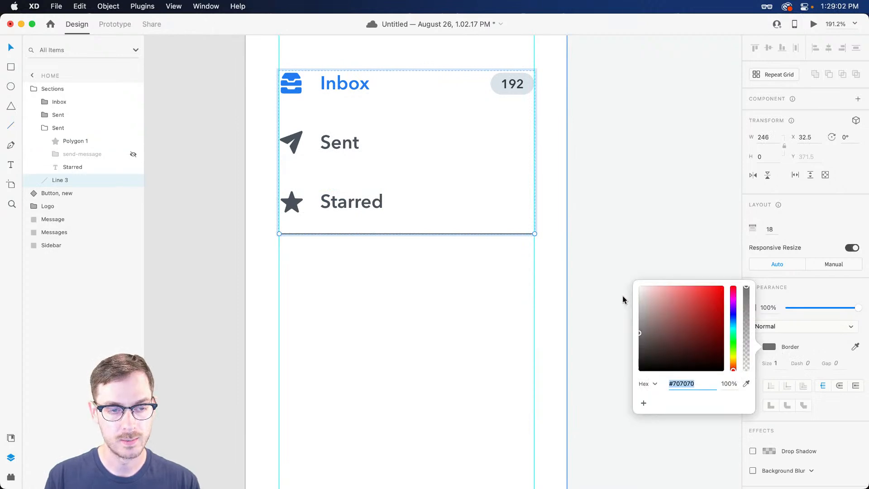
left_click_drag(642, 300, 646, 298)
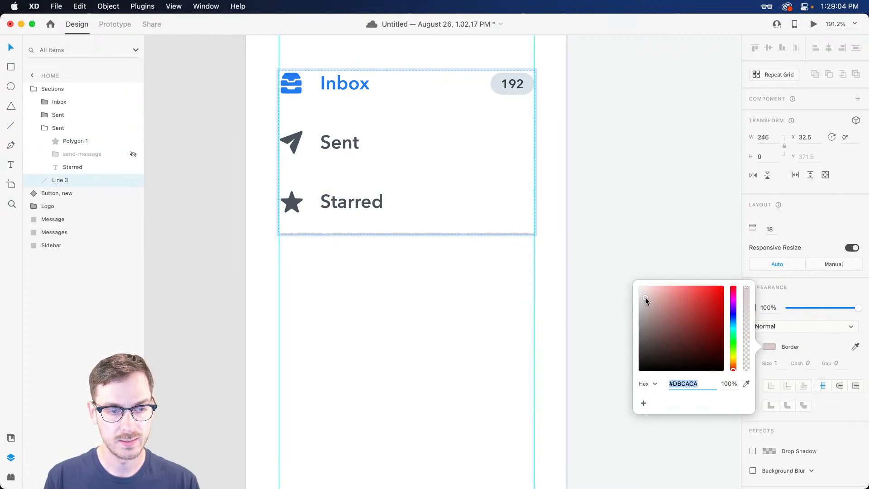
left_click(733, 319)
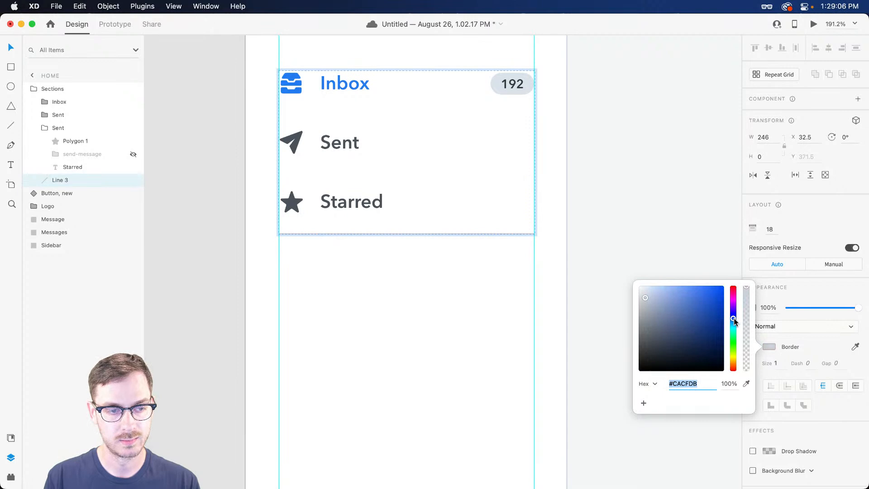
left_click(809, 217)
scroll(349, 254, "up", 5)
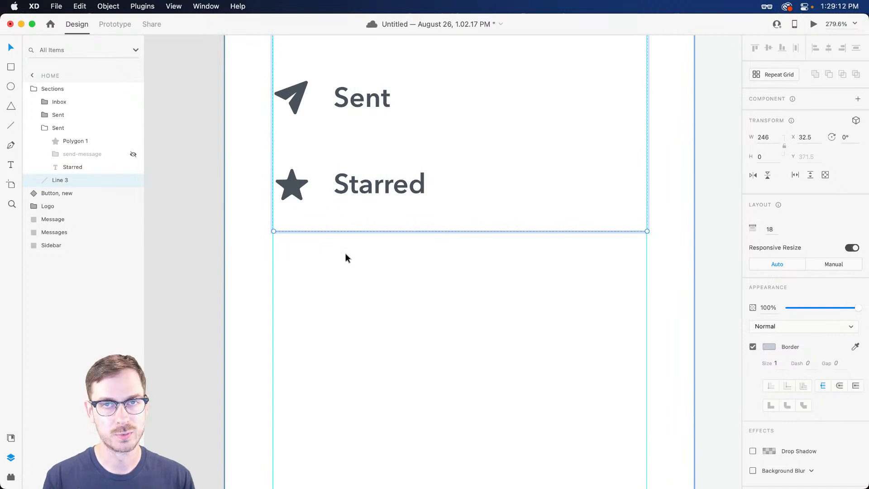
Add a size-13 'Folders' label below the divider in Starred's dark gray colour
key("t")
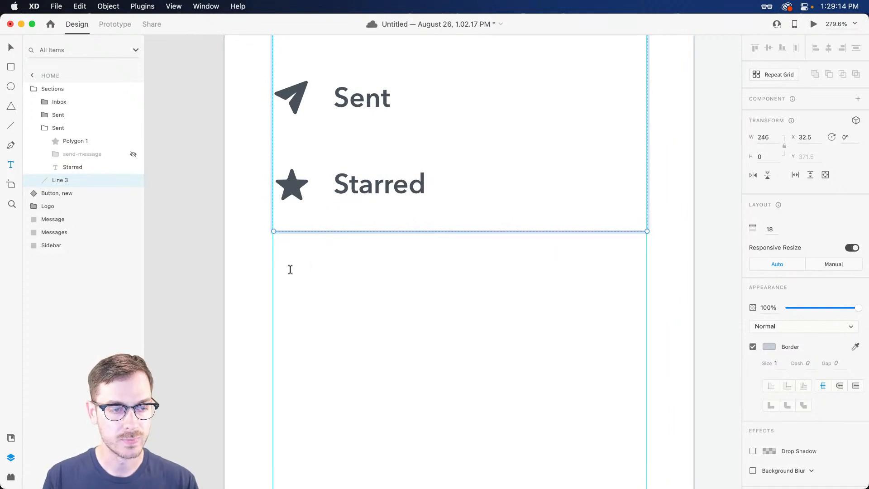
left_click(289, 267)
scroll(290, 269, "down", 3)
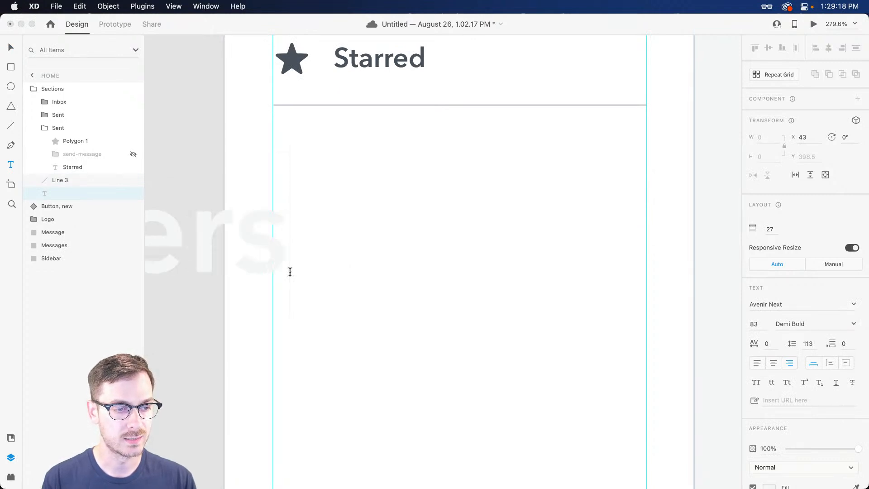
key("Escape")
left_click_drag(225, 263, 580, 255)
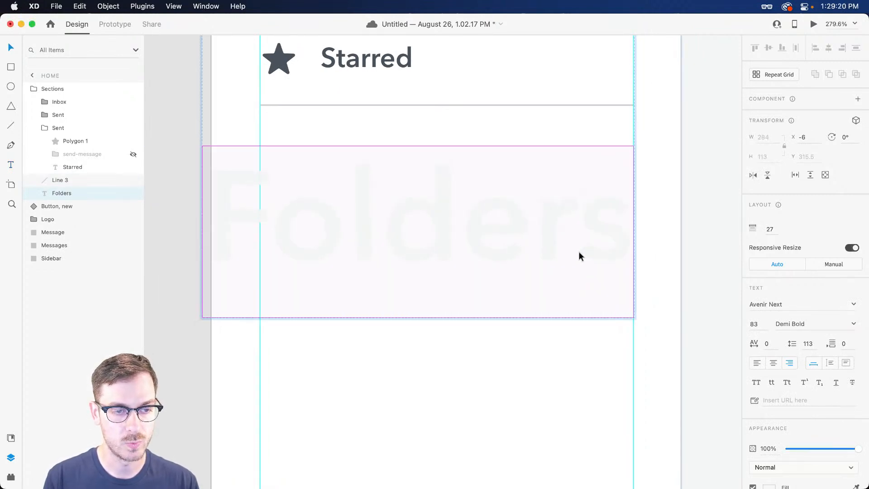
left_click_drag(418, 318, 417, 175)
key("i")
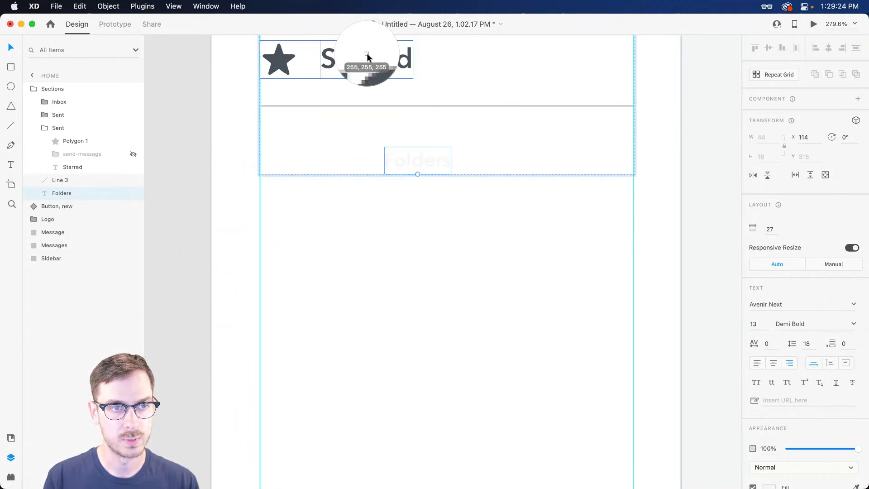
left_click(369, 58)
left_click_drag(417, 161, 348, 159)
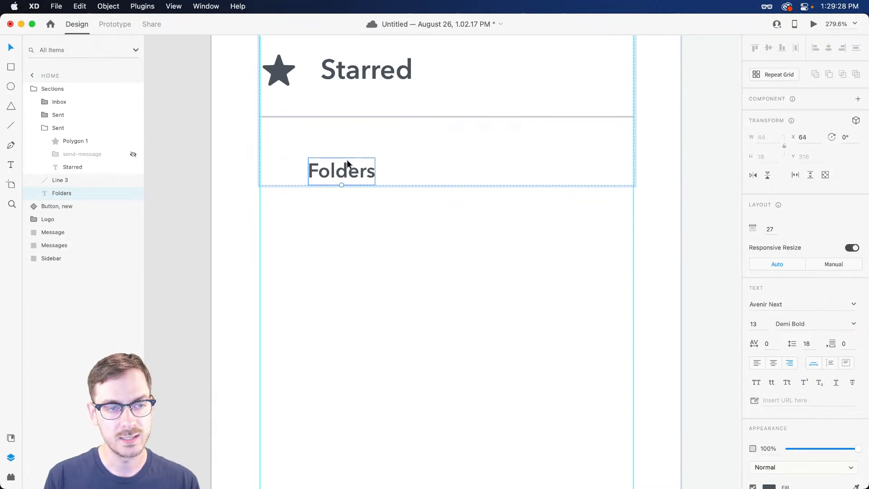
Save the document and switch on the square layout grid
scroll(348, 161, "up", 5)
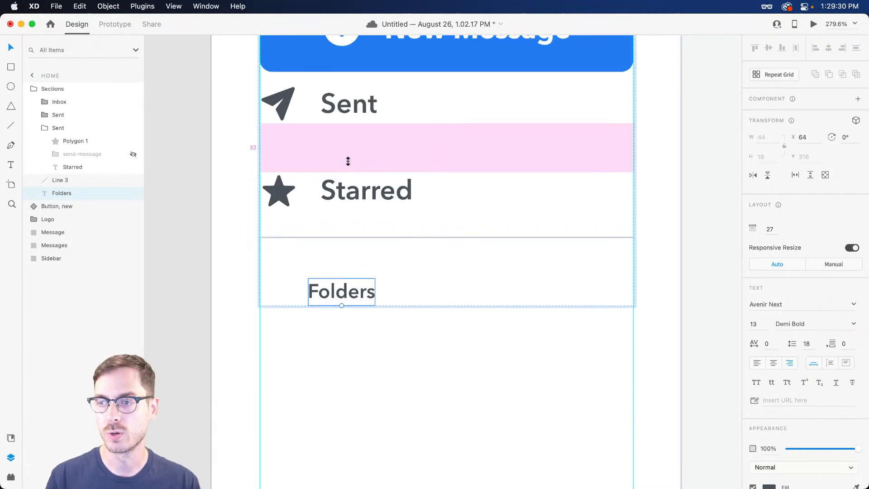
scroll(294, 280, "up", 2)
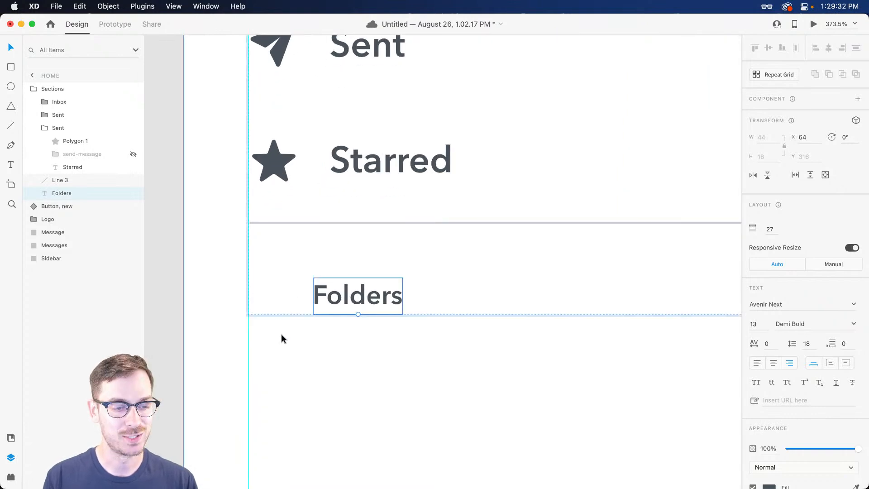
scroll(267, 312, "up", 4)
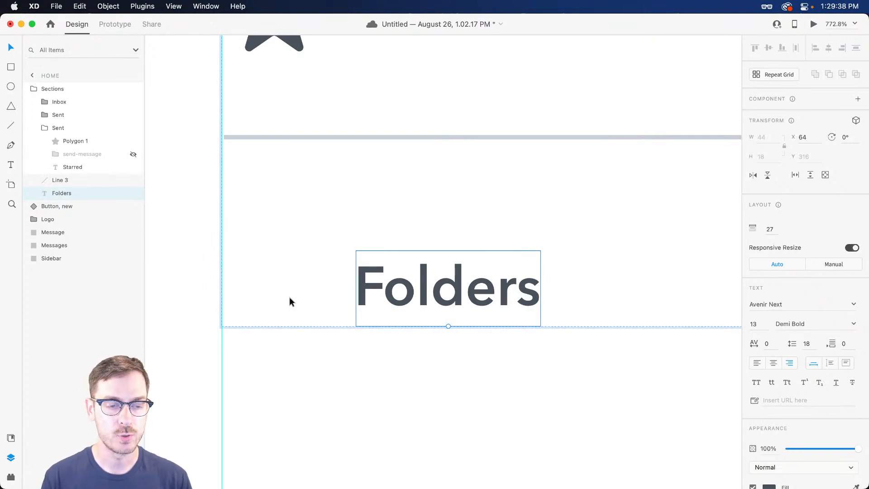
scroll(405, 302, "up", 1)
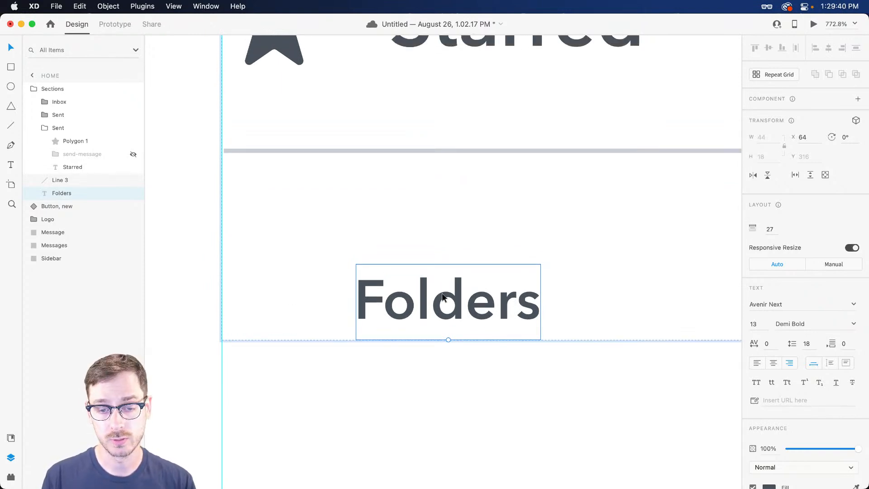
scroll(442, 296, "right", 3)
scroll(433, 294, "left", 5)
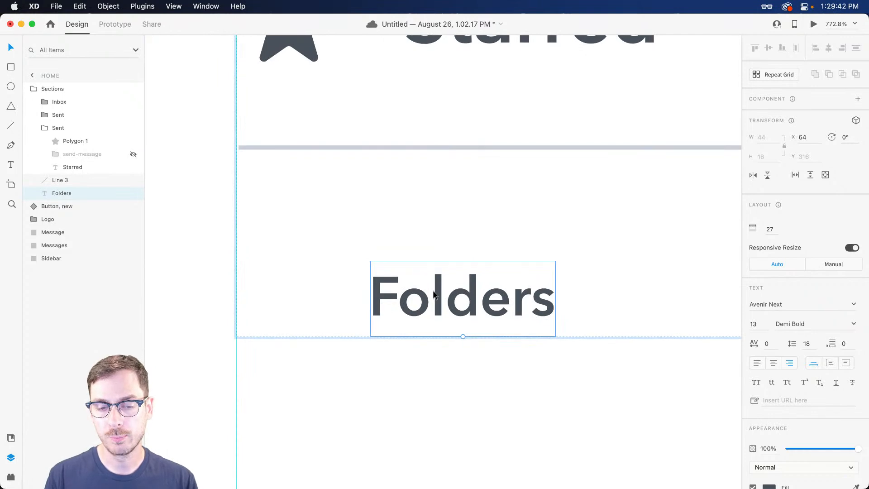
key("super+s")
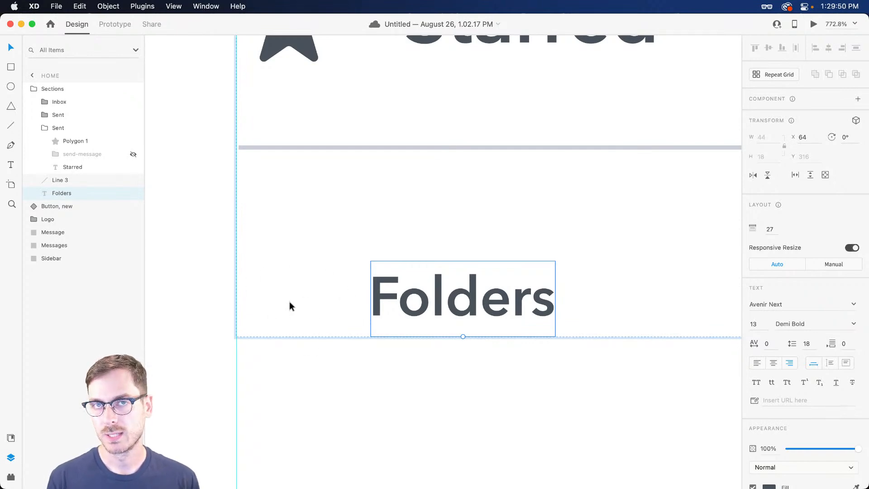
key("p")
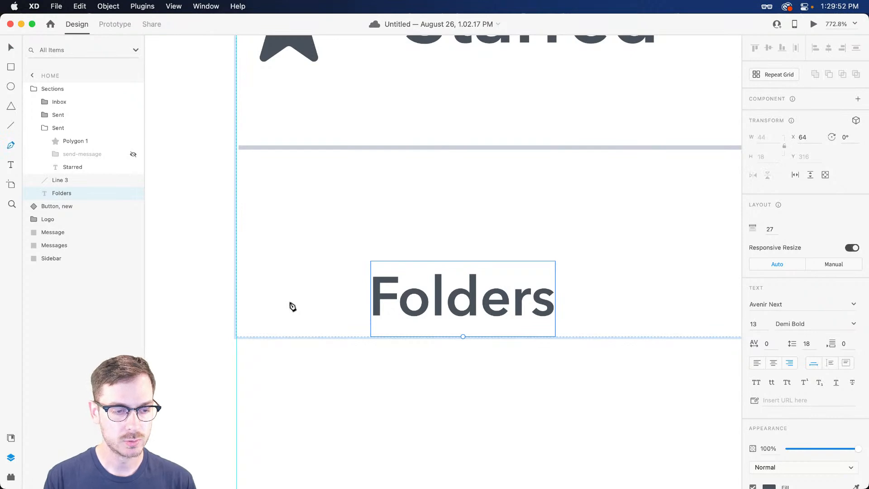
key("super+apostrophe")
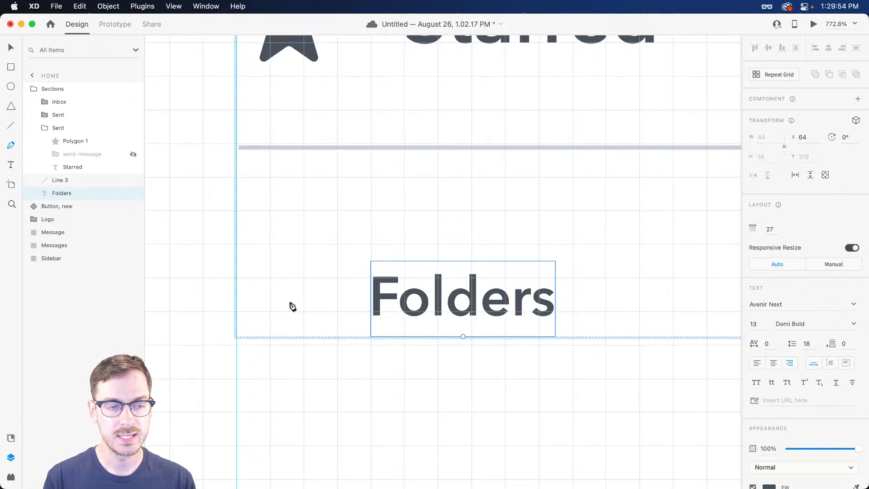
left_click(270, 278)
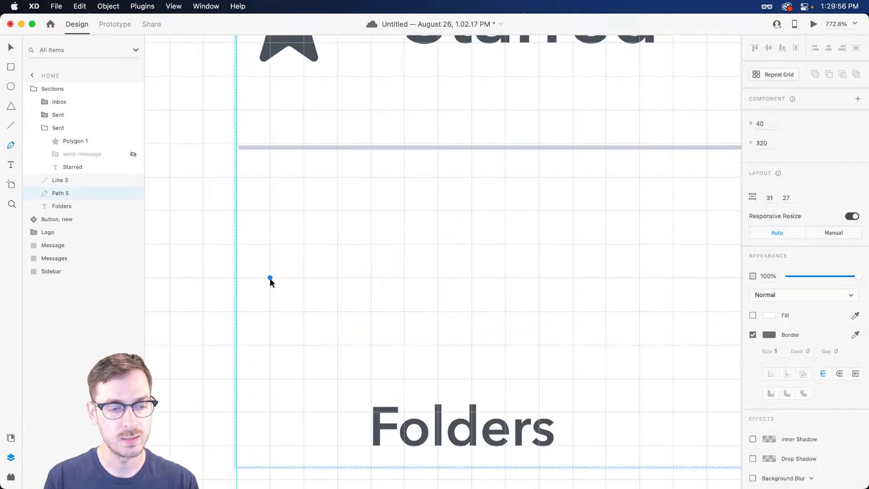
left_click(303, 311)
left_click(342, 278)
key("Escape")
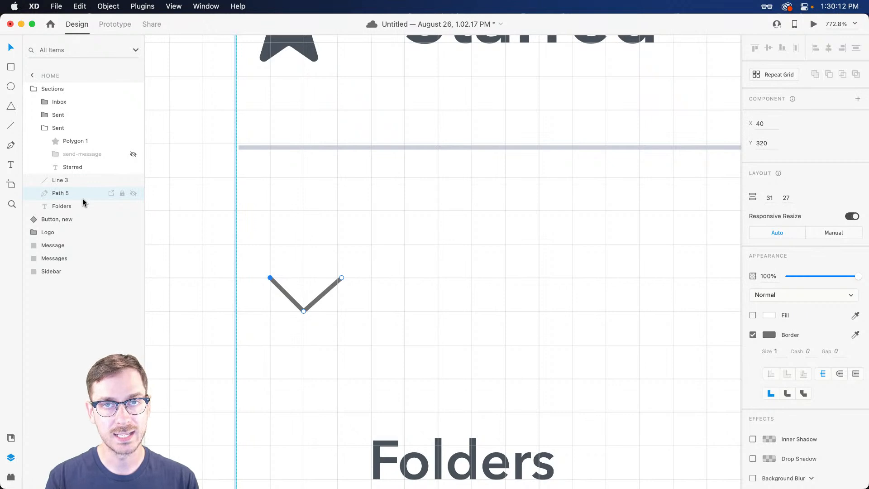
key("Delete")
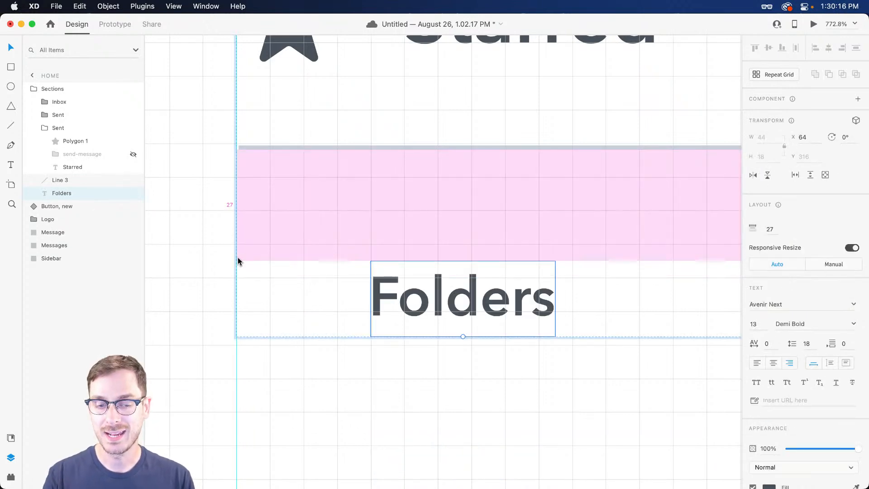
key("super+apostrophe")
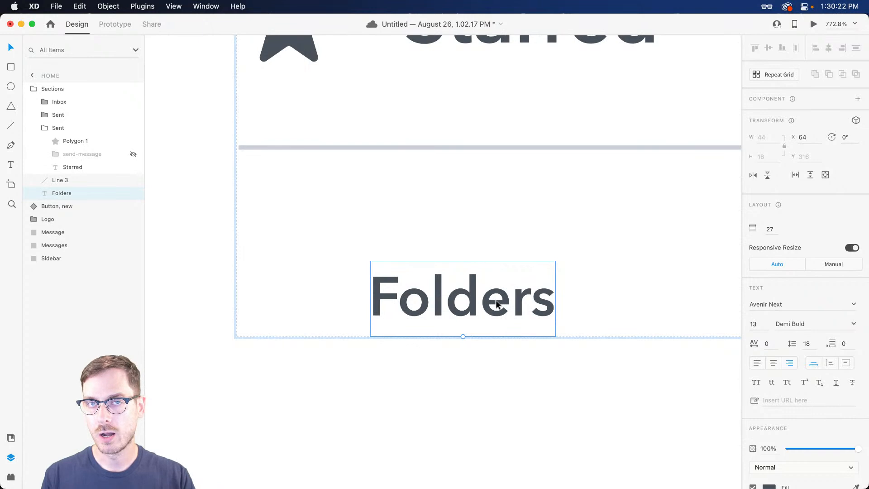
Group the Folders text into a group named 'Header'
key("super+g")
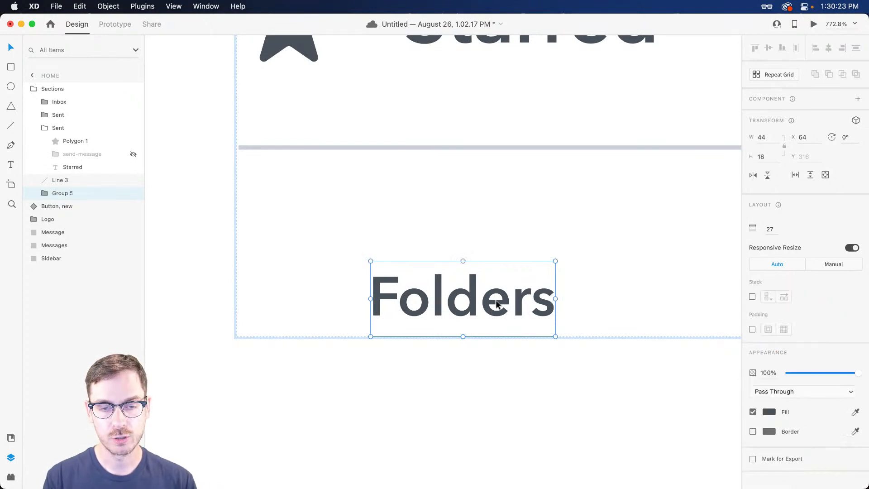
double_click(62, 194)
type("Header")
key("Return")
left_click(42, 194)
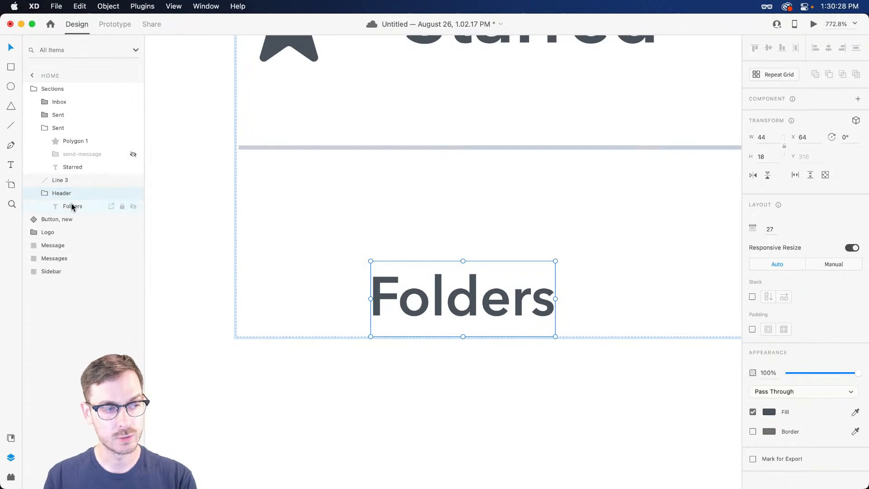
left_click(71, 204)
Pen-draw a V-shaped chevron beside the Folders heading
key("super+apostrophe")
key("p")
left_click(270, 278)
left_click(303, 311)
left_click(343, 278)
left_click(338, 279)
key("Escape")
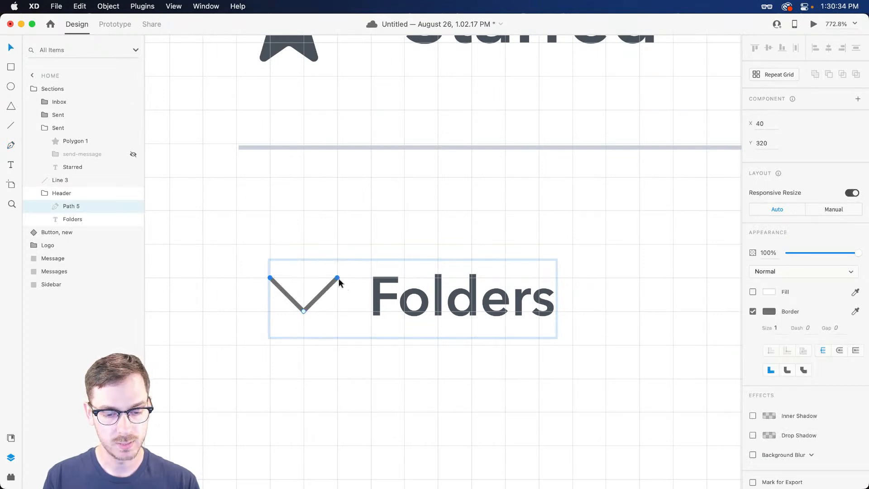
Toggle layout guides and square grid, ending with guides shown and grid hidden
key("super+semicolon")
key("super+apostrophe")
key("super+semicolon")
key("super+apostrophe")
key("super+semicolon")
key("super+apostrophe")
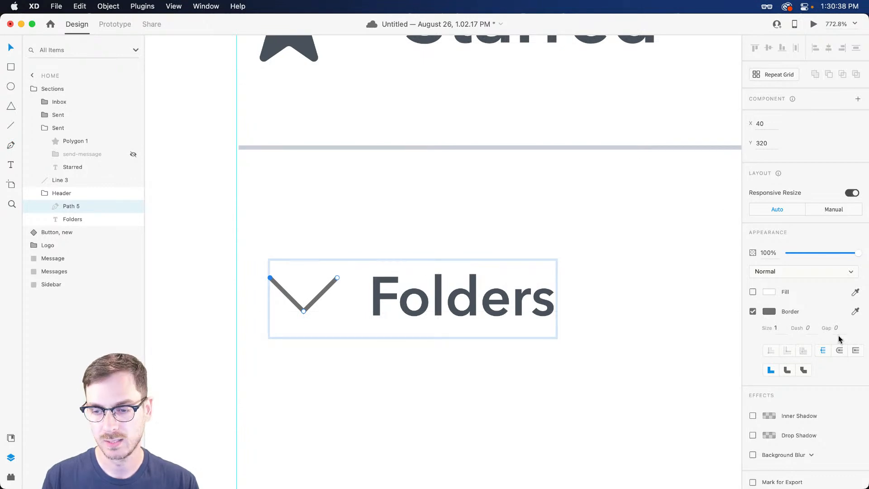
Give the chevron a 3-width outside stroke in the Folders colour with a rounded join
left_click(776, 327)
key("Up")
key("Up")
key("Return")
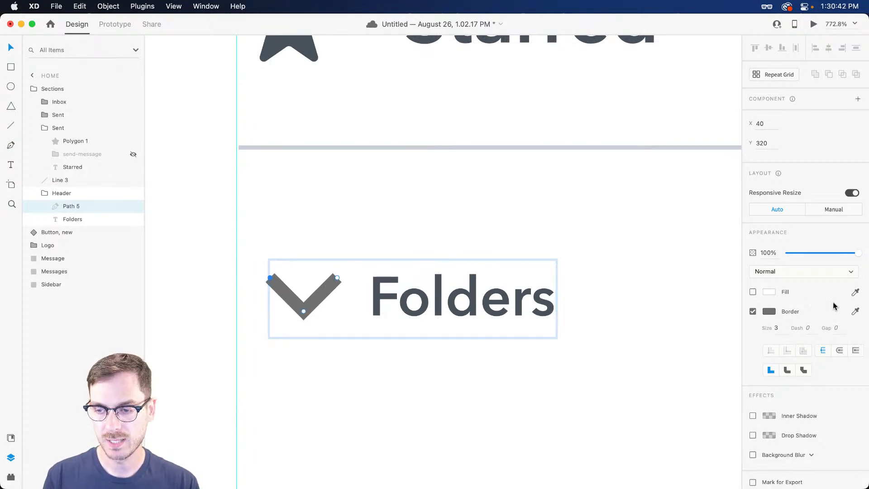
left_click(856, 312)
left_click(498, 294)
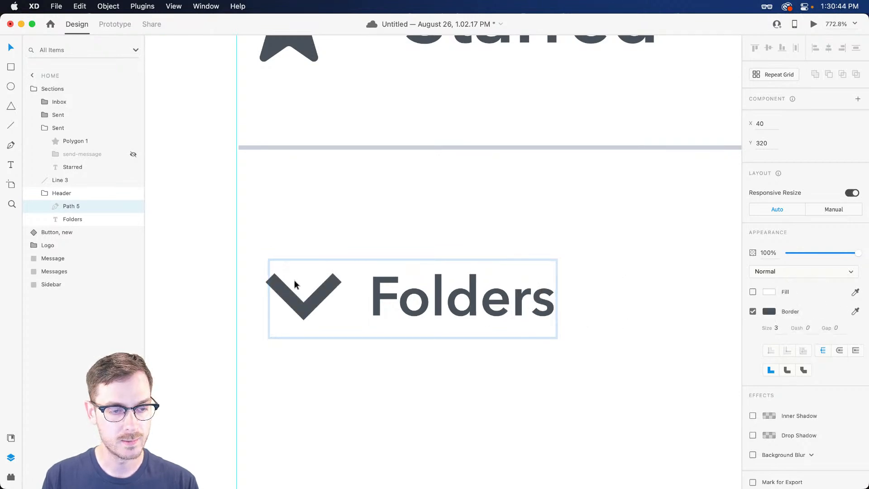
left_click(839, 351)
left_click(787, 371)
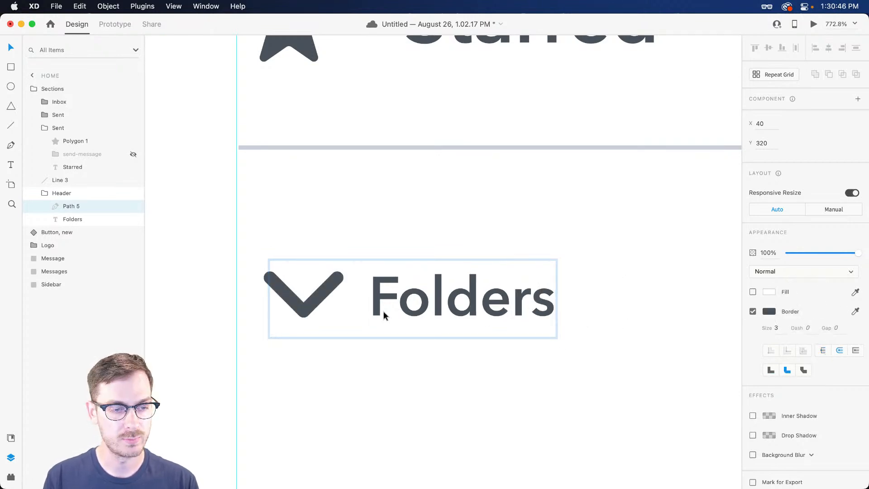
Scale the chevron down to 16×8 icon size and preview the design
double_click(335, 279)
key("Escape")
left_click_drag(338, 277, 326, 284)
key("super+Return")
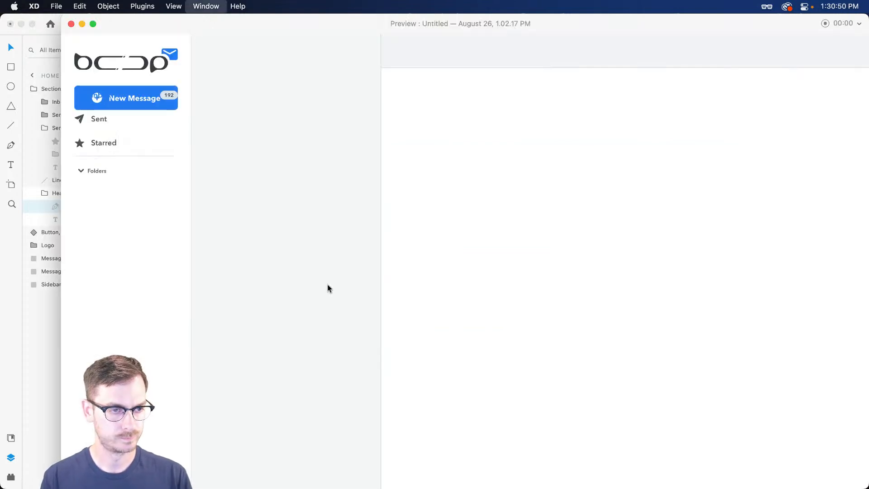
Dismiss the password manager prompt and close the design preview
key("super+backslash")
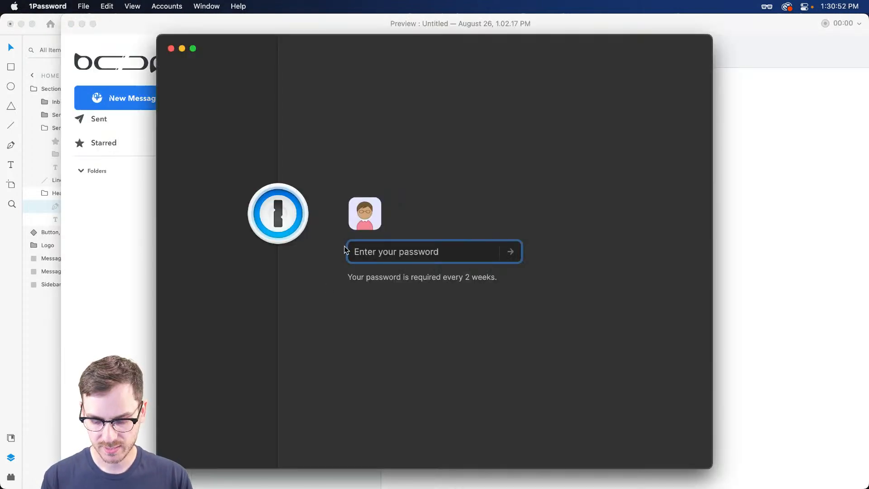
key("Escape")
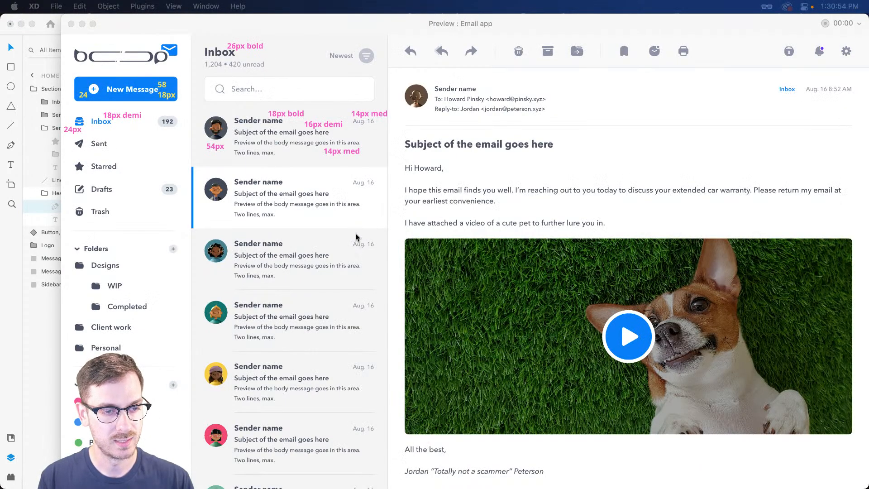
left_click(420, 227)
key("super+w")
left_click(312, 295)
key("super+Return")
key("super+w")
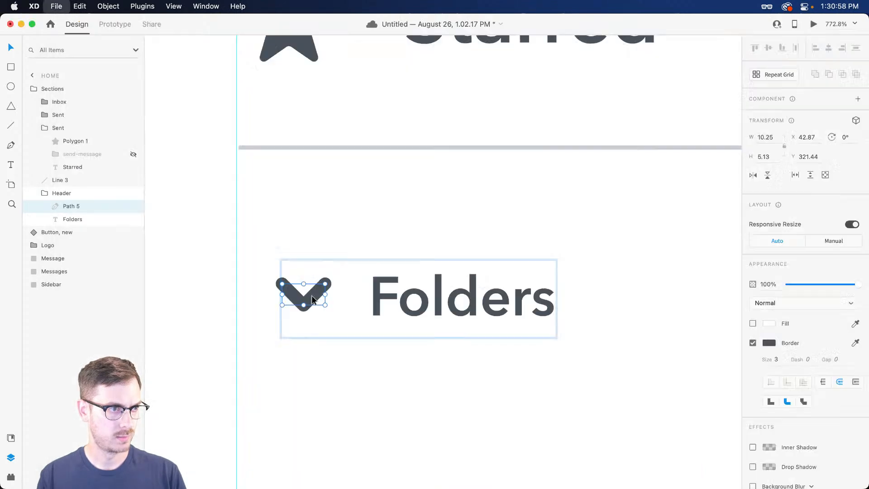
Nudge the chevron left, shrink it to about 9×4.5, and thin its stroke to 2
left_click_drag(312, 296, 290, 300)
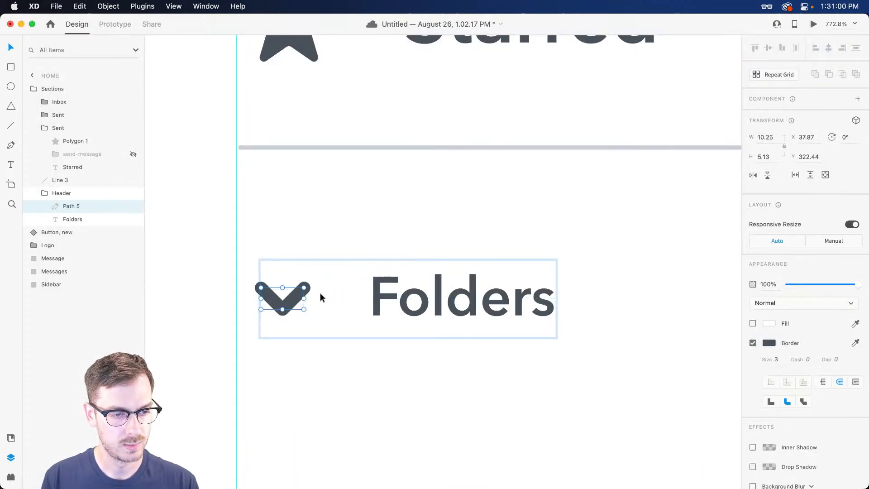
key("super+Return")
key("super+w")
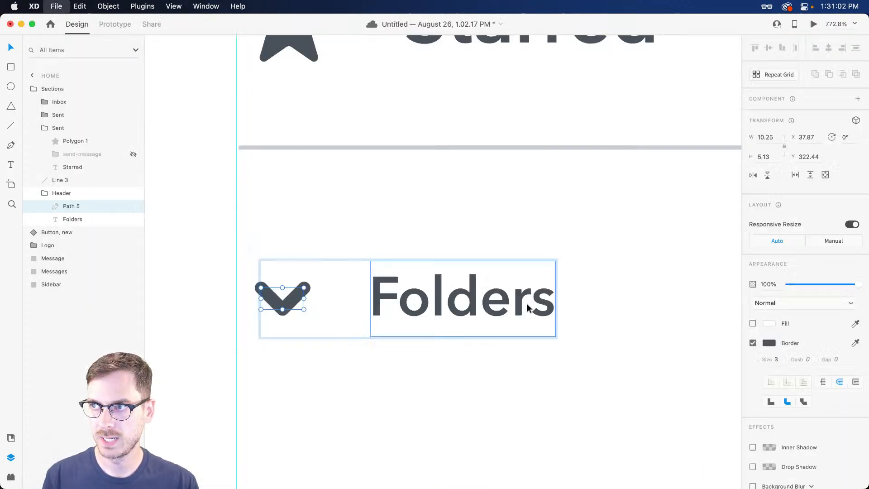
left_click_drag(308, 286, 304, 289)
type("2")
key("Return")
key("Left")
key("Left")
key("Left")
key("Left")
key("Left")
Move the Folders label left to X 55 beside the chevron and check the preview
left_click_drag(410, 311, 375, 310)
key("super+Return")
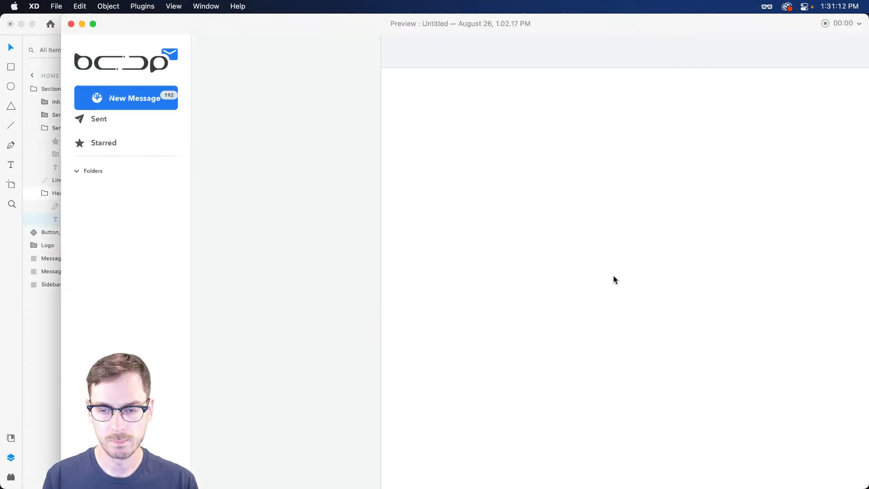
key("super+w")
Make the Folders label 14 pt Avenir Next Bold and left-aligned
left_click(761, 305)
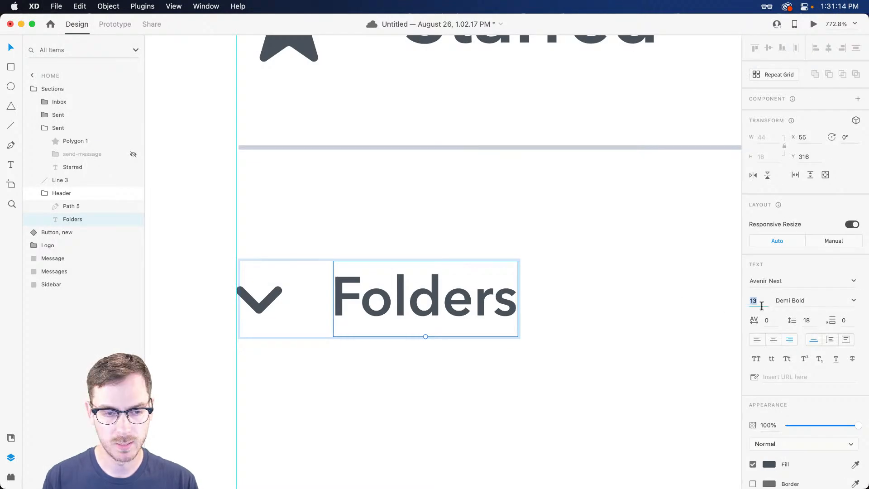
key("Up")
left_click(755, 343)
left_click_drag(458, 304, 478, 304)
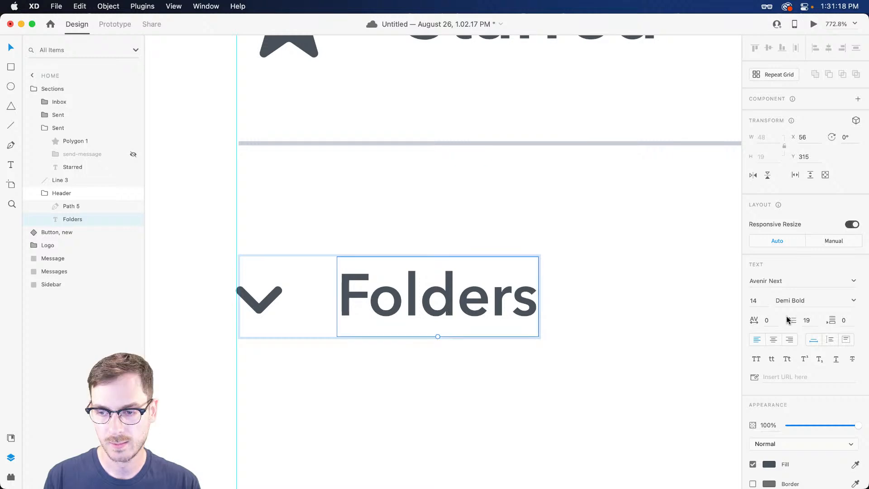
left_click(844, 312)
left_click(787, 380)
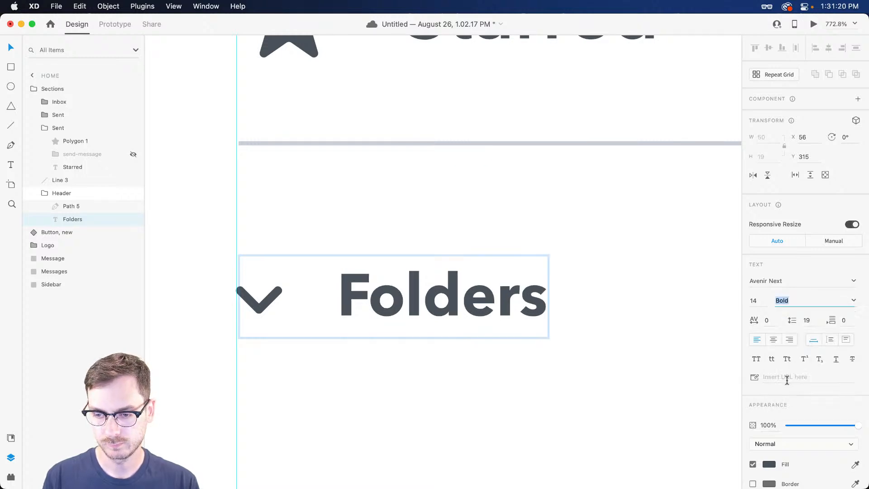
key("super+Return")
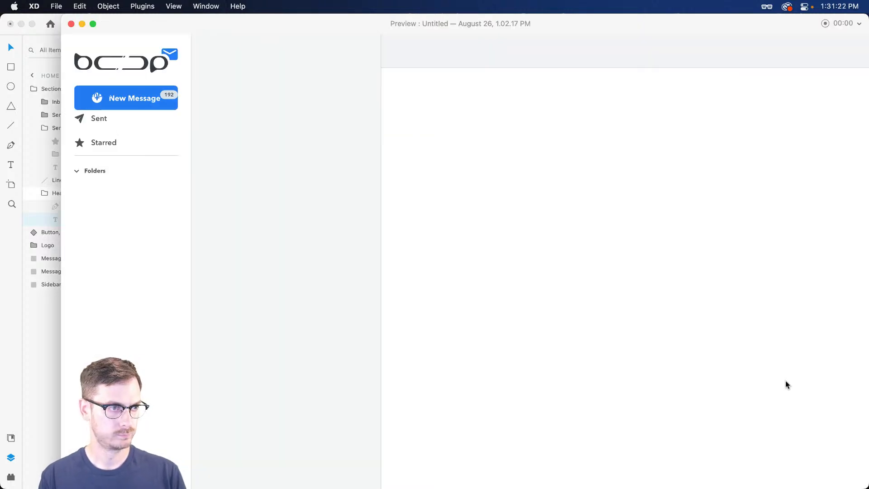
key("super+w")
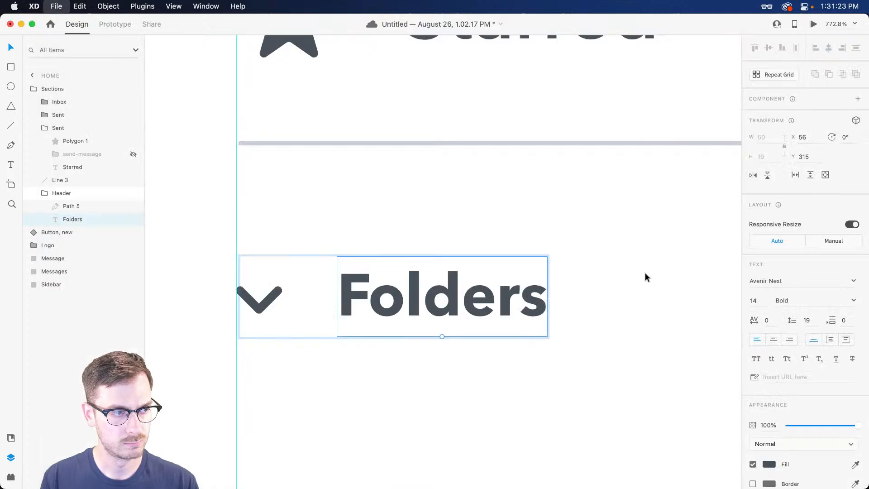
Drag the divider's padding to 32, placing it at Y 302 above Folders
left_click(448, 144)
left_click_drag(446, 99, 442, 160)
scroll(435, 292, "down", 5)
scroll(437, 292, "down", 3)
scroll(465, 342, "right", 2)
scroll(463, 341, "down", 3)
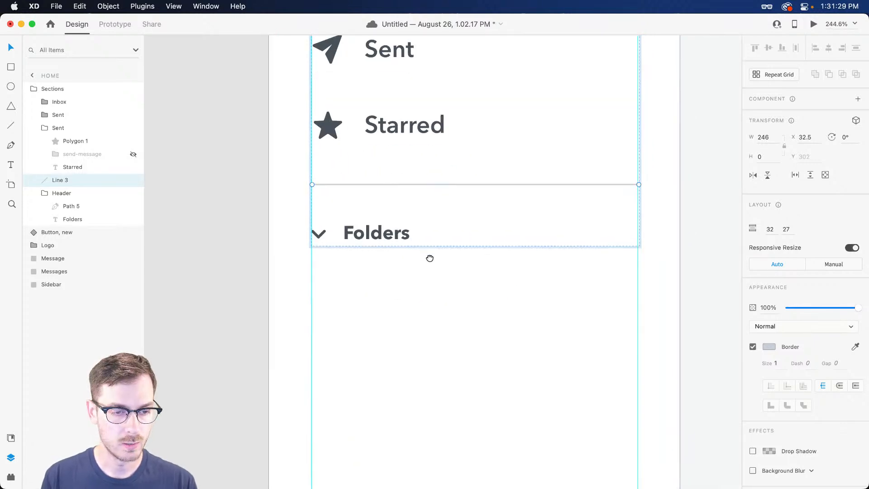
double_click(388, 234)
scroll(447, 242, "up", 3)
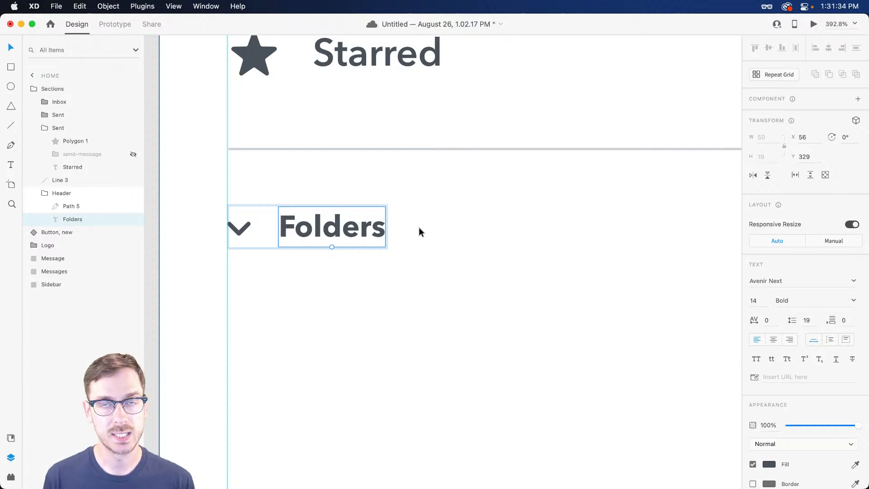
Draw an 18×18 circle to the right of the Folders heading
key("e")
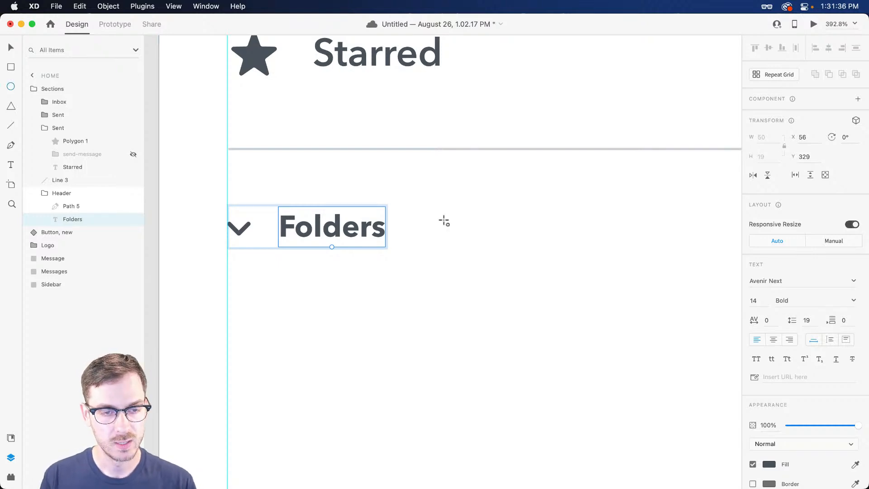
left_click_drag(442, 208, 475, 247)
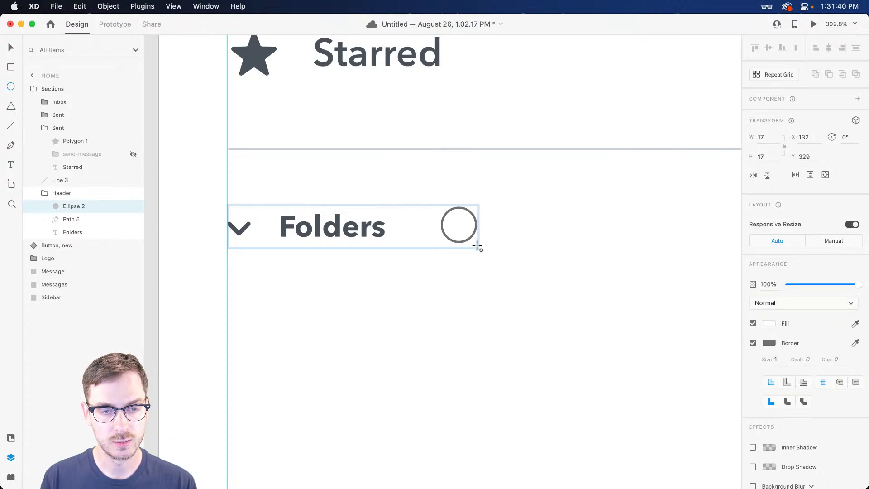
scroll(450, 219, "up", 3)
key("v")
key("super+Right")
key("super+Down")
Move the Sections group down to reveal the Inbox row with its 192 badge
scroll(522, 183, "down", 5)
scroll(537, 209, "right", 3)
scroll(532, 203, "up", 4)
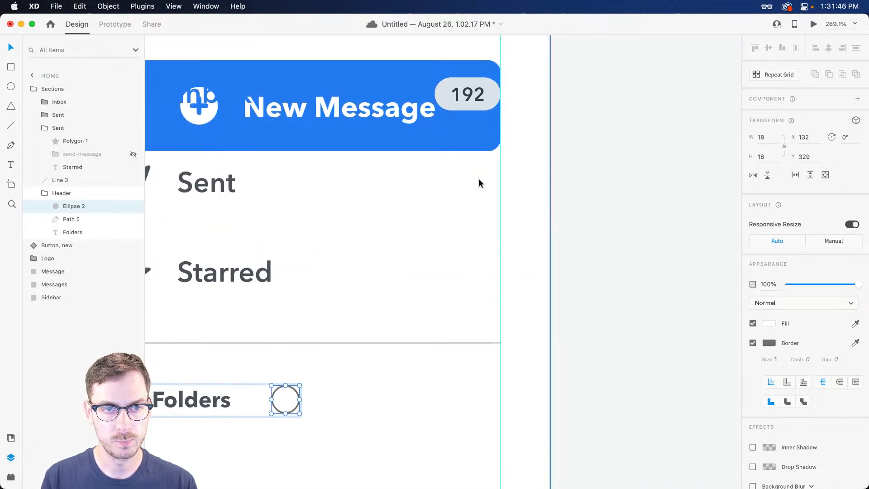
key("Escape")
key("Escape")
scroll(318, 214, "down", 5)
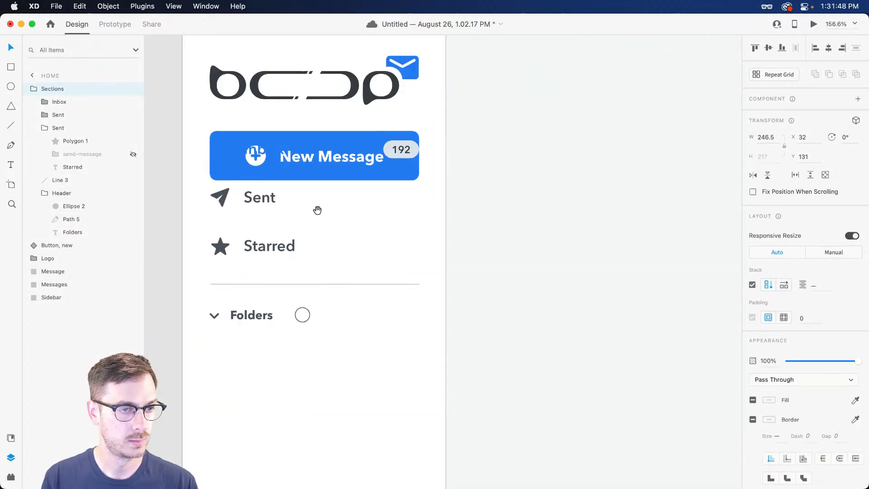
scroll(316, 210, "left", 3)
left_click_drag(368, 177, 352, 254)
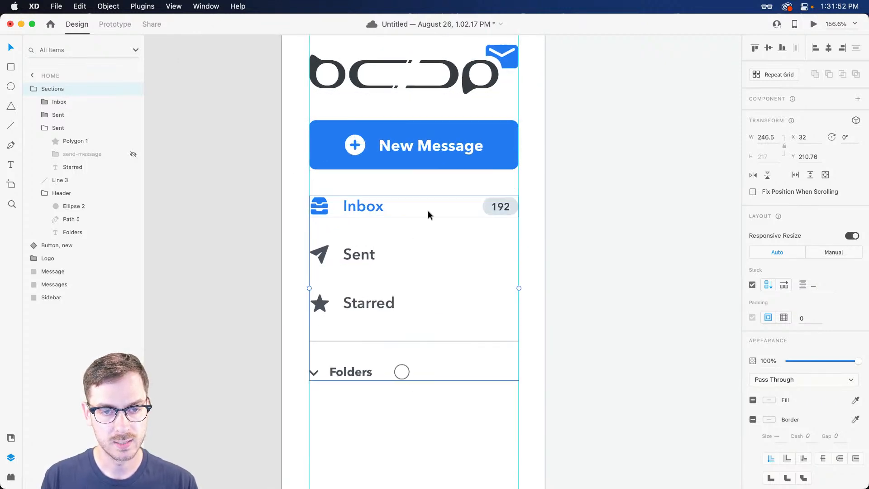
left_click(513, 207, "super")
Save #DCE3EB to the document Assets, fill the Folders circle with it, and remove its border
key("super+shift+y")
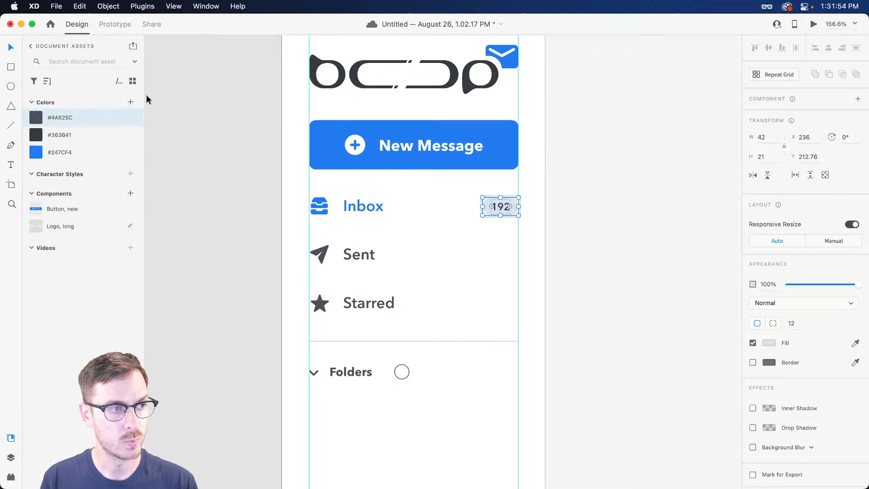
left_click(130, 102)
scroll(347, 347, "down", 3)
scroll(408, 309, "up", 5)
left_click(390, 269, "super")
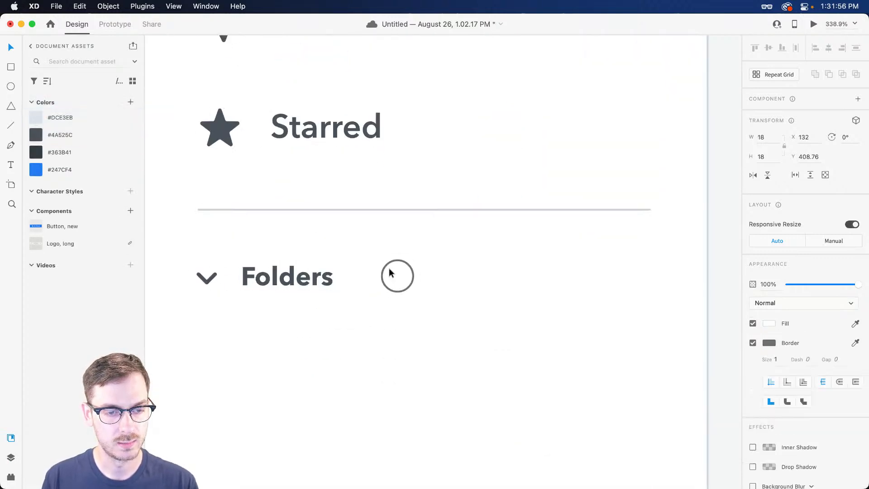
left_click(87, 119)
scroll(390, 275, "up", 4)
scroll(389, 279, "down", 2)
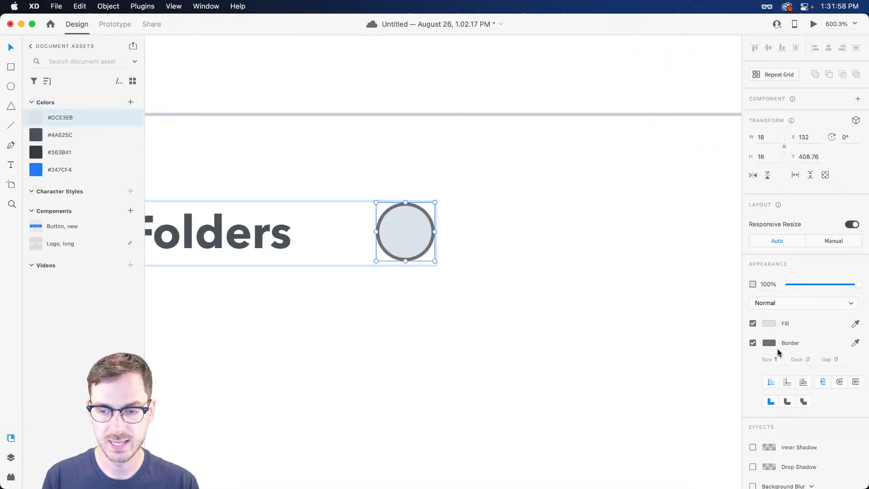
left_click(753, 343)
scroll(377, 238, "up", 4)
Draw a 2px round-capped line centred in the circle and rotate it 90° to form a plus
key("l")
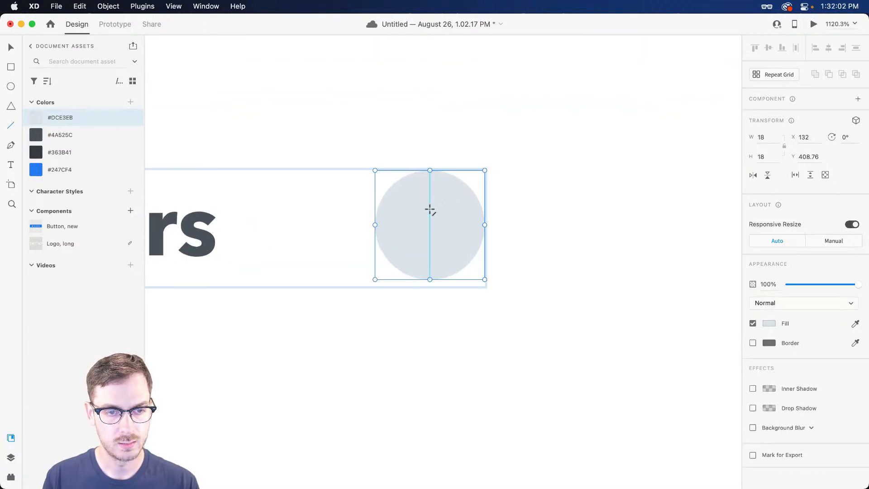
left_click_drag(433, 211, 433, 241)
left_click(781, 339)
type("2")
key("Return")
left_click(838, 362)
key("v")
left_click_drag(430, 224, 429, 224)
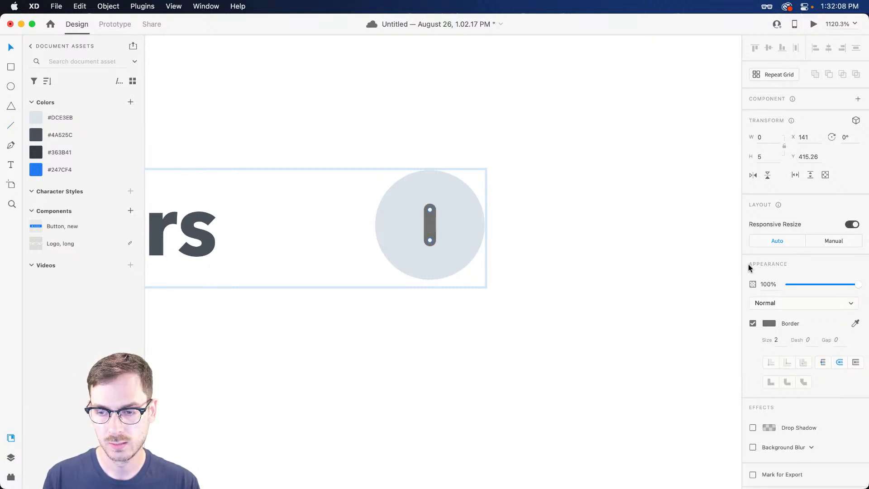
left_click(845, 137)
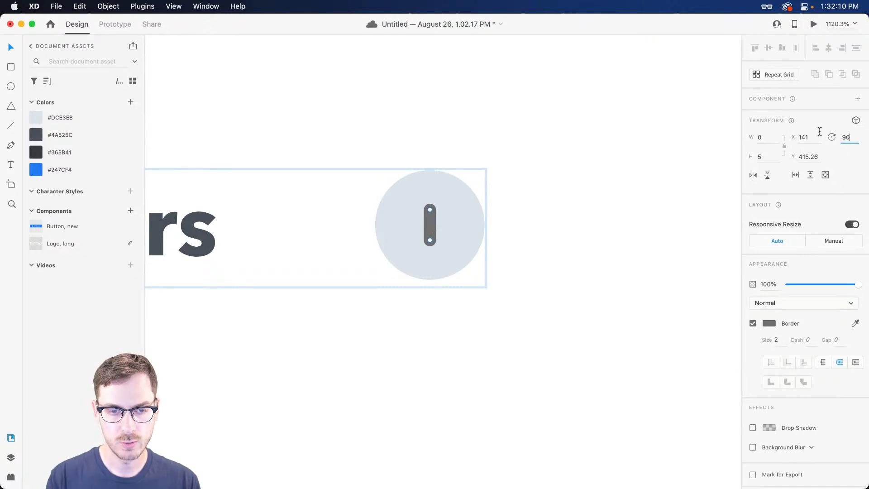
type("90")
key("Return")
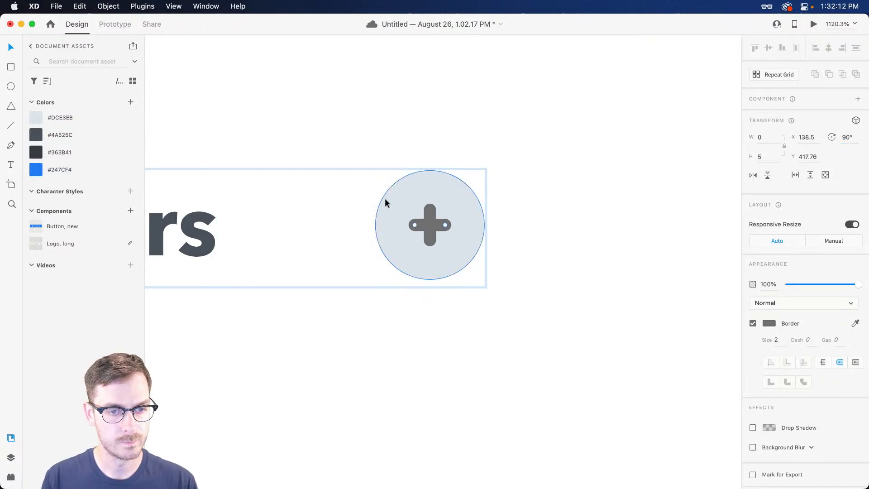
Apply #4A525C to the plus sign's strokes, check it in preview, and enlarge it slightly
right_click(88, 131)
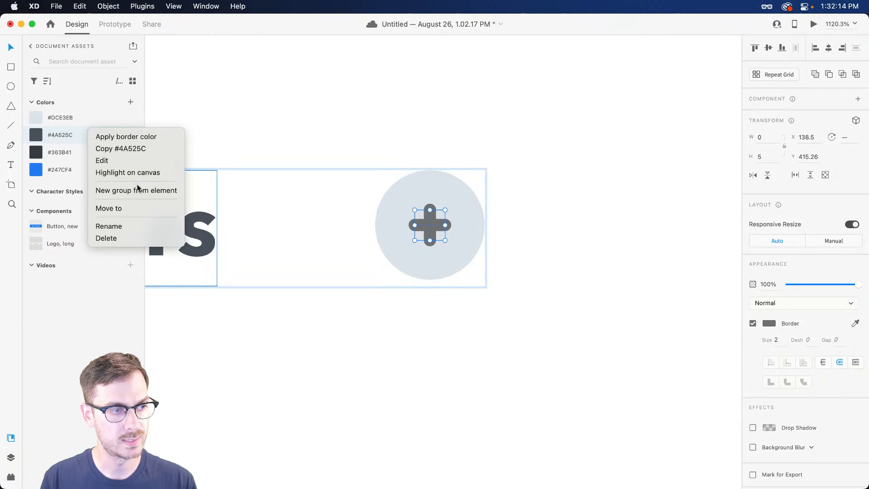
left_click(133, 137)
key("super+Return")
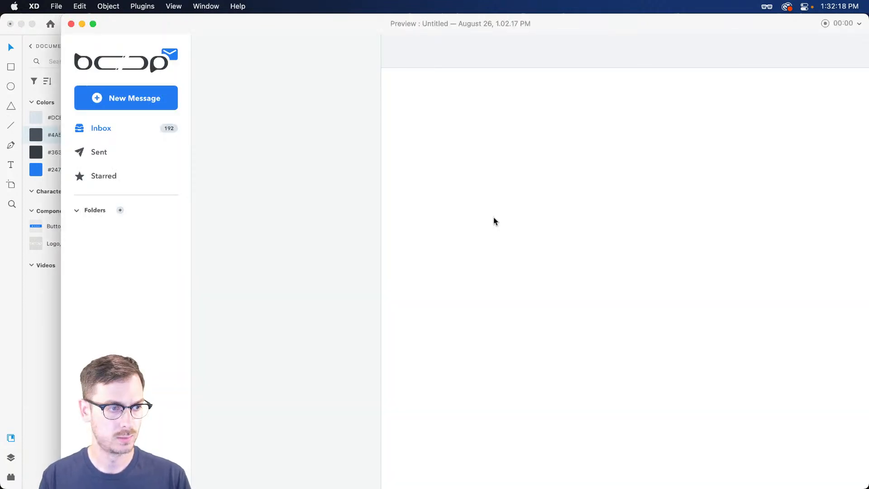
key("super+w")
left_click_drag(446, 242, 452, 243)
key("Escape")
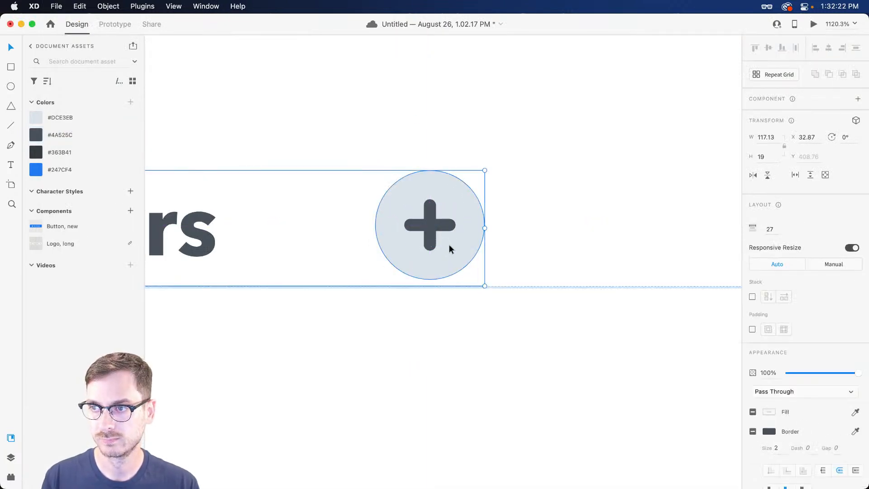
Group Line 5, Line 4 and Ellipse 2 and name the group 'Add'
scroll(451, 244, "down", 3)
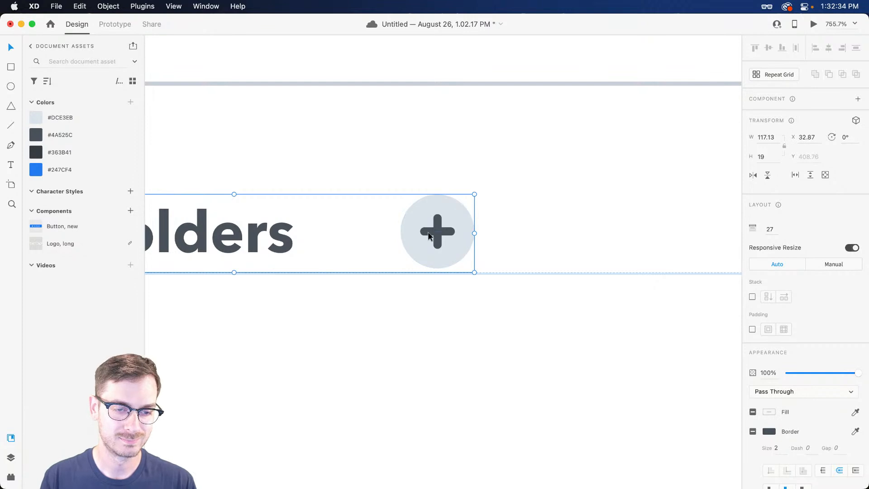
key("super+y")
double_click(439, 233)
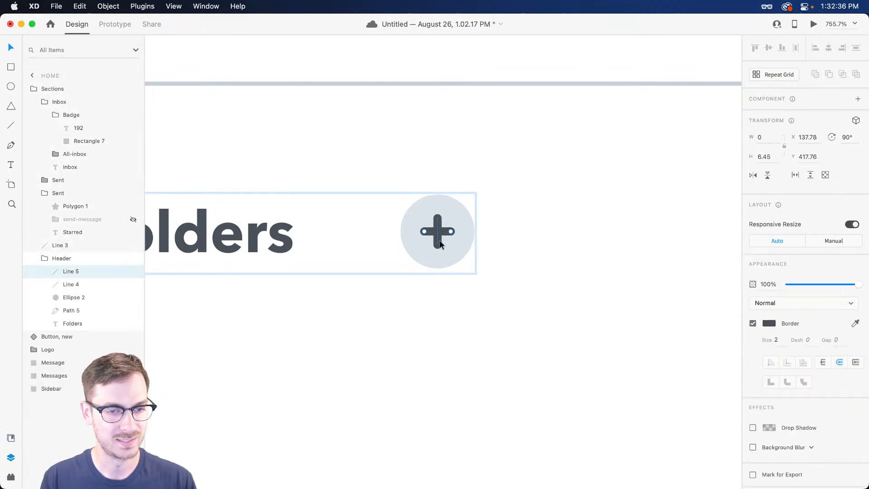
left_click(436, 219, "shift")
left_click(471, 219, "shift")
key("super+g")
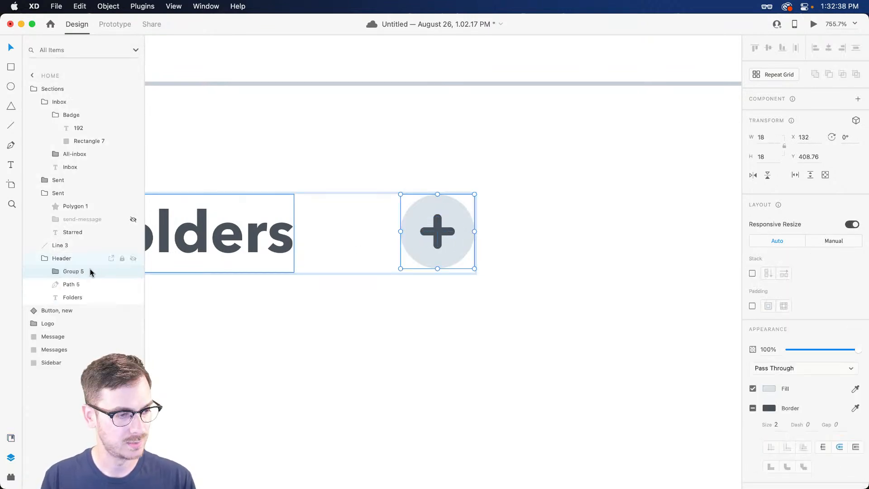
double_click(75, 271)
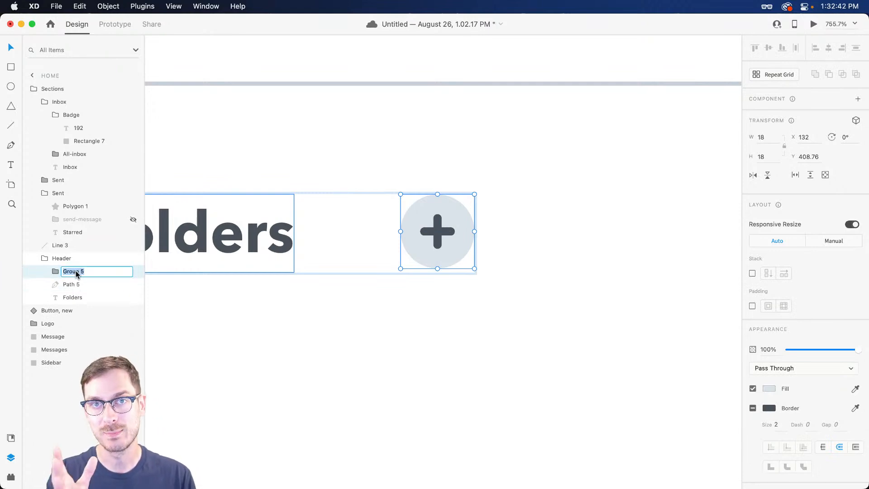
type("Add")
key("Return")
Move the Add button to the right end of the Folders row at X 260
scroll(327, 238, "down", 3)
scroll(423, 228, "down", 5)
left_click_drag(388, 219, 567, 223)
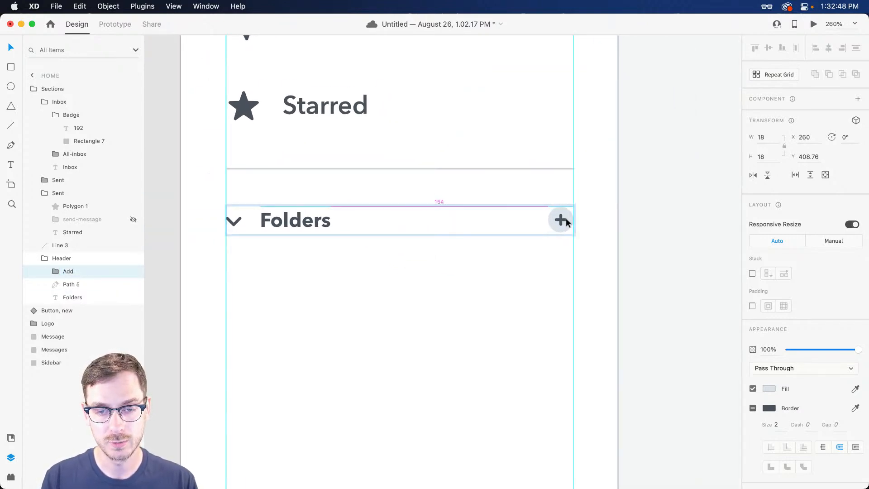
Select the Starred row group on the canvas and duplicate it with Cmd+D
left_click(315, 226)
scroll(317, 227, "down", 2)
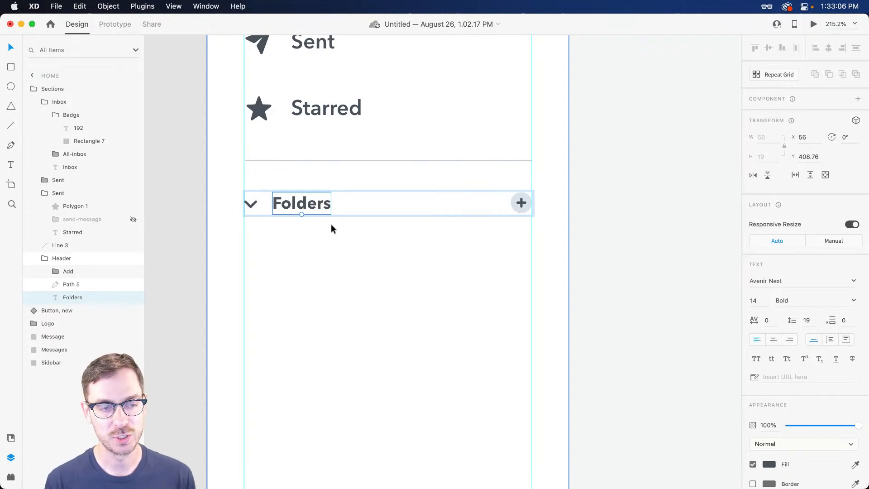
key("Escape")
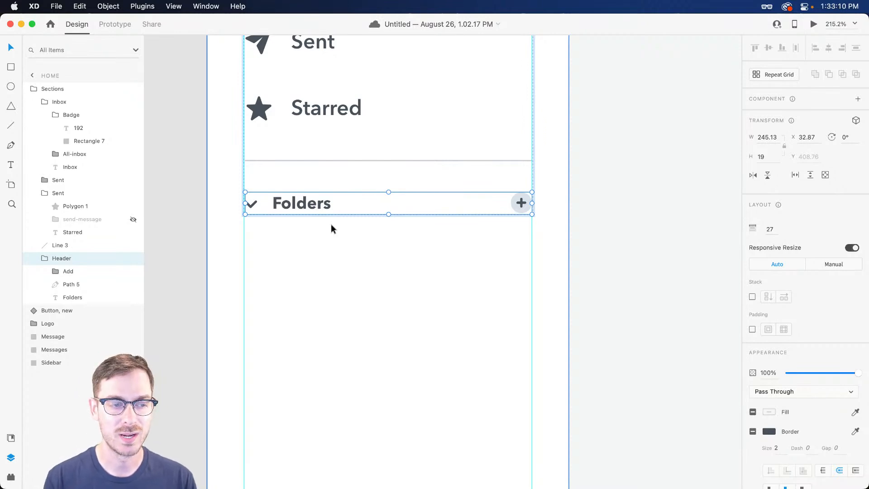
scroll(310, 212, "up", 5)
scroll(308, 206, "down", 2)
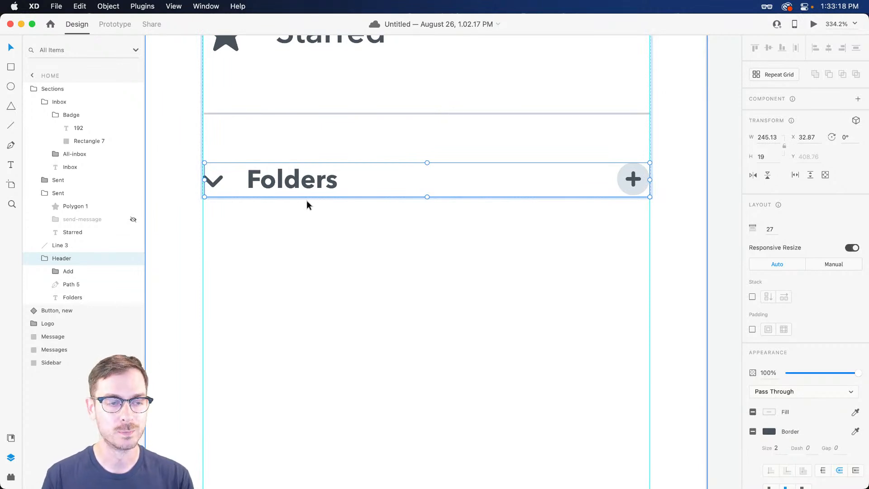
scroll(308, 205, "down", 4)
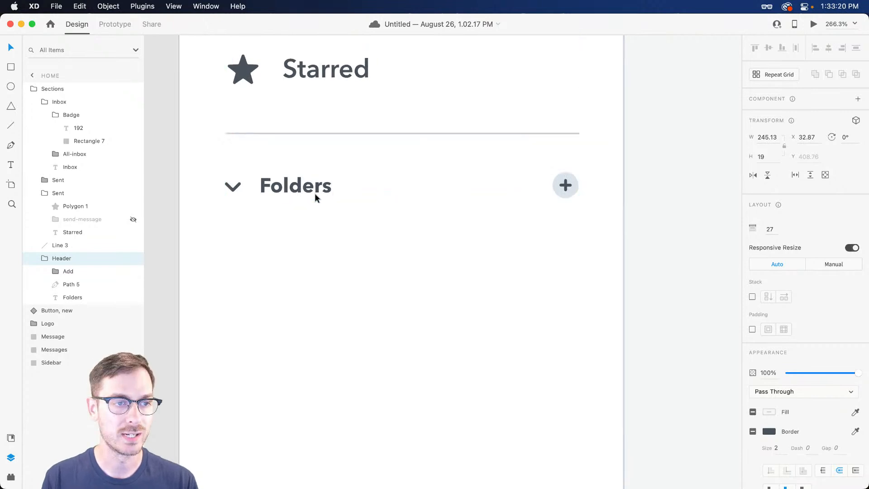
left_click(298, 116)
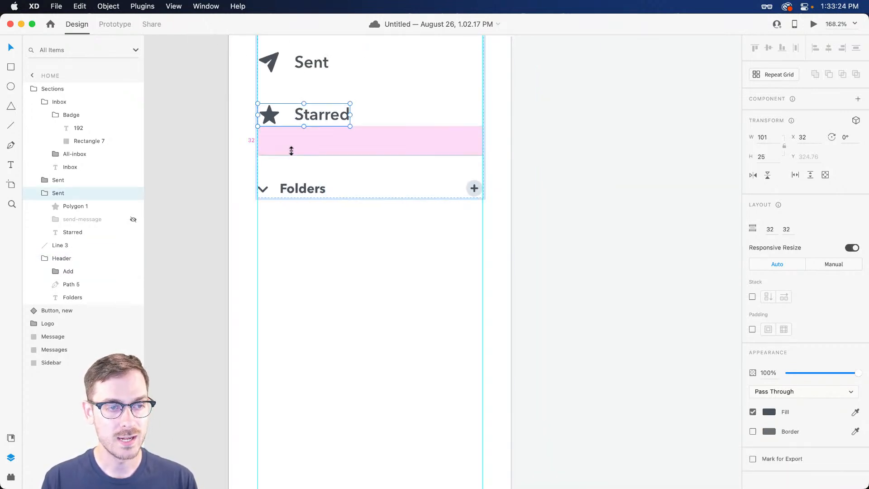
scroll(294, 116, "up", 4)
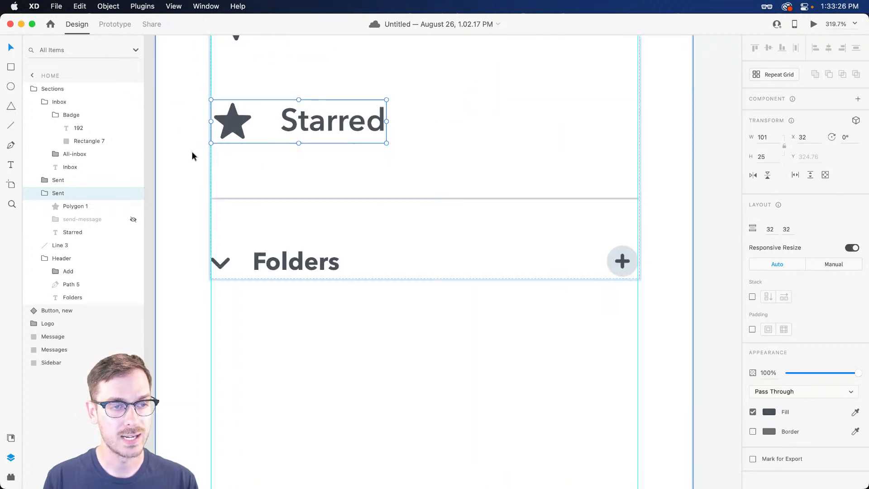
key("super+d")
scroll(307, 159, "down", 3)
Move the duplicate Starred row under the Folders heading with a 32 gap
left_click(305, 134, "shift")
left_click_drag(305, 134, 299, 293)
left_click(315, 154)
double_click(315, 135)
left_click_drag(292, 214, 299, 202)
scroll(299, 203, "down", 4)
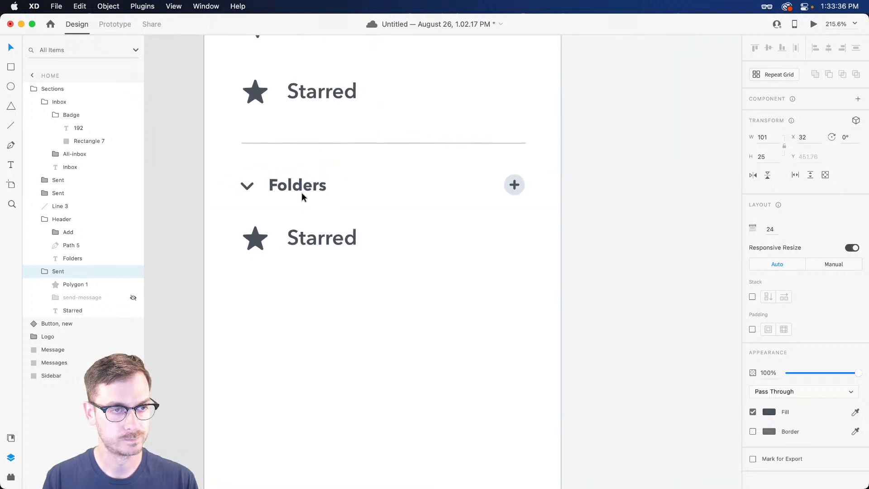
scroll(299, 203, "up", 2)
left_click_drag(306, 256, 309, 265)
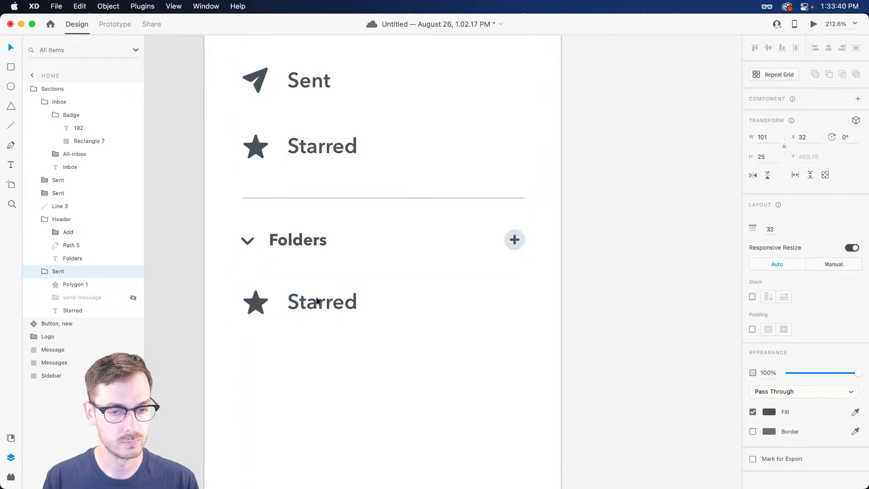
scroll(316, 302, "down", 5)
scroll(317, 302, "up", 7)
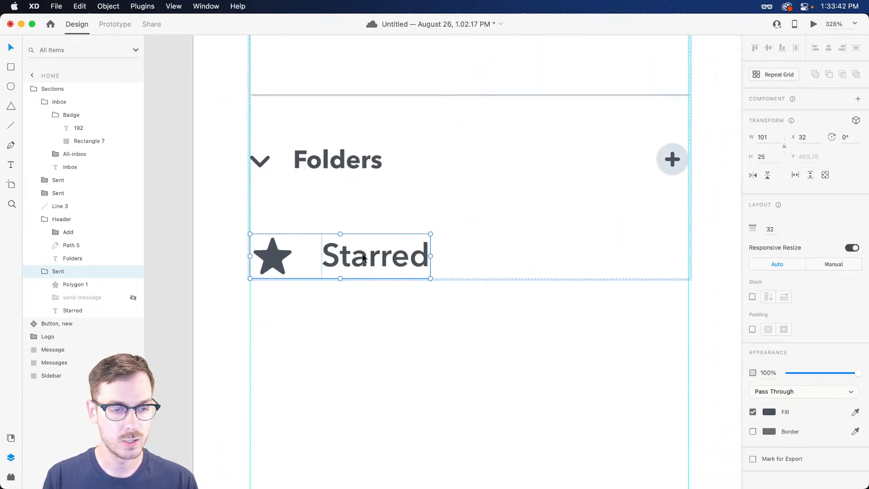
Change the duplicate row's label from Starred to 'Designs'
double_click(363, 258)
type("Design")
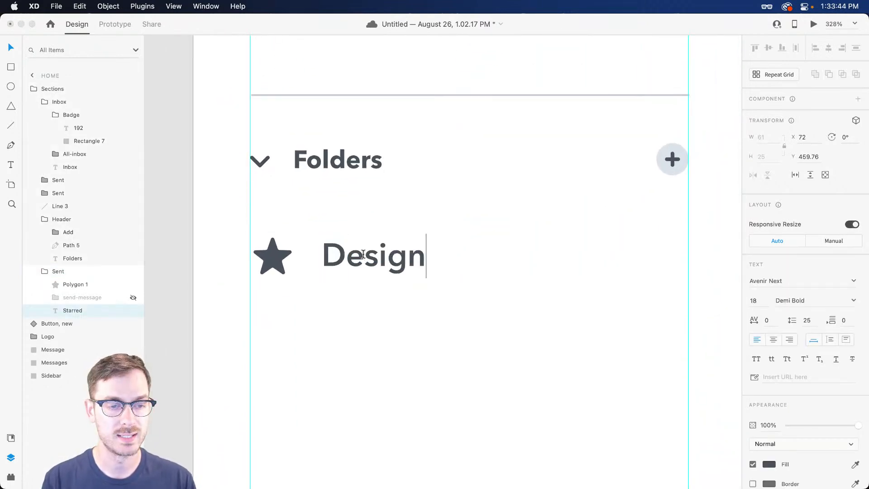
type("s")
key("Escape")
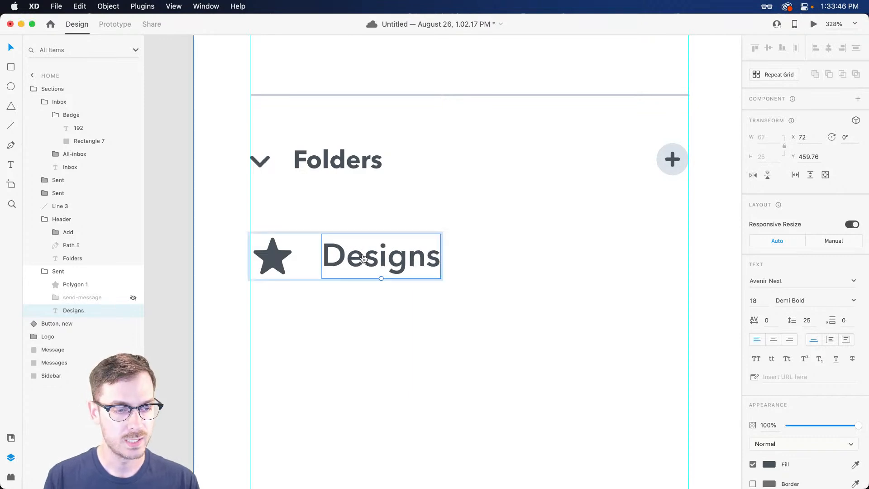
key("super+Tab")
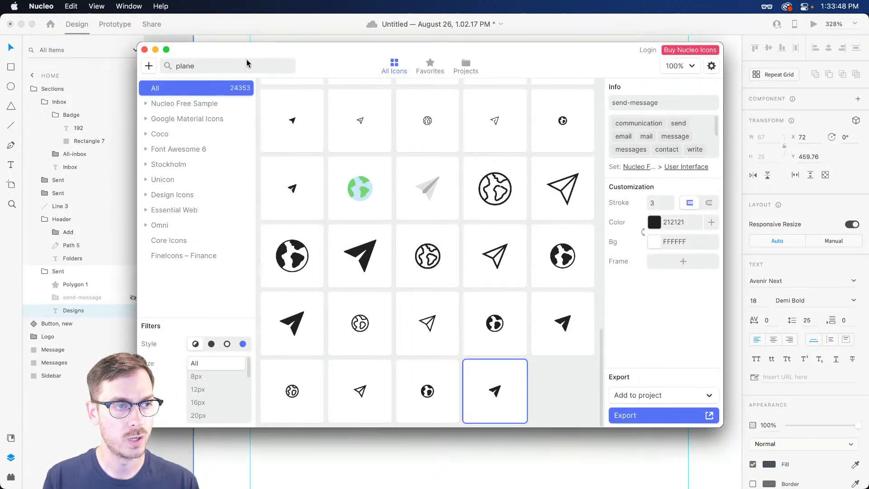
Search Nucleo for 'folder' and pick the solid Unicon Bold folder icon
left_click_drag(236, 64, 126, 62)
type("folode")
key("BackSpace")
key("BackSpace")
key("BackSpace")
type("der")
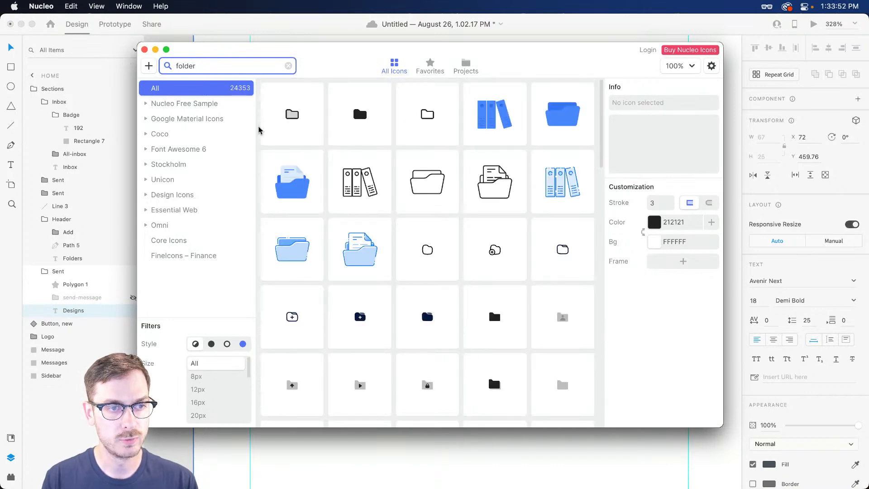
scroll(421, 193, "down", 3)
left_click(420, 191)
Paste the 24×24 folder icon into the XD design
key("super+Tab")
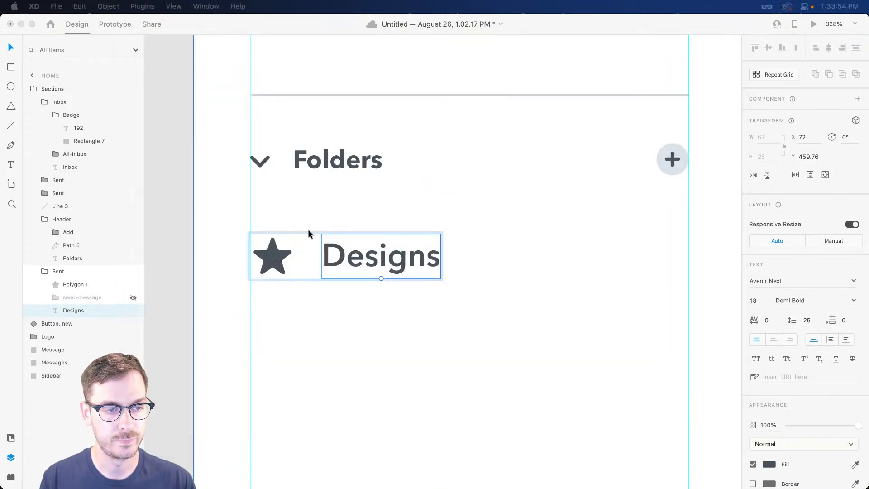
key("super+Tab")
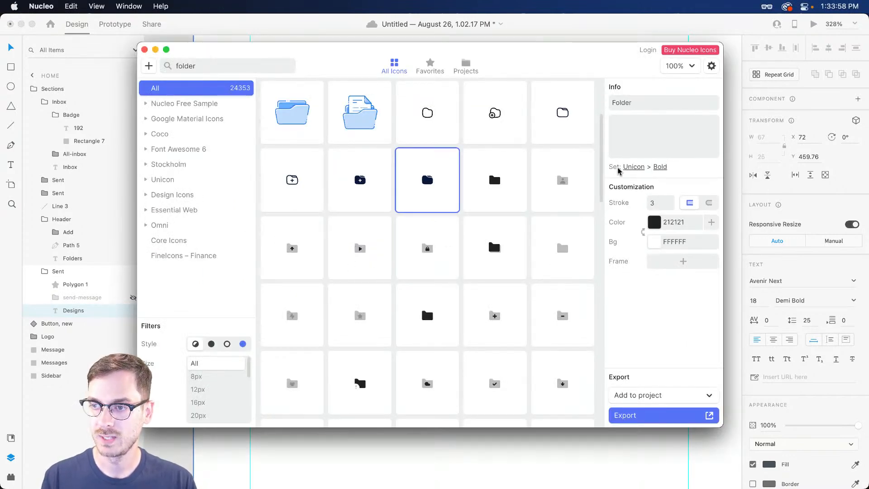
key("super+Tab")
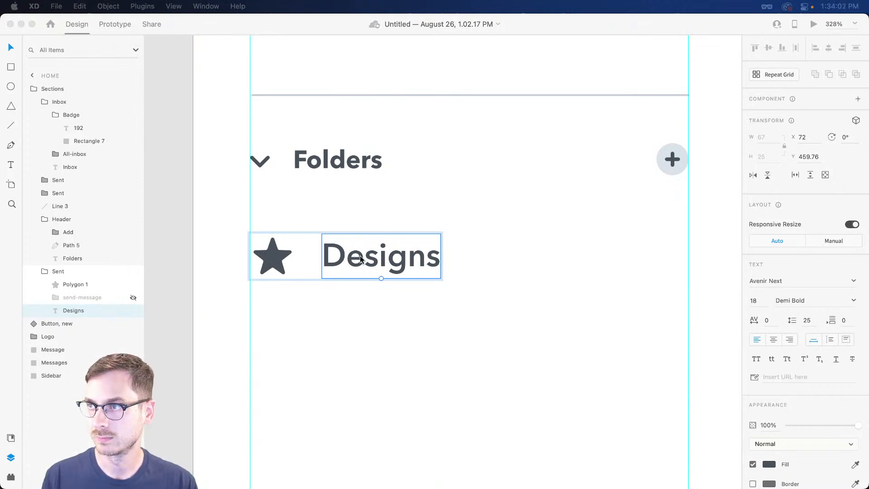
key("super+v")
left_click_drag(352, 259, 430, 232)
Place the folder icon over the star, colour it with the Designs text grey, and delete the star and send-message layers
left_click_drag(562, 246, 366, 239)
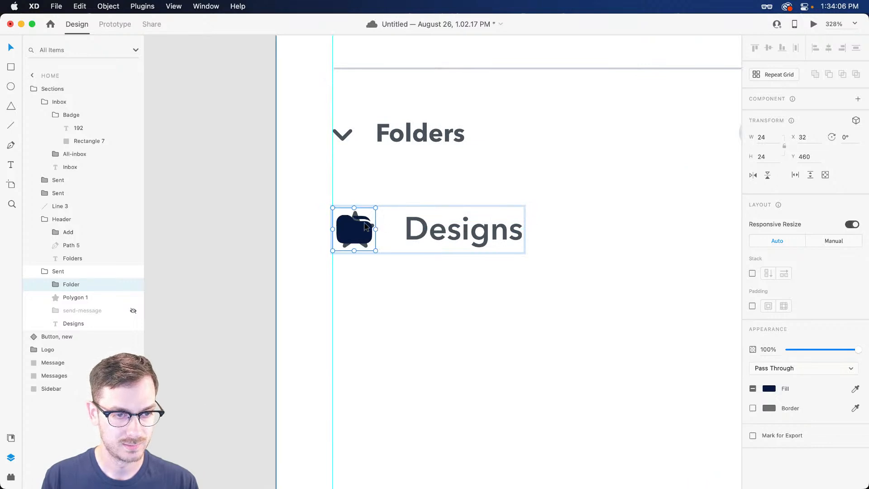
key("i")
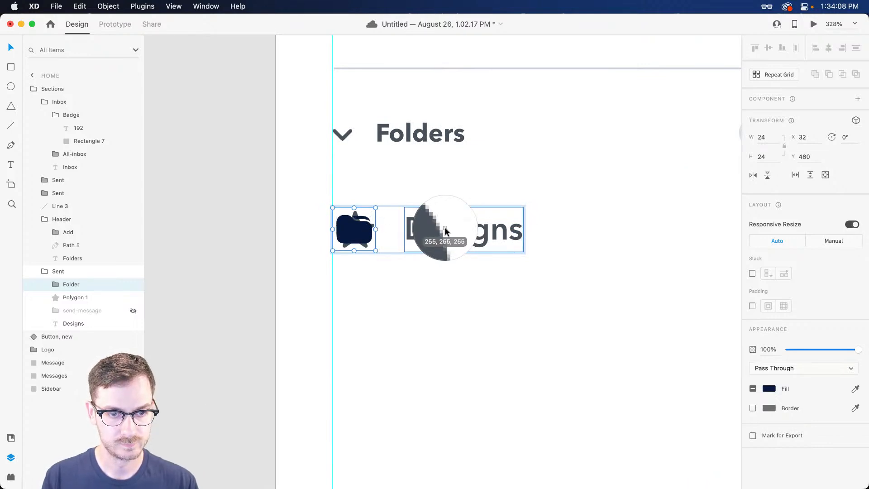
left_click(438, 229)
left_click(81, 297)
key("Delete")
left_click(84, 296)
key("Delete")
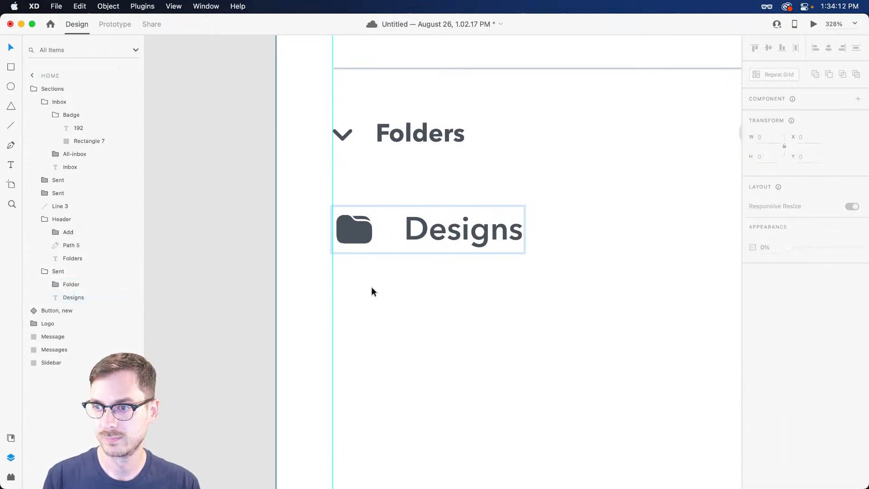
Select the Designs row group and duplicate it
scroll(466, 277, "down", 3)
left_click(474, 285)
left_click_drag(475, 287, 386, 250)
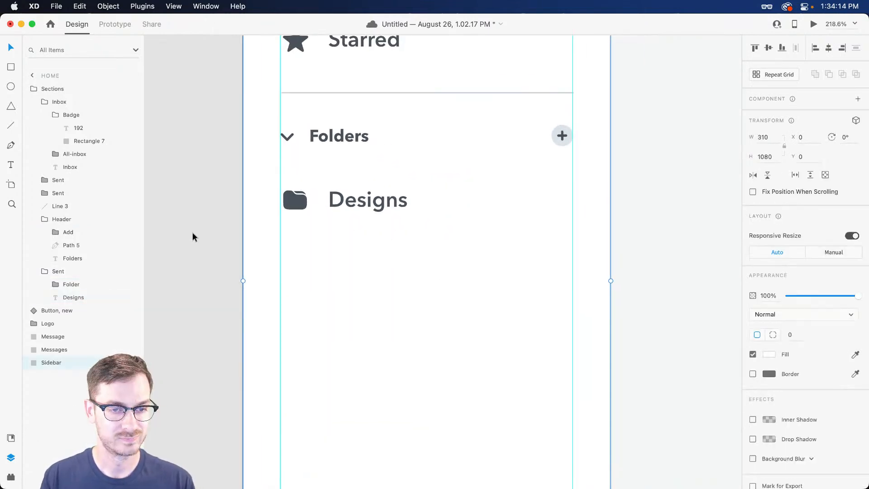
scroll(264, 238, "down", 5)
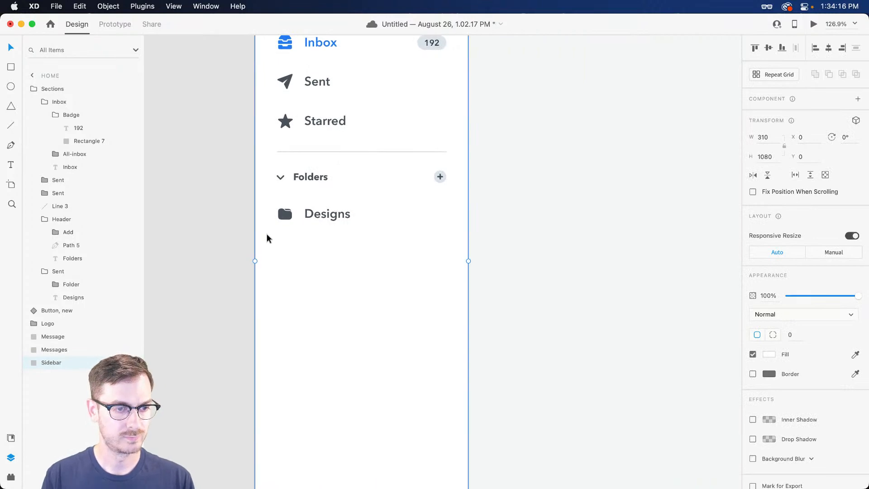
scroll(286, 222, "up", 5)
double_click(352, 209)
key("super+d")
Indent the copied row under Designs and rename it 'WIP'
left_click_drag(353, 211, 398, 278)
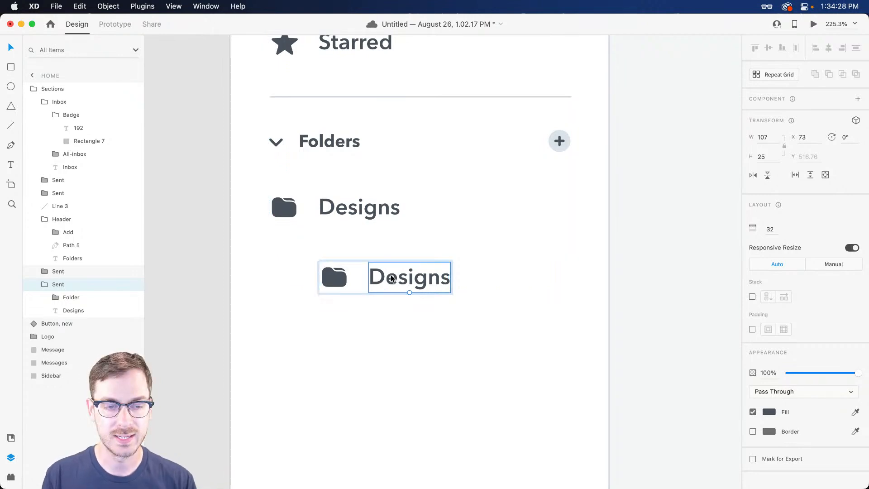
double_click(392, 279)
type("WIP")
key("Escape")
key("Escape")
Duplicate the WIP row and rename the copy 'Completed'
key("super+d")
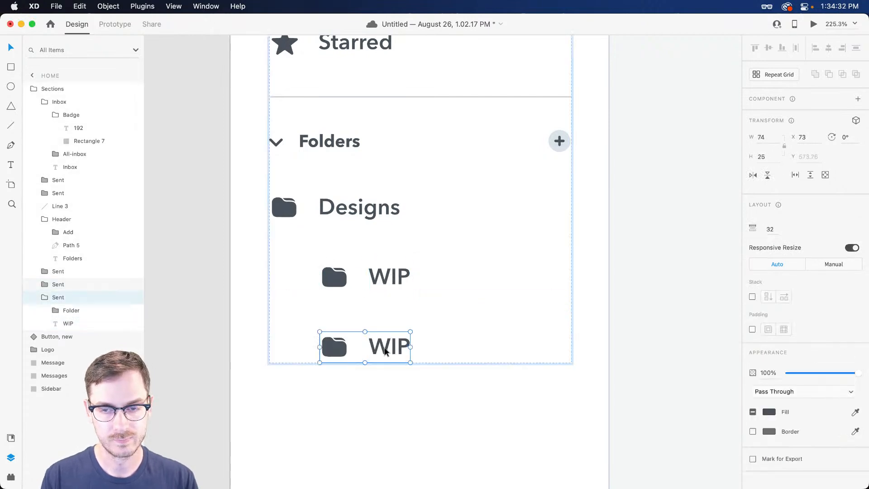
double_click(385, 351)
double_click(384, 348)
type("Completed")
key("Escape")
scroll(371, 329, "down", 10)
left_click(493, 273)
left_click_drag(494, 271, 426, 229)
left_click(248, 198)
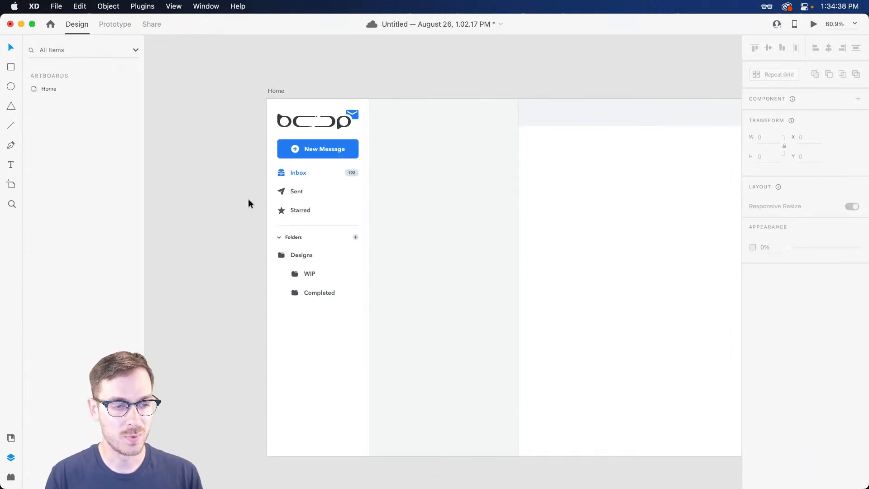
Set the gap above the Folders header to 33
left_click(291, 237)
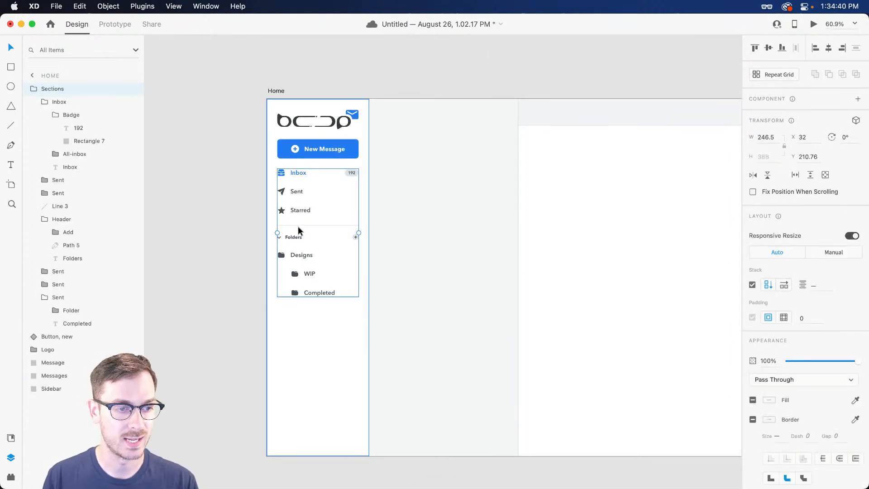
double_click(295, 238)
left_click_drag(301, 231, 302, 230)
left_click(221, 218)
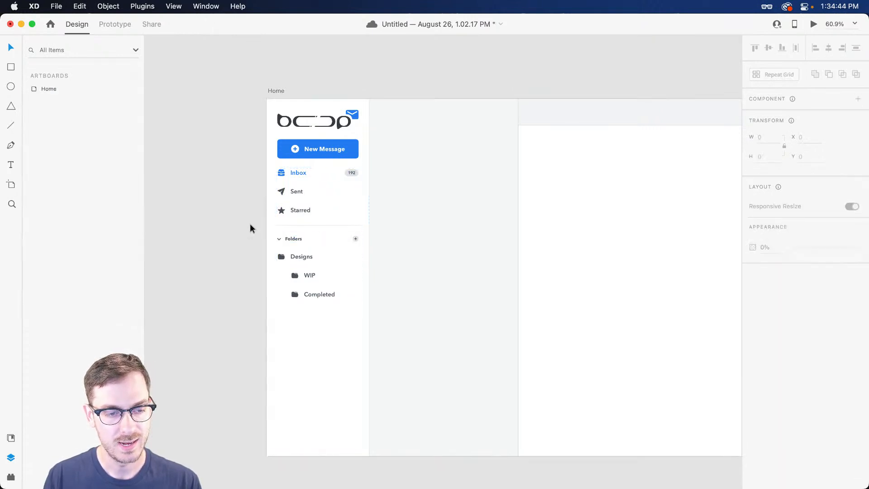
Paste the complete Sidebar group with Drafts, Trash, Client work, Personal and Labels onto the Home artboard
scroll(217, 221, "right", 4)
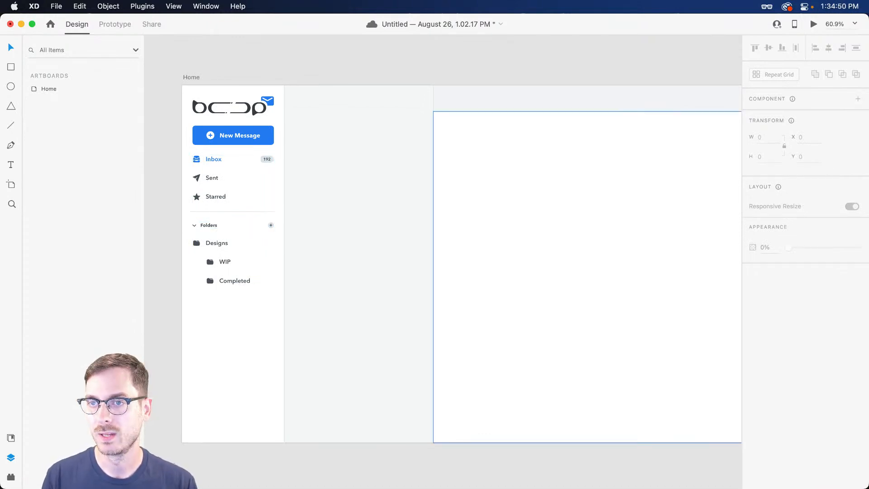
left_click(248, 218)
key("super+v")
key("super+z")
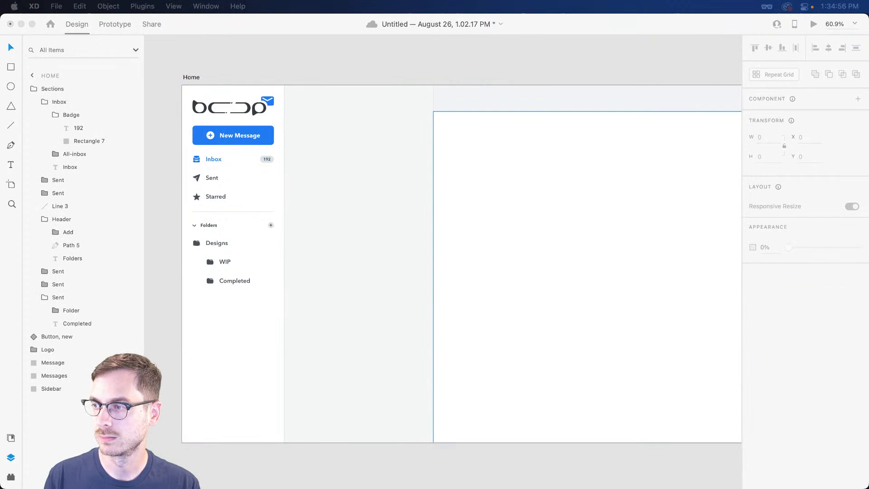
left_click(311, 293)
key("super+v")
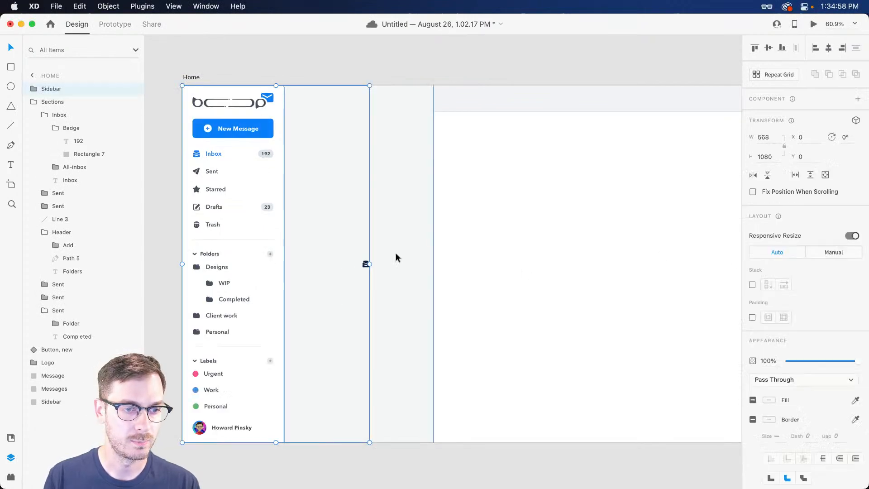
Position the pasted sidebar and combine the Sidebar, Sections and background rectangle into one Sidebar group
mouse_move(254, 225)
left_mouse_down()
mouse_move(272, 222)
mouse_move(244, 218)
left_mouse_up()
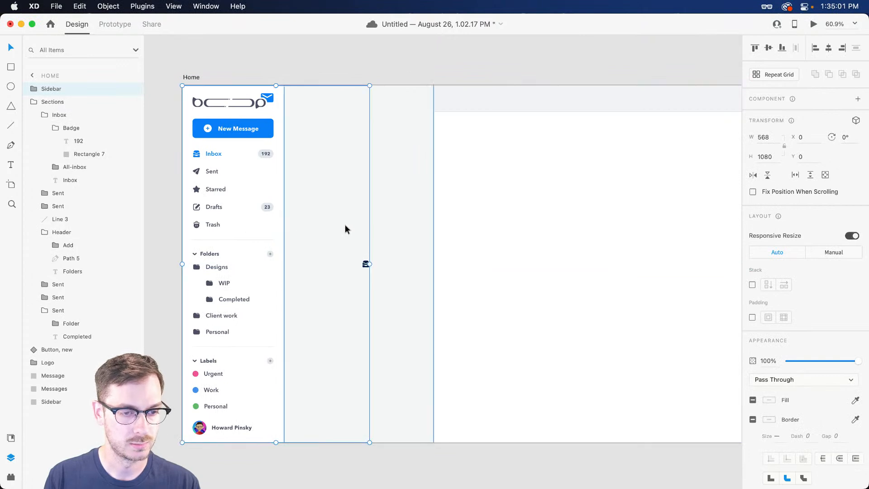
left_click(366, 264)
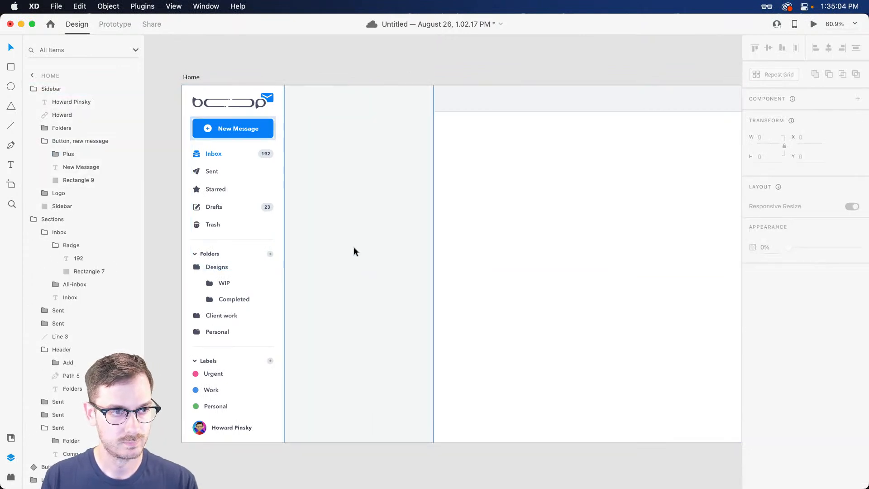
left_click(257, 201)
left_click(84, 90)
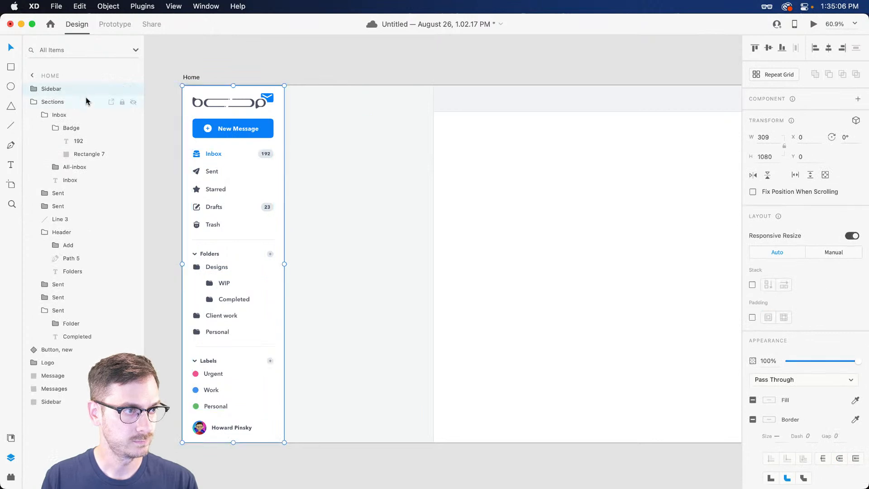
left_click(31, 103)
left_click(89, 105)
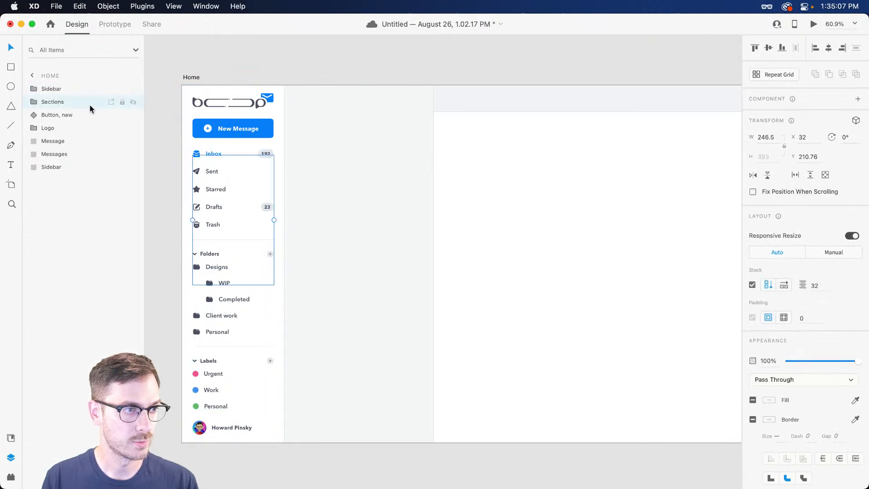
left_click(66, 167, "super")
key("Delete")
left_click(388, 123)
left_click(366, 64)
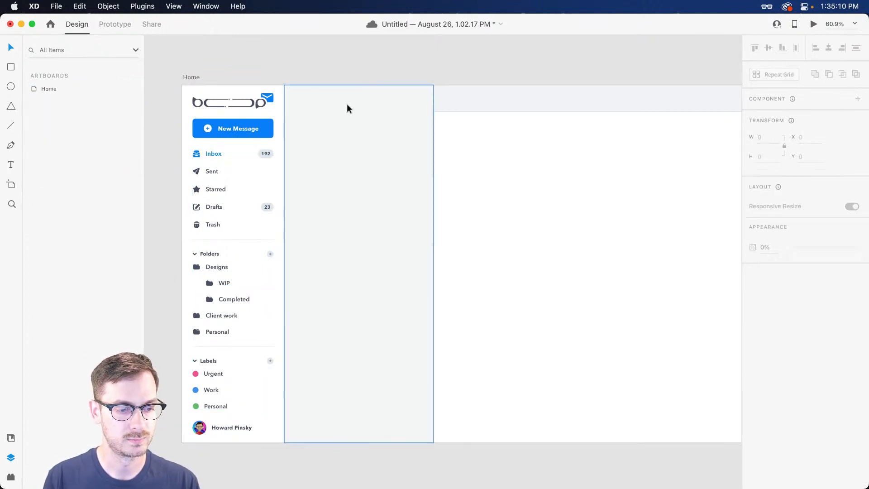
Select the 450×1080 light grey Messages panel at X 310 beside the sidebar
scroll(347, 104, "left", 2)
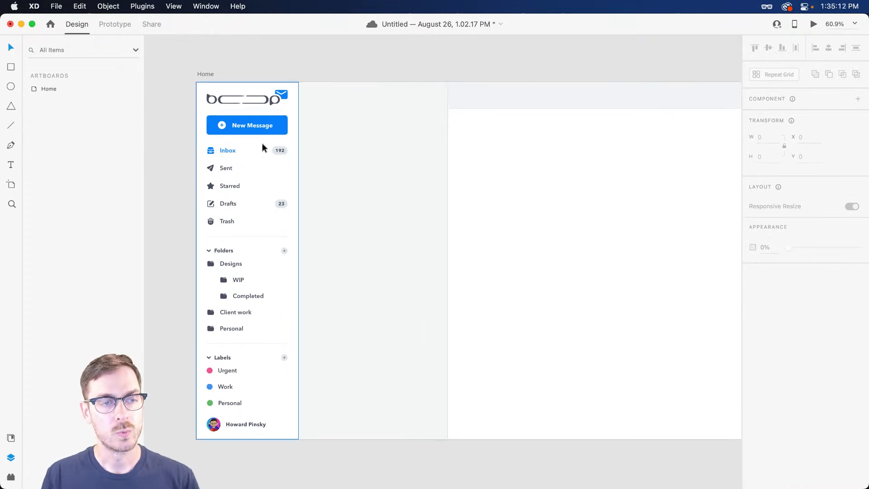
scroll(344, 107, "up", 5)
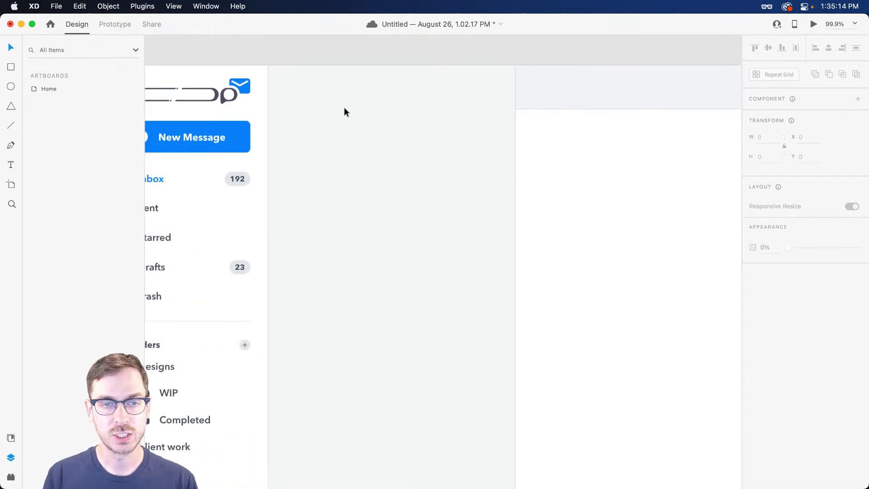
scroll(344, 108, "down", 1)
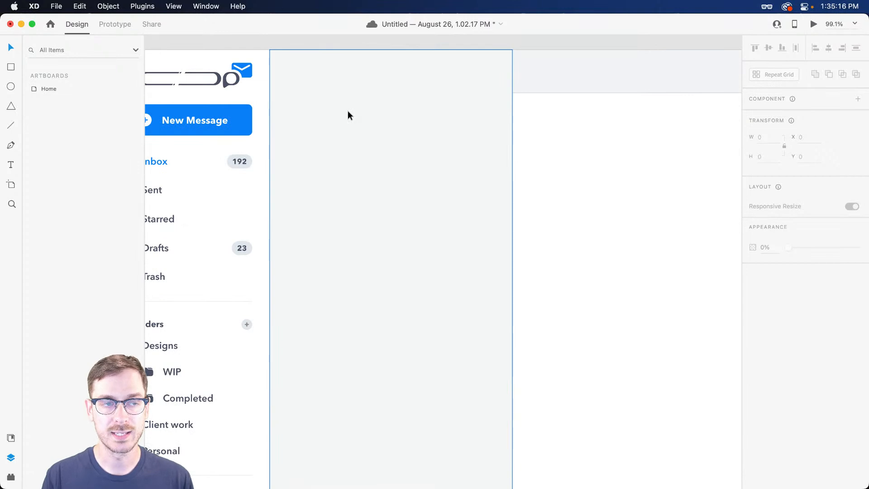
scroll(347, 114, "left", 4)
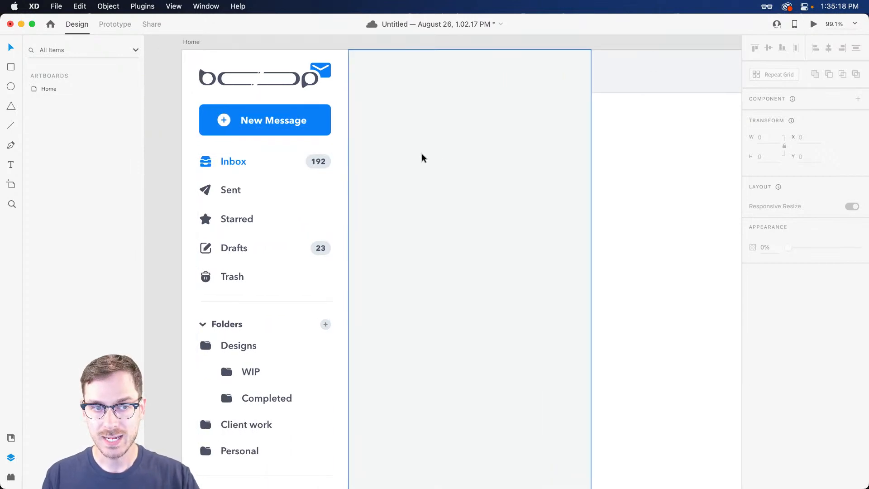
scroll(458, 133, "right", 2)
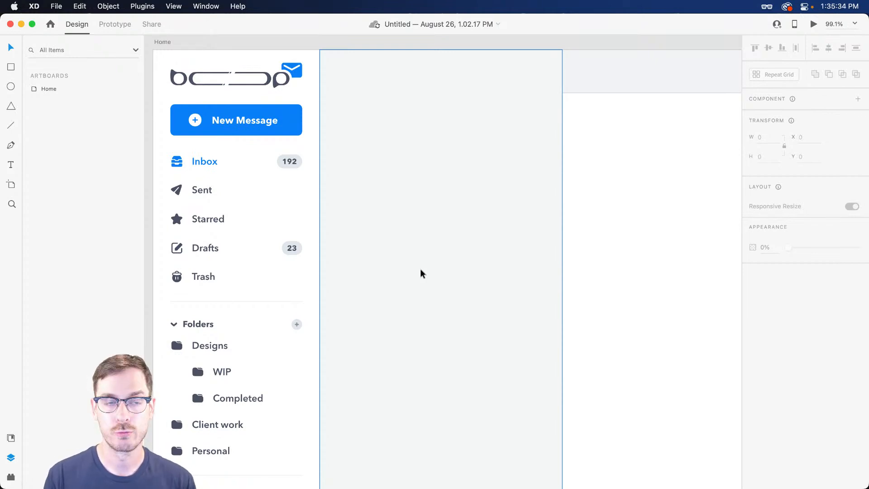
scroll(387, 87, "up", 3)
left_click(383, 77)
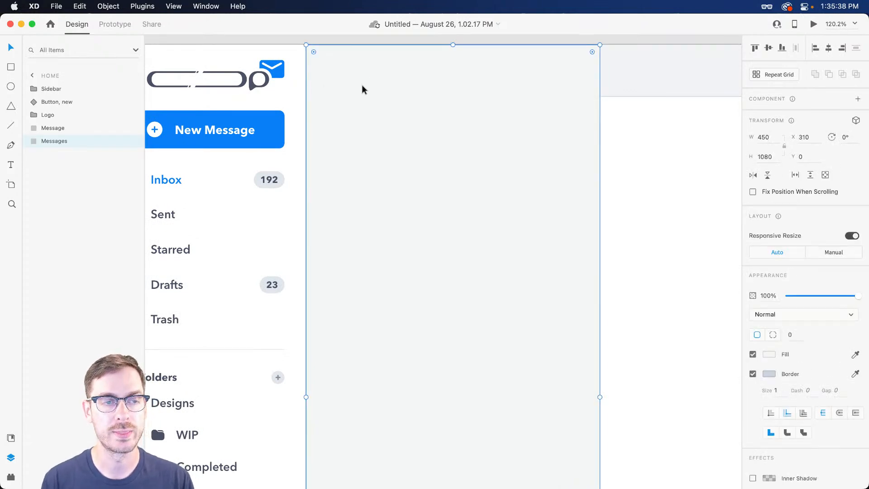
Add a Bold 26 'Inbox' heading at X 341, Y 39, 32 px right of the sidebar
key("t")
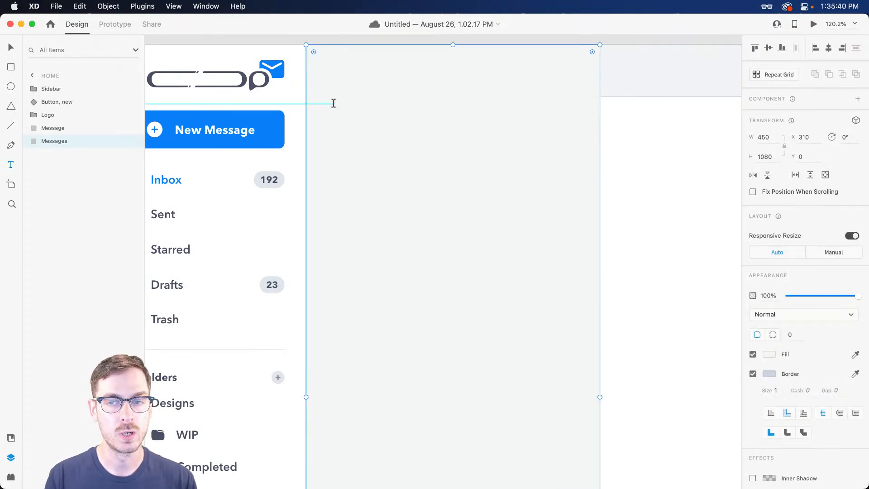
left_click(355, 97)
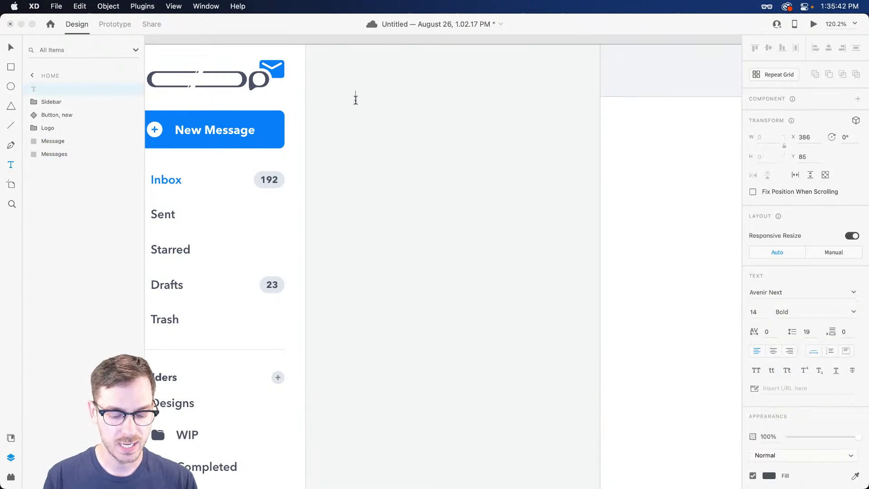
type("Inbox")
key("Escape")
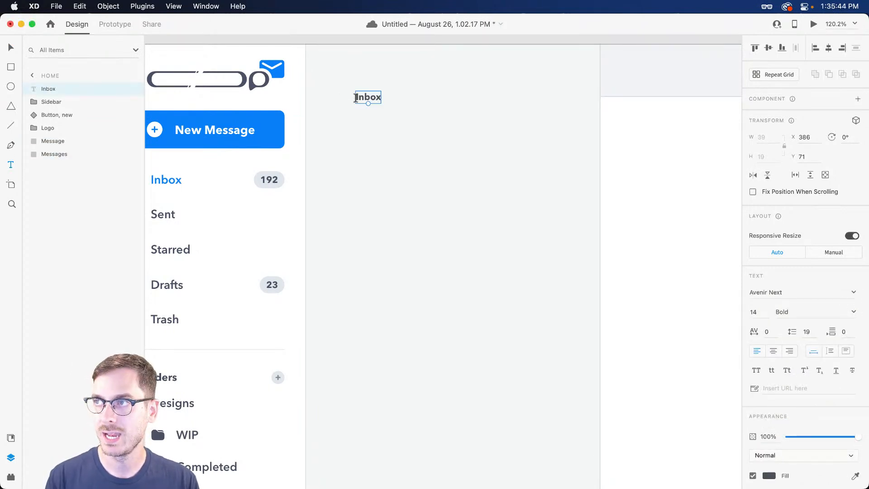
type("26")
key("Return")
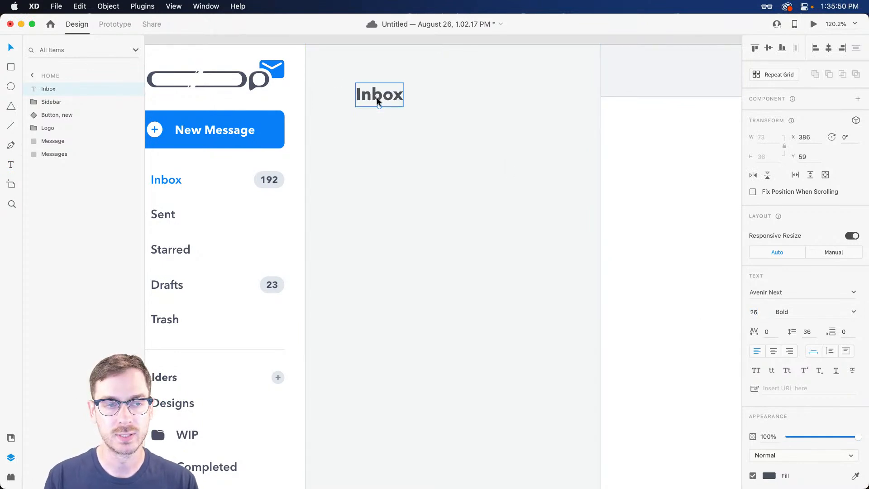
left_click_drag(377, 99, 344, 82)
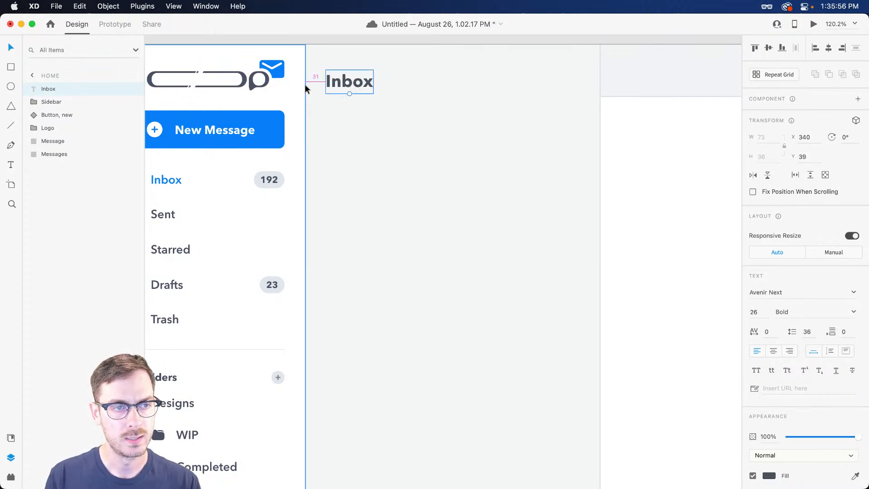
key("Right")
scroll(305, 85, "left", 4)
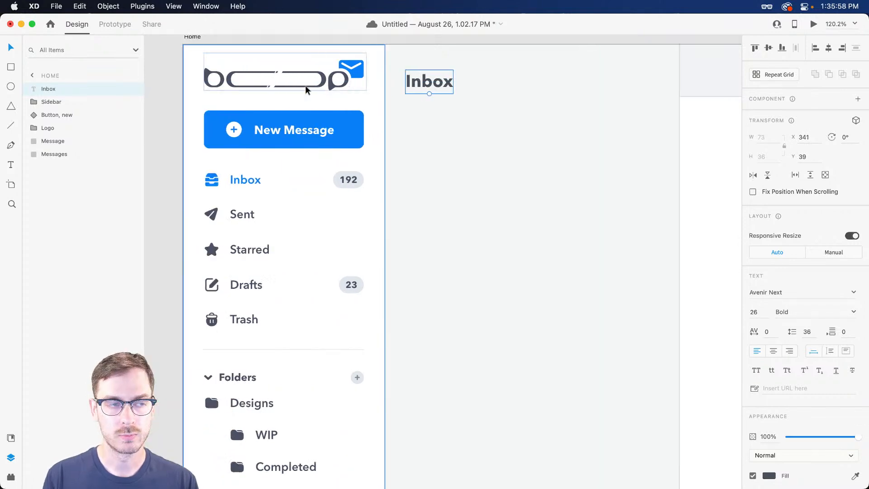
double_click(291, 136)
Duplicate the Inbox heading directly below itself with an Option-drag
key("alt")
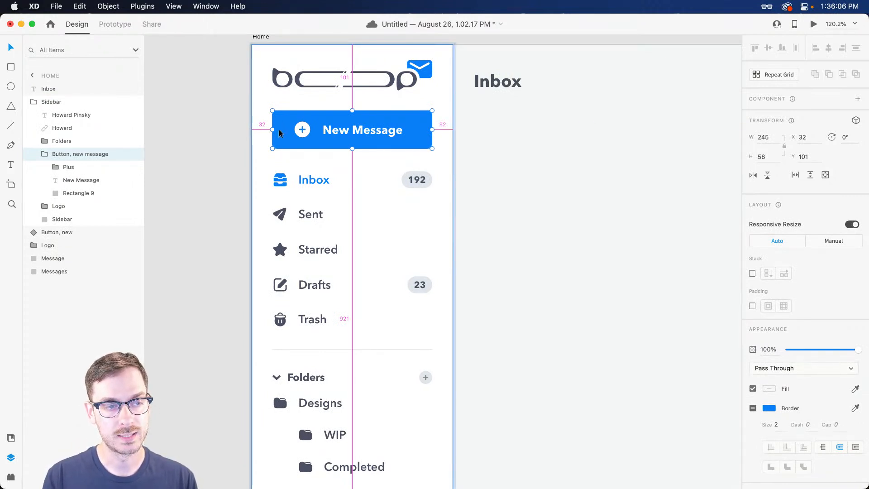
left_click(505, 89)
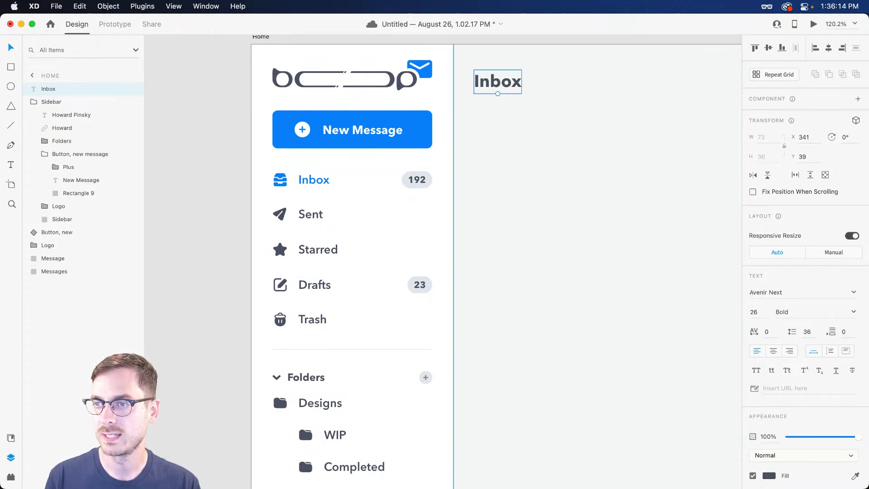
scroll(508, 116, "right", 5)
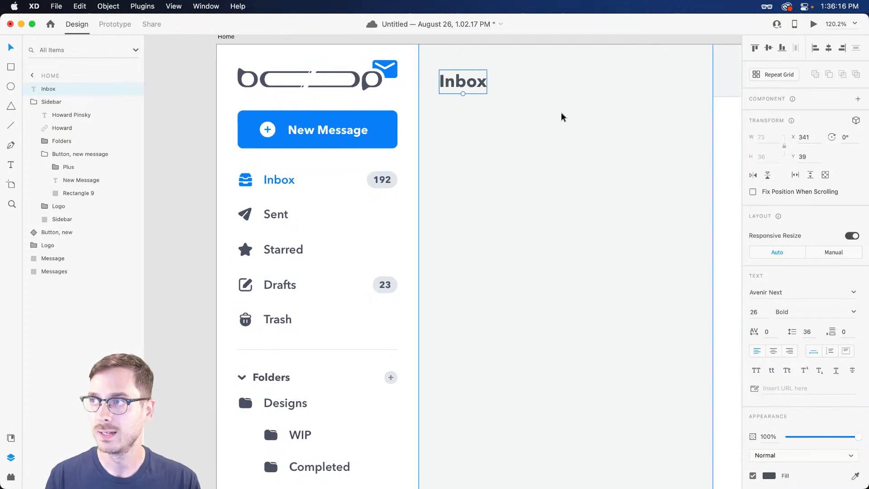
scroll(451, 87, "up", 5)
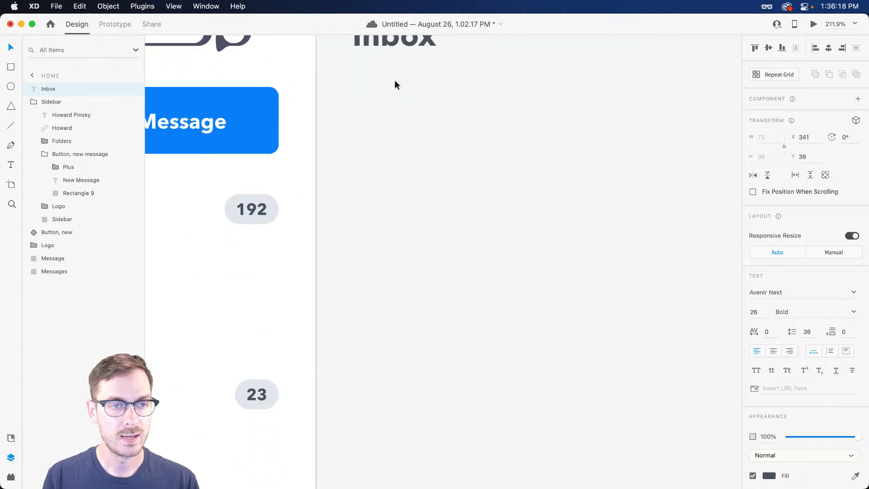
left_click_drag(382, 72, 382, 105)
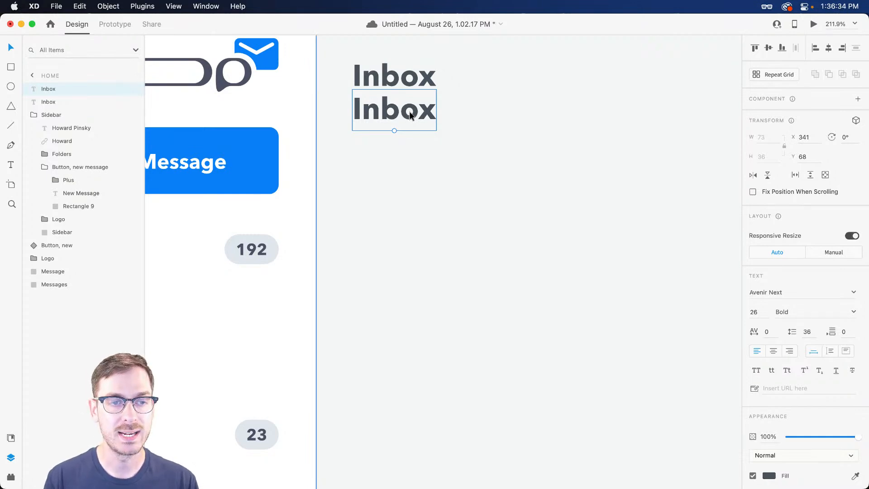
Draw a 940×671 rectangle in the message area, then bring up Finder's Animals video folder
scroll(410, 115, "down", 10)
scroll(546, 228, "right", 5)
key("r")
left_click_drag(322, 172, 580, 356)
key("super+Tab")
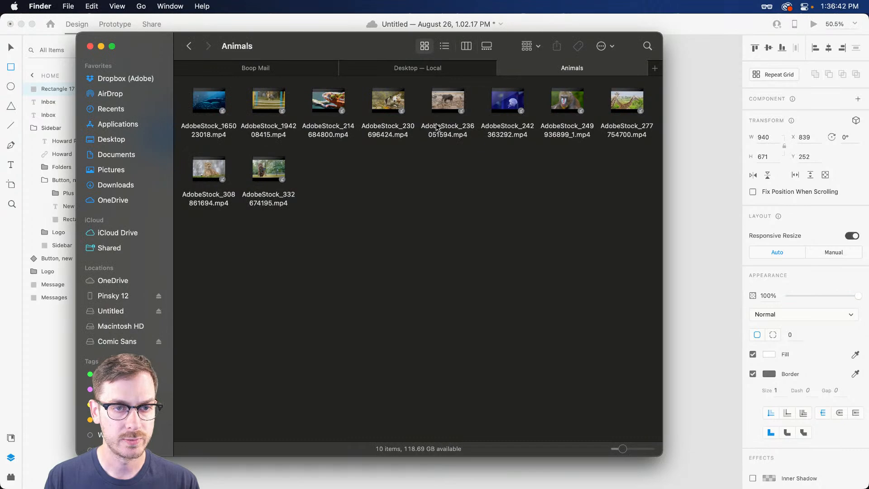
Preview the corgi video in Finder and drop it into the new rectangle
left_click(401, 93)
key("space")
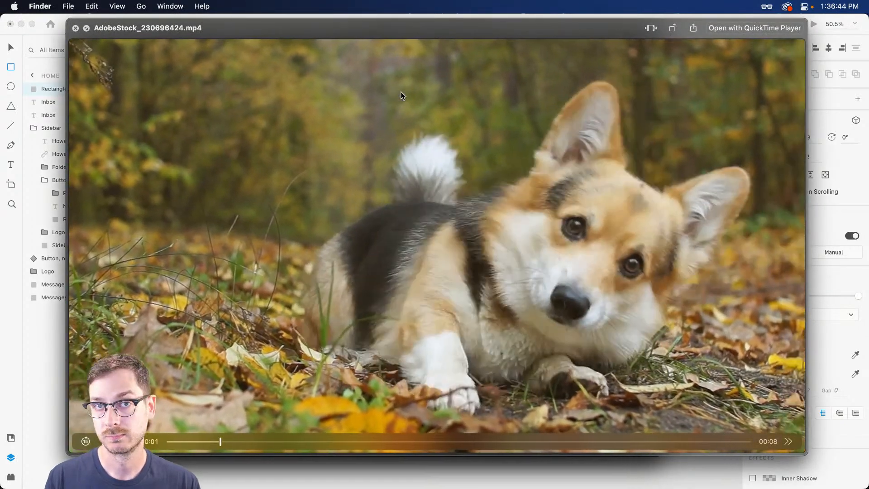
key("space")
key("super+Tab")
left_click_drag(401, 91, 510, 199)
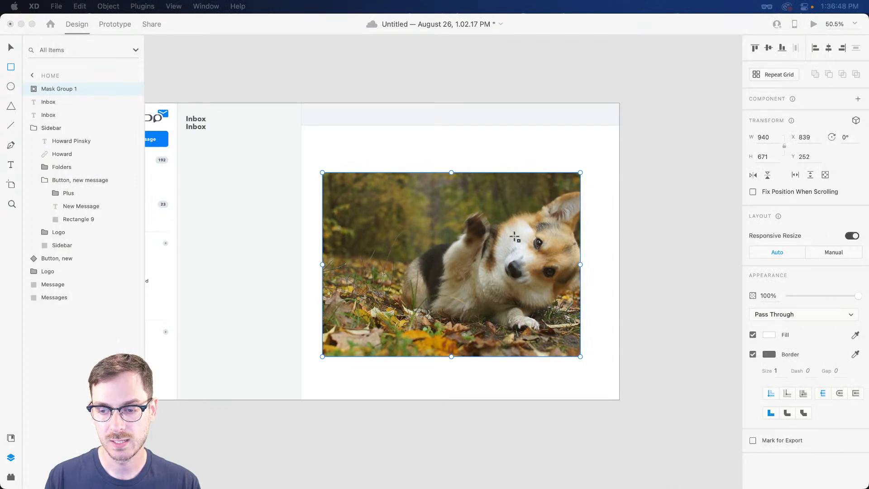
Set the masked corgi video to play automatically and trim it to end at 00:07
double_click(515, 236)
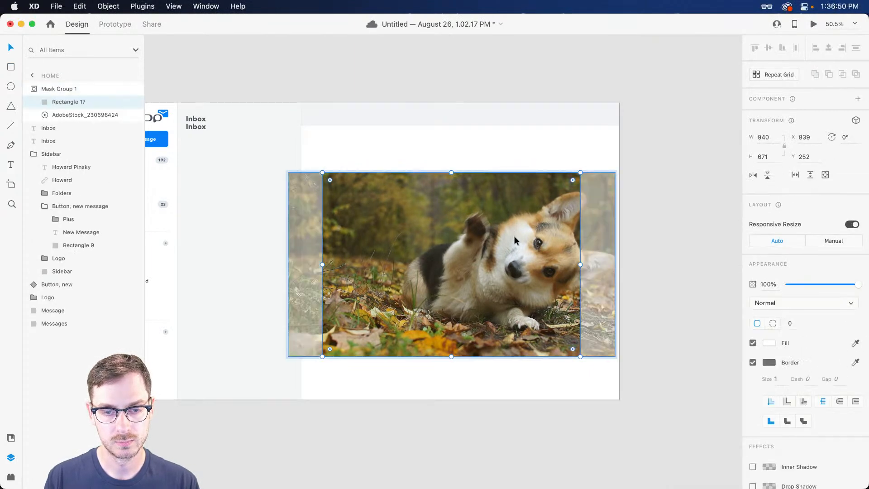
left_click(851, 283)
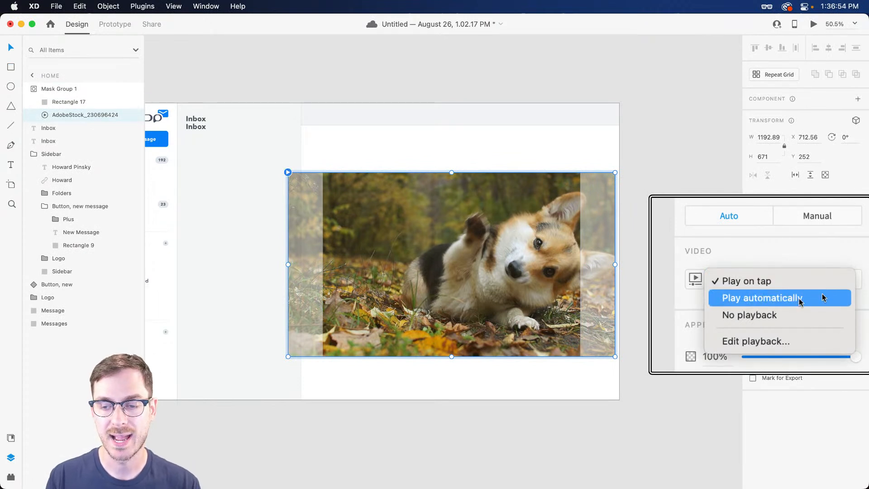
left_click(823, 295)
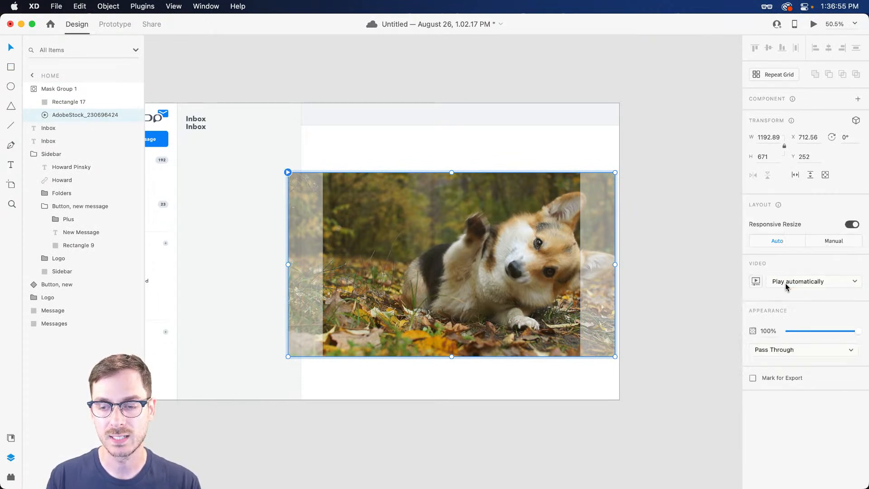
left_click(756, 282)
left_click(728, 338)
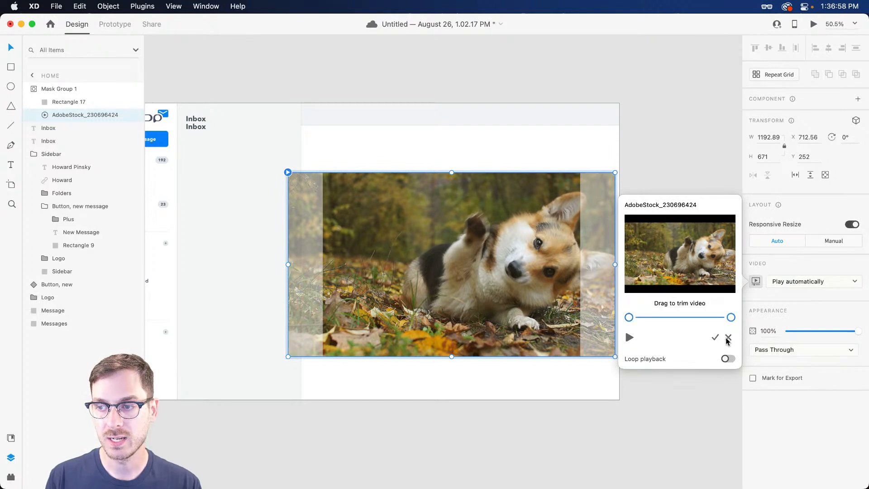
mouse_move(629, 316)
left_mouse_down()
mouse_move(641, 317)
mouse_move(629, 317)
left_mouse_up()
mouse_move(733, 318)
left_mouse_down()
mouse_move(711, 318)
mouse_move(720, 319)
left_mouse_up()
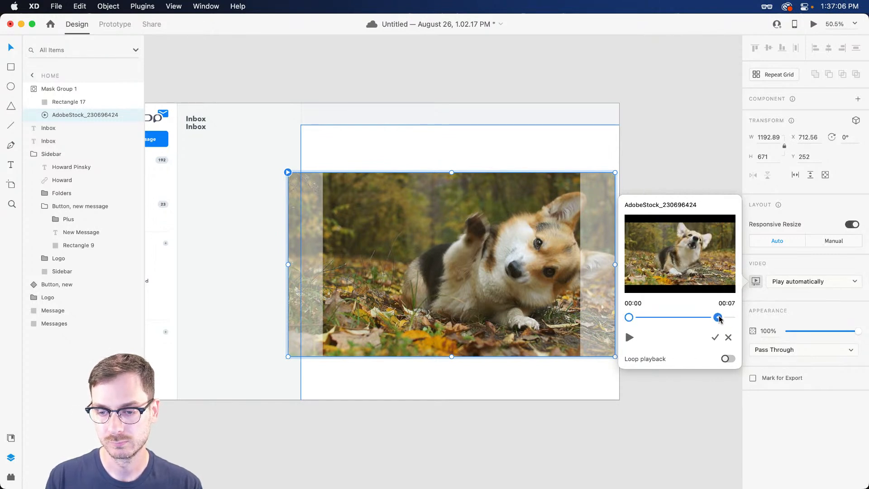
left_click(714, 338)
Preview the design with the video playing, then delete the masked corgi video
left_click(814, 24)
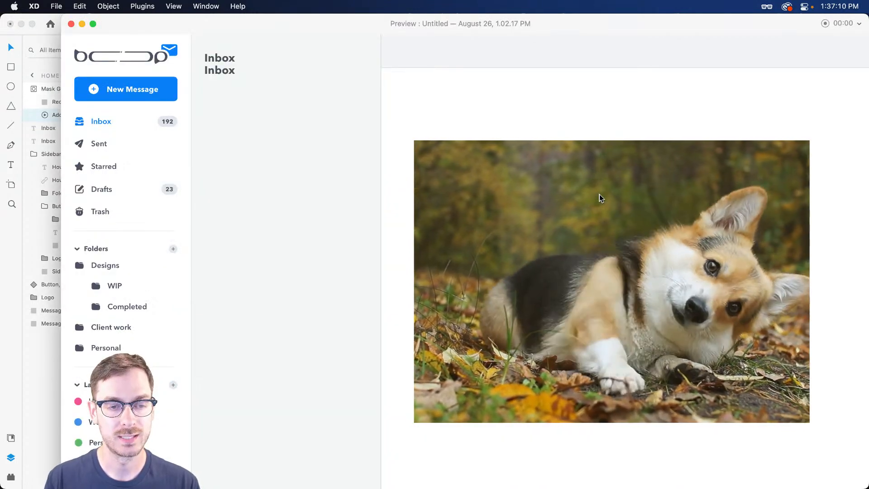
key("super+w")
key("Escape")
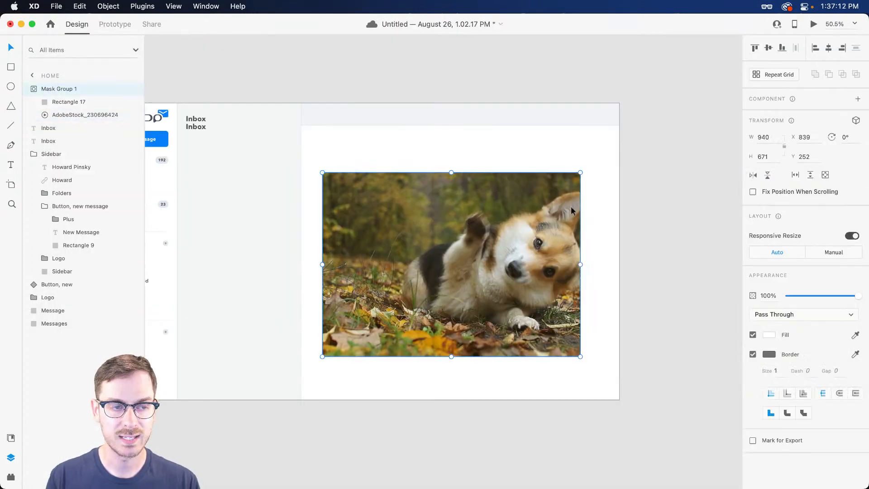
key("Delete")
scroll(563, 227, "left", 3)
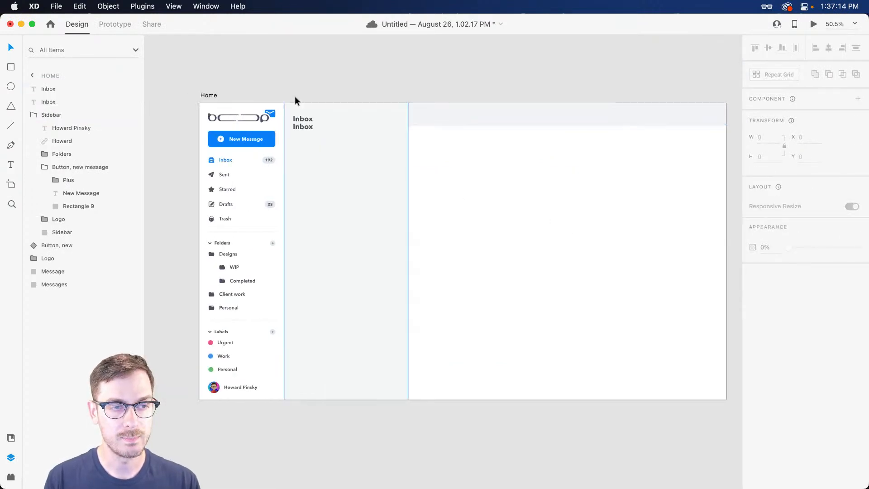
Retype the duplicate Inbox line as '1,203 • 491 undead'
scroll(286, 104, "up", 5)
scroll(294, 116, "up", 5)
left_click(355, 197)
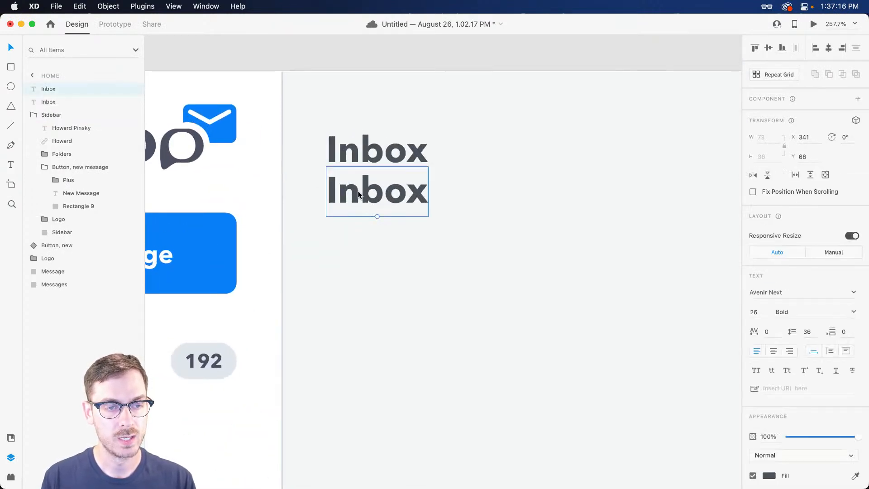
double_click(345, 194)
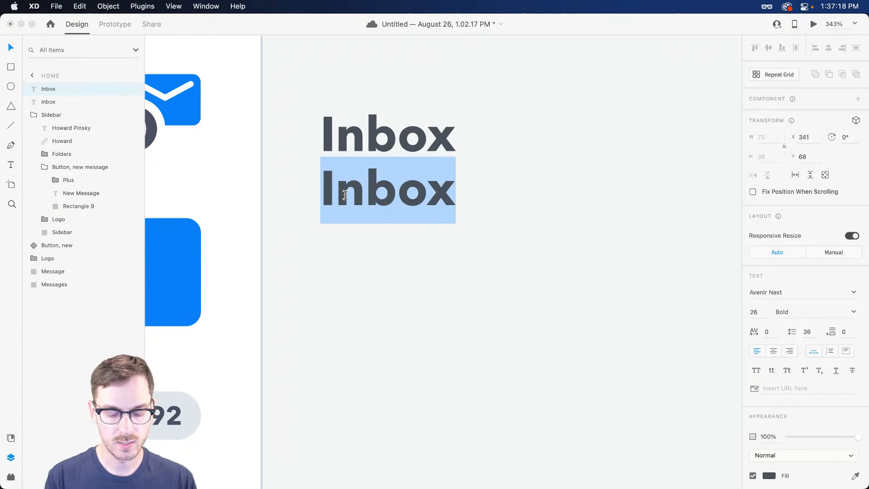
type("1")
scroll(346, 195, "up", 3)
type(",203")
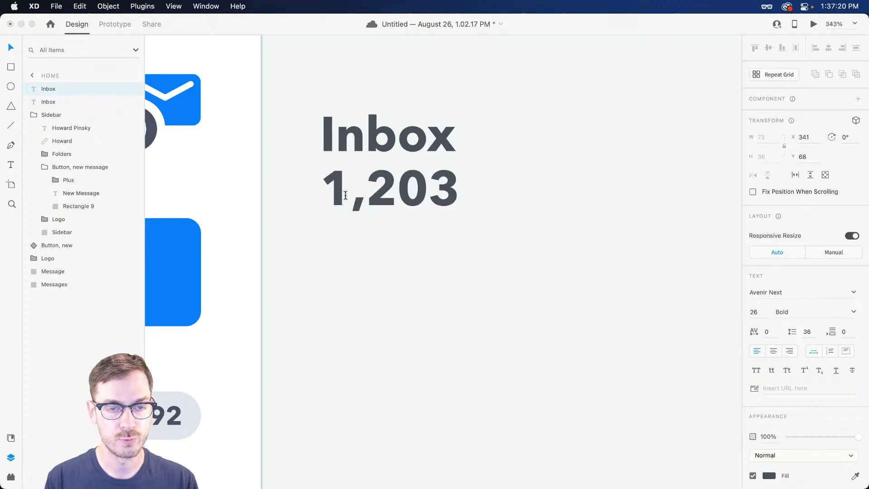
type(" •")
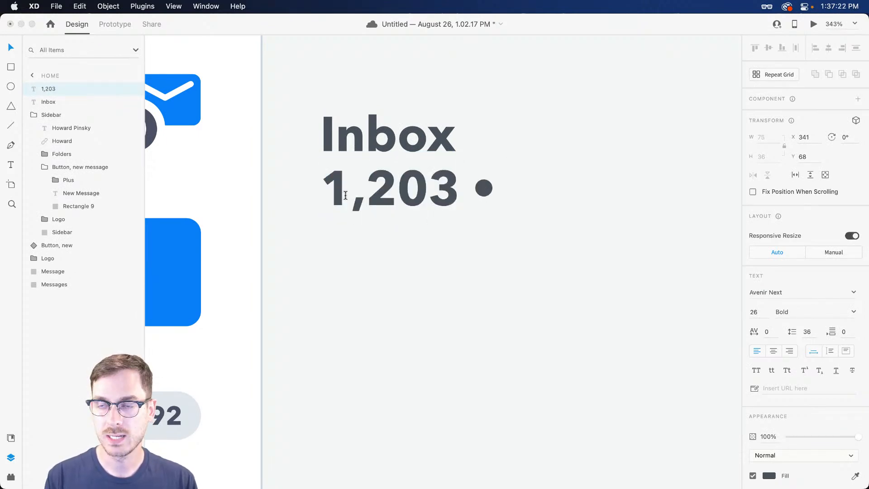
type(" 2")
key("BackSpace")
key("BackSpace")
type("491")
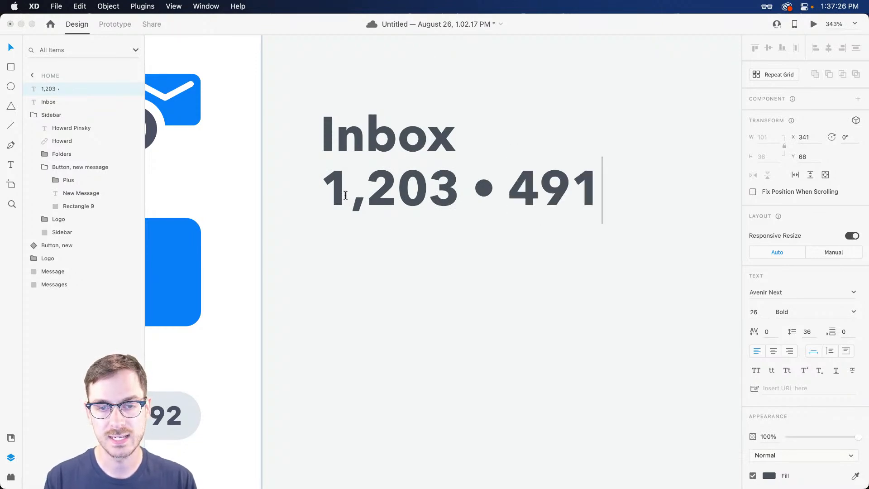
type(" undead")
key("Escape")
Correct the typo so the subtitle reads '1,203 • 491 unread'
scroll(395, 221, "right", 3)
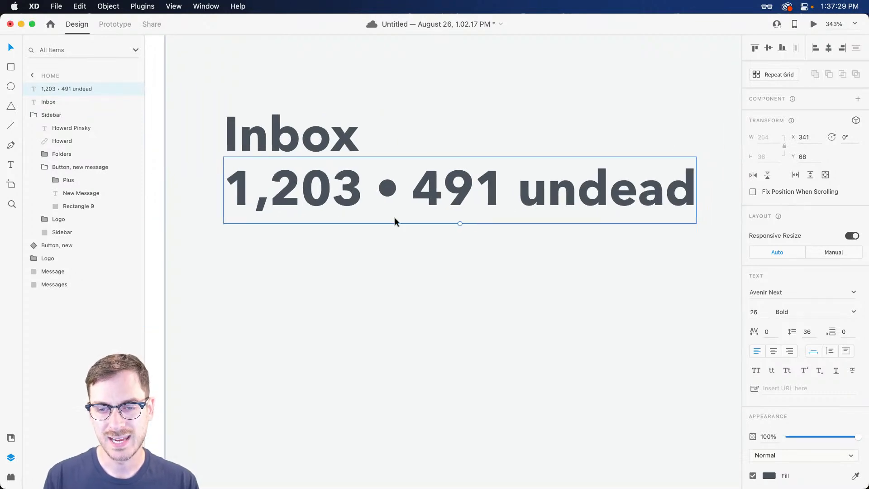
double_click(588, 191)
left_click(613, 195)
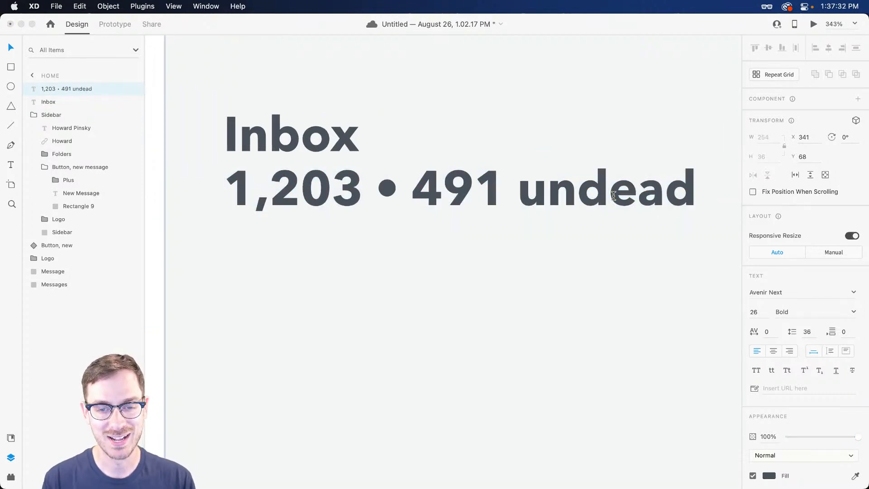
key("BackSpace")
type("r")
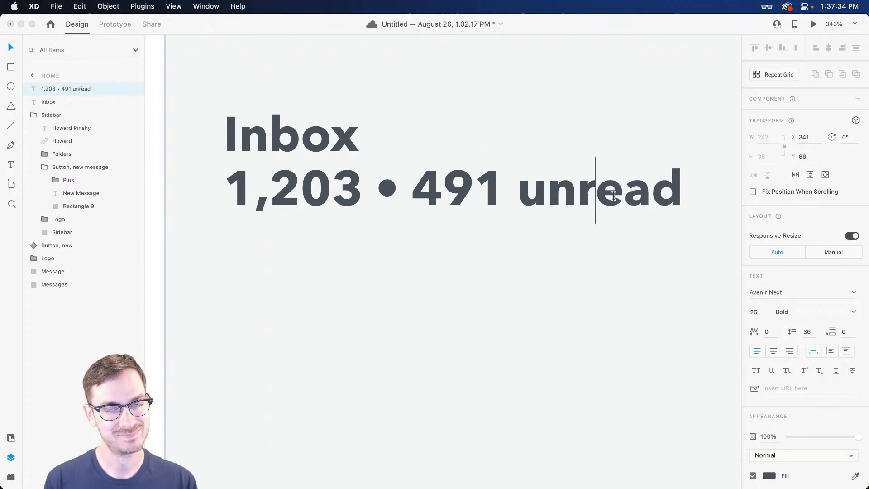
key("Escape")
scroll(456, 170, "left", 5)
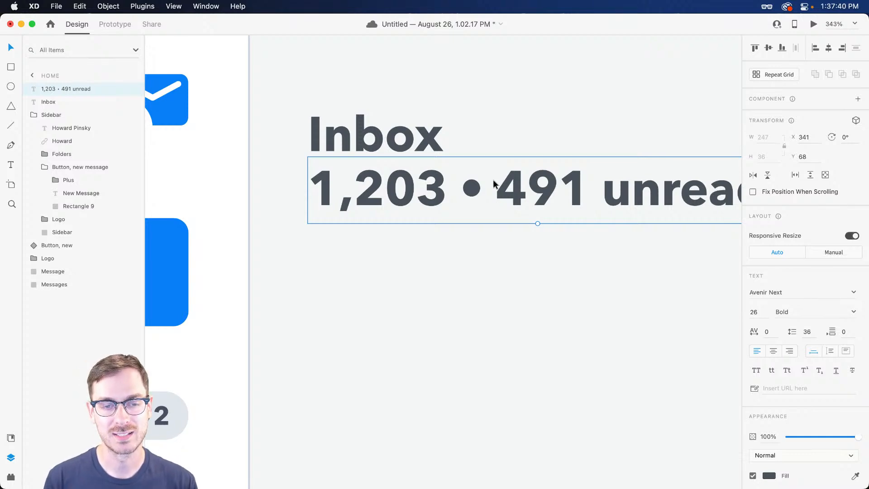
scroll(495, 184, "right", 4)
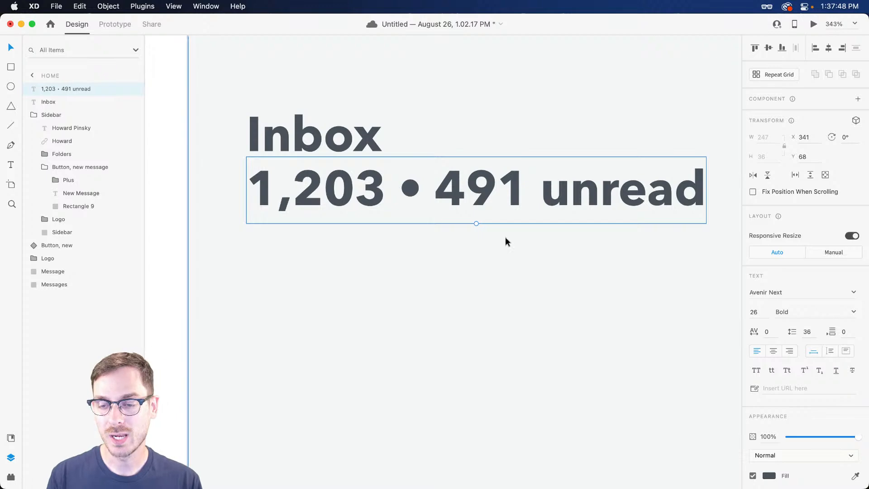
left_click(768, 313)
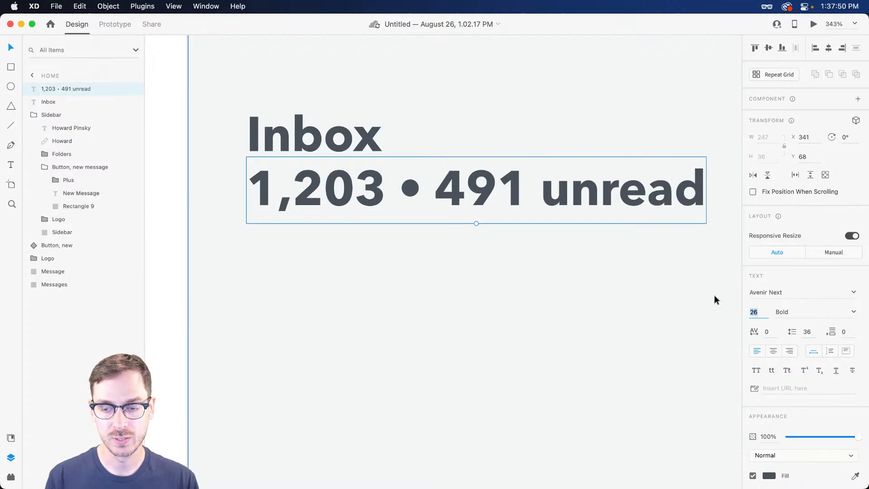
Make the subtitle 16 pt Medium and move it up under the Inbox heading
type("16")
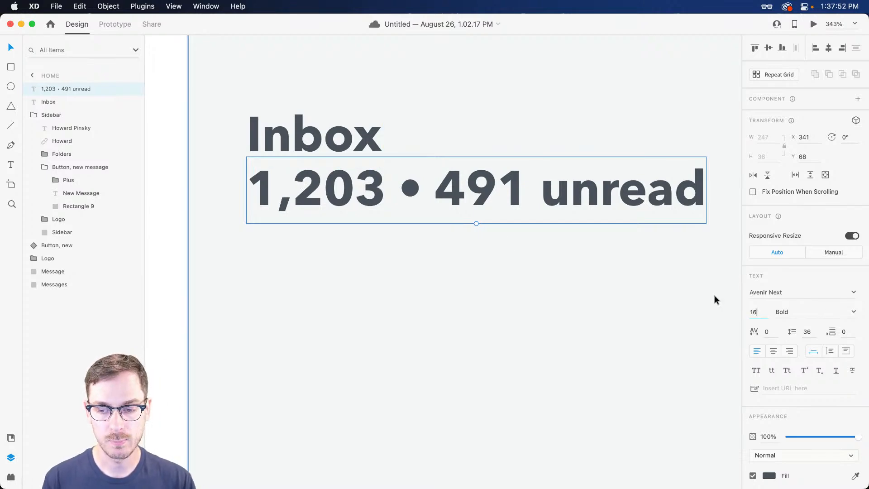
key("Return")
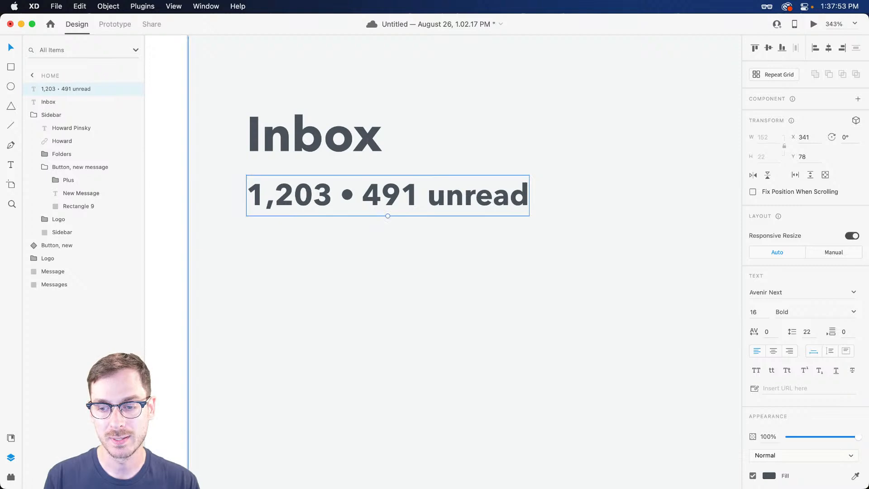
left_click(859, 312)
left_click(810, 361)
left_click_drag(348, 197, 350, 183)
Give the subtitle a muted gray fill color
key("super+shift+y")
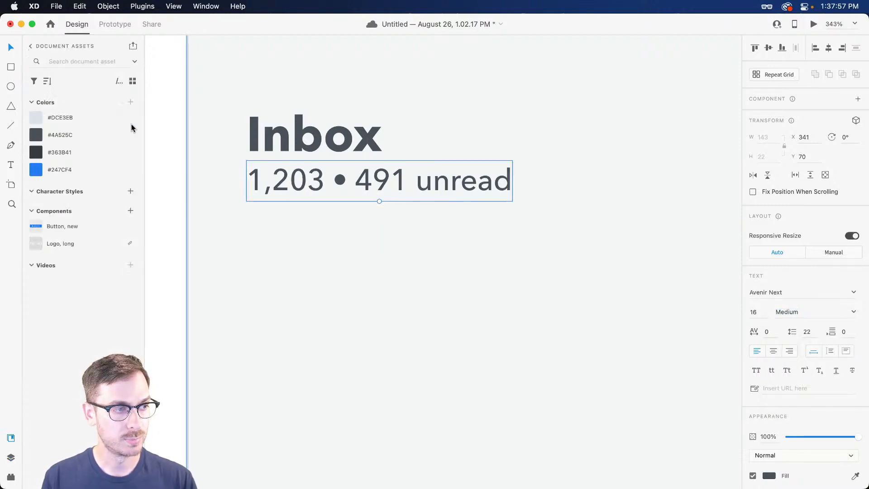
left_click(91, 119)
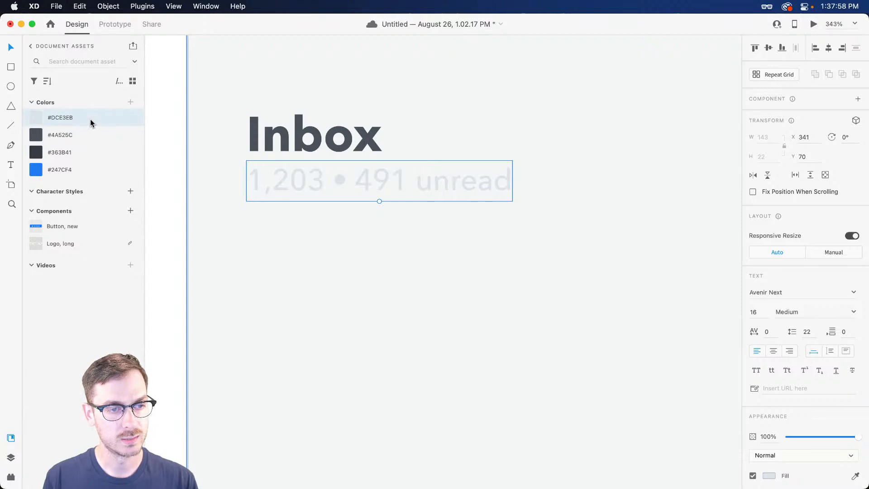
left_click(769, 475)
left_click(656, 374)
left_click_drag(656, 374, 649, 384)
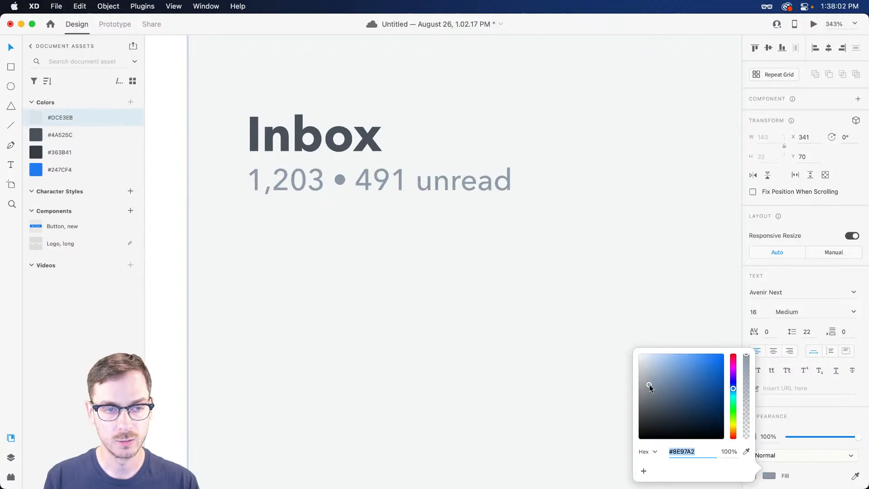
left_click(418, 187)
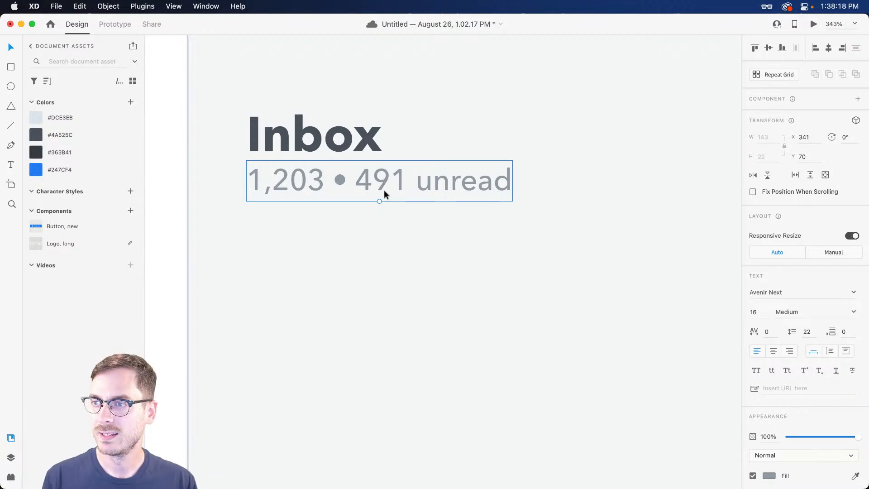
Save the document and nudge the subtitle's position slightly
key("super+s")
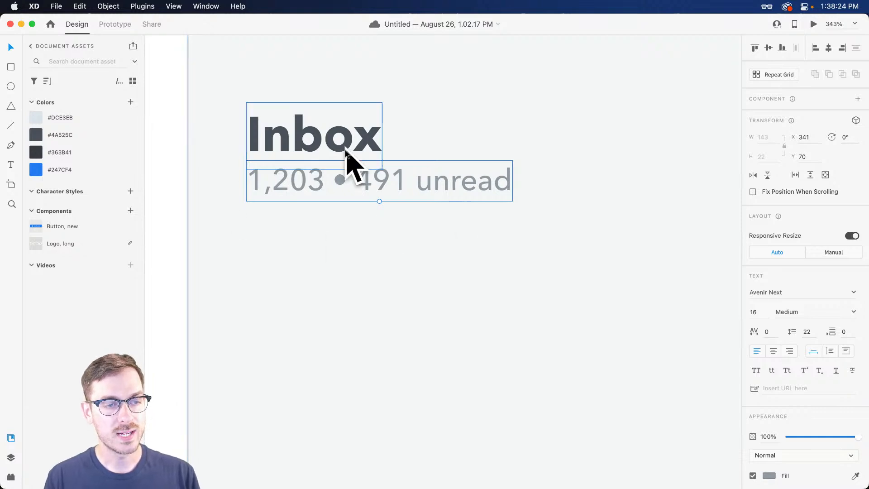
mouse_move(463, 180)
left_mouse_down()
mouse_move(458, 205)
mouse_move(463, 182)
left_mouse_up()
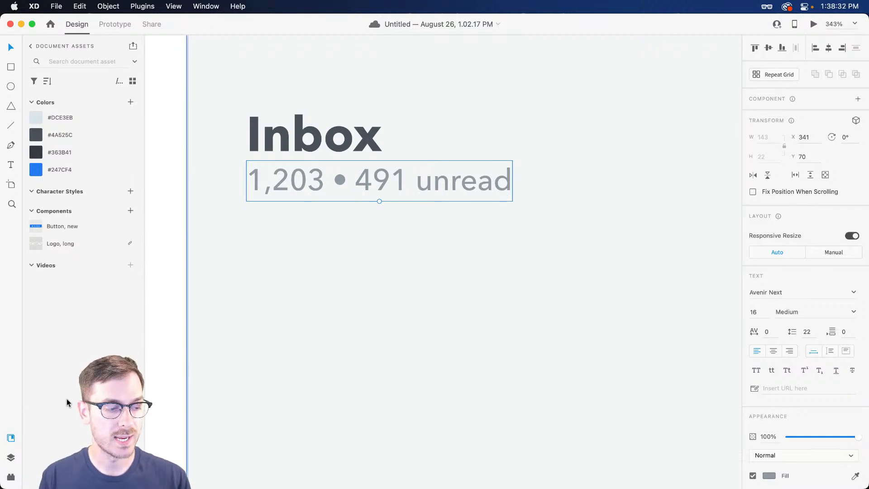
left_click(11, 477)
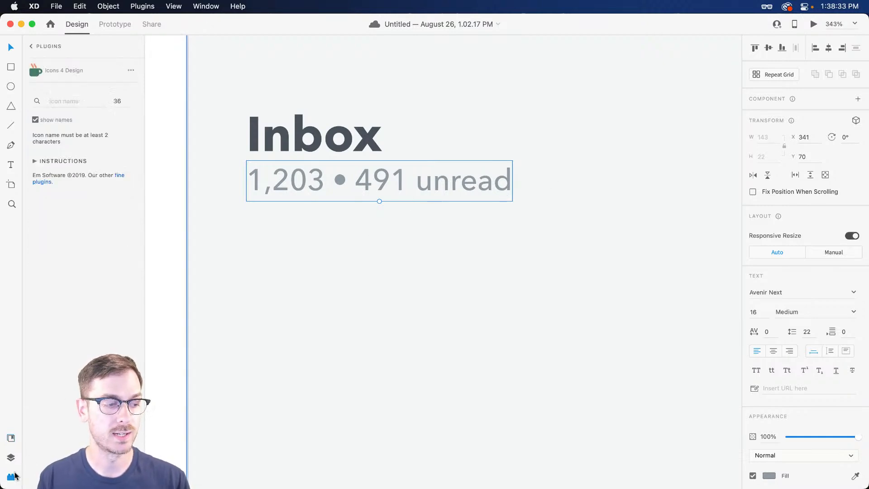
Run Stark's contrast check on the gray subtitle: 2.58:1, failing AA and AAA
left_click(31, 47)
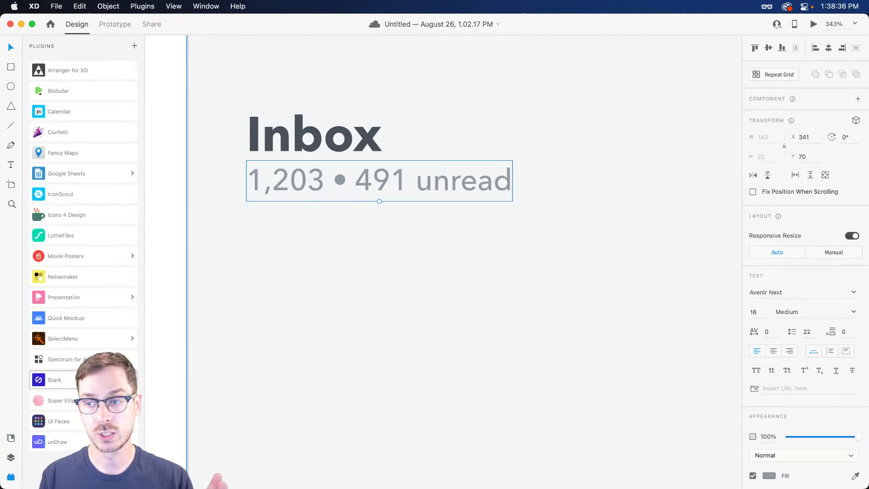
left_click(104, 380)
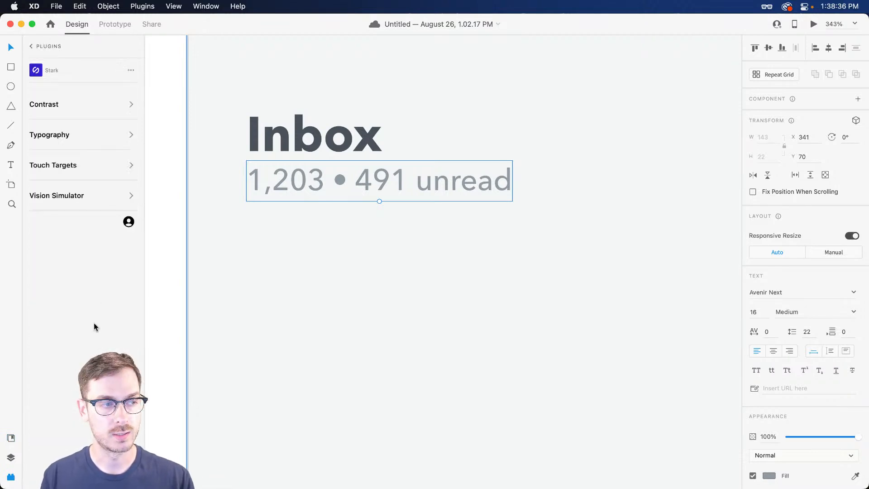
left_click(56, 107)
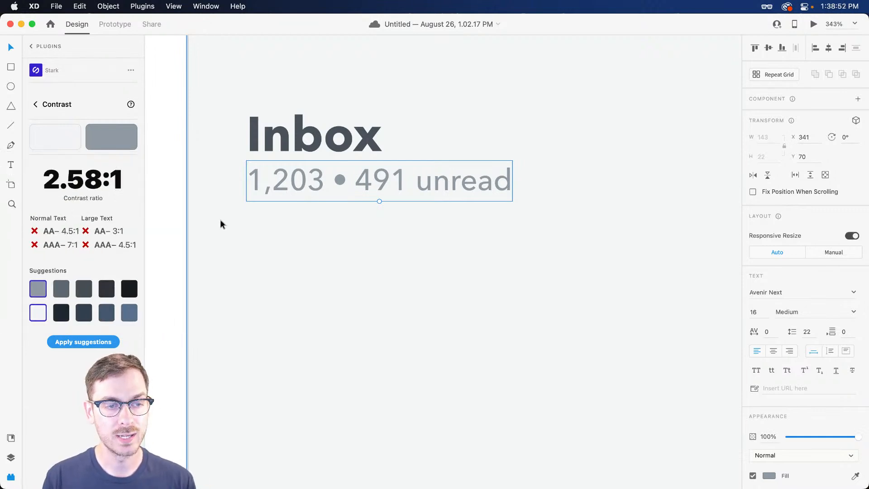
scroll(387, 147, "down", 3)
scroll(388, 147, "up", 2)
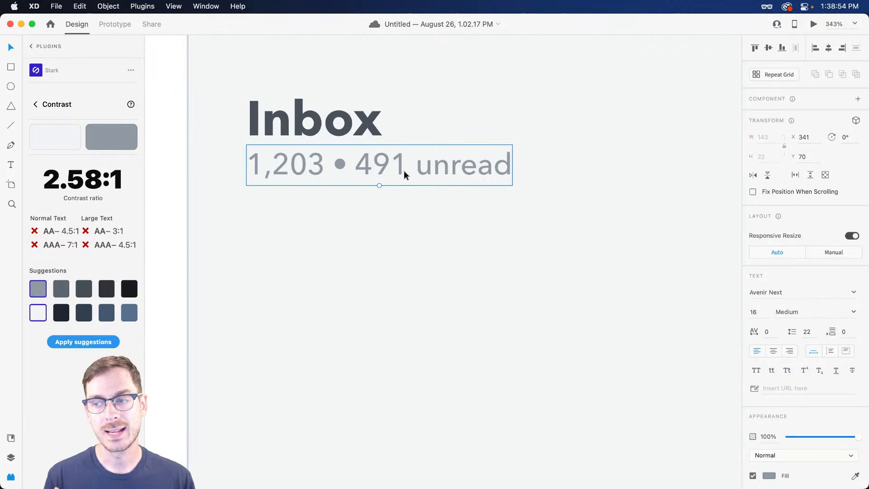
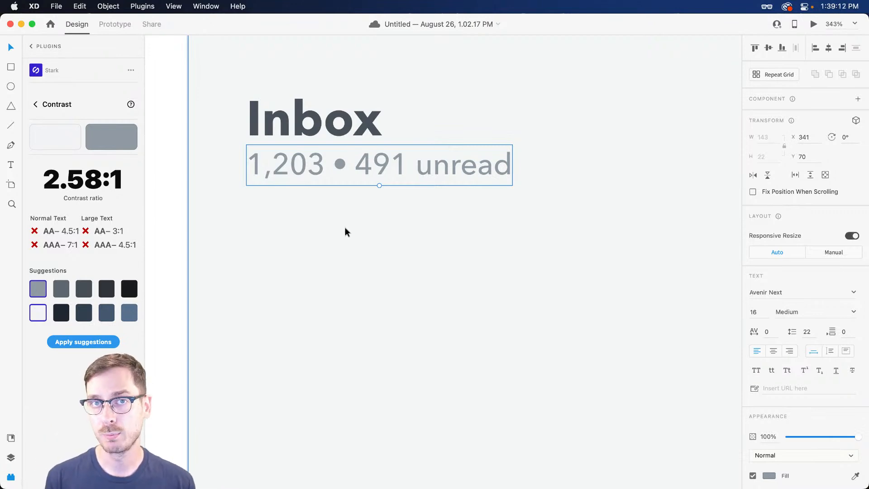
Try Stark's suggested contrast colours, dismissing the pro-feature notice and sampling the first swatch
left_click(64, 290)
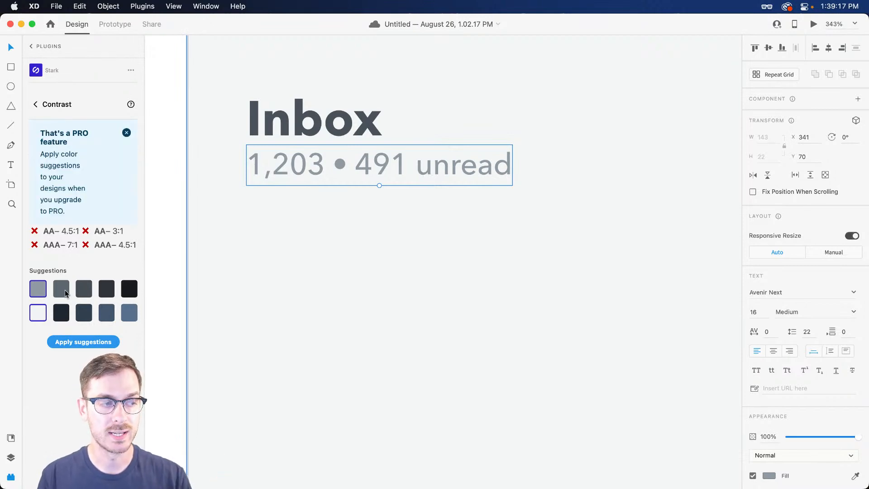
left_click(127, 134)
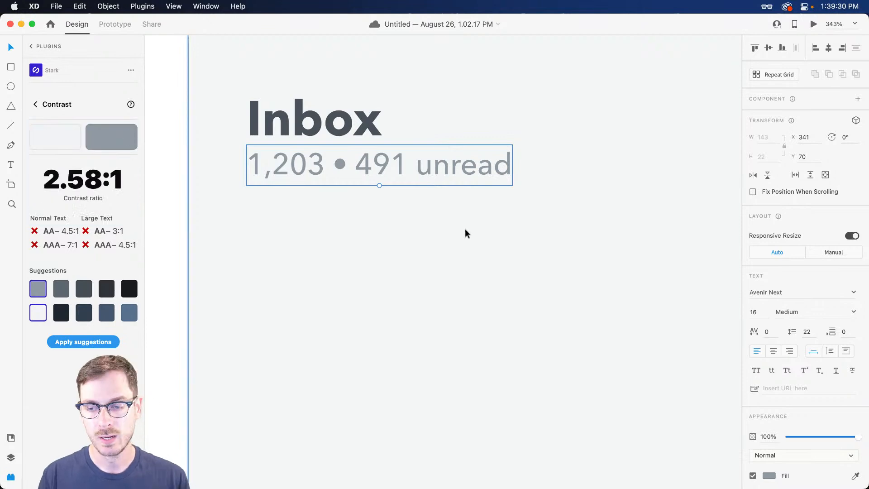
key("i")
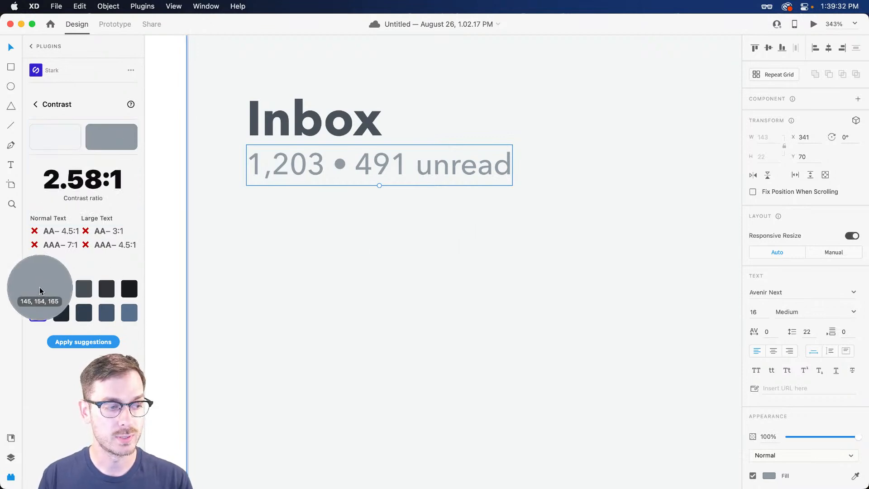
left_click(39, 287)
Eyedrop a darker suggested grey onto the subtitle, undoing the too-dark try, then check the Inbox heading
left_click(326, 175)
key("i")
left_click(64, 290)
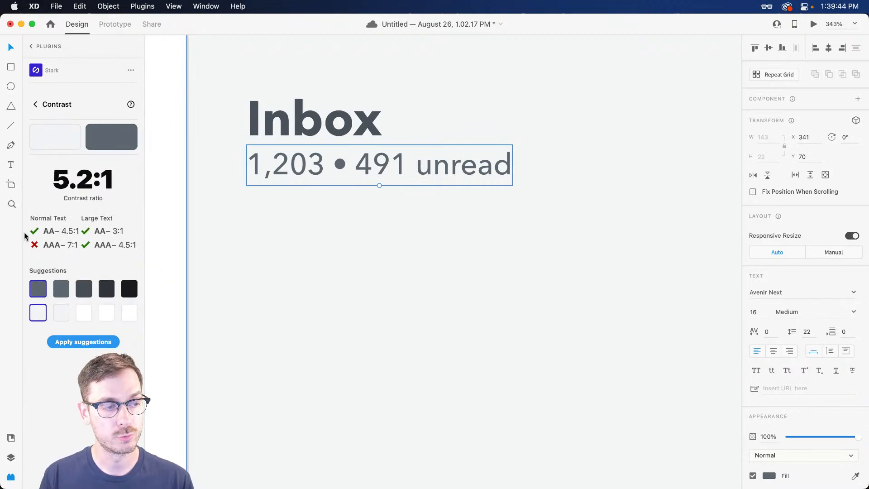
left_click(84, 289)
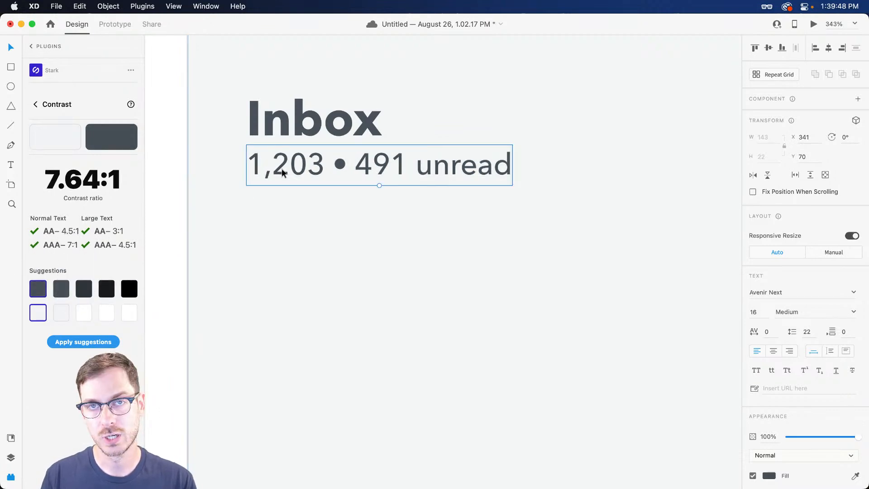
key("super+z")
left_click(323, 119)
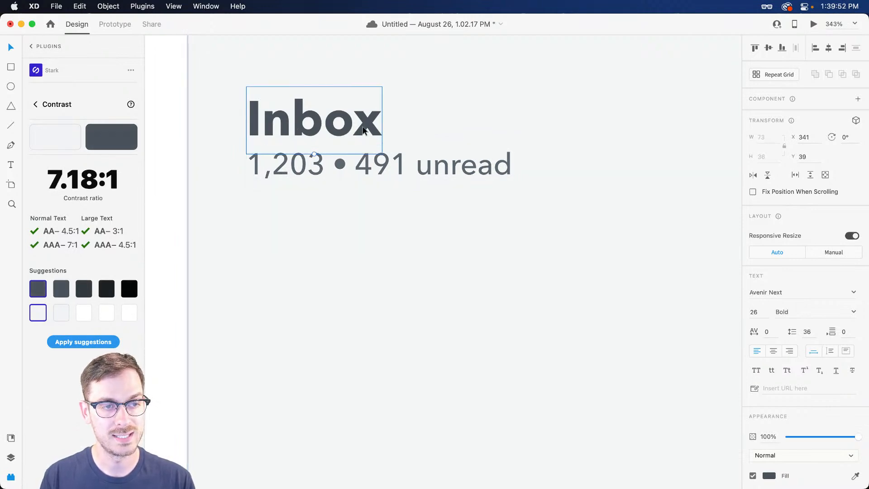
Select the New Message button inside the sidebar group
scroll(359, 165, "down", 5)
scroll(330, 170, "left", 3)
left_click(289, 213)
double_click(290, 214)
scroll(290, 215, "left", 3)
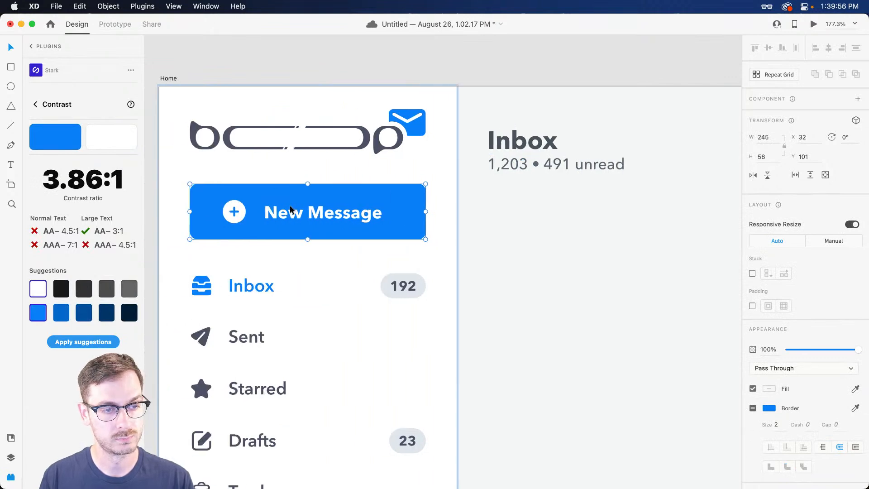
scroll(213, 219, "up", 3)
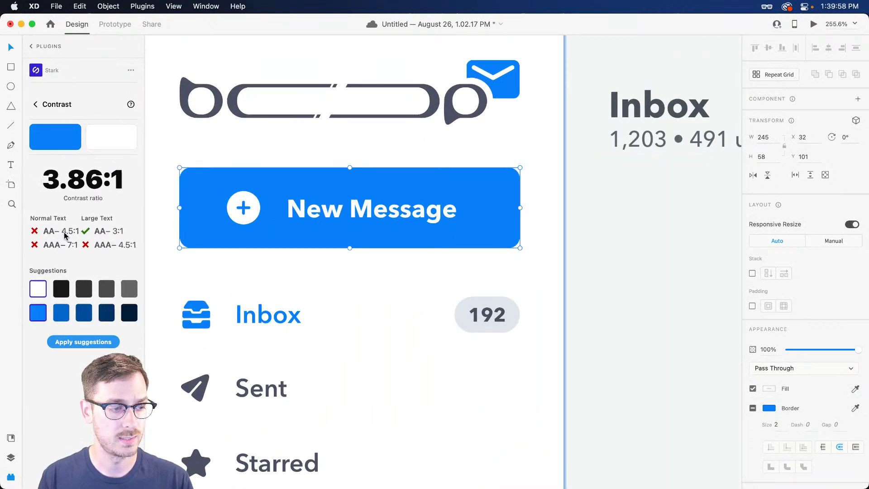
scroll(414, 222, "down", 3)
scroll(498, 216, "right", 3)
Move the Inbox heading and unread-count subtitle up together in the message pane
left_click(505, 211)
scroll(520, 186, "up", 3)
left_click(494, 185)
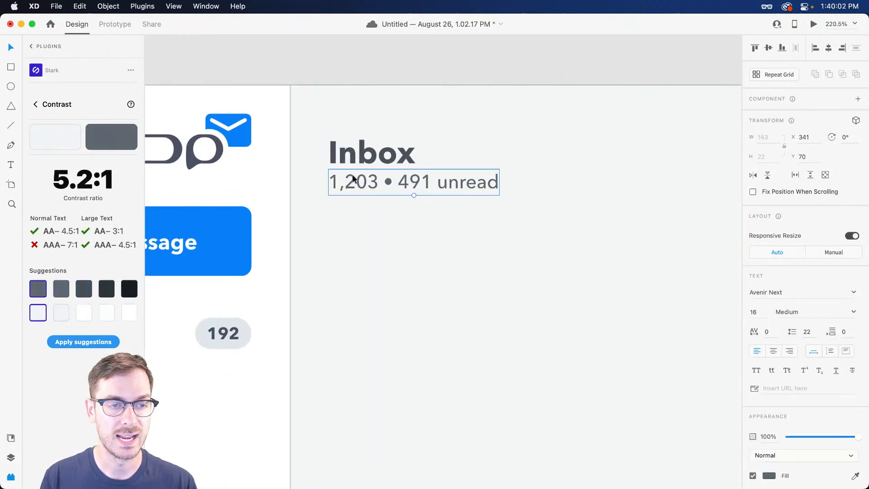
left_click(362, 156, "shift")
left_click_drag(362, 159, 340, 146)
Drag a horizontal guide down from the artboard edge to Y 101
scroll(399, 182, "down", 3)
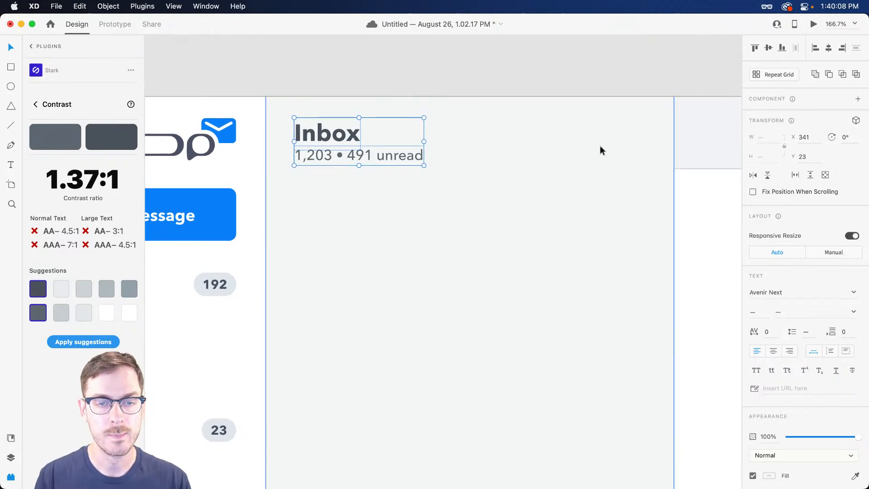
key("r")
key("v")
scroll(299, 193, "left", 5)
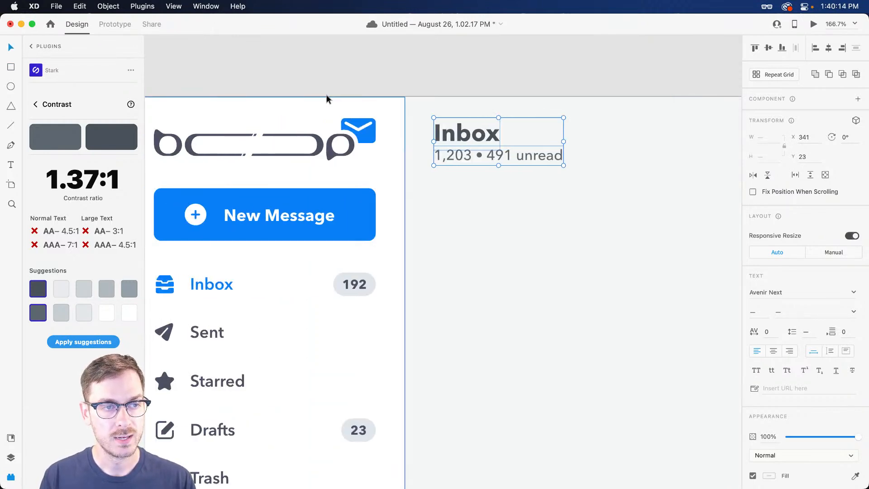
left_click_drag(323, 96, 347, 189)
scroll(466, 201, "right", 4)
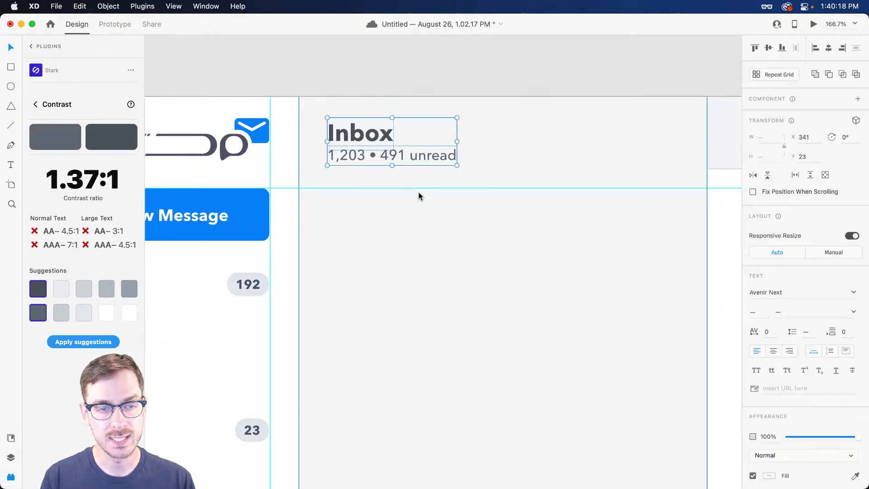
Draw a rectangle below the Inbox heading, guide its bottom edge, and widen it to 387
key("r")
mouse_move(328, 189)
left_mouse_down()
mouse_move(357, 209)
mouse_move(655, 233)
mouse_move(667, 241)
left_mouse_up()
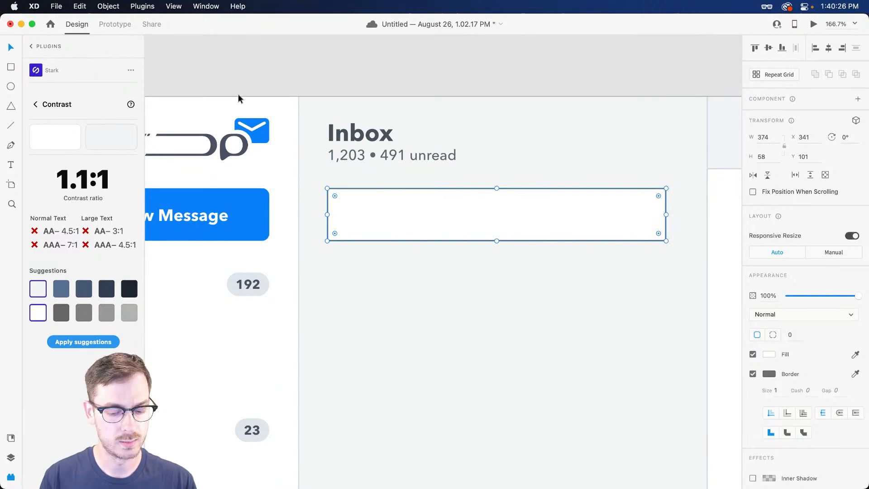
left_click_drag(238, 93, 258, 242)
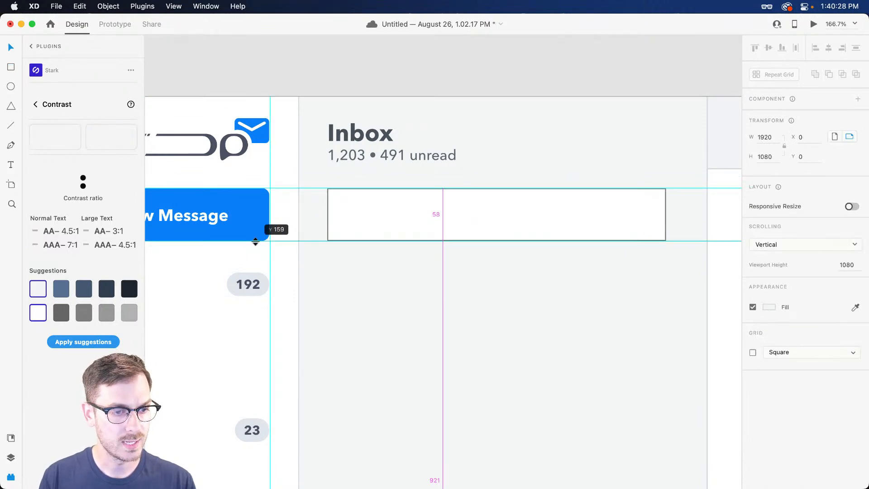
left_click(510, 227)
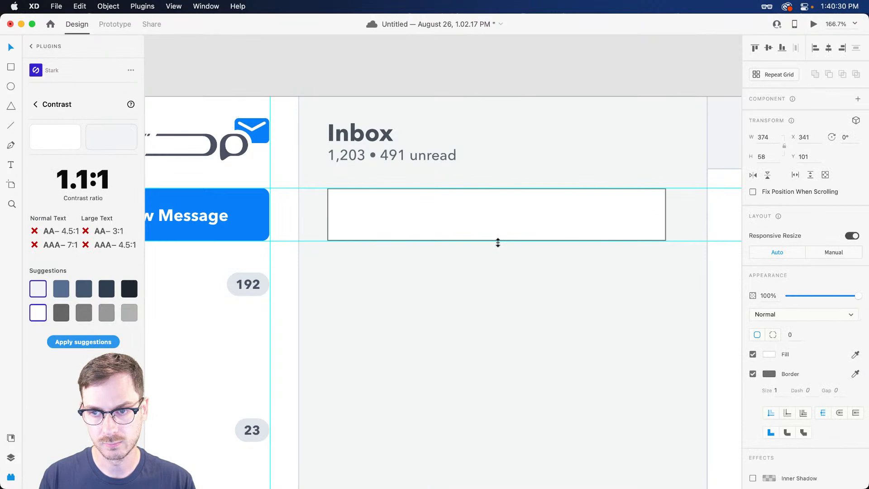
key("shift+super+Right")
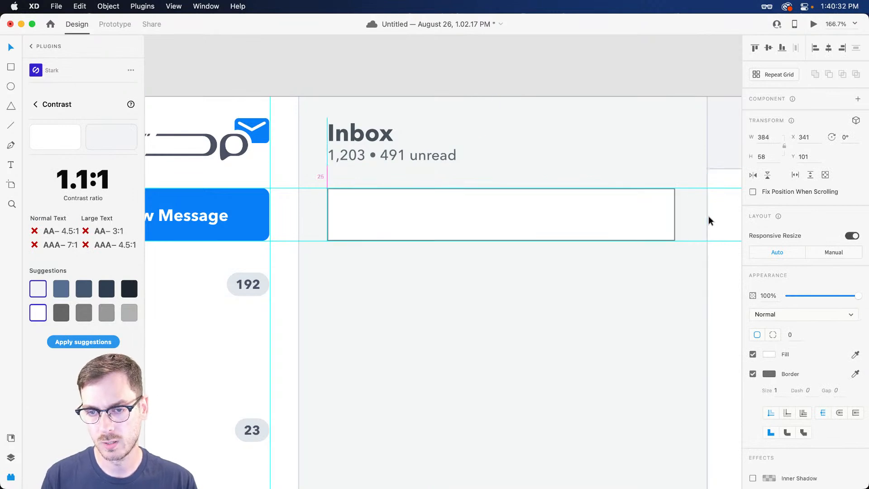
key("super+Right")
key("super+Right")
key("super+Right")
key("super+Right")
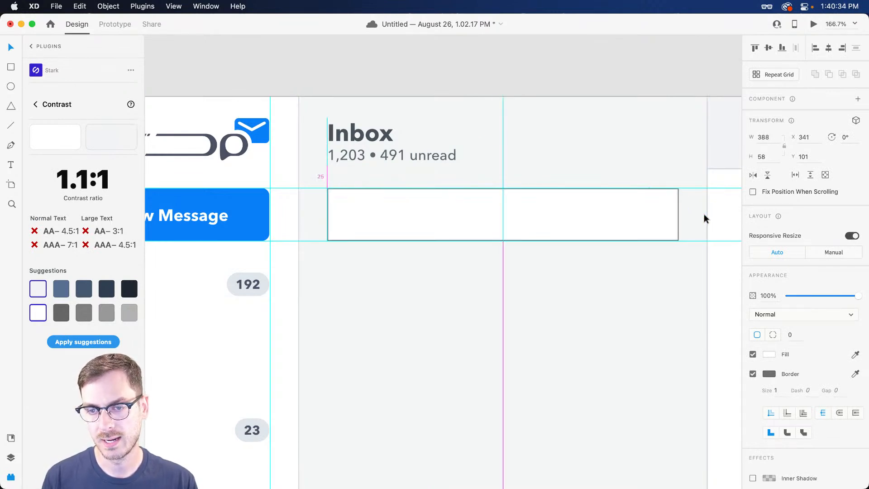
key("super+Left")
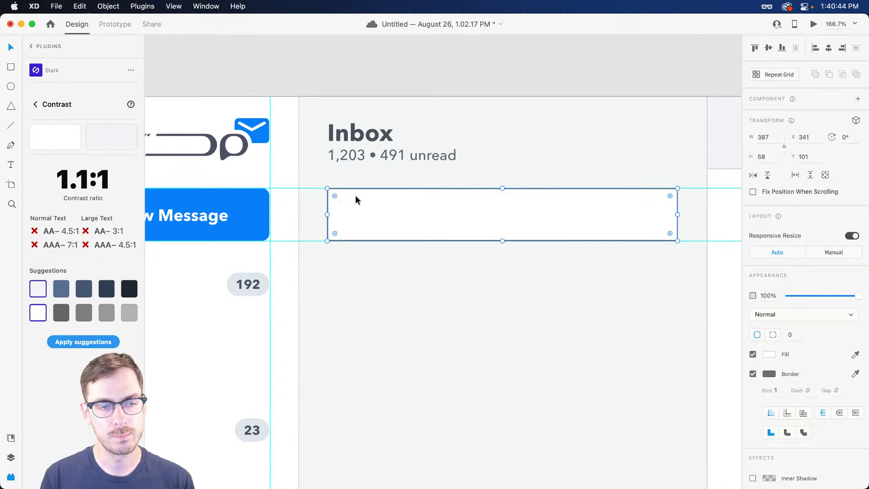
Give the rectangle an 8 corner radius, undoing an accidental move
left_click_drag(432, 203, 422, 131)
key("super+z")
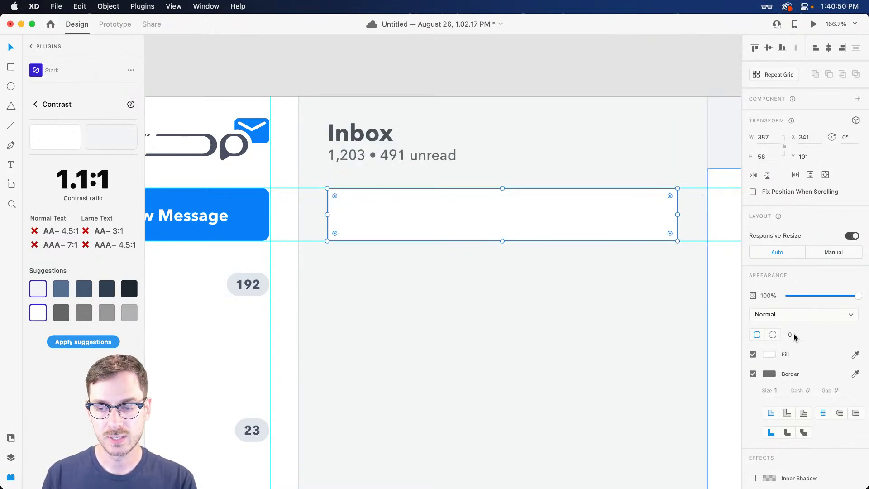
type("8")
key("Return")
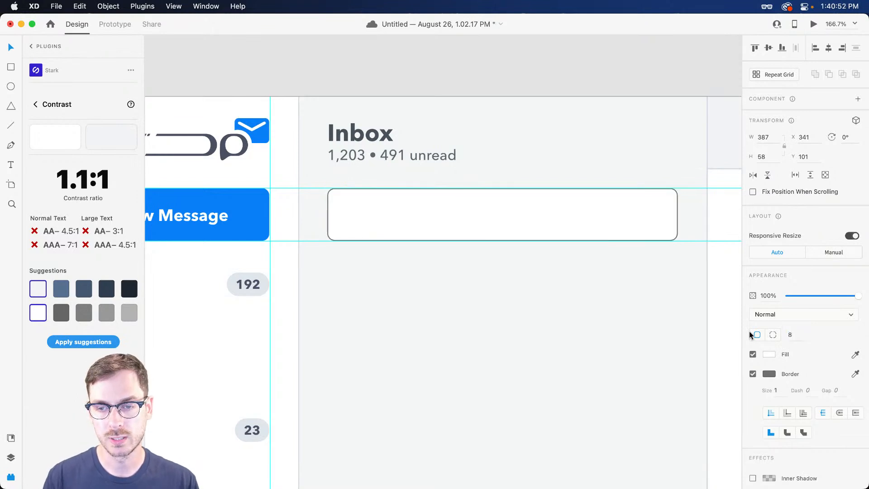
Apply #4A525C as the rectangle's border, then lighten it to a light grey #A6AEB9
left_click(769, 373)
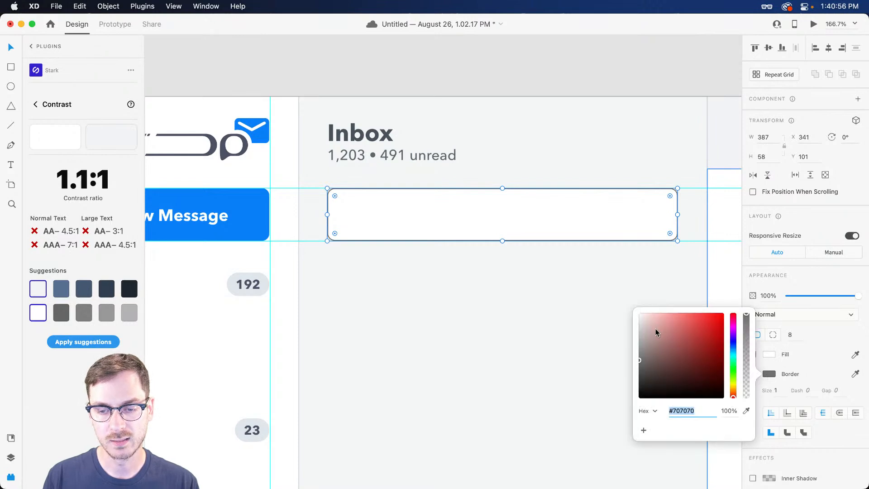
key("super+shift+y")
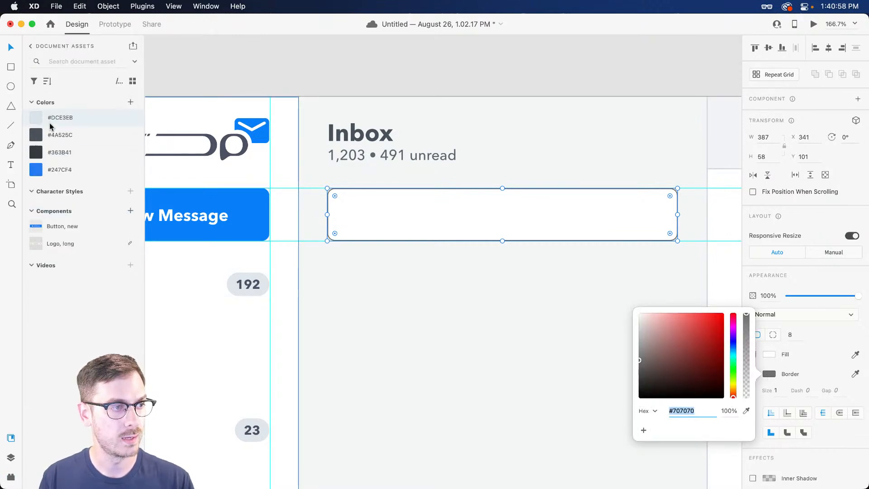
right_click(82, 133)
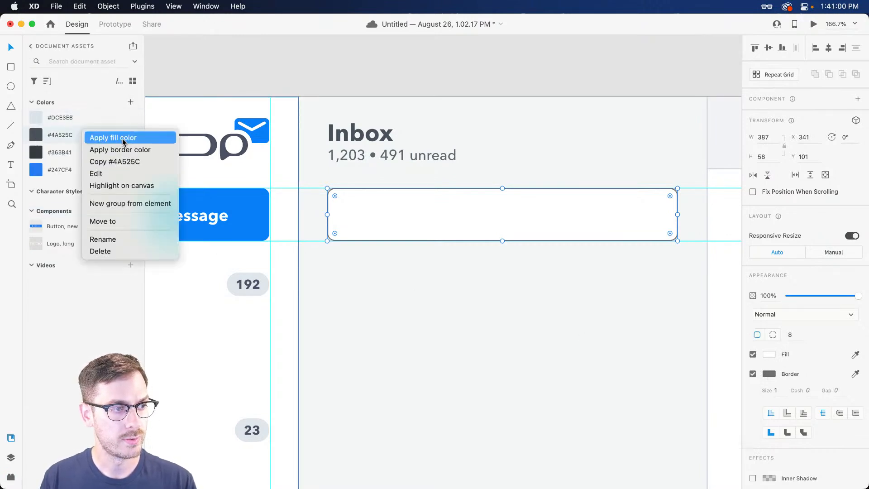
left_click(116, 150)
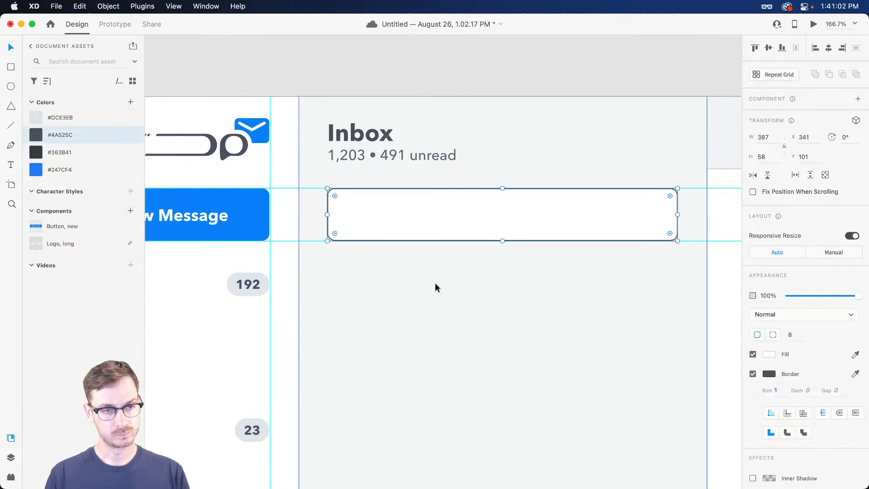
left_click(441, 251)
left_click(443, 237)
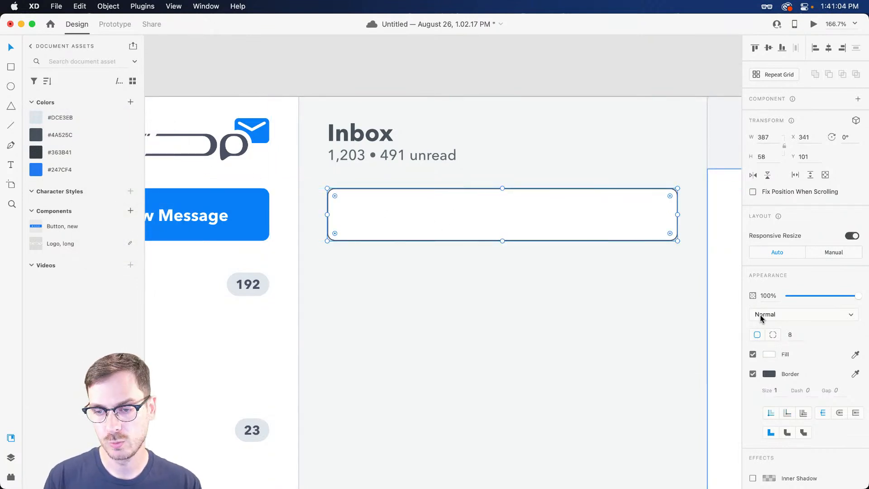
left_click(774, 377)
left_click_drag(659, 366, 648, 334)
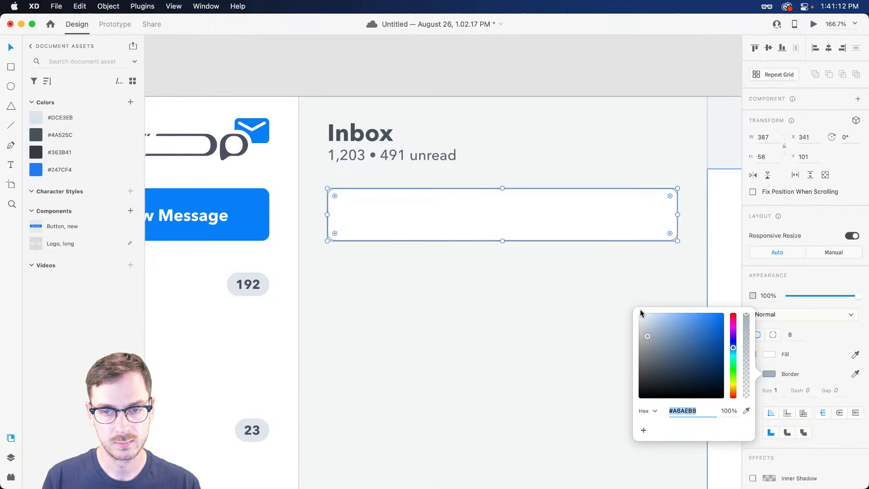
left_click(650, 194)
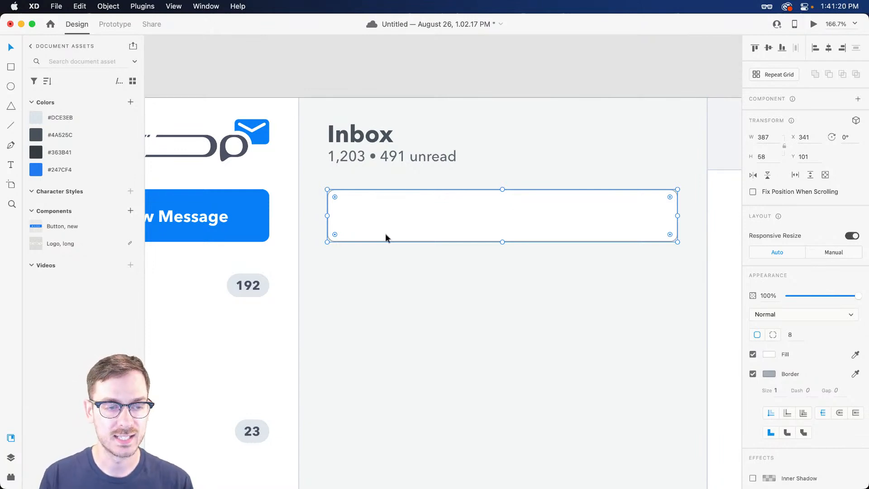
scroll(365, 230, "up", 5)
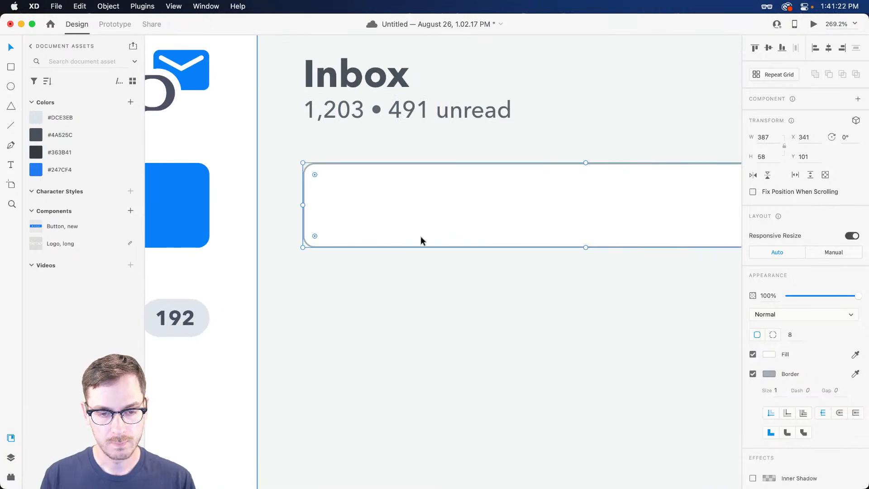
scroll(343, 195, "up", 2)
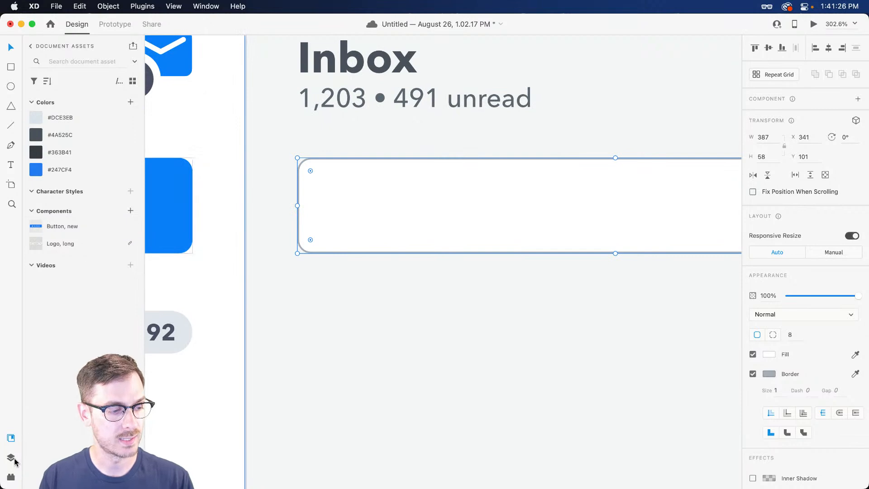
Insert a 'search' magnifier icon from the Icons 4 Design plugin
left_click(10, 478)
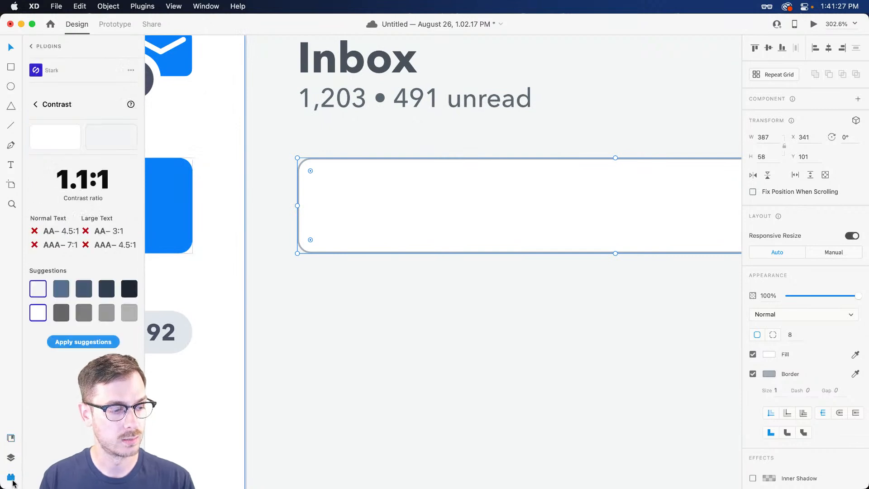
left_click(31, 46)
left_click(80, 214)
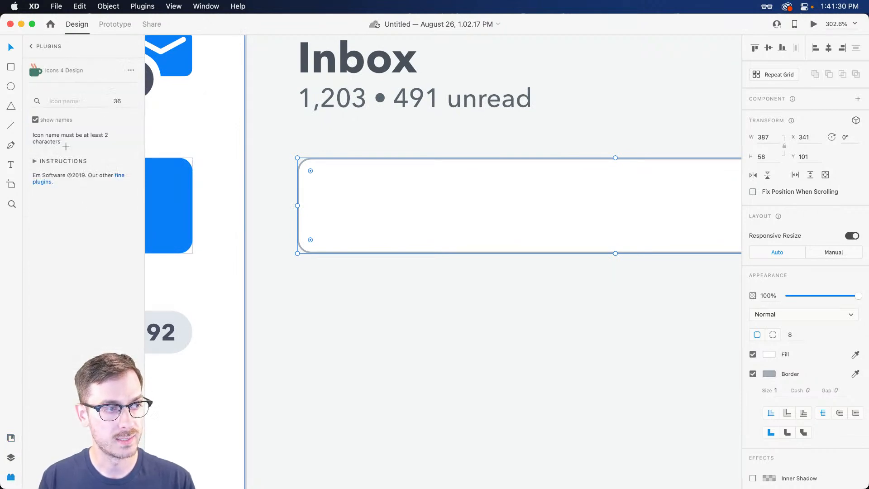
left_click(64, 95)
type("search")
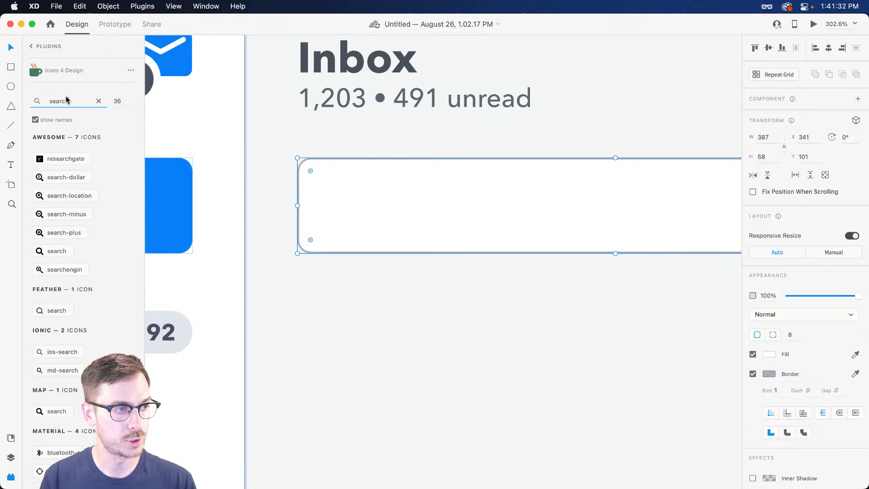
left_click(54, 311)
Place the magnifier inside the Inbox search box, shrink it, and check the preview
left_click_drag(461, 259, 495, 266)
scroll(379, 233, "left", 15)
left_click_drag(511, 260, 418, 232)
key("super+Return")
key("super+w")
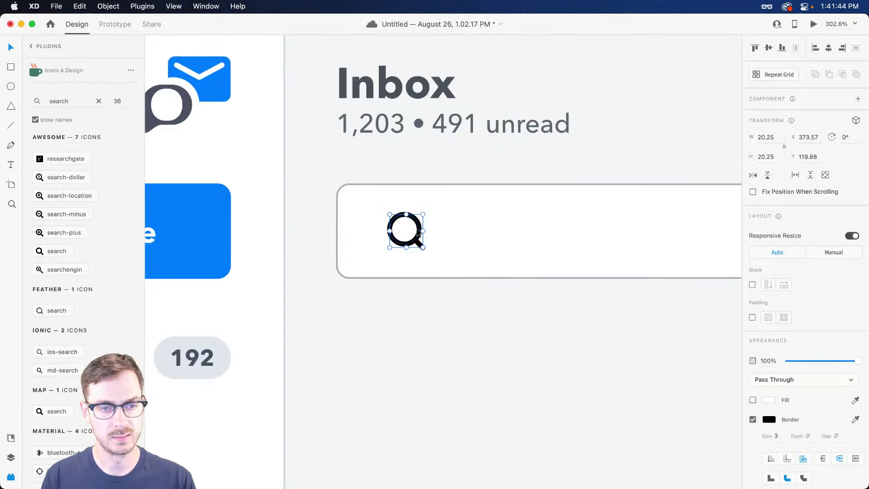
Set the magnifier's stroke width to 2, resize it to 16 px, and preview
key("Down")
key("Return")
key("alt")
left_click_drag(424, 248, 400, 232)
key("super+Return")
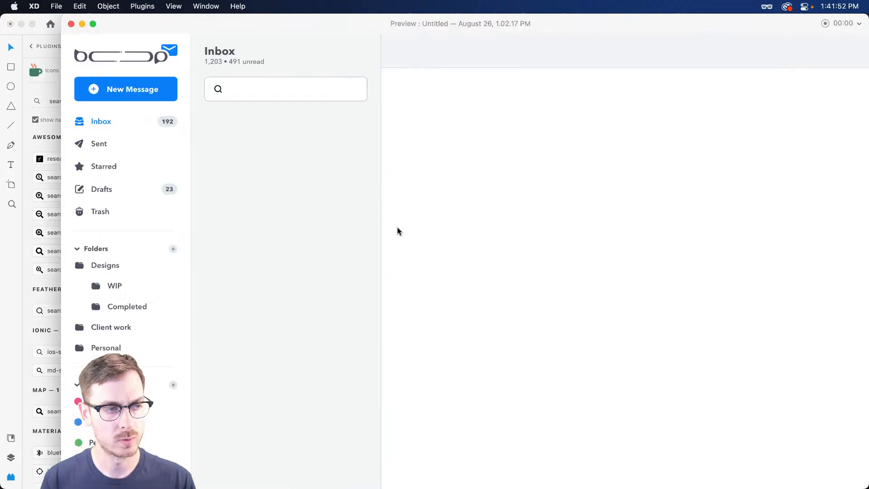
Add 'Search...' placeholder text inside the search box
key("super+w")
key("t")
left_click(450, 231)
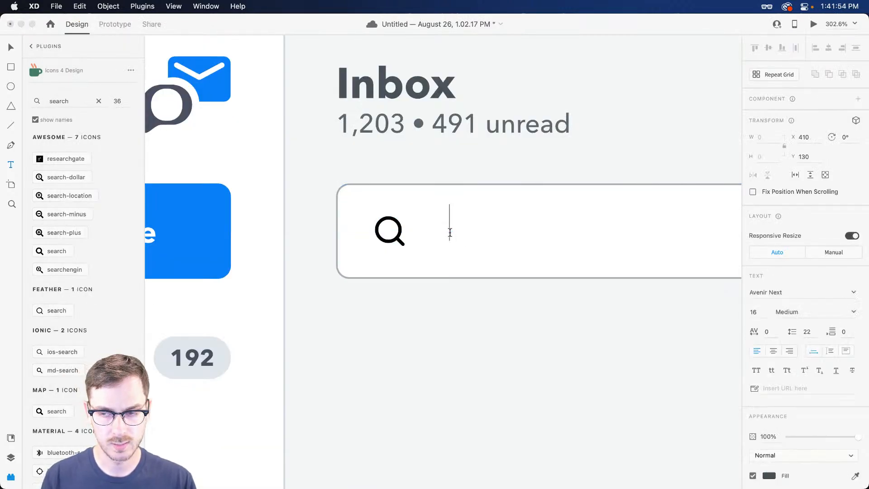
type("Search")
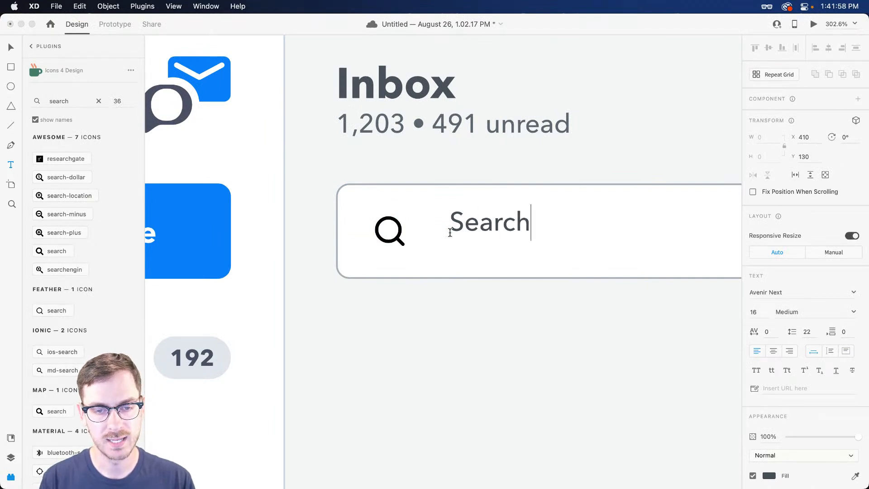
type("...")
key("Escape")
Position the 'Search...' text beside the magnifier, checking it in the preview
left_click_drag(467, 233, 462, 238)
key("super+Return")
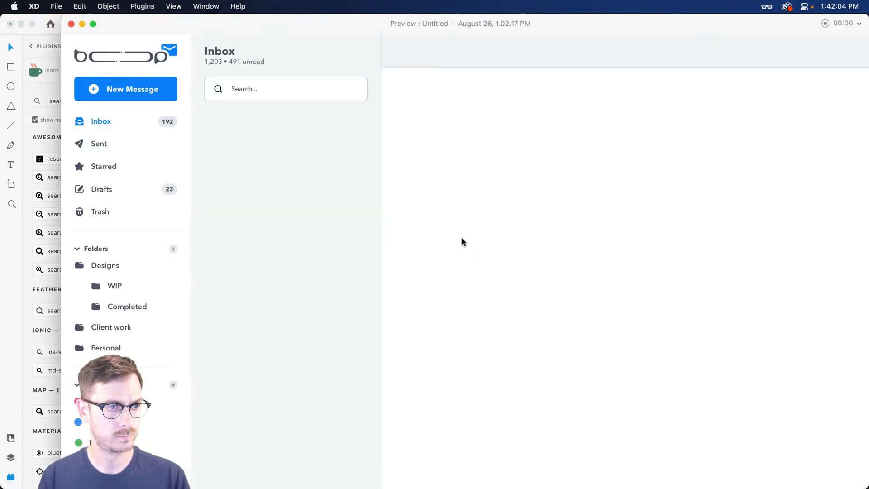
key("super+w")
key("Left")
key("Left")
key("Left")
key("Left")
key("Left")
key("Left")
key("Left")
key("super+Return")
key("super+w")
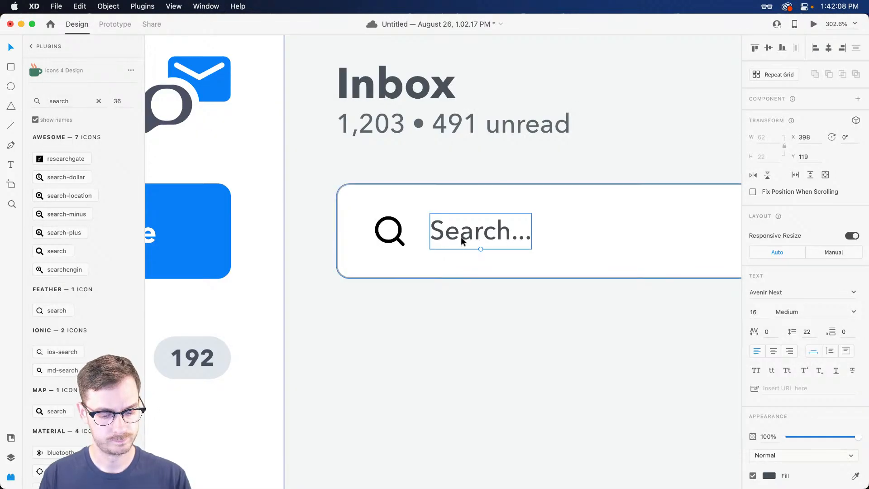
Colour the magnifier's outline #4A525C from Assets and nudge the 'Search...' text down a pixel
key("super+shift+y")
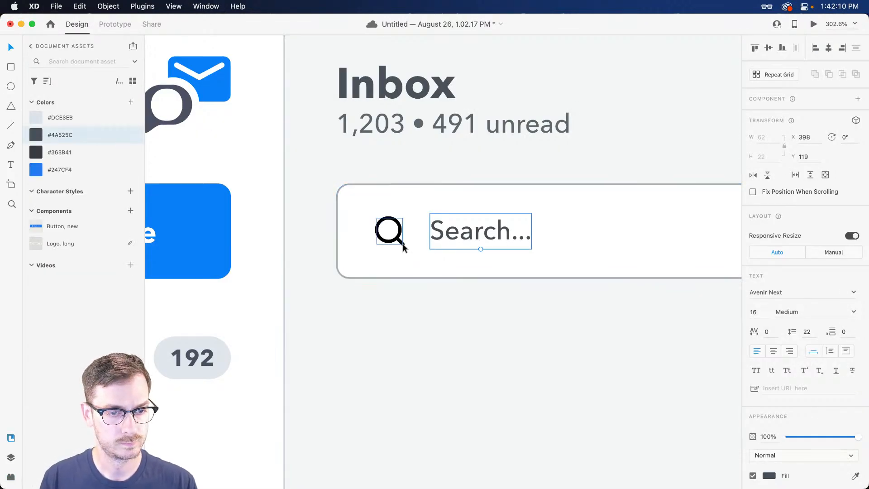
left_click(403, 246)
right_click(74, 135)
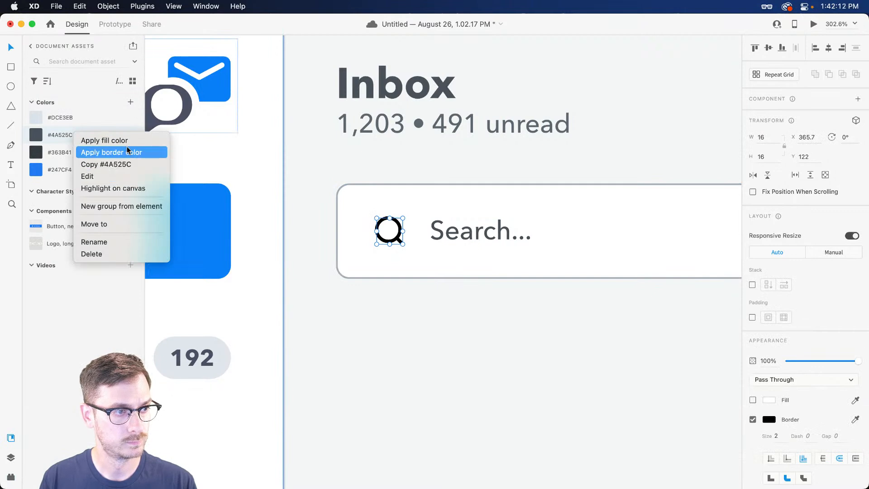
left_click(126, 149)
key("super+Return")
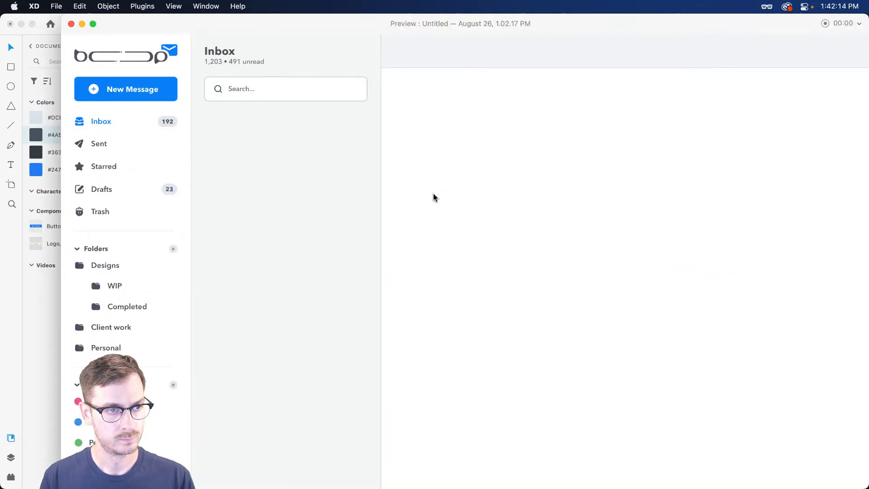
key("super+w")
left_click(456, 218)
key("Down")
Show the layout guides and add a vertical guide at the inbox list's left edge
scroll(458, 221, "right", 5)
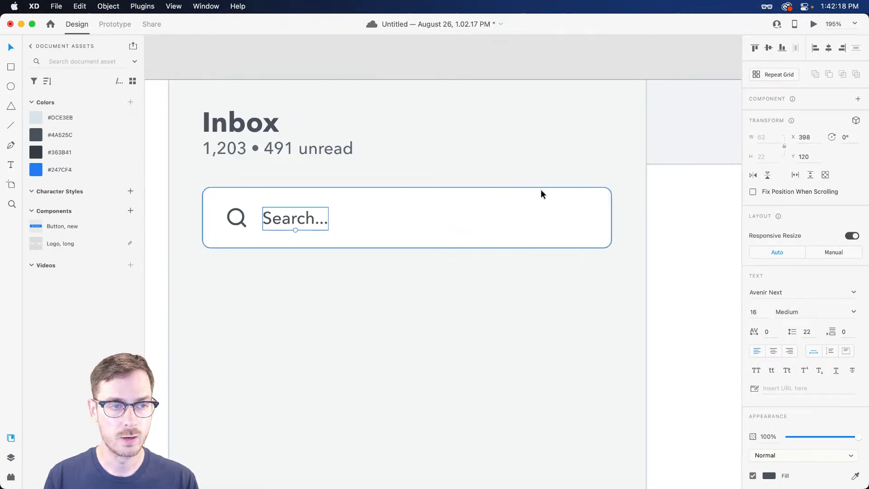
scroll(544, 194, "right", 2)
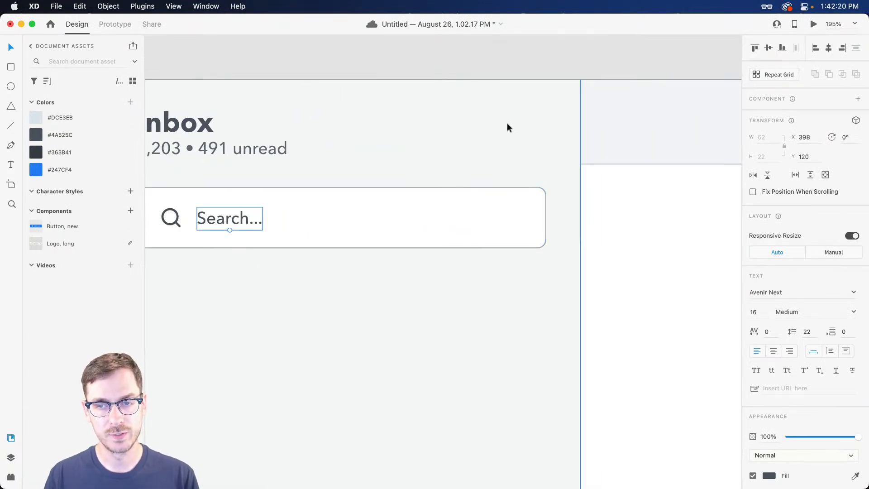
scroll(502, 144, "down", 10)
scroll(455, 196, "left", 1)
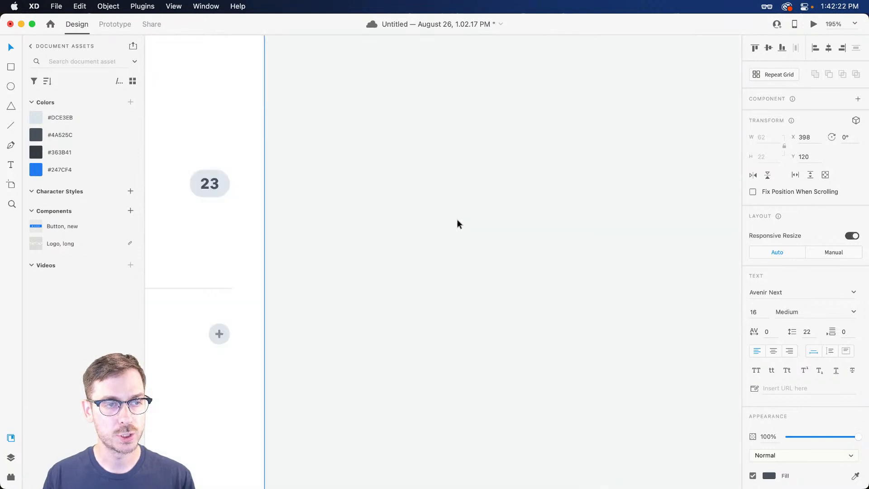
scroll(443, 215, "up", 8)
scroll(520, 254, "right", 3)
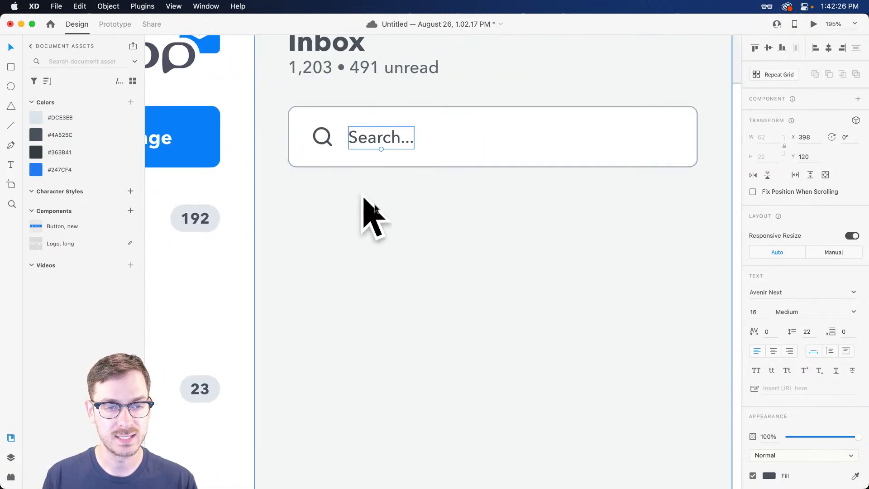
key("super+semicolon")
scroll(380, 208, "down", 5)
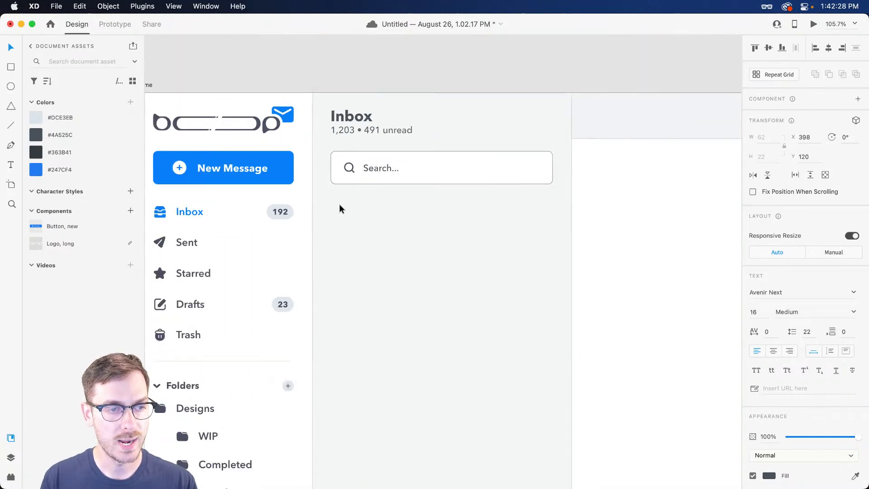
scroll(271, 190, "left", 3)
scroll(272, 190, "down", 1)
left_click_drag(210, 186, 631, 201)
scroll(518, 199, "up", 4)
scroll(521, 197, "right", 2)
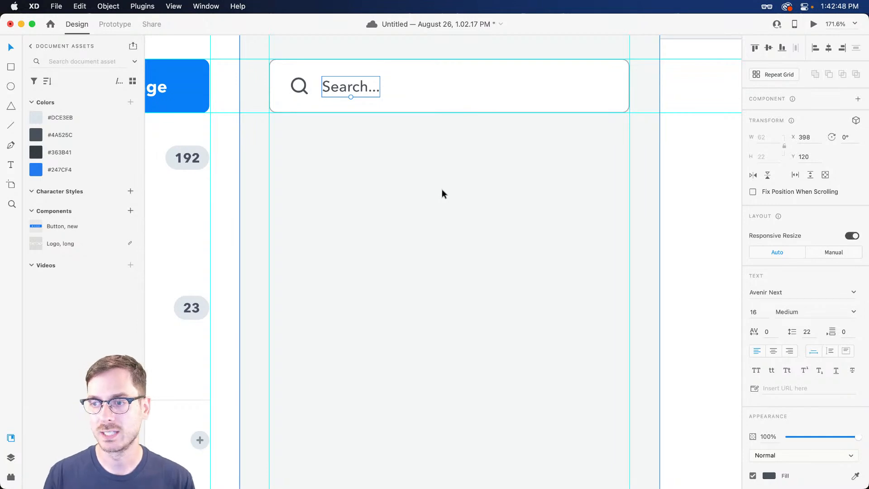
Draw a grey avatar circle with no border below the search box, aligned to the guide
left_click(286, 174)
key("e")
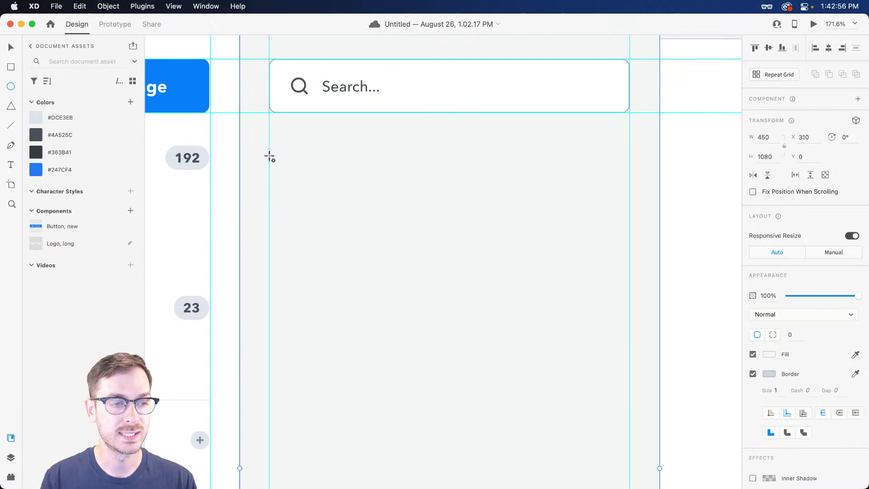
left_click_drag(269, 157, 319, 207)
key("v")
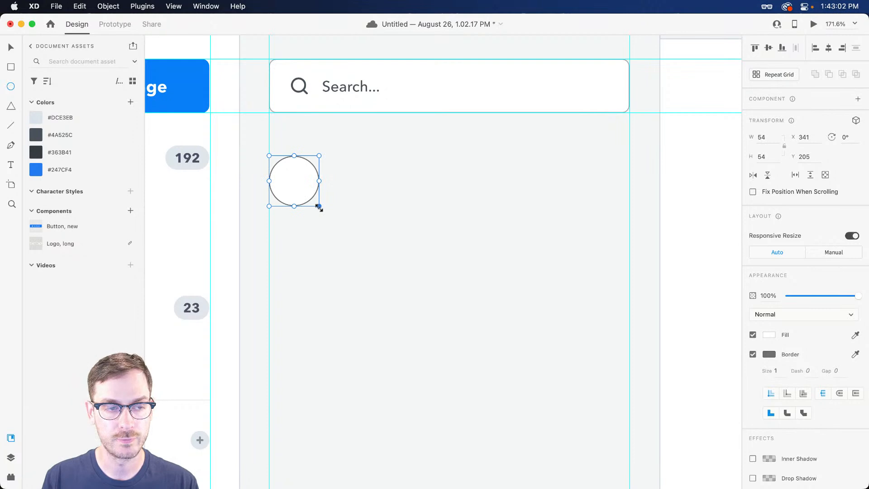
left_click(771, 338)
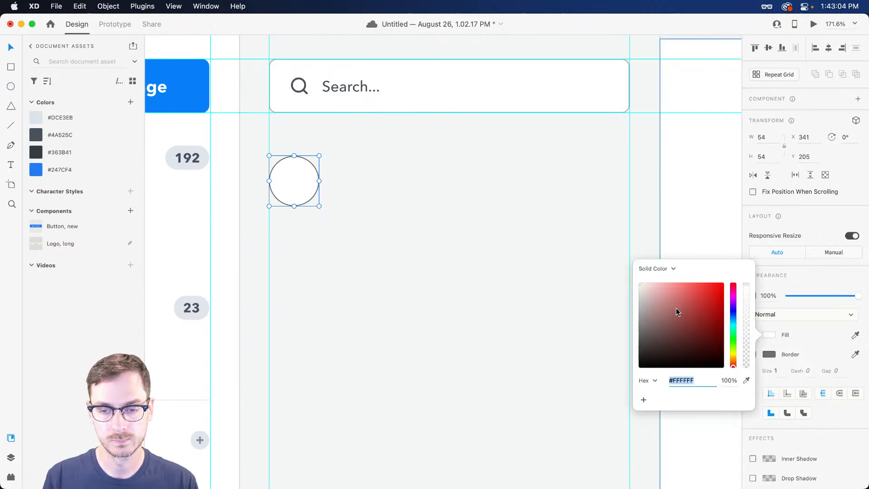
left_click(674, 310)
key("Escape")
left_click(752, 354)
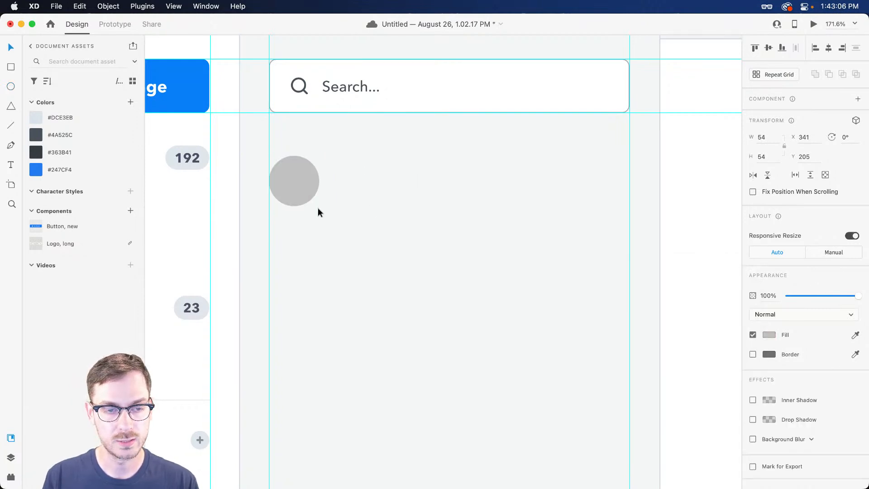
left_click_drag(279, 177, 292, 168)
scroll(344, 159, "up", 3)
Type the sender's name in a text box beside the circle
key("t")
left_click(335, 156)
type("S")
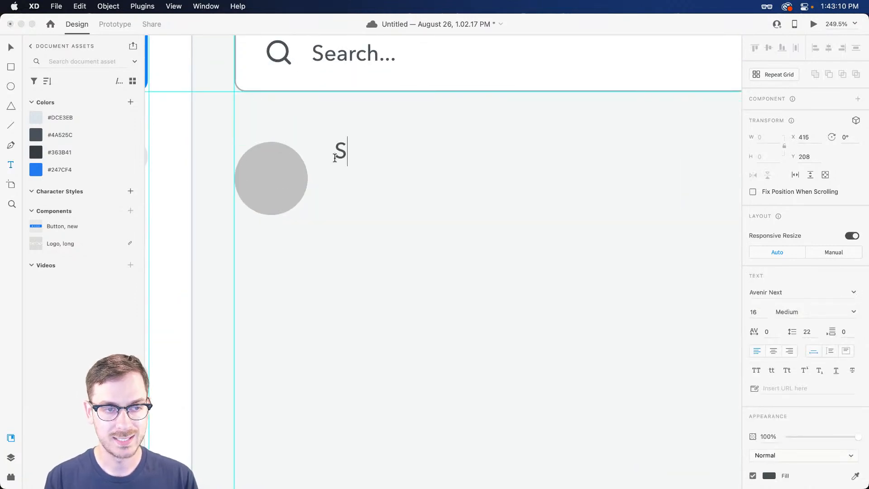
key("BackSpace")
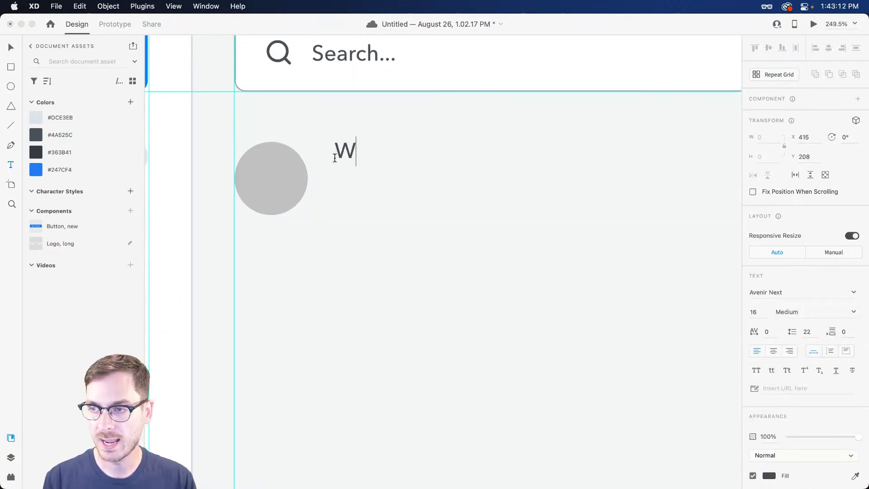
key("Escape")
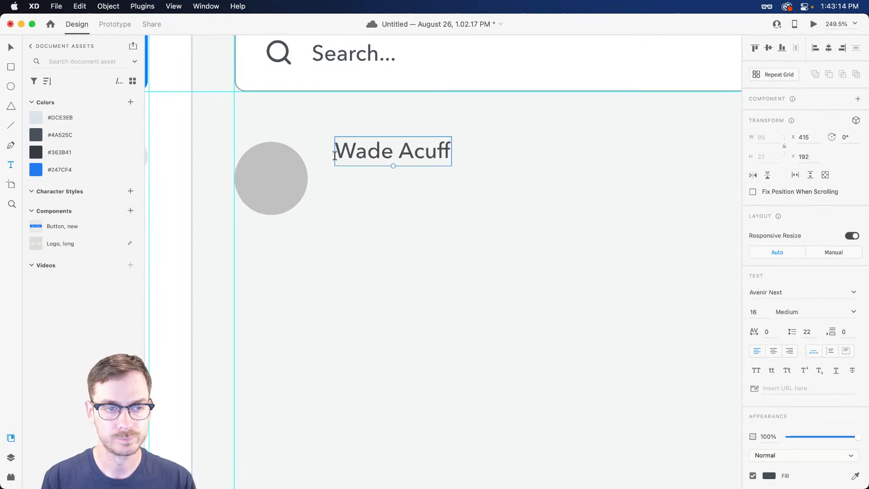
Style the name 18 pt Bold in #4A525C and position it beside the circle
left_click(761, 312)
type("18")
key("Return")
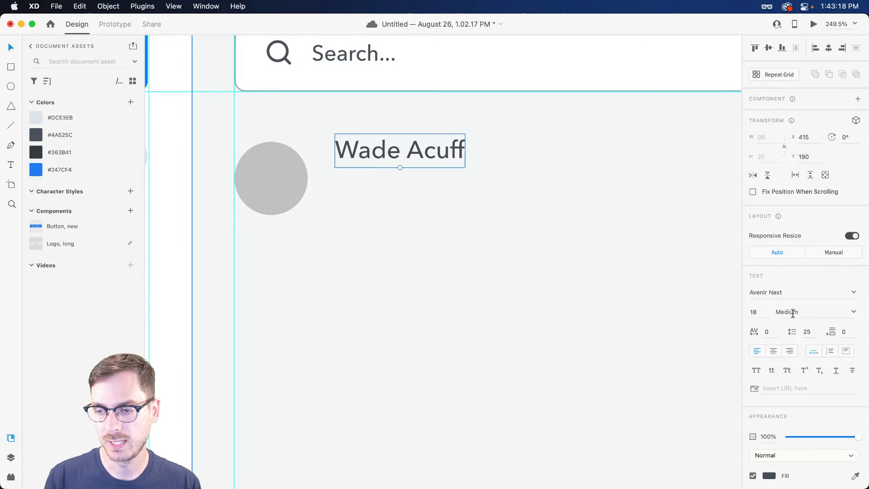
left_click(854, 312)
left_click(788, 396)
left_click_drag(377, 158, 374, 162)
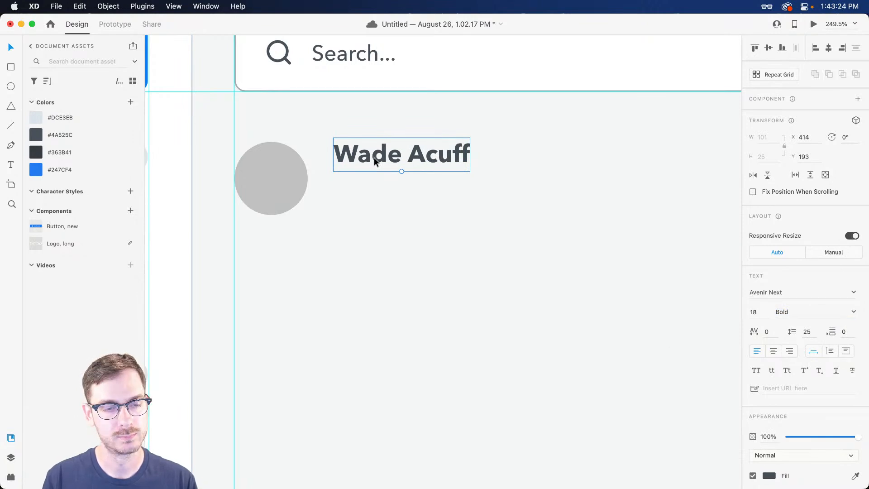
left_click(66, 135)
left_click_drag(419, 162, 422, 183)
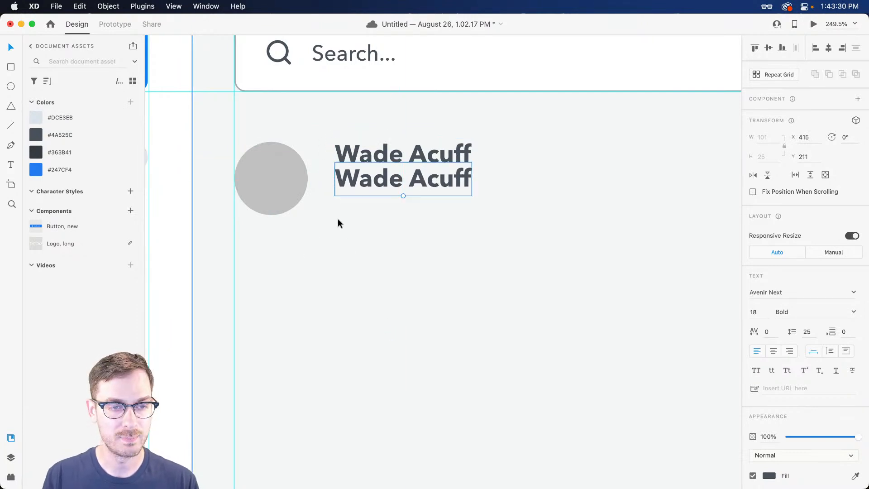
Change the duplicated name to 'Subject of the email' at 16 pt Demi Bold, placed below
double_click(385, 176)
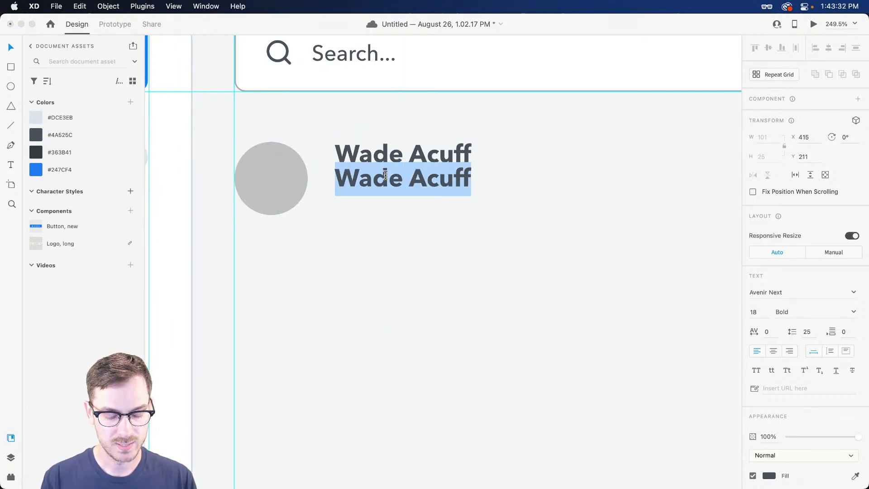
type("Subject")
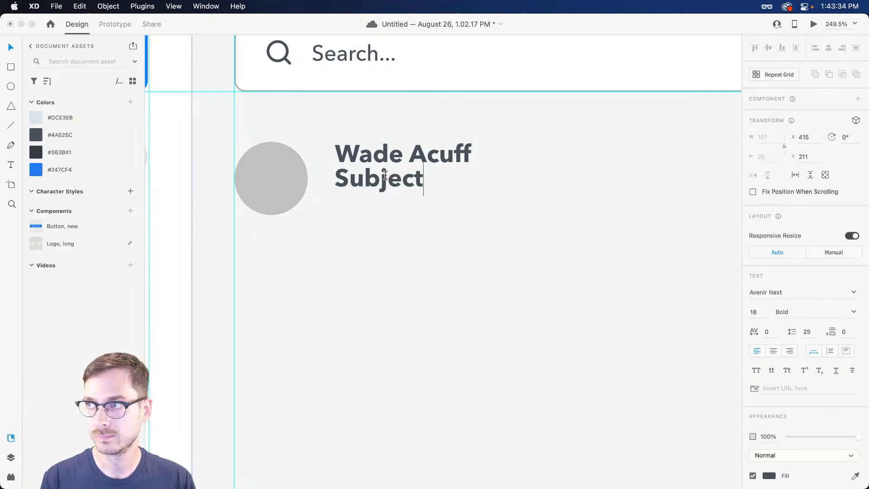
type(" of the email")
key("Escape")
left_click(762, 315)
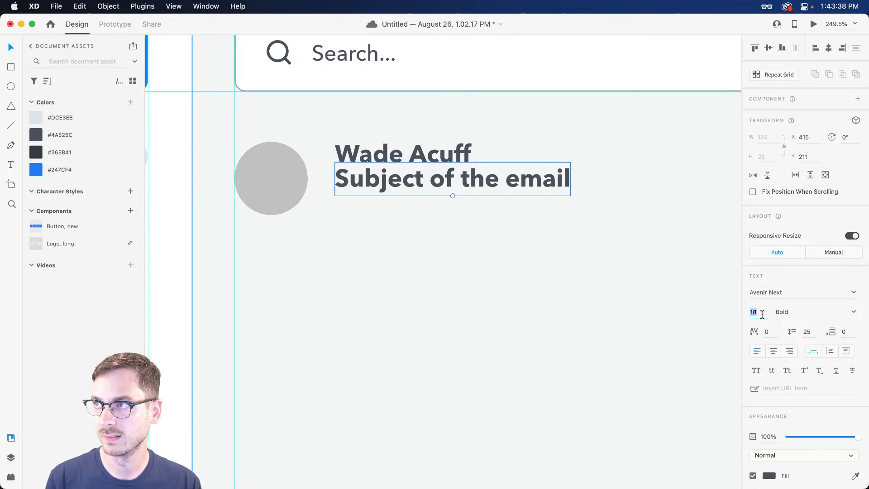
type("16")
key("Return")
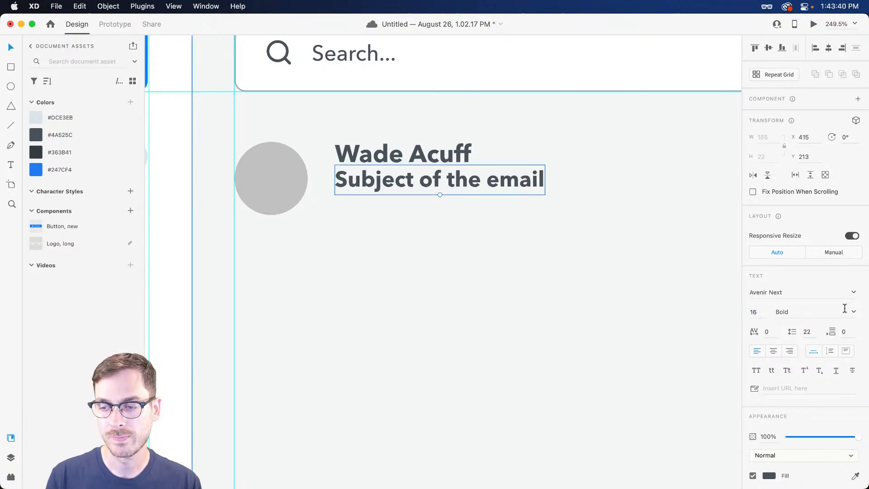
left_click(853, 313)
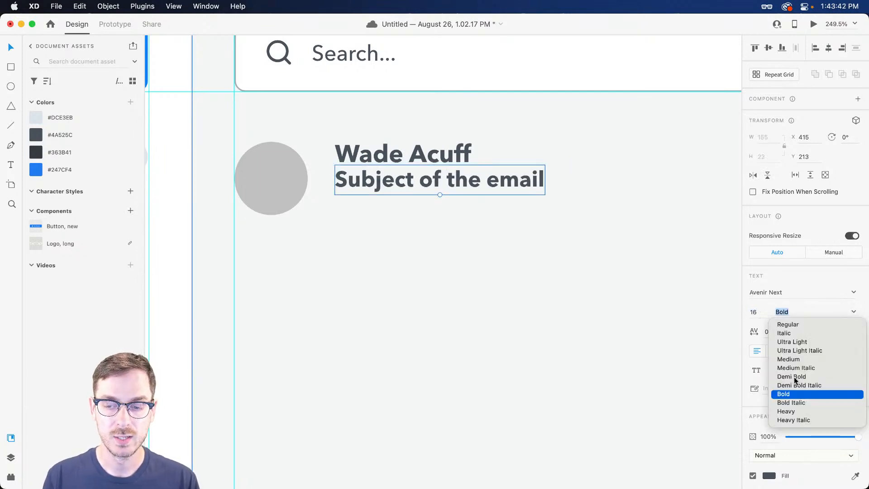
left_click(795, 378)
left_click_drag(365, 171, 367, 211)
Select the name with the subject, then each of the two subject lines
left_click(372, 159, "shift")
left_click(363, 210)
left_click(419, 186)
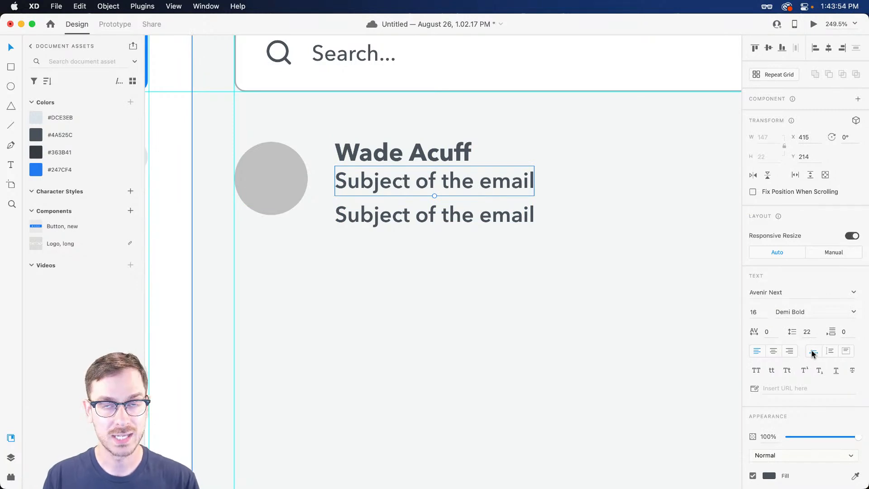
left_click(528, 224)
Widen the second text line to the right guide and set it to 14 pt Medium
left_click(831, 351)
scroll(526, 254, "down", 5)
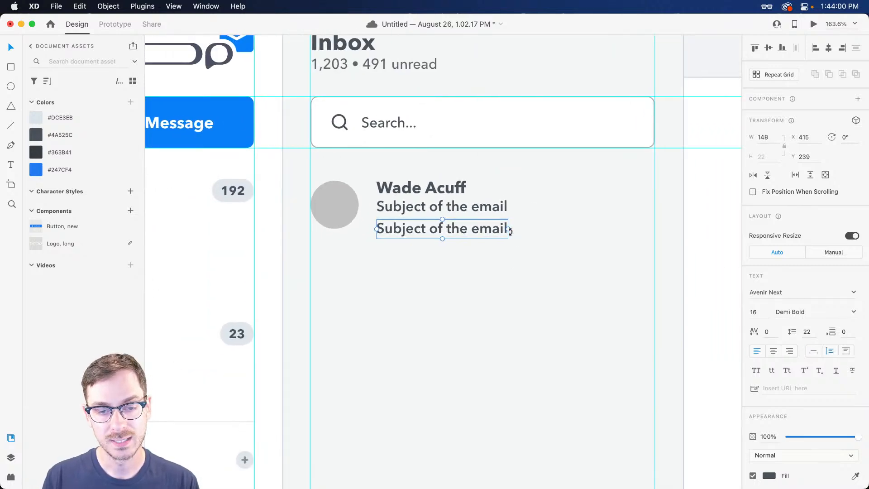
left_click_drag(508, 229, 652, 233)
left_click_drag(652, 233, 653, 233)
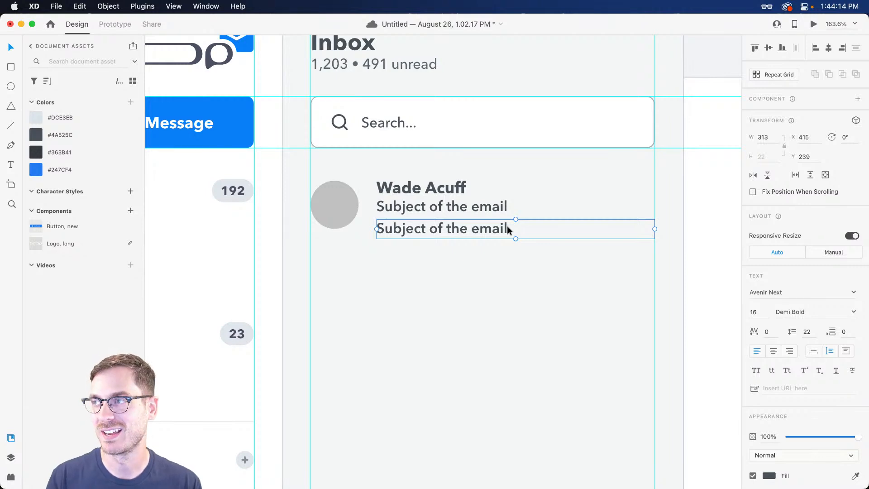
left_click(765, 312)
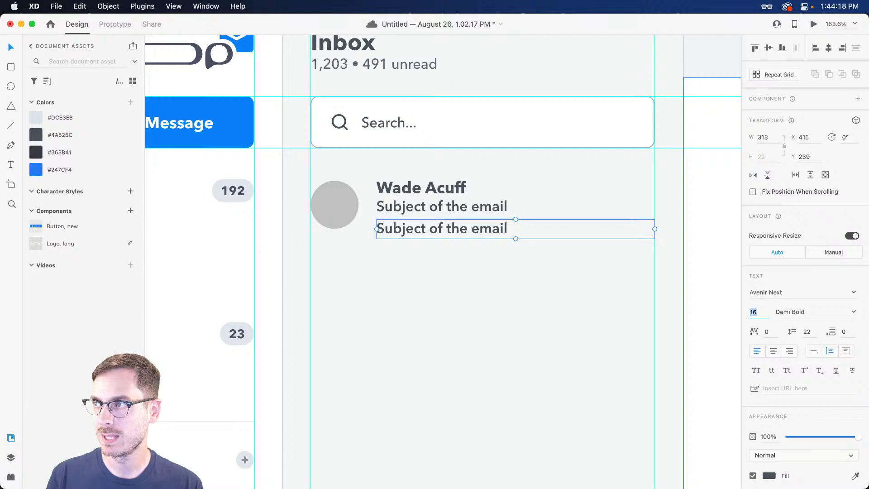
type("14")
key("Return")
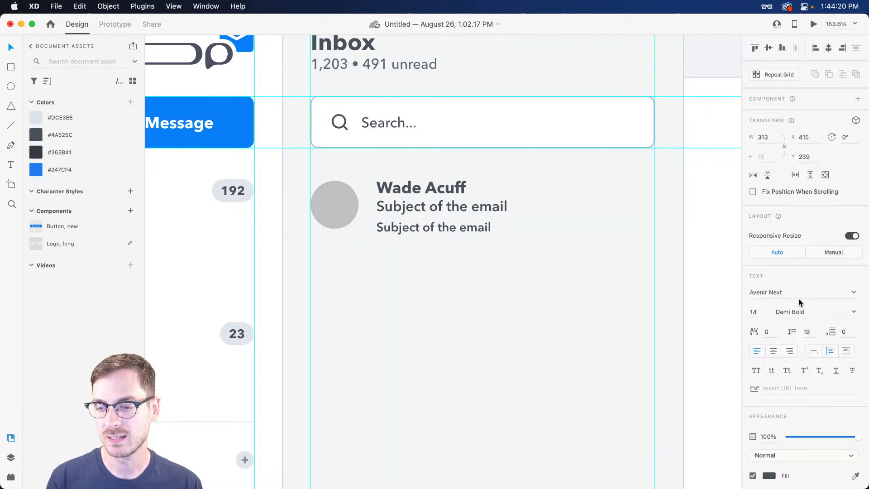
left_click(792, 312)
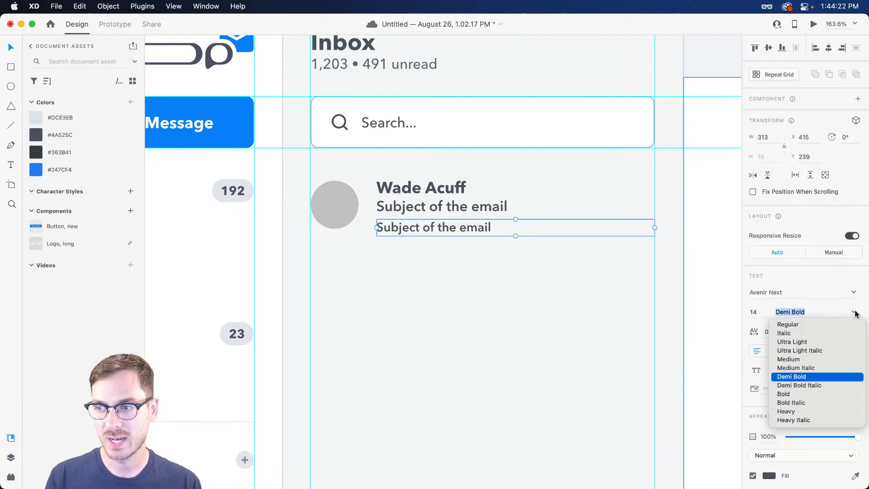
left_click(789, 359)
Change its text to 'Preview of the body messages goes in this area. Should be two lines max.'
double_click(498, 227)
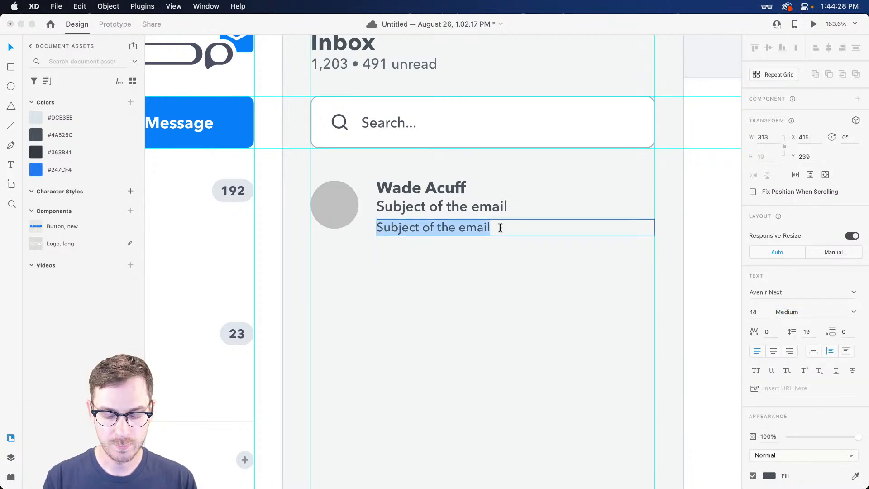
type("Preview of th")
type("e body message")
type("s ")
type("does in")
key("BackSpace")
key("BackSpace")
key("BackSpace")
key("BackSpace")
key("BackSpace")
key("BackSpace")
key("BackSpace")
type("goes ")
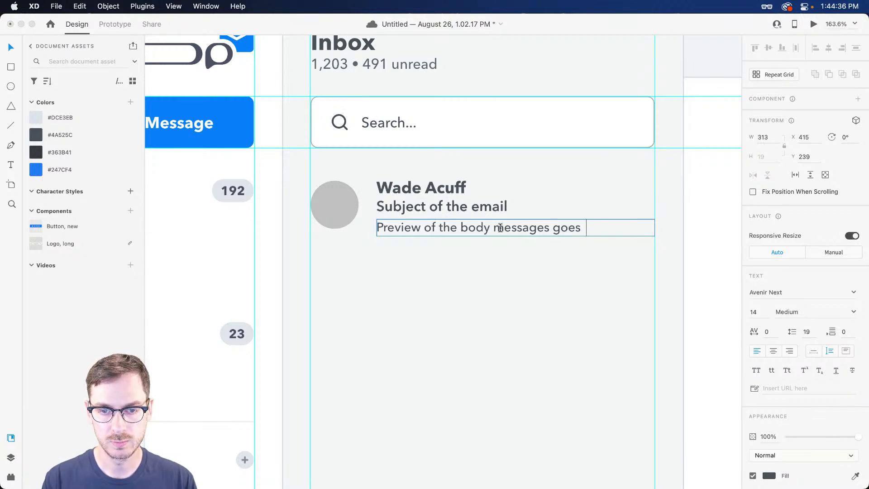
type("in this area.")
type(" Should be two lines")
type(" max.")
key("Escape")
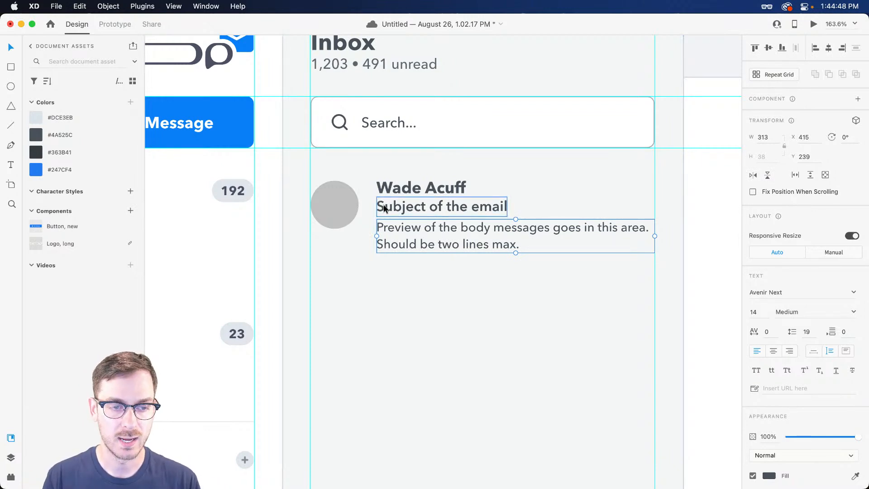
Nudge the email subject line slightly down
left_click(402, 207)
left_click_drag(403, 207, 404, 208)
left_click(412, 189)
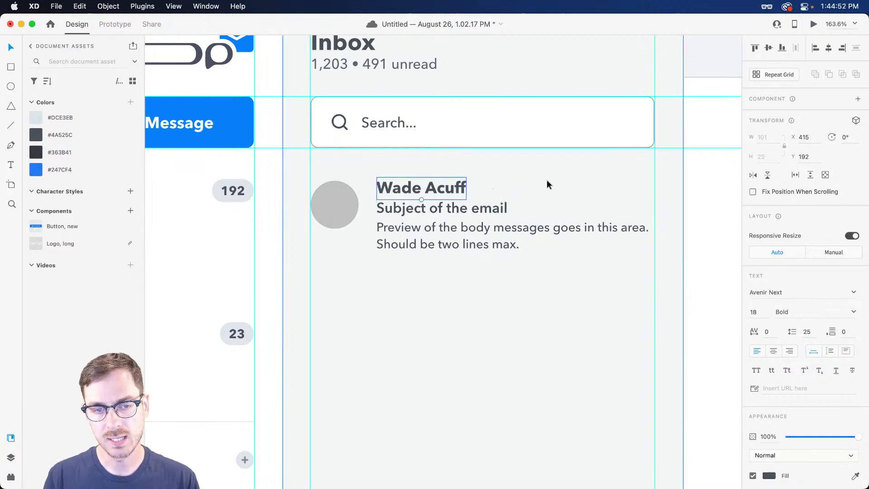
Place a copy of the sender name at the row's right edge, right-aligned, 14 pt Medium
left_click_drag(450, 188, 633, 187)
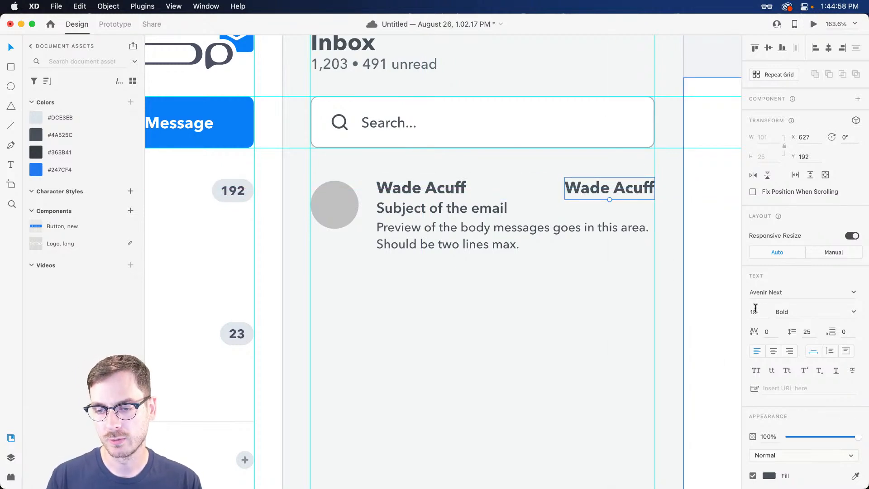
left_click(790, 352)
left_click(764, 313)
type("16")
key("Down")
key("Down")
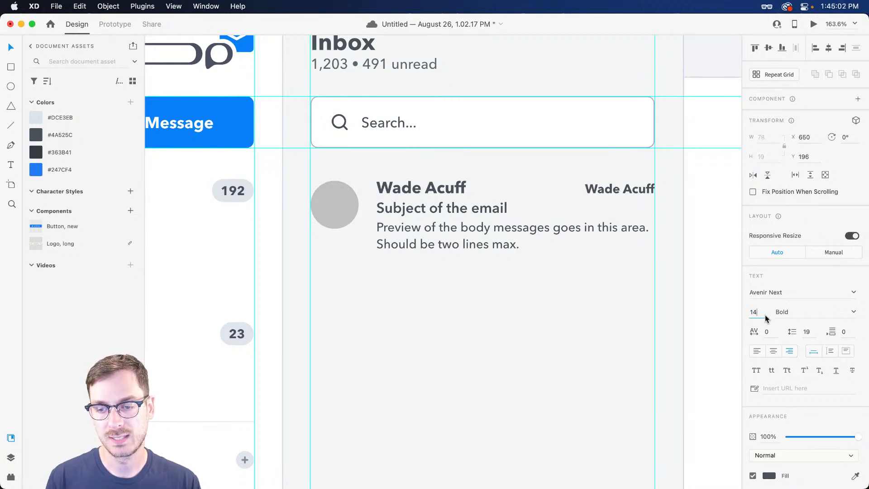
left_click(844, 311)
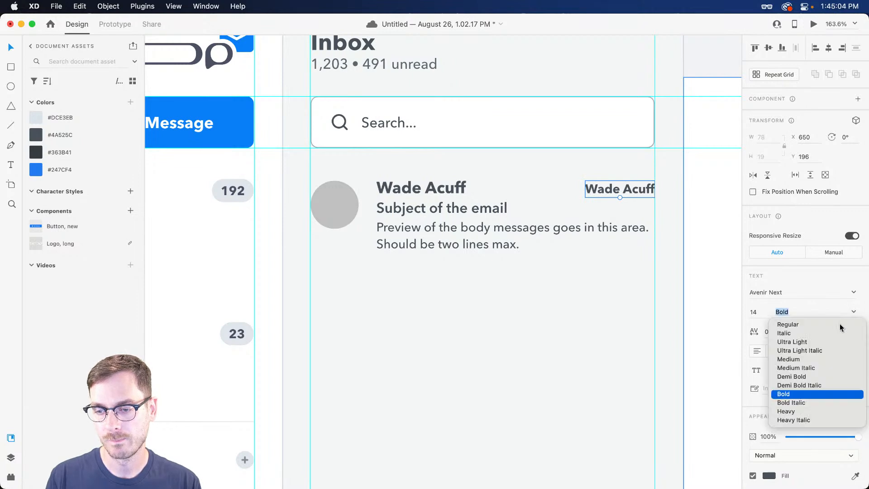
left_click(798, 360)
Change the copied text to the time '11:20 AM'
double_click(616, 187)
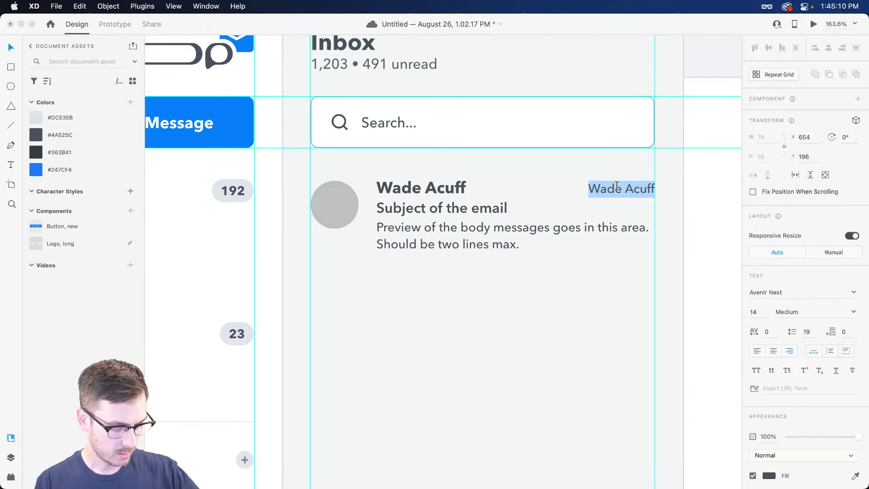
type("Aug")
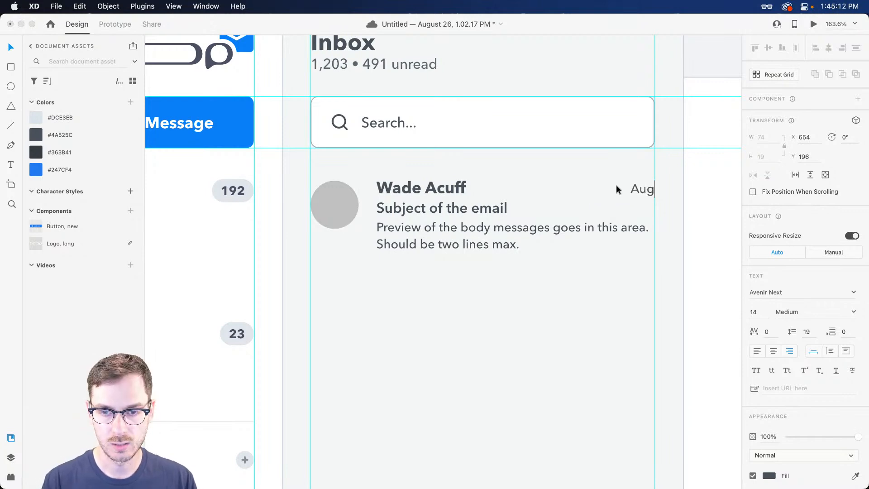
type(". 16")
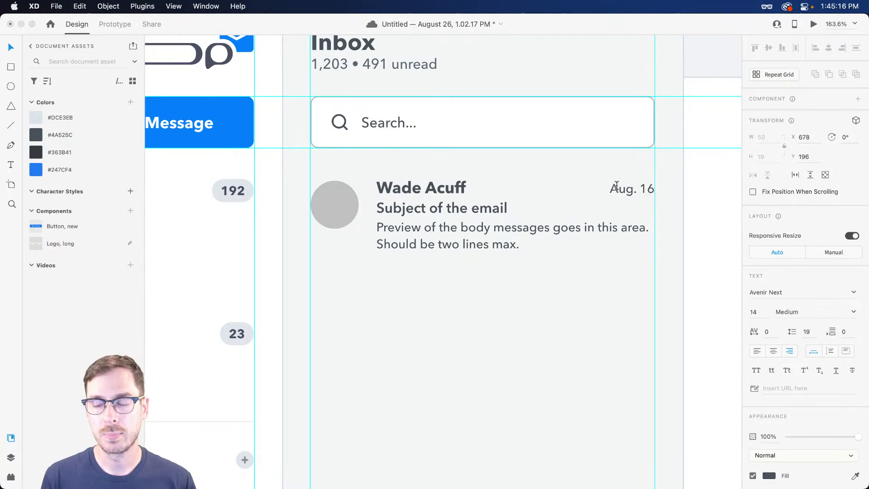
key("super+a")
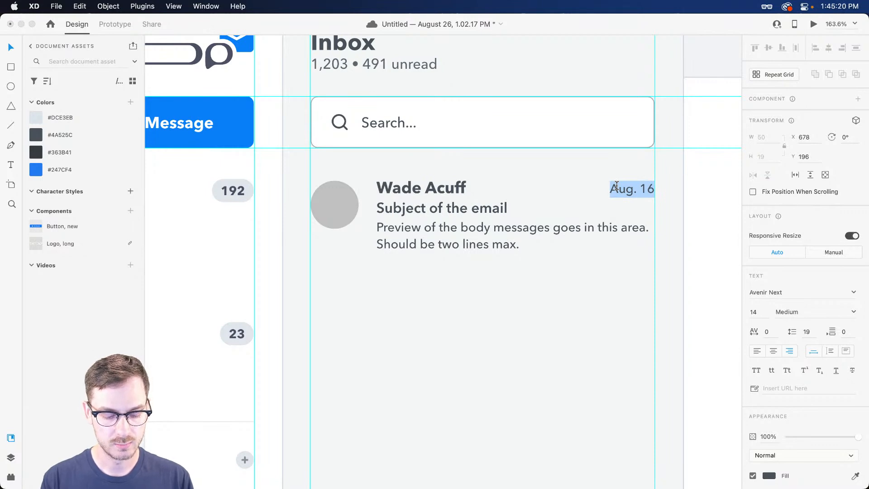
type("11:20")
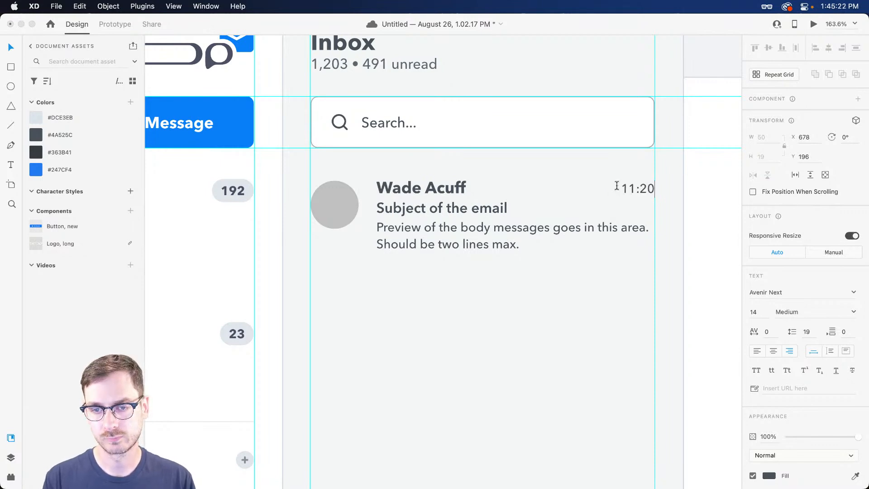
type(" AM")
key("Escape")
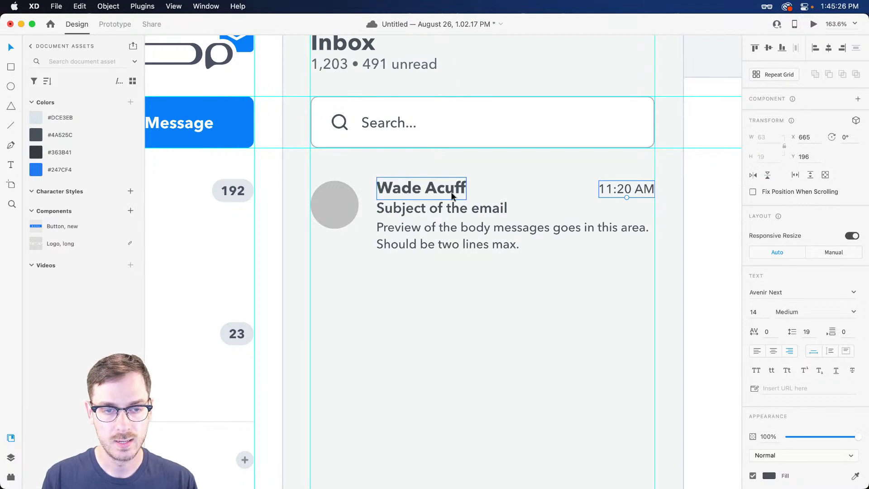
Group the avatar circle with the row's name, subject, preview and time texts
left_click(409, 190, "shift")
left_click(416, 210, "shift")
left_click(421, 242, "shift")
left_click(338, 204, "shift")
key("super+g")
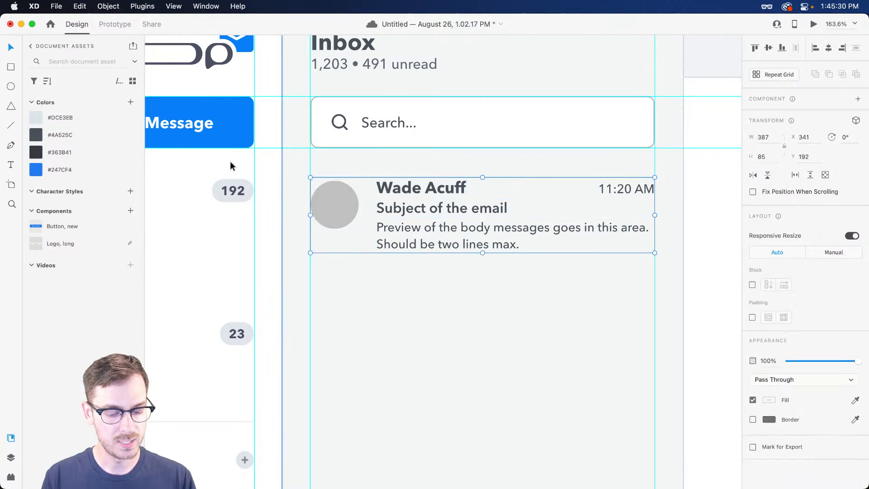
Name the new row group 'Message' in the Layers panel
key("super+y")
double_click(53, 89)
type("Message")
key("Return")
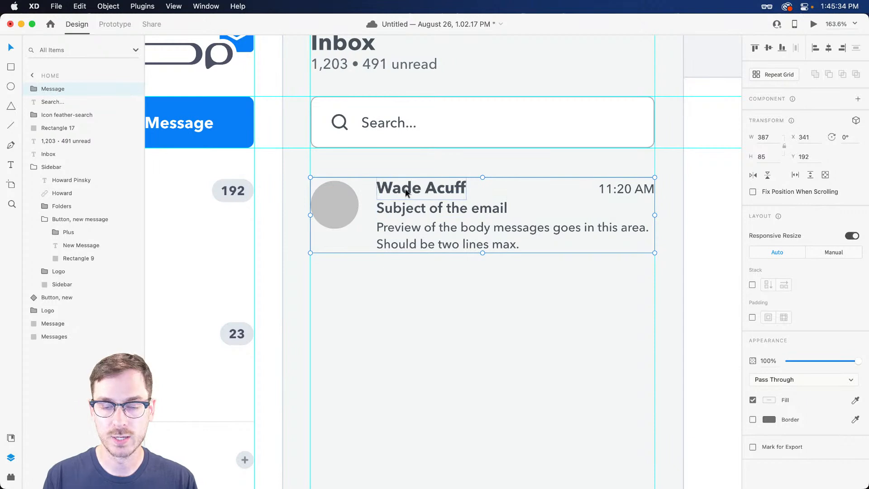
Draw a pale blue-grey (#D3DAE3) divider line beneath the email row and preview it
double_click(399, 228)
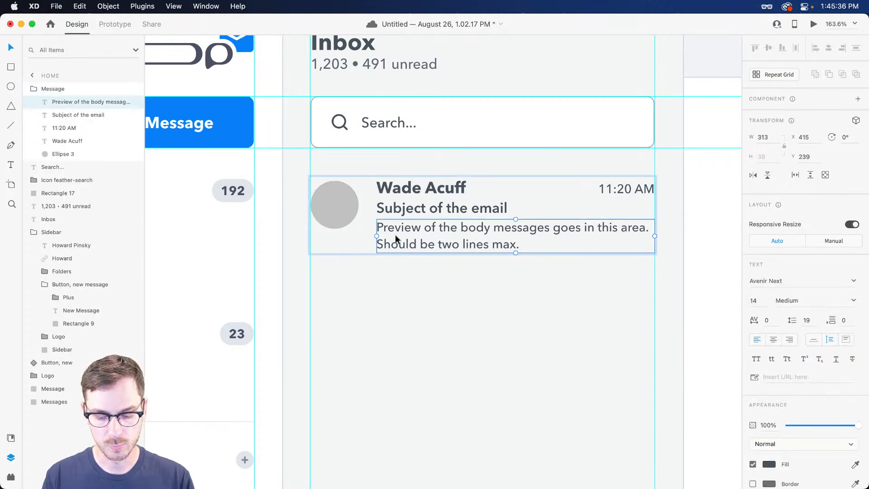
key("l")
left_click_drag(313, 273, 654, 274)
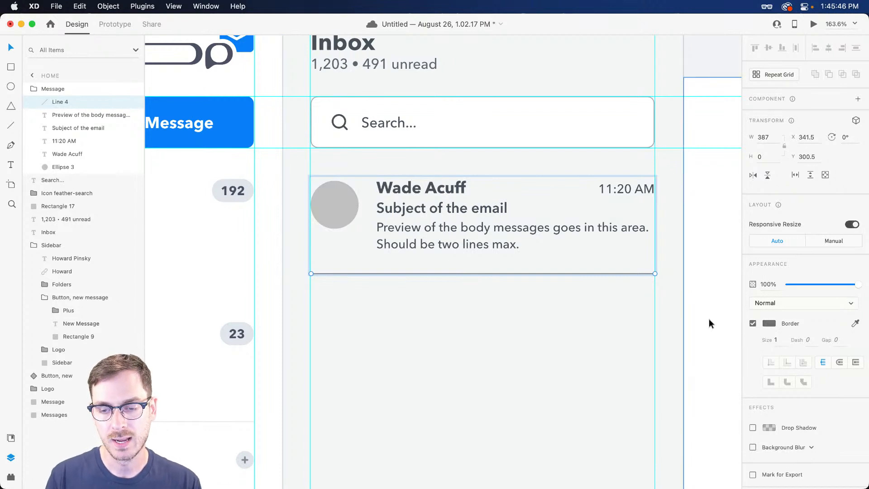
left_click(774, 324)
left_click(647, 270)
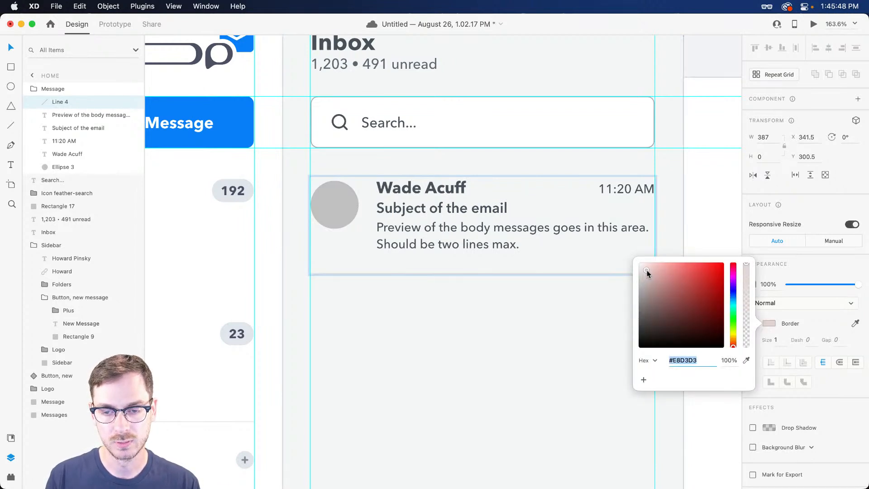
left_click(734, 297)
left_click_drag(644, 276, 645, 272)
key("super+Return")
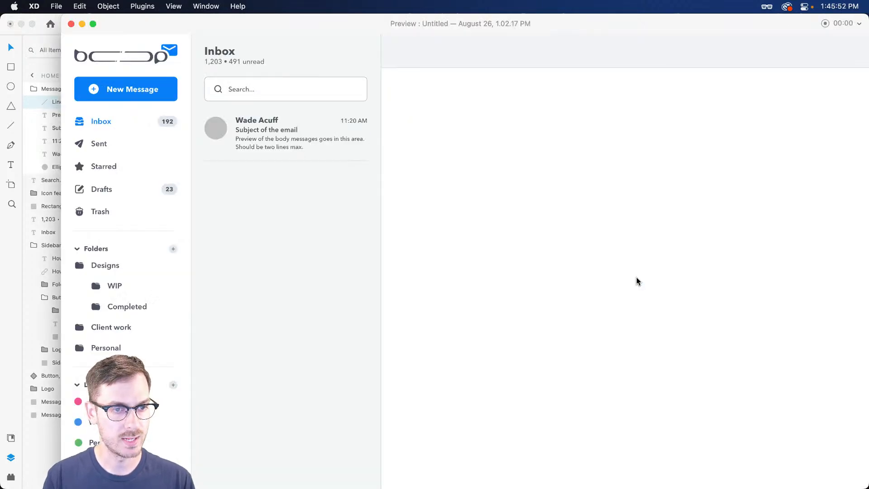
key("super+w")
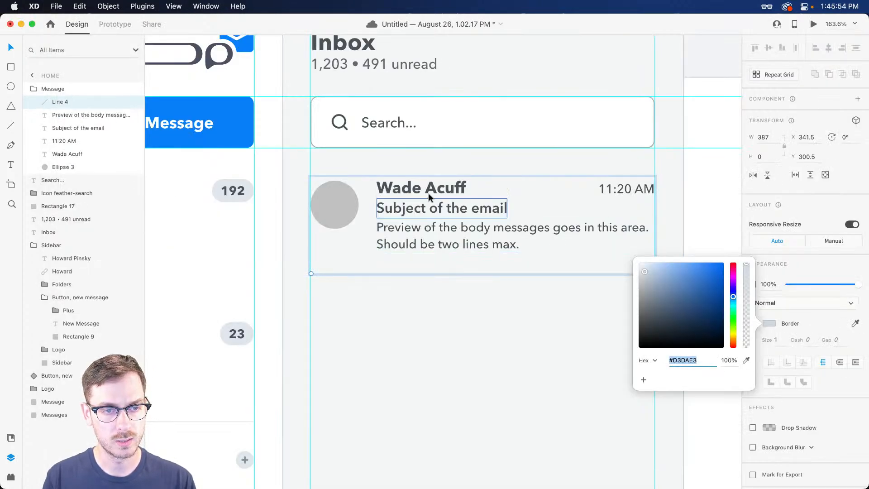
Nudge the sender name, subject and preview texts left to X 410
left_click(399, 198)
left_click(407, 209, "shift")
left_click(395, 231, "shift")
key("Left")
key("Left")
key("Left")
key("Left")
key("Left")
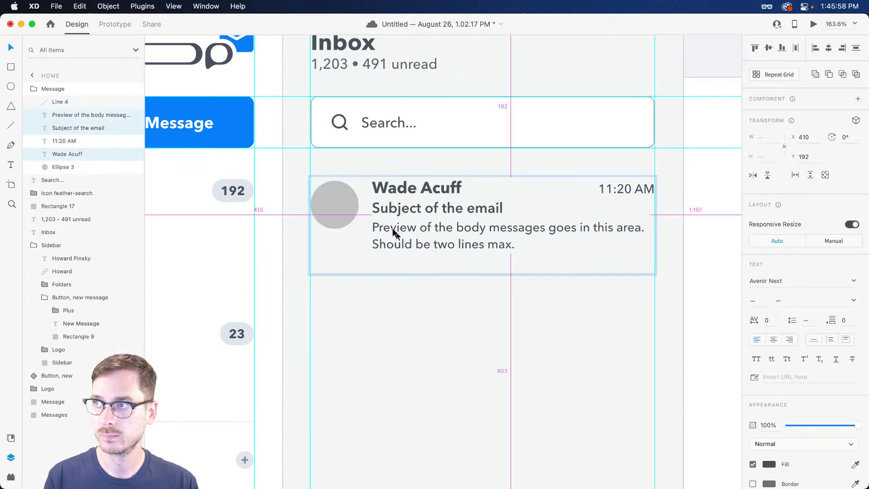
Shift the three row texts back right and widen the preview text slightly
key("Right")
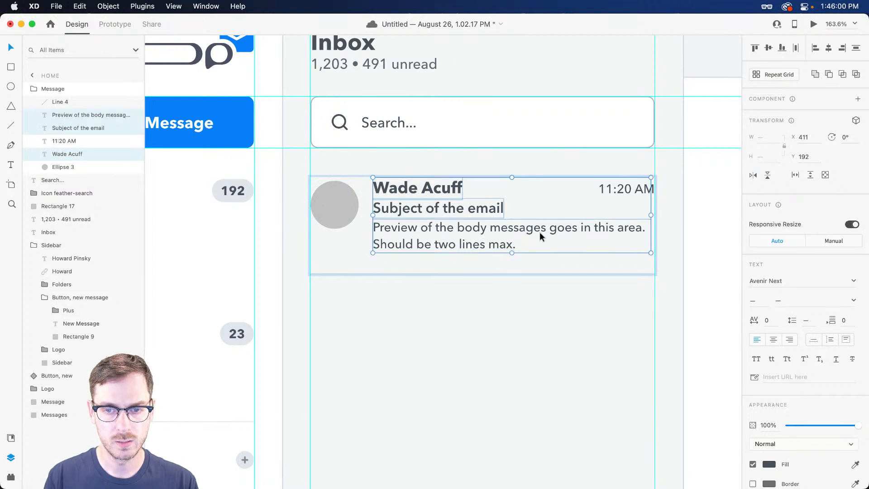
left_click(551, 229)
left_click_drag(652, 236, 654, 235)
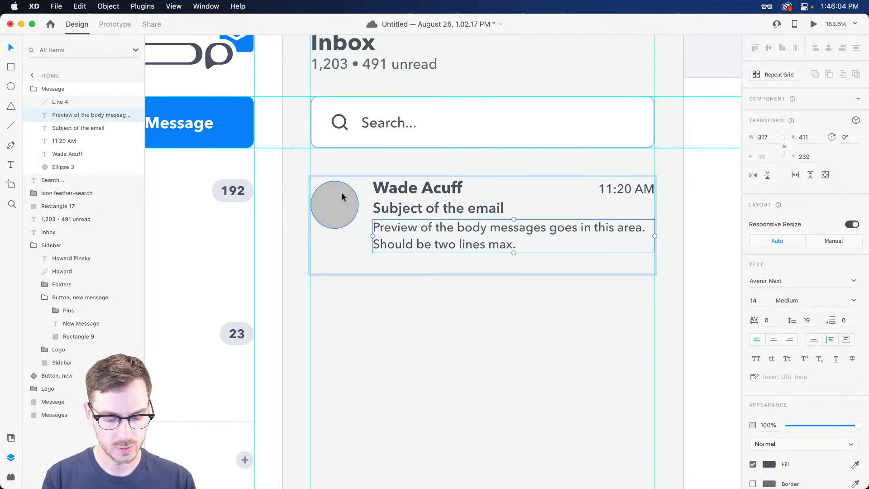
Fill the avatar circle with a Colorful face from the Toy Faces library
key("super+shift+y")
left_click(37, 48)
scroll(66, 245, "down", 5)
left_click(68, 423)
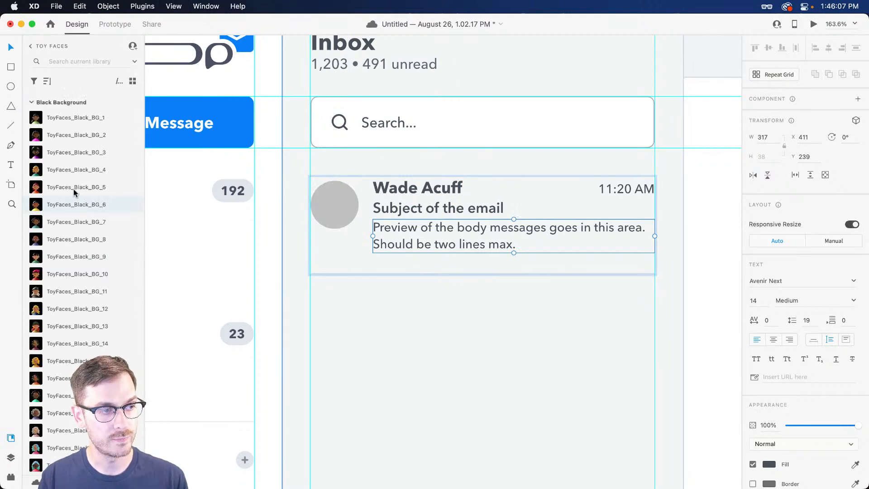
left_click(35, 104)
scroll(94, 199, "down", 3)
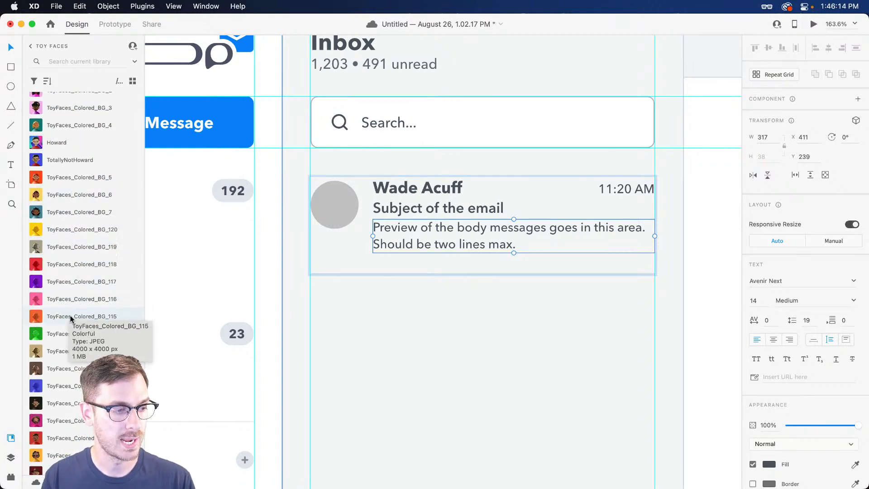
left_click_drag(55, 369, 337, 208)
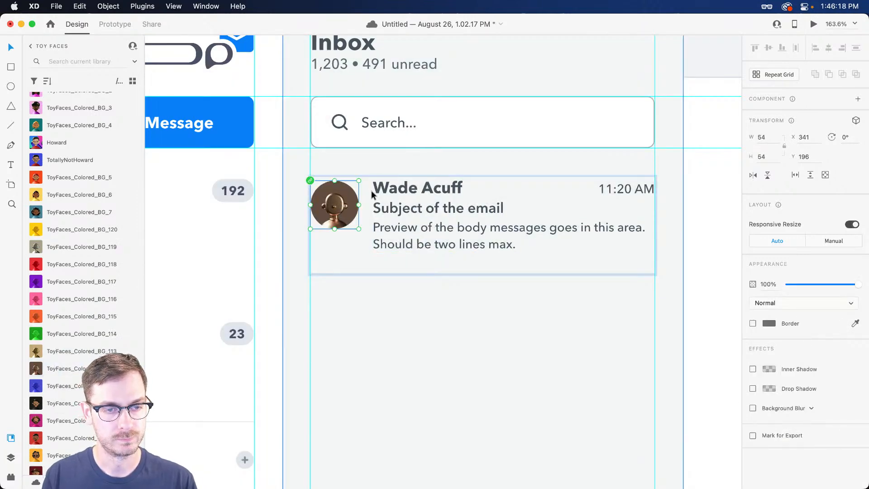
left_click(409, 190)
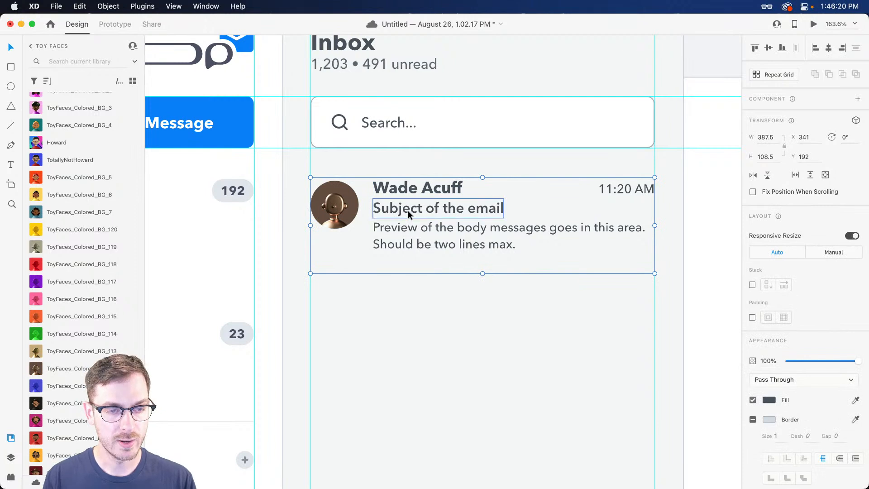
Group the message card and name the group 'Messages'
key("super+y")
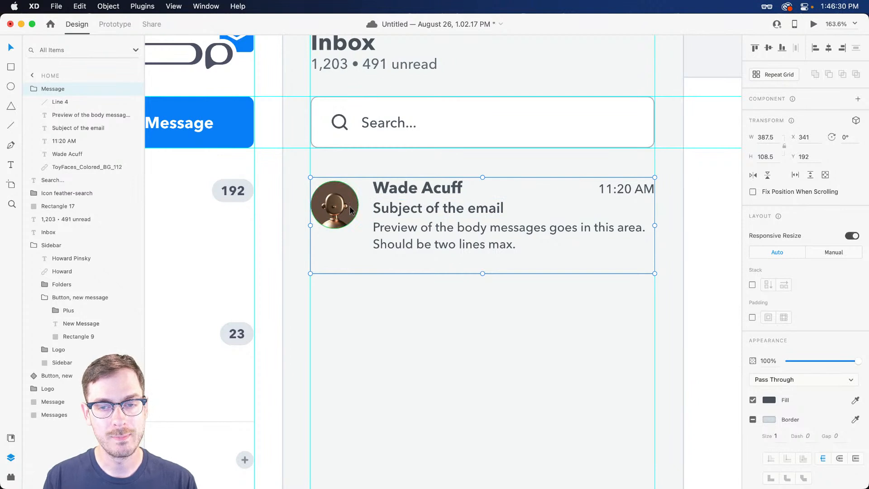
key("super+g")
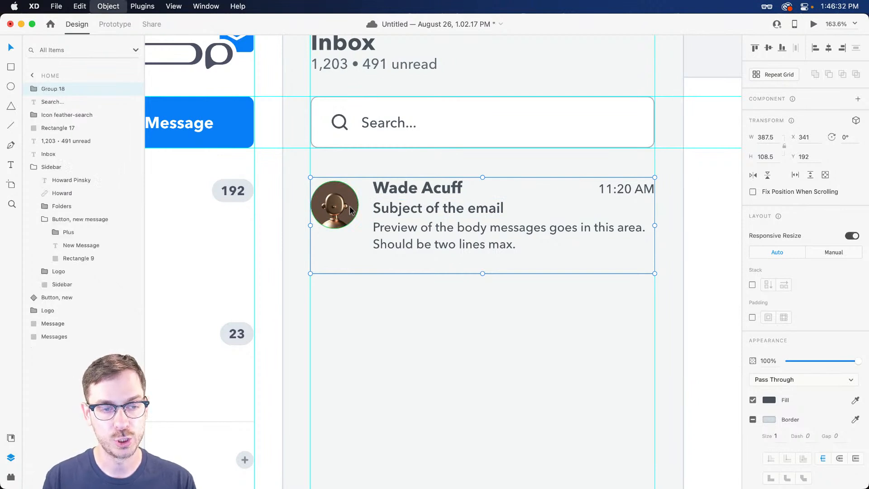
double_click(51, 89)
type("Messages")
key("Return")
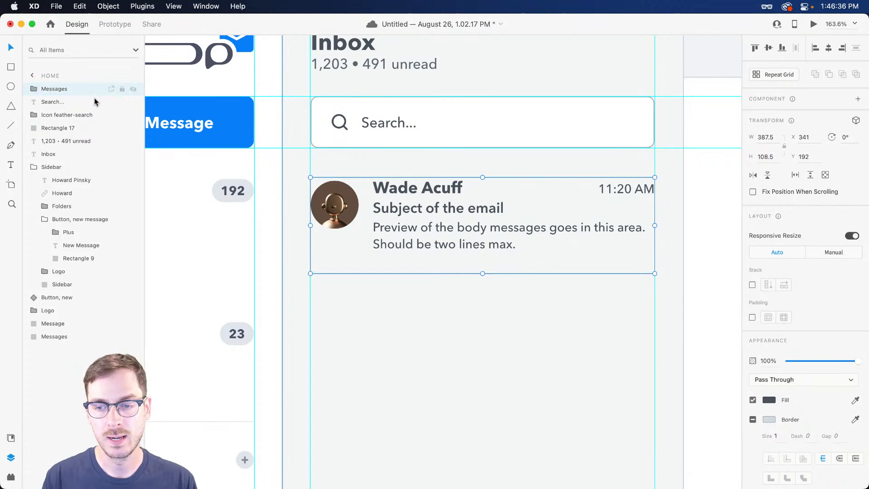
Make the Messages group a vertical stack, duplicate the card, and preview it
left_click(752, 285)
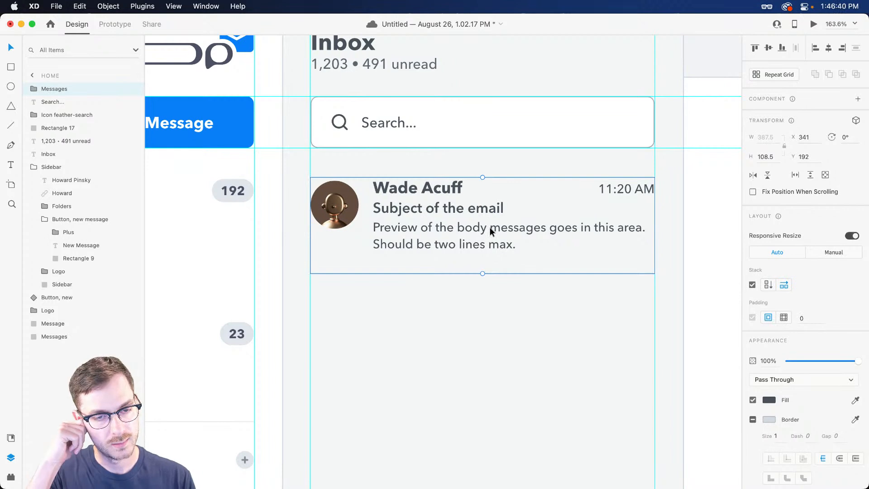
left_click(771, 285)
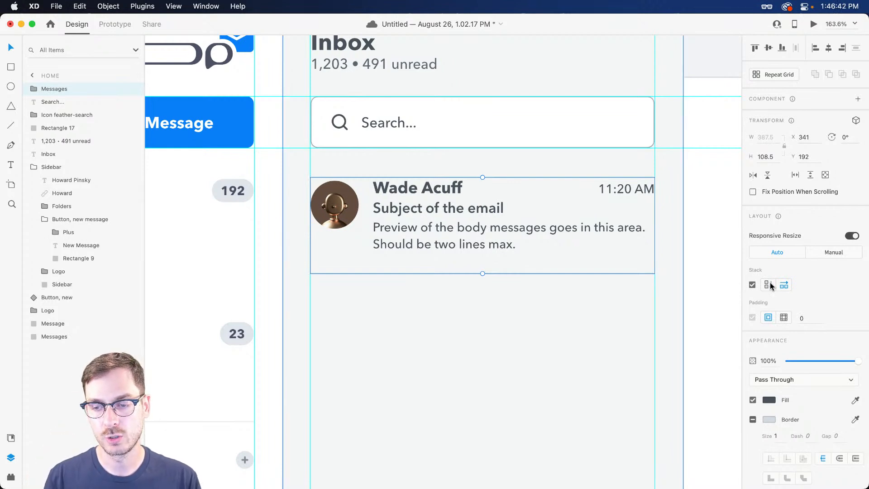
double_click(340, 208)
key("super+d")
key("super+d")
key("super+d")
key("super+Return")
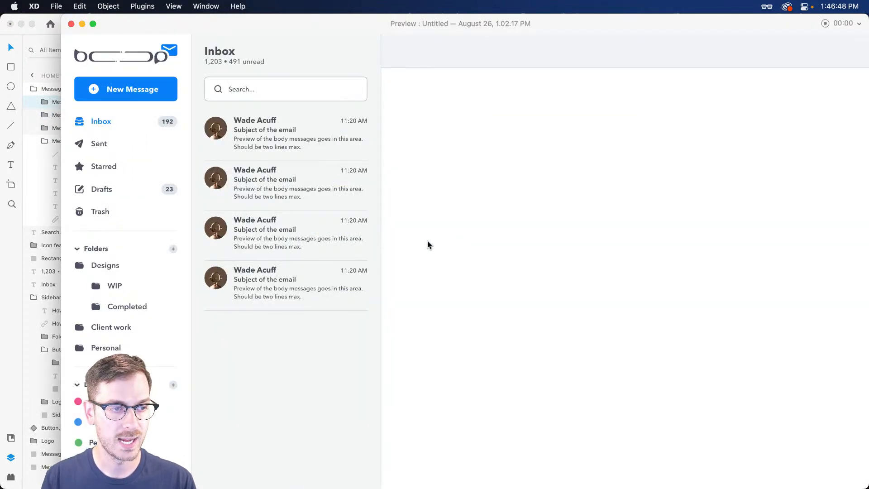
key("super+w")
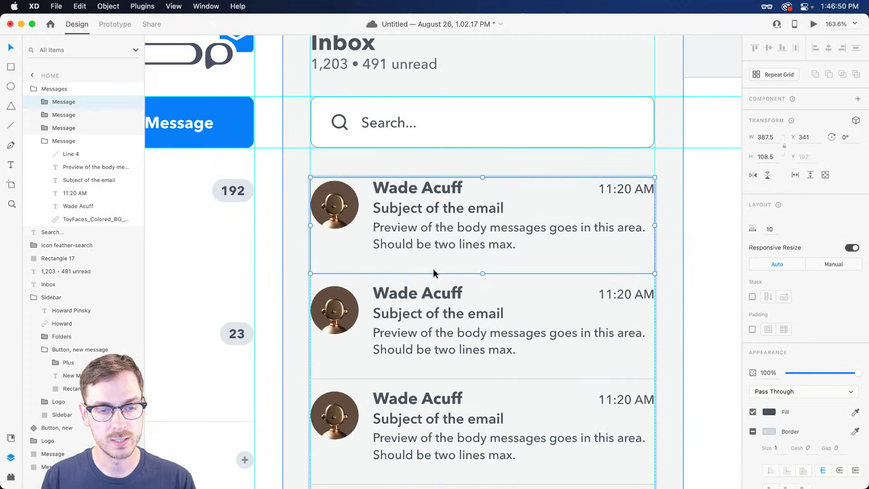
Undo back to one card and move its divider line to Y 301
double_click(443, 245)
left_click(443, 274)
key("alt")
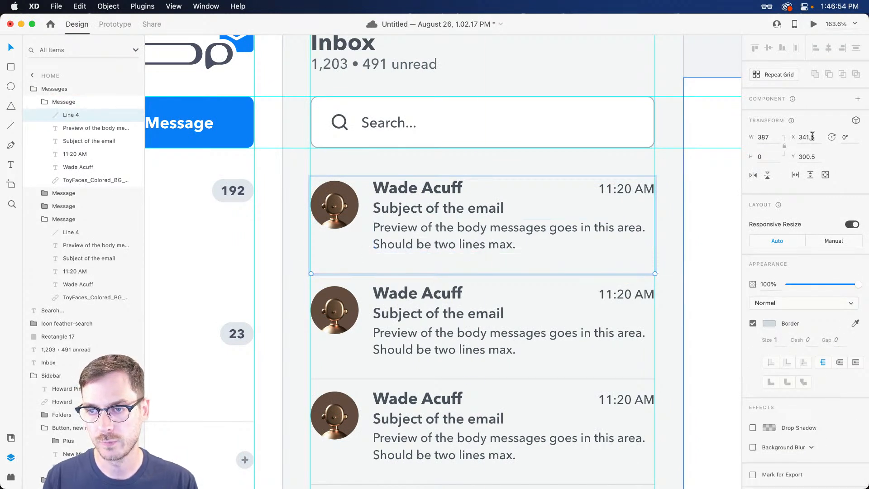
key("super+z")
key("super+z")
key("super+z")
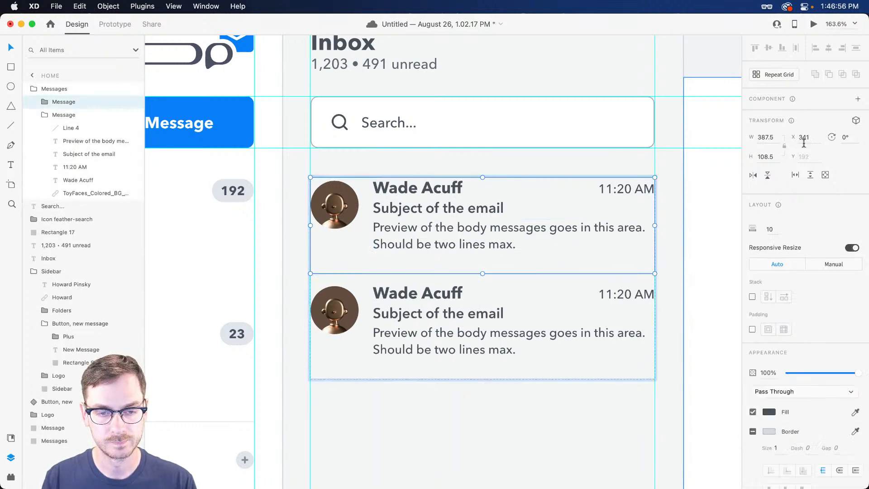
double_click(466, 273)
left_click(815, 137)
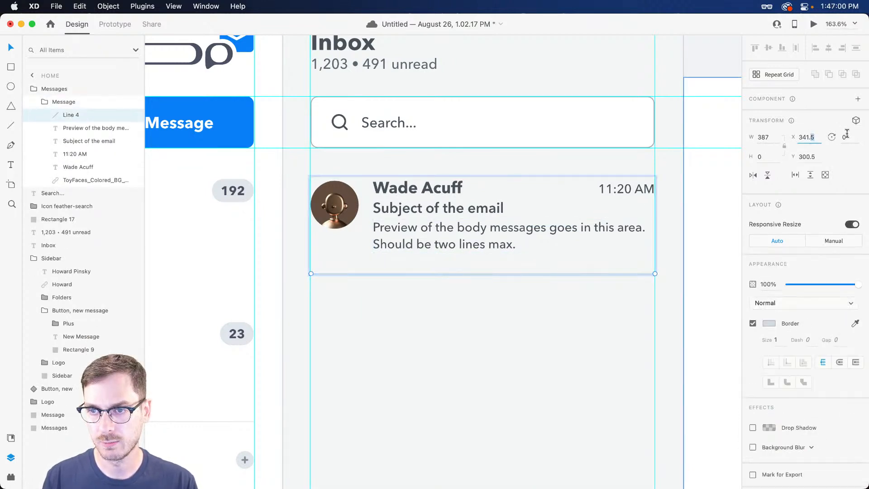
key("Tab")
key("Return")
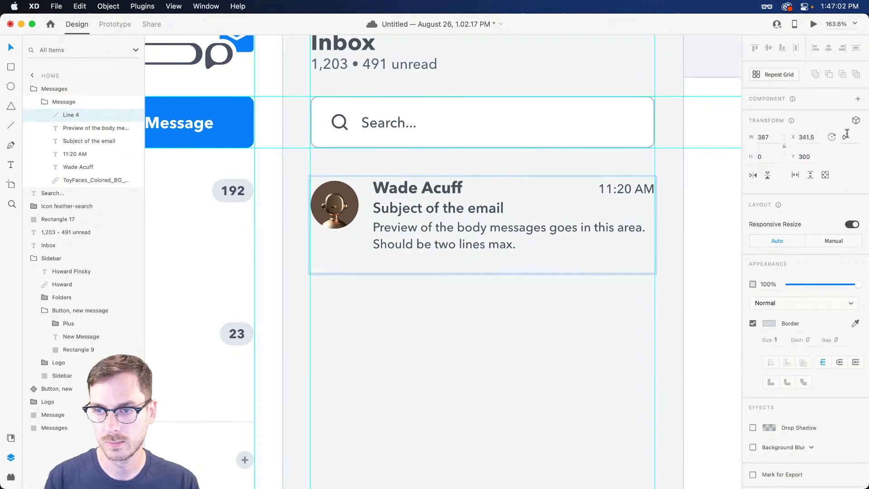
key("Down")
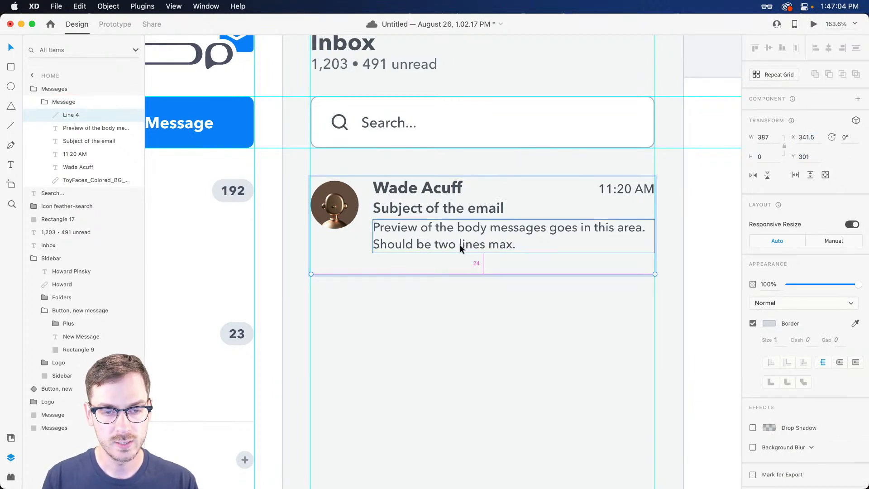
key("Escape")
key("Escape")
Duplicate the card and widen the stack gap between messages to 24
double_click(471, 247)
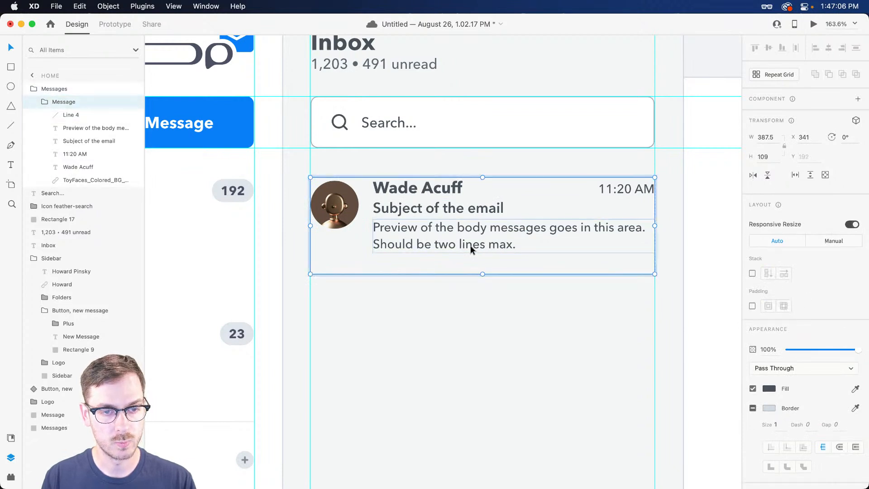
key("super+d")
left_click_drag(457, 277, 461, 291)
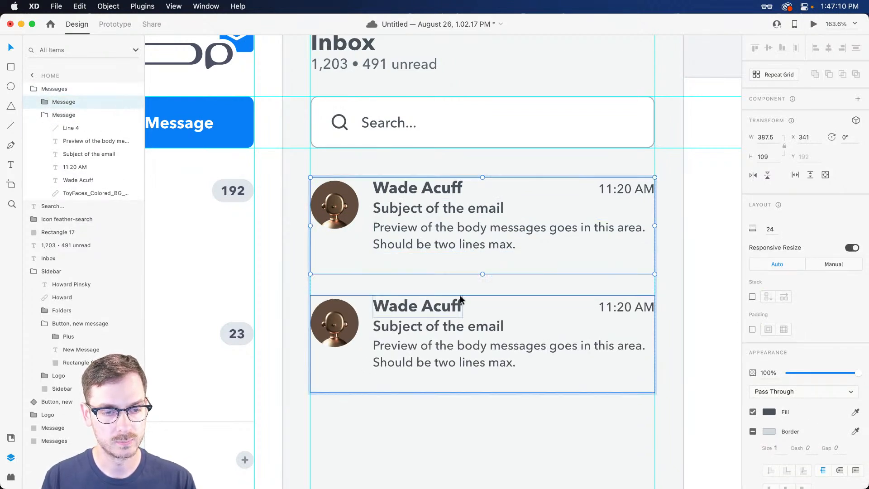
key("super+Return")
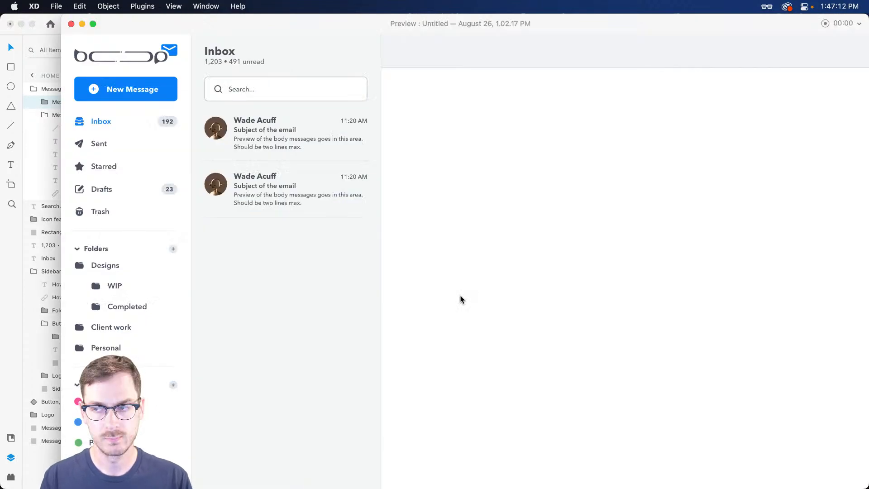
key("super+w")
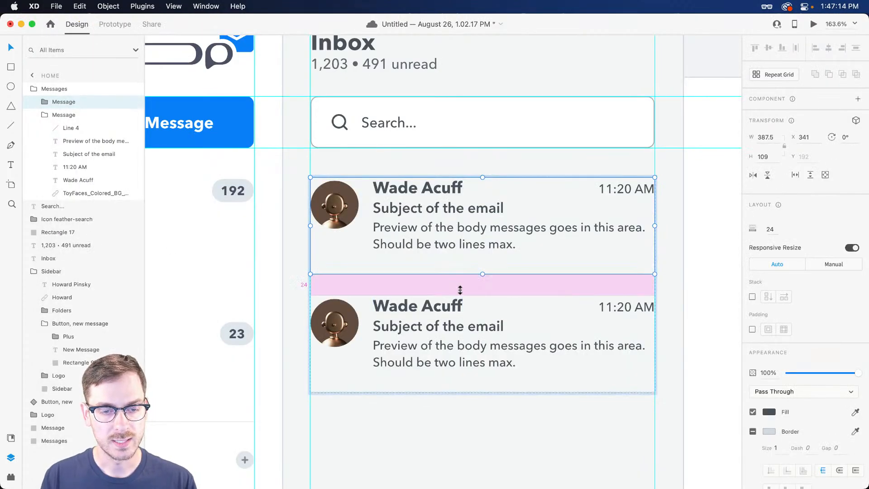
Duplicate the Message card repeatedly until the stack holds eight cards
key("super+d")
scroll(427, 309, "down", 5)
key("super+d")
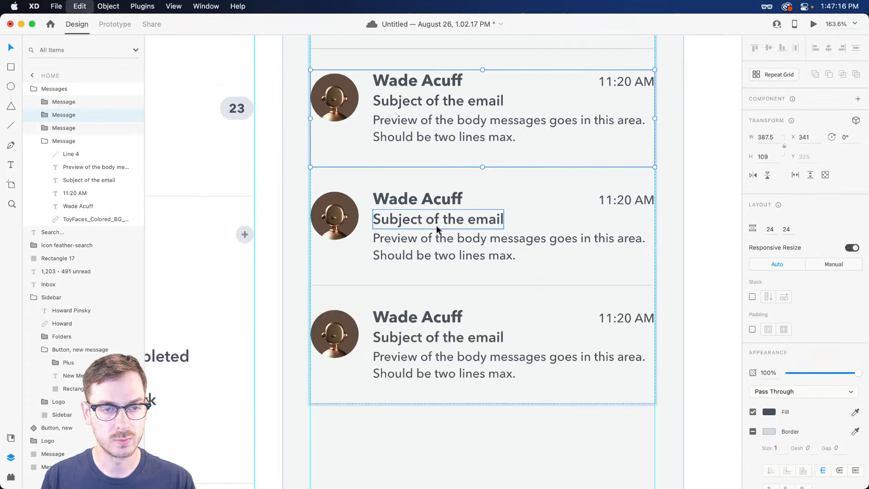
key("super+d")
key("super+Return")
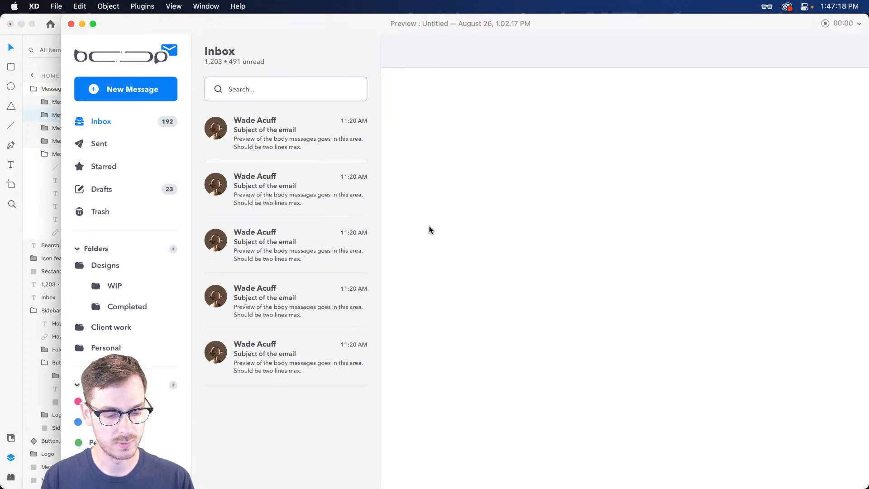
key("super+w")
scroll(439, 232, "down", 5)
scroll(439, 232, "down", 3)
key("super+d")
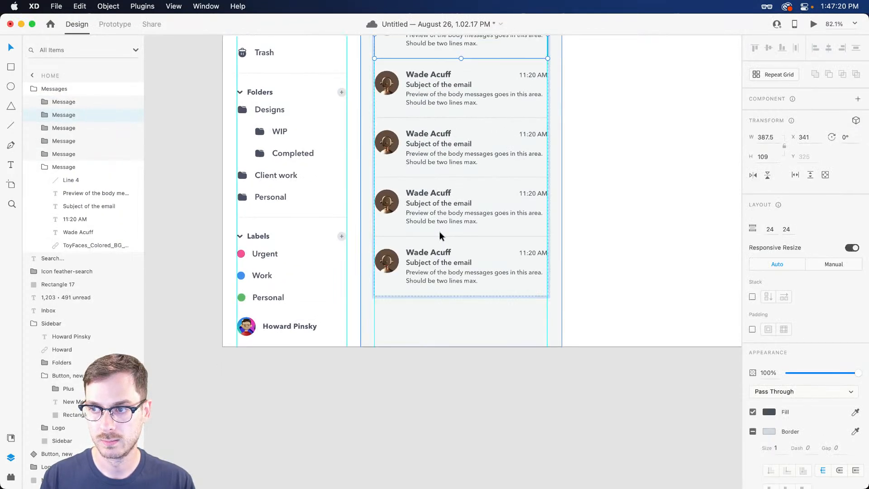
key("super+d")
key("super+d")
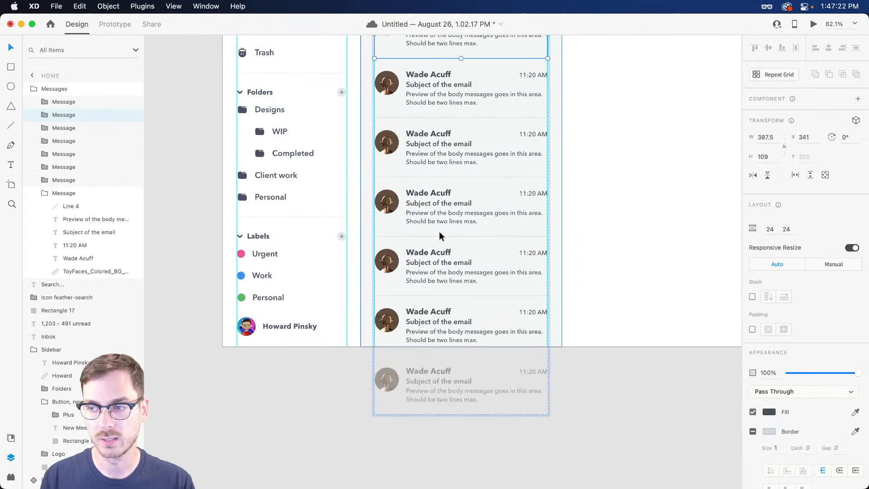
scroll(439, 231, "right", 2)
scroll(439, 232, "up", 5)
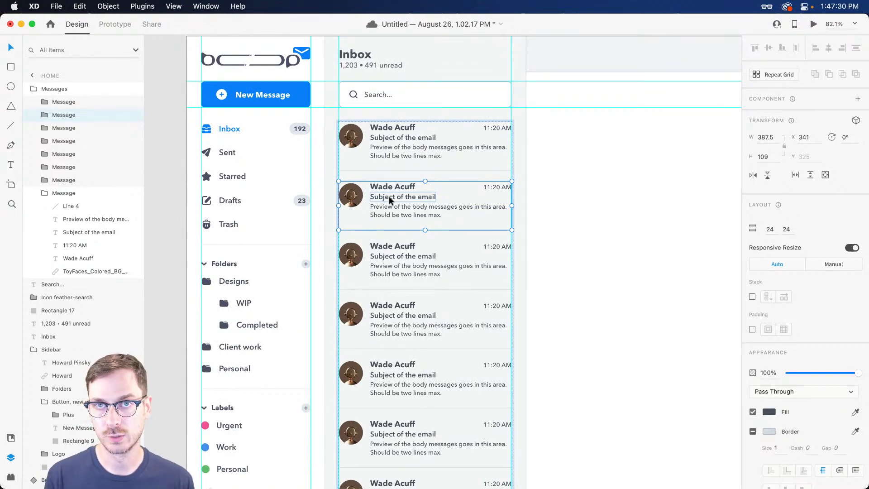
Set the Messages list to vertical scroll and extend its viewport top up to the search bar
left_click(74, 93)
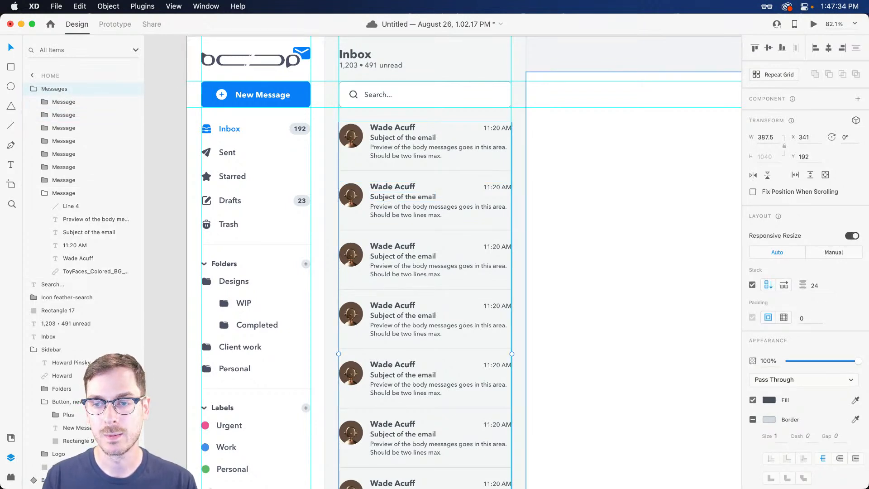
left_click(810, 176)
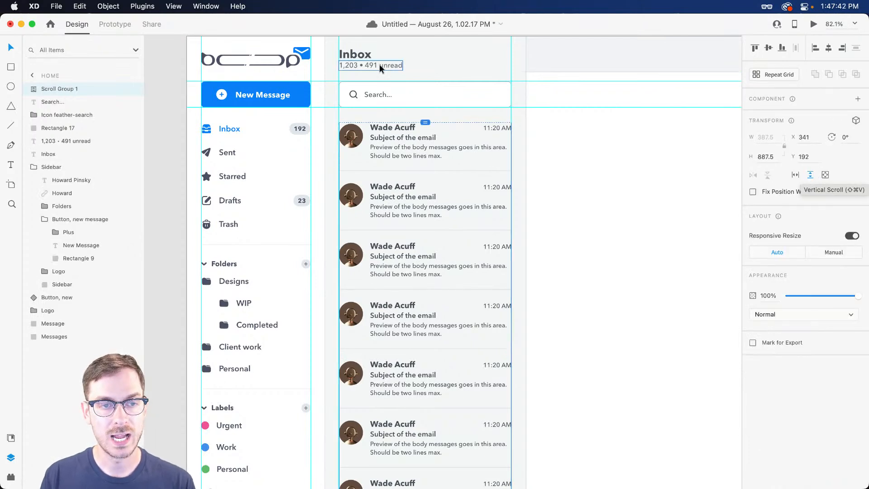
mouse_move(424, 119)
left_mouse_down()
mouse_move(423, 95)
mouse_move(424, 105)
left_mouse_up()
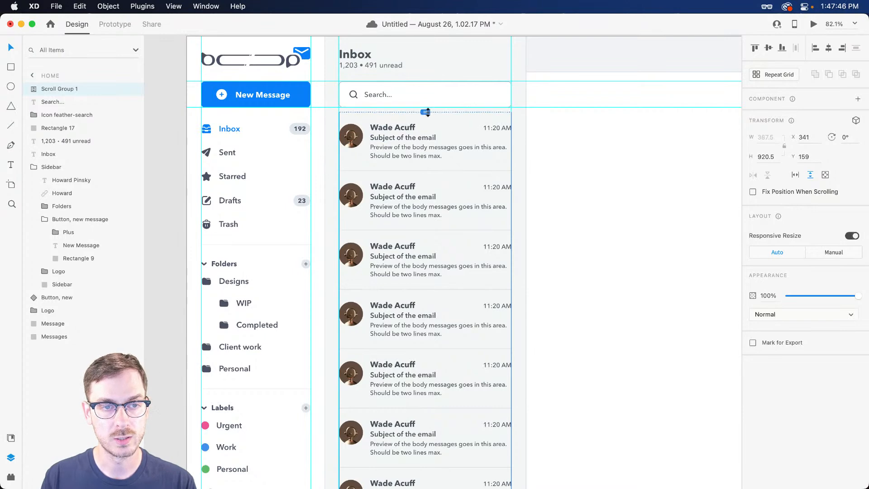
scroll(431, 167, "down", 5)
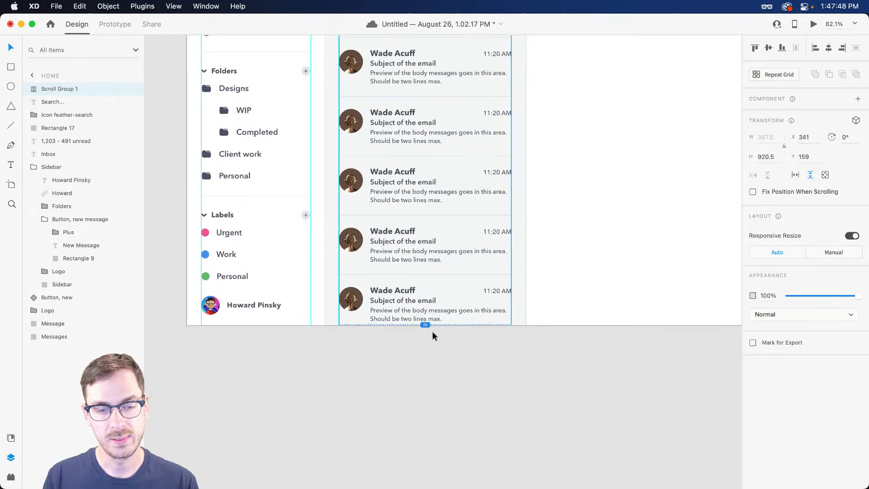
left_click_drag(427, 326, 426, 326)
scroll(434, 224, "up", 3)
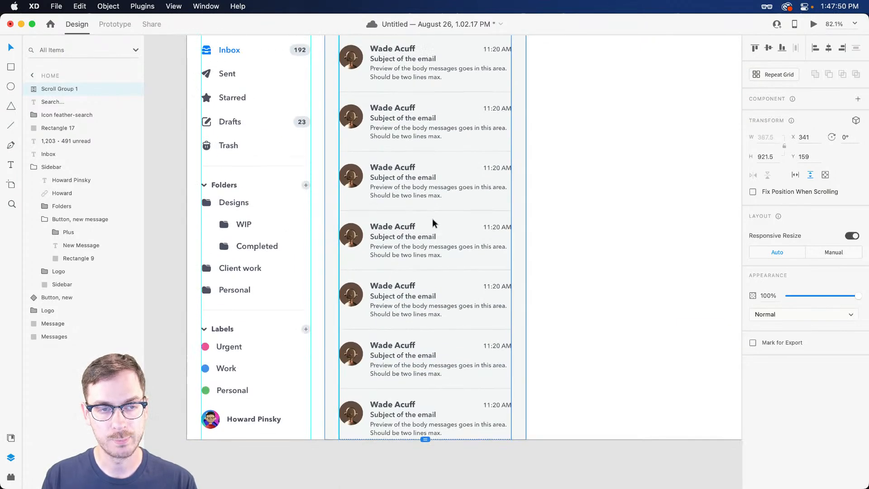
Preview and scroll through the inbox list, then expand Scroll Group 1 in Layers
key("super+Return")
scroll(264, 221, "down", 2)
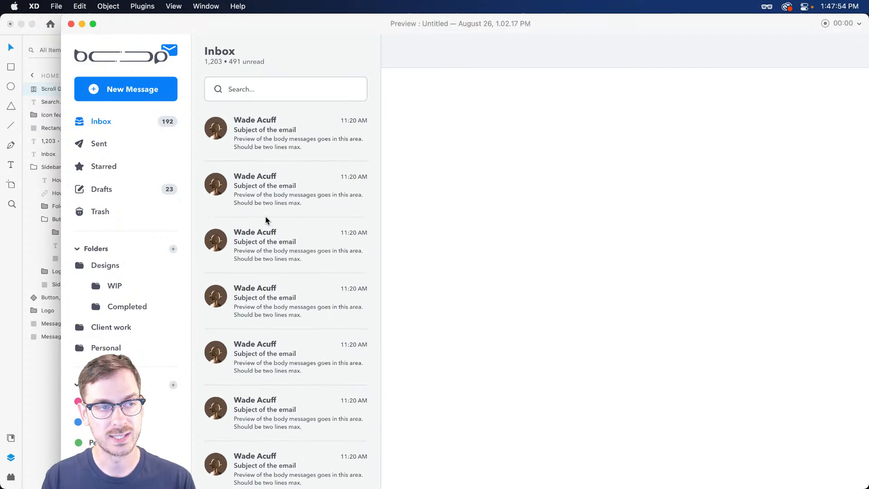
scroll(273, 212, "down", 1)
scroll(274, 215, "down", 1)
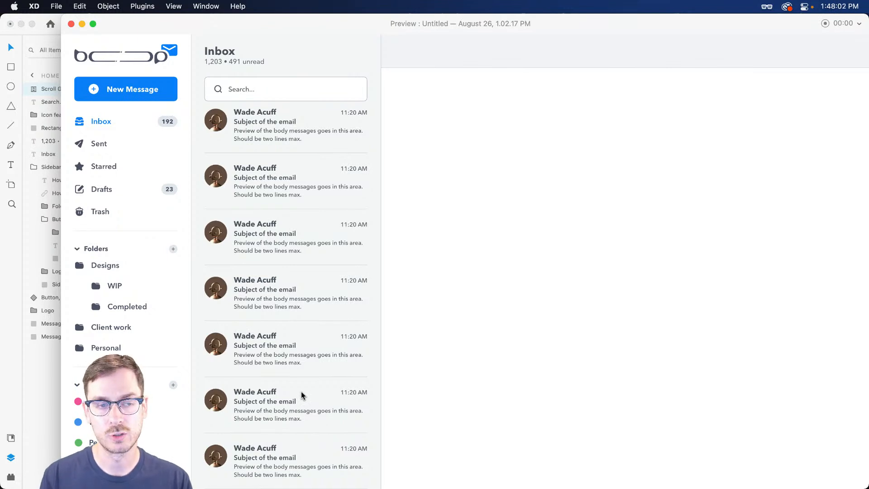
key("super+w")
left_click(34, 89)
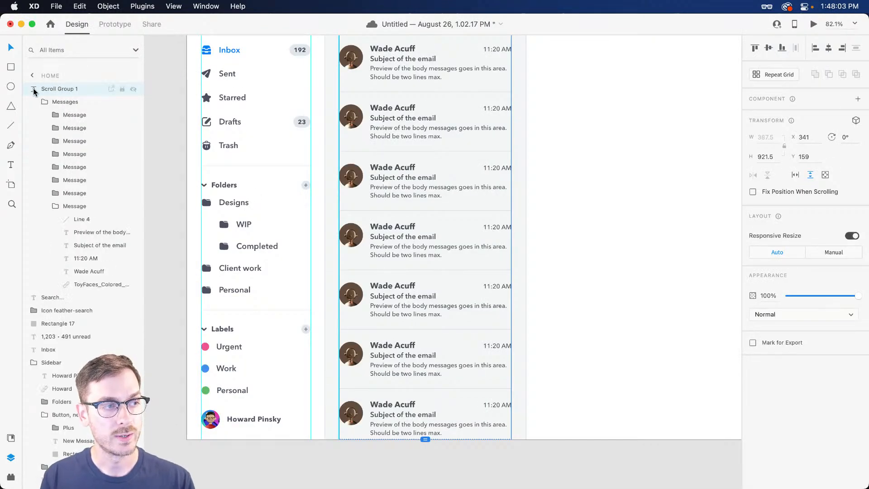
Give the Messages stack a separate bottom padding of 24
left_click(66, 103)
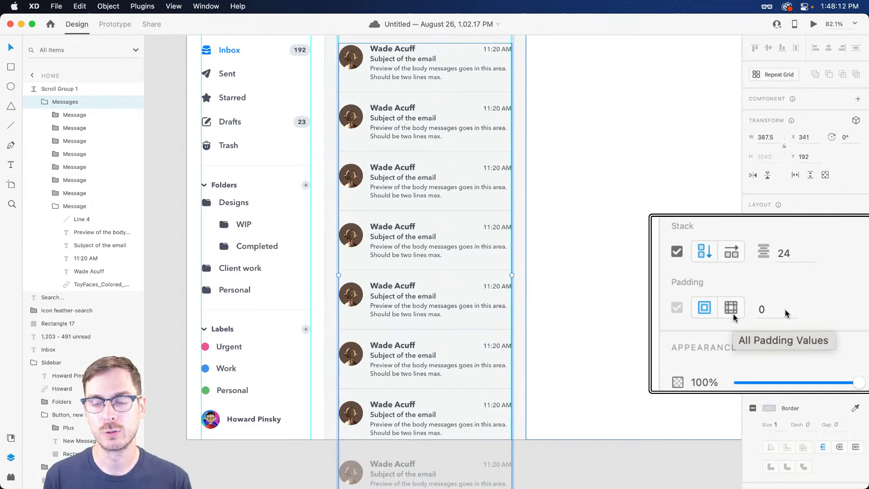
left_click(733, 314)
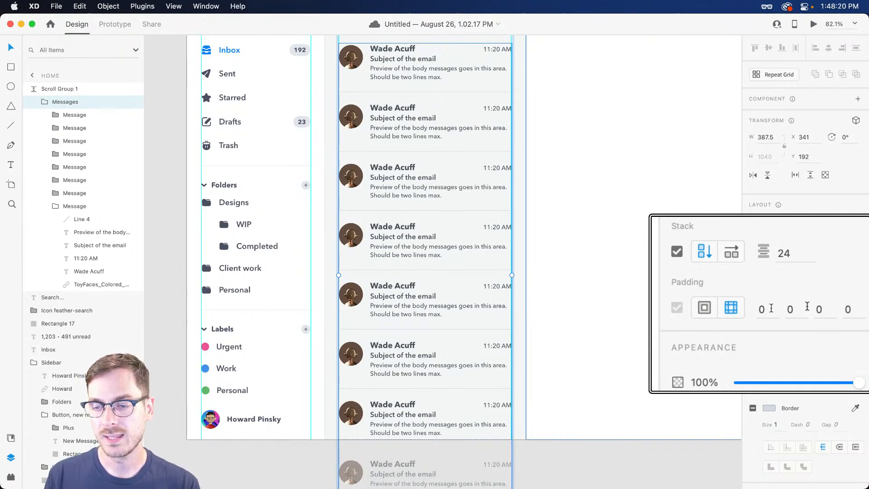
left_click(820, 309)
left_click(770, 310)
left_click(797, 310)
left_click(821, 309)
left_click(851, 308)
left_click(820, 309)
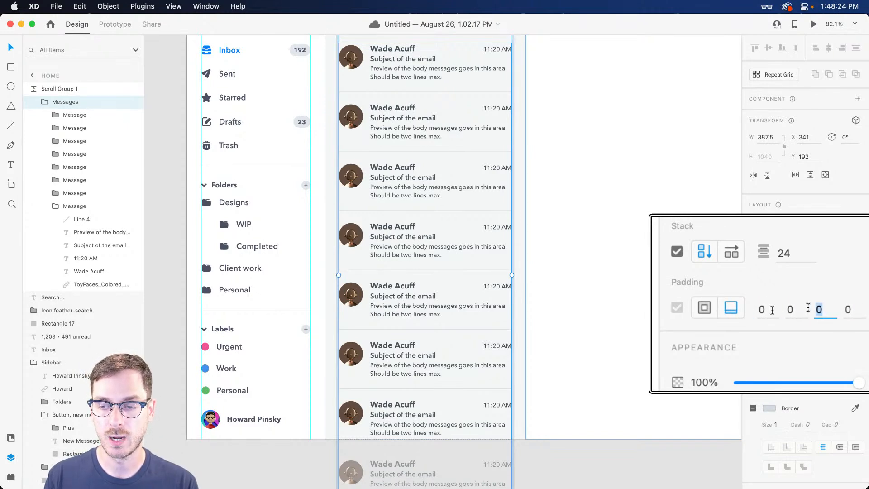
type("24")
key("Return")
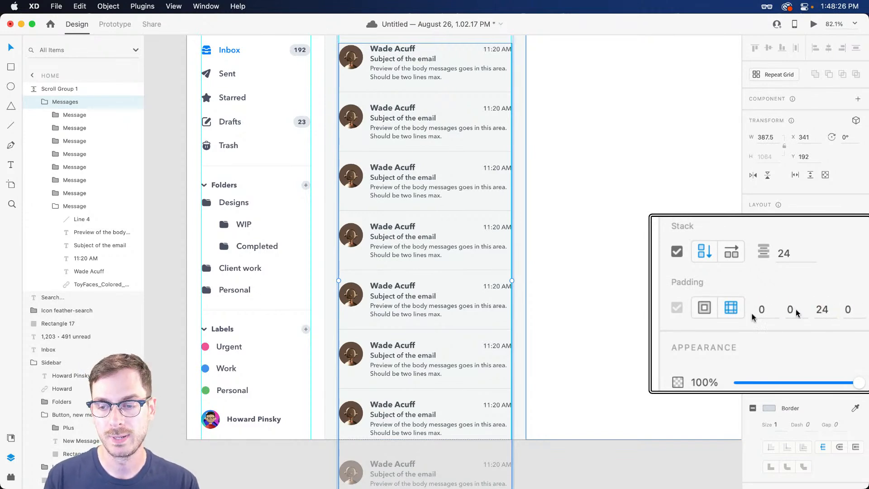
Preview the scrolling inbox, then reselect the Messages group inside Scroll Group 1
key("super+Return")
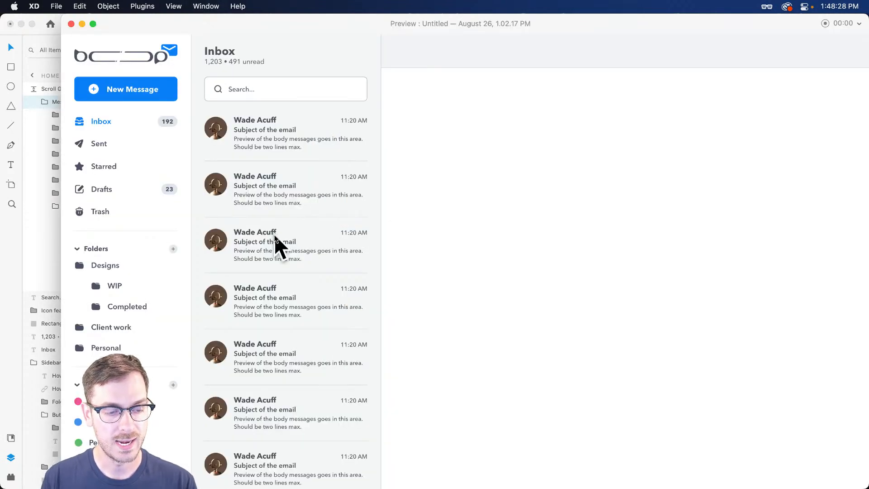
scroll(277, 238, "down", 1)
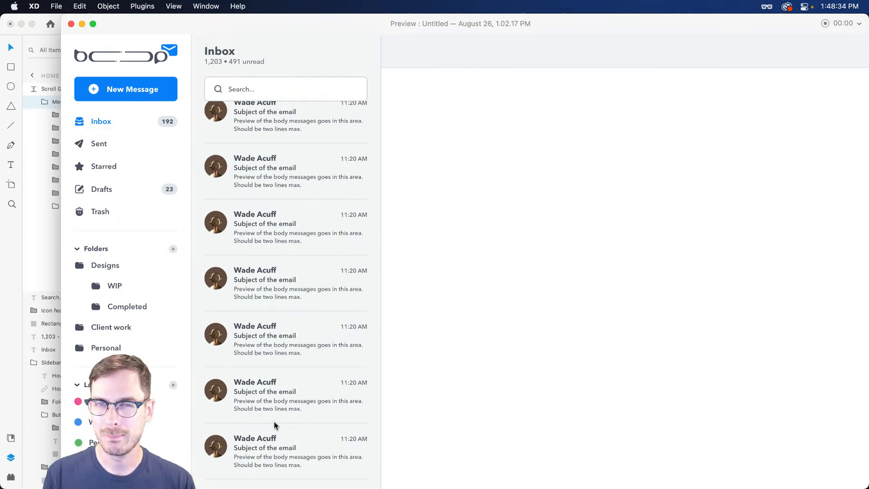
key("super+w")
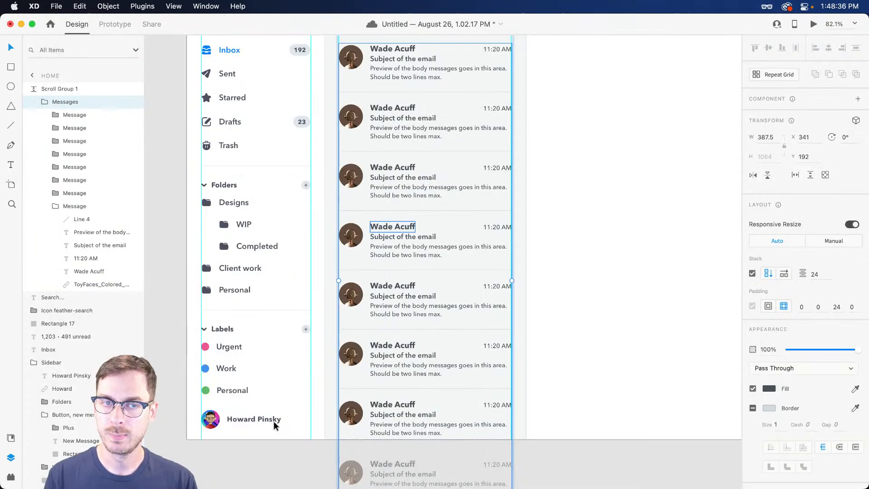
key("super+z")
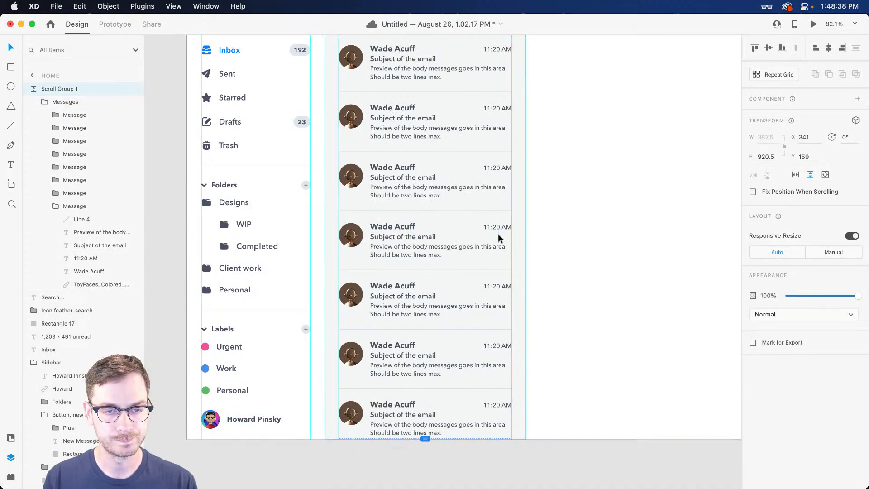
scroll(494, 230, "up", 1)
scroll(492, 229, "up", 3)
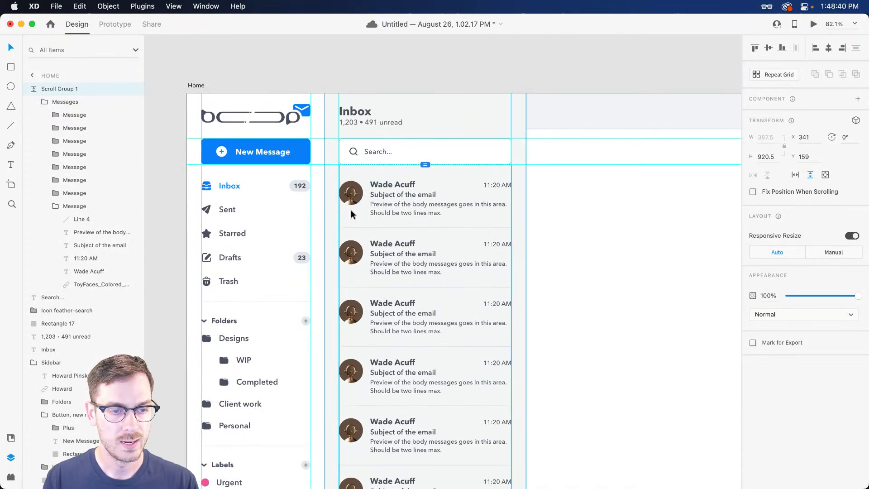
scroll(406, 263, "up", 5)
scroll(318, 225, "down", 1)
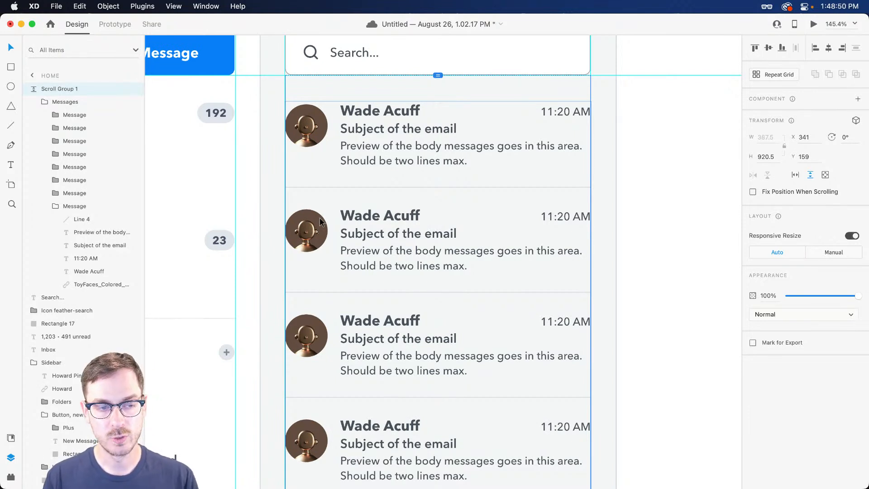
double_click(318, 225)
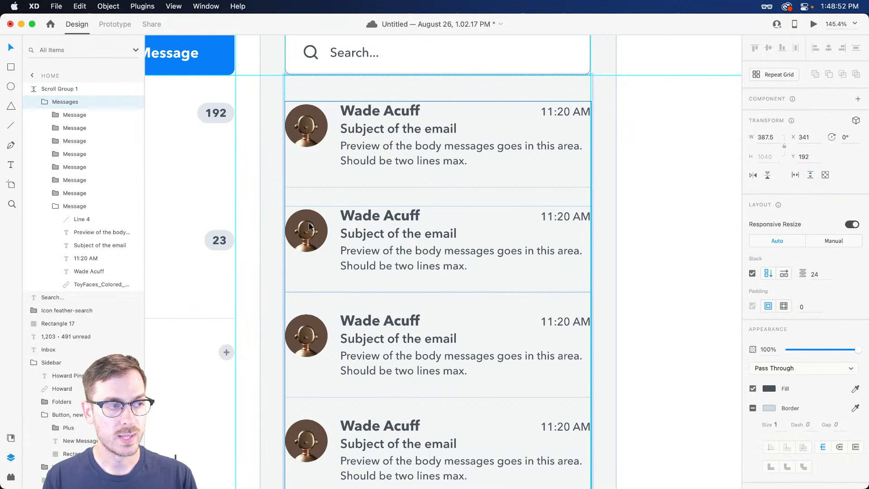
Try a rectangle beside the second message's avatar, then undo it
double_click(309, 226)
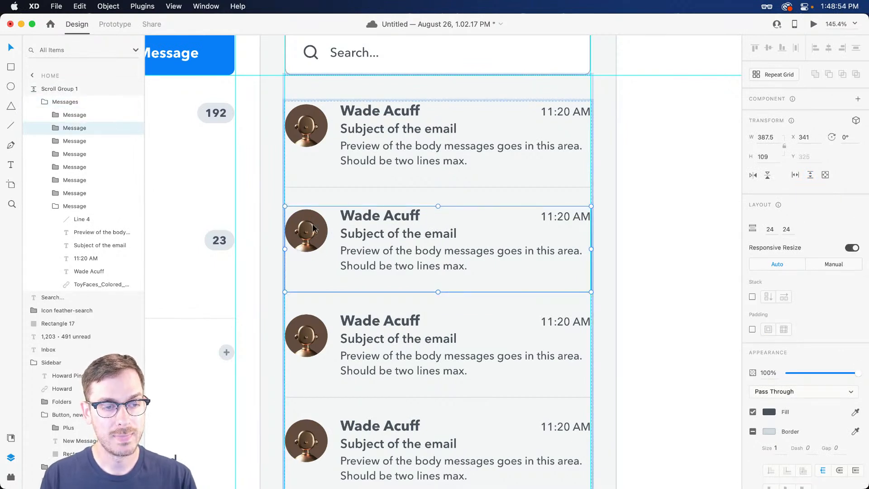
double_click(313, 229)
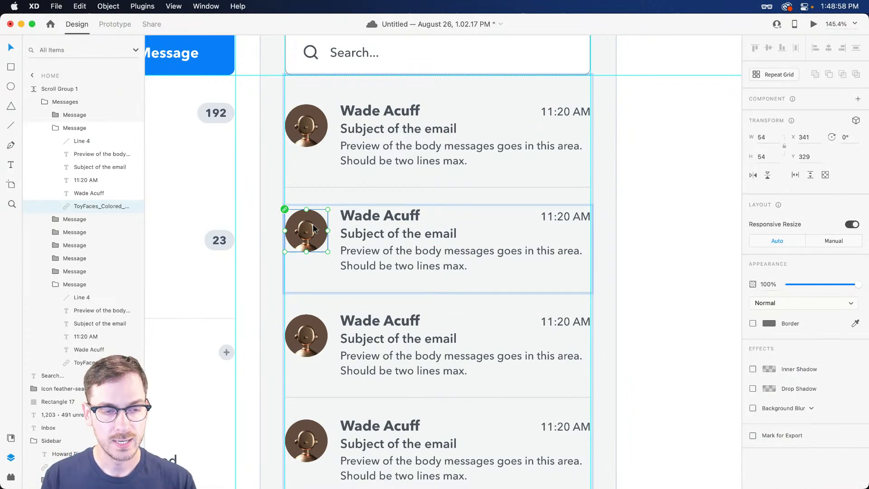
key("r")
mouse_move(262, 188)
left_mouse_down()
mouse_move(523, 258)
mouse_move(597, 300)
mouse_move(584, 330)
mouse_move(581, 313)
left_mouse_up()
key("super+z")
key("super+z")
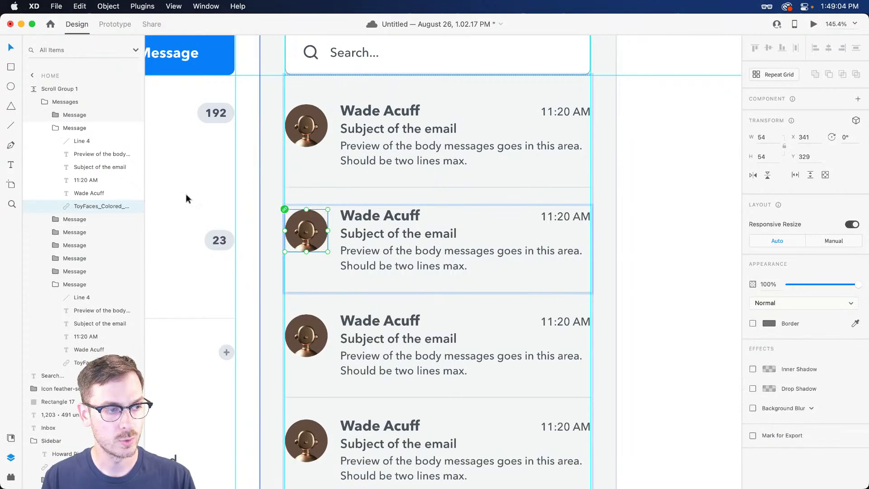
Rename the scroll group in Layers to 'Message'
left_click(57, 129)
left_click(85, 115)
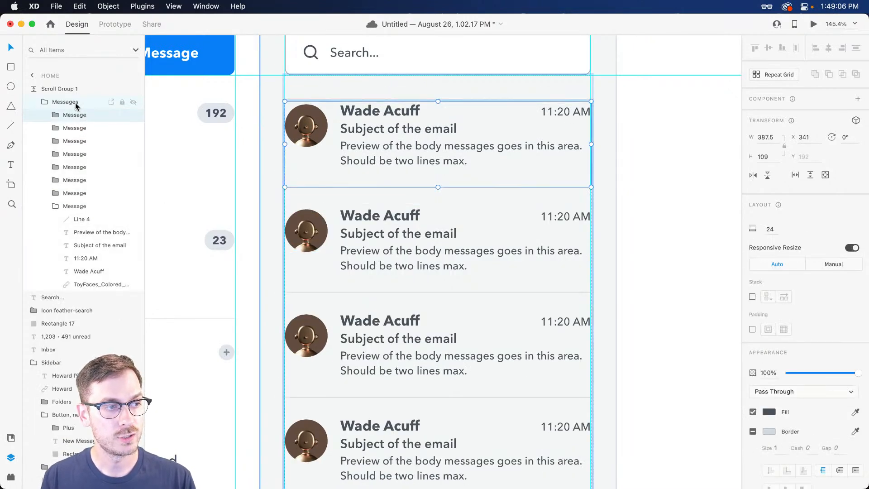
left_click(76, 103)
left_click(71, 88)
double_click(68, 89)
type("Message")
key("Return")
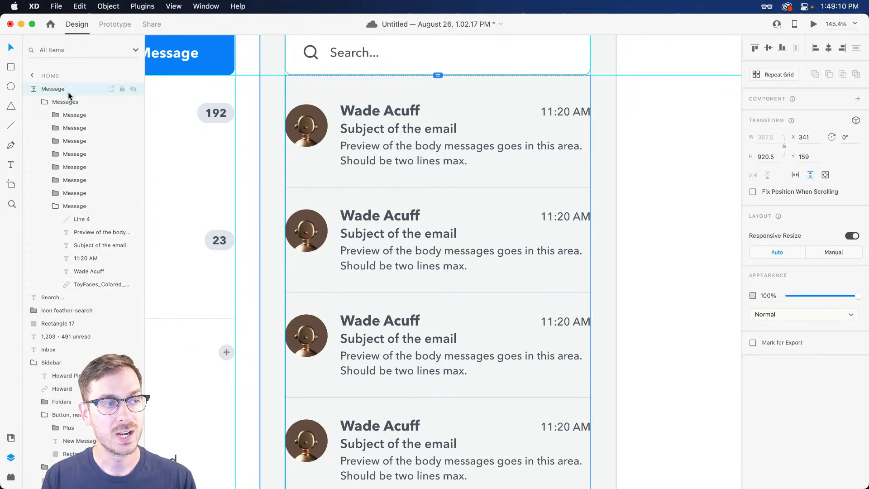
Draw a rectangle over the second message row and send it behind the messages
left_click(76, 101)
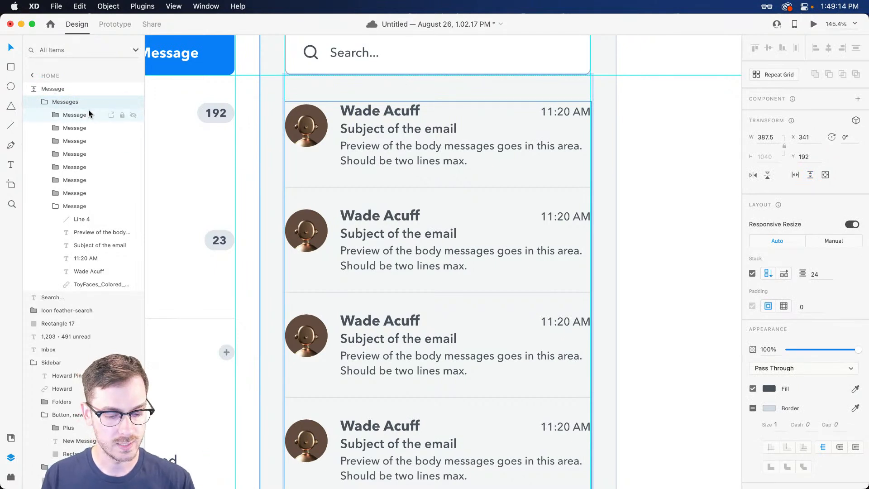
key("r")
left_click_drag(260, 188, 613, 294)
key("super+shift+bracketleft")
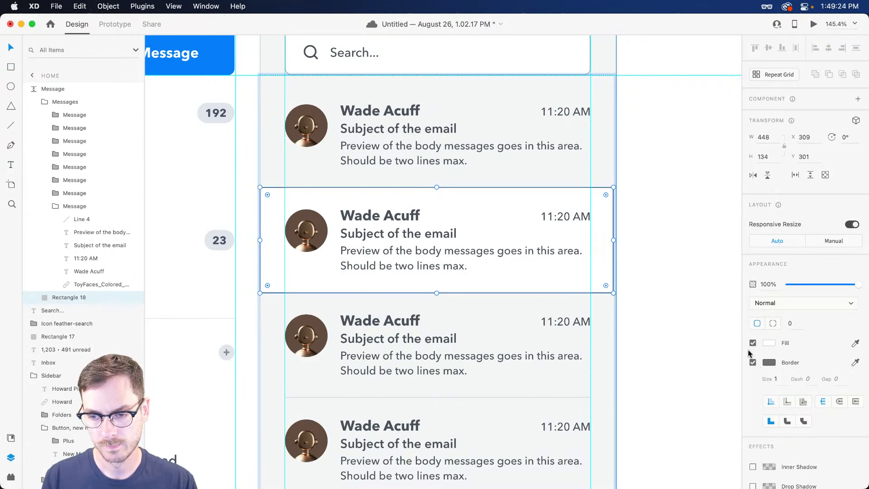
Remove the white rectangle's border and line its left edge up with the row
left_click(753, 362)
scroll(668, 257, "up", 6)
key("Right")
key("Right")
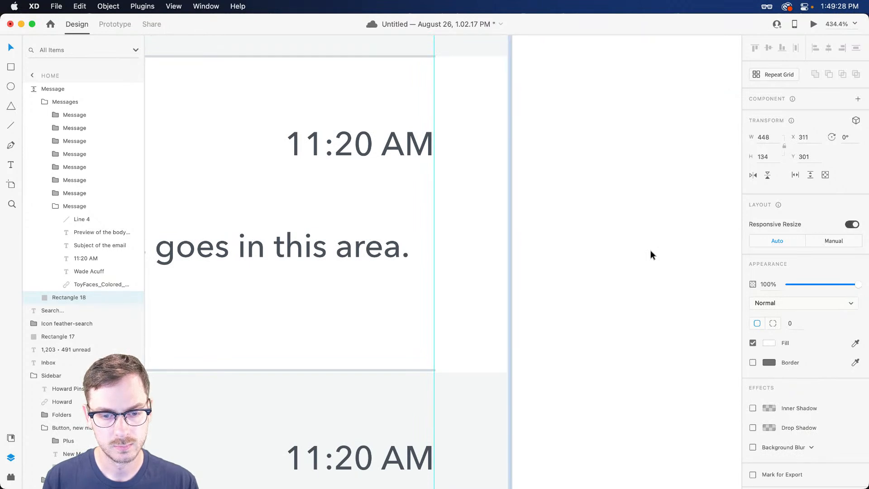
scroll(650, 250, "left", 10)
scroll(575, 243, "left", 4)
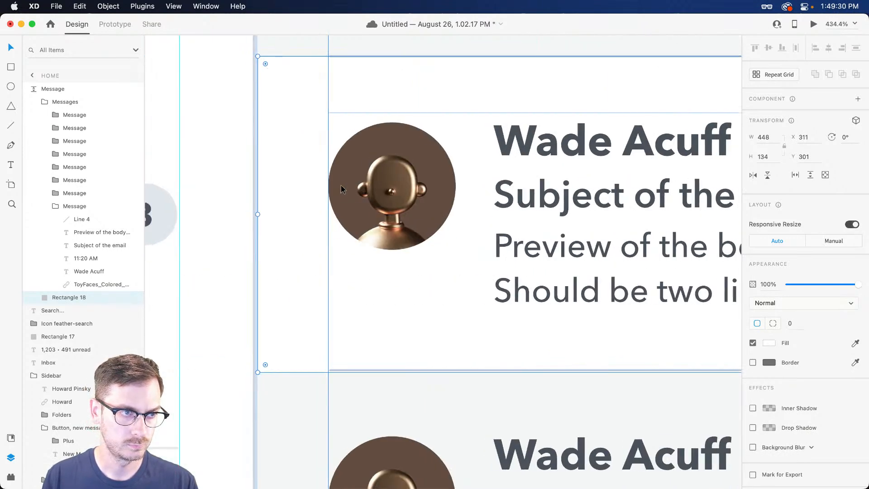
left_click_drag(258, 213, 256, 213)
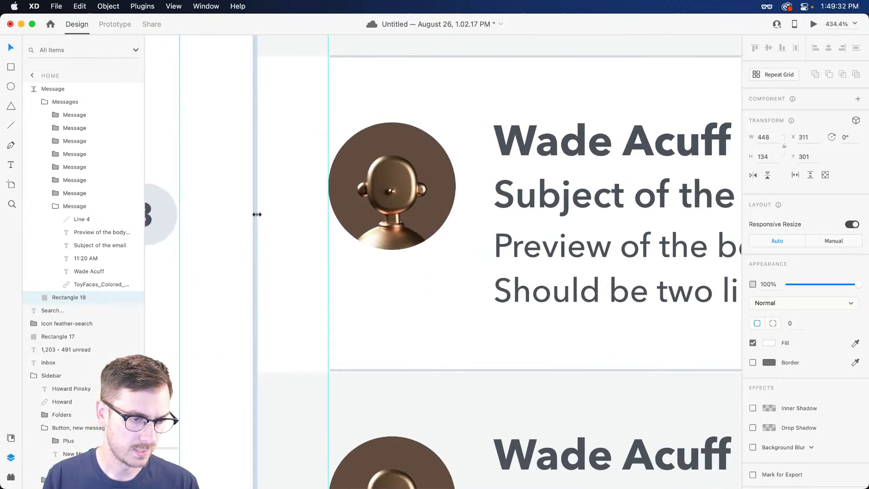
scroll(293, 175, "up", 3)
scroll(292, 175, "down", 4)
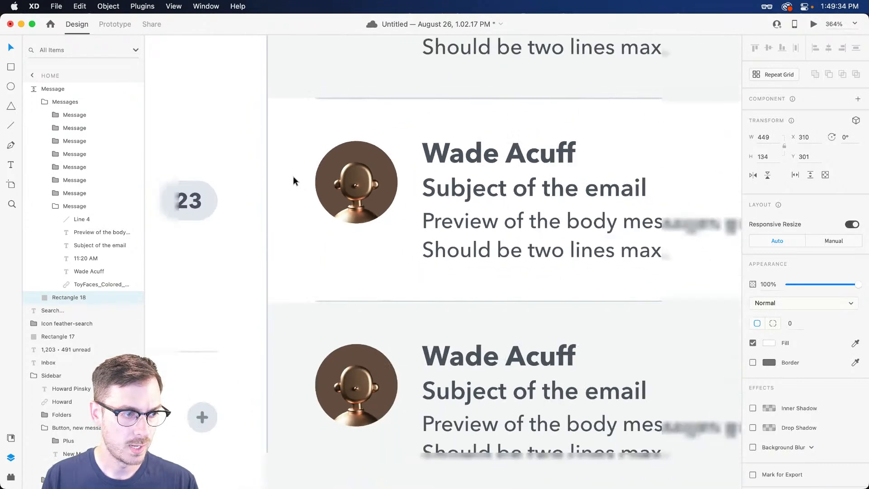
scroll(449, 218, "right", 4)
scroll(448, 219, "left", 3)
scroll(448, 218, "down", 2)
scroll(652, 214, "right", 2)
Duplicate the rectangle into an 8 px bar at the row's left, filled with #247CF4
key("super+d")
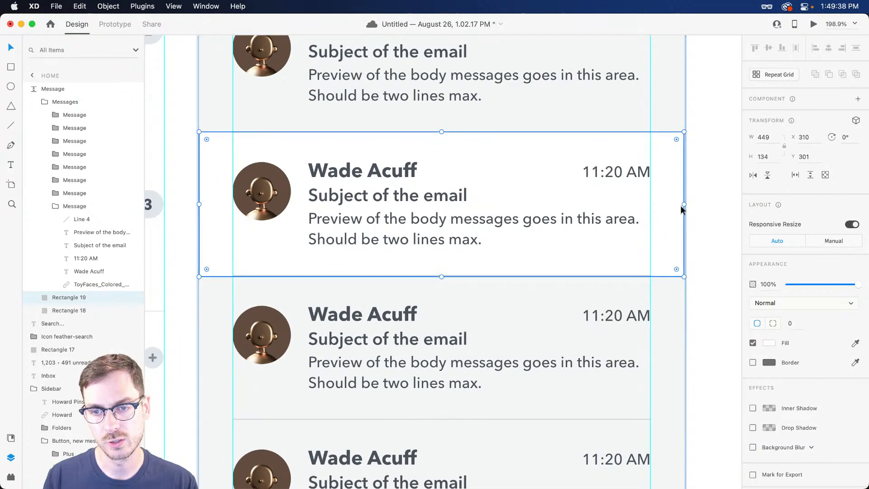
left_click_drag(683, 204, 213, 189)
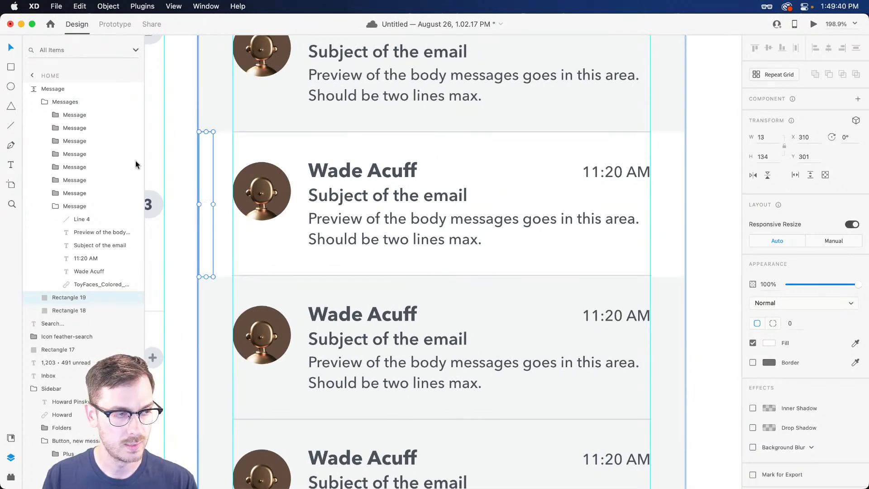
key("shift+super+y")
left_click(30, 47)
left_click(67, 84)
left_click(84, 172)
scroll(171, 191, "up", 5)
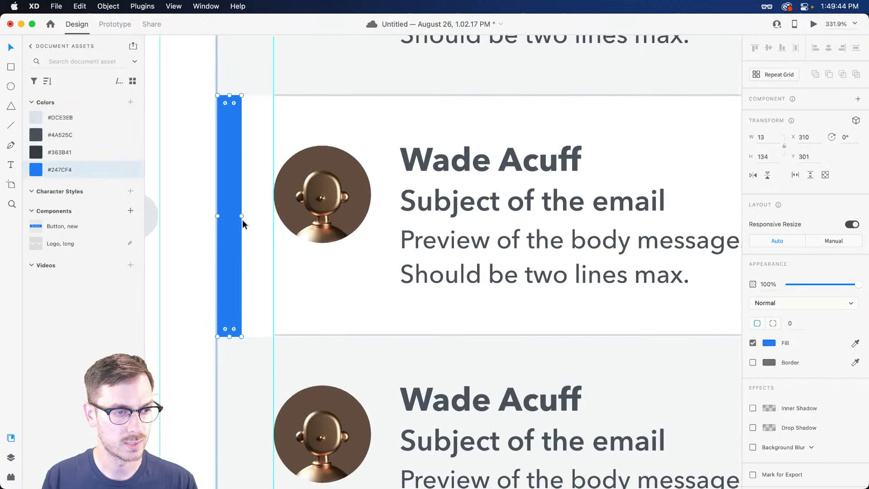
left_click_drag(240, 217, 233, 216)
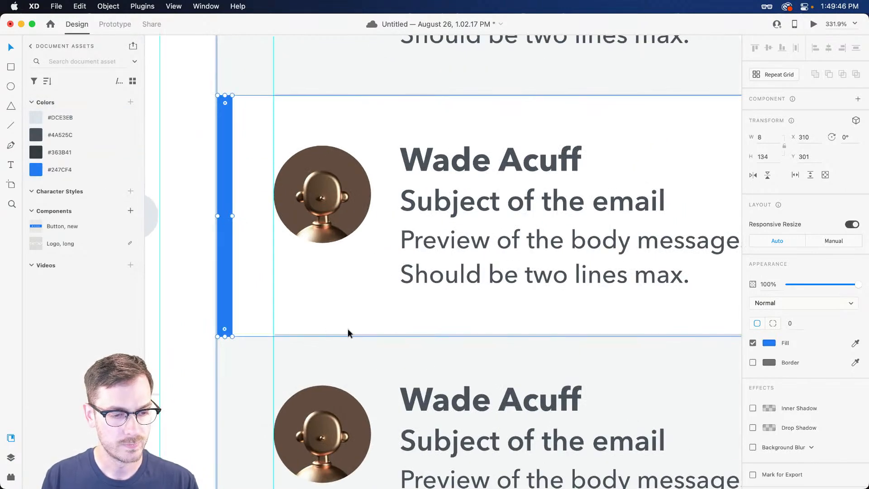
left_click(363, 334)
scroll(395, 163, "down", 5)
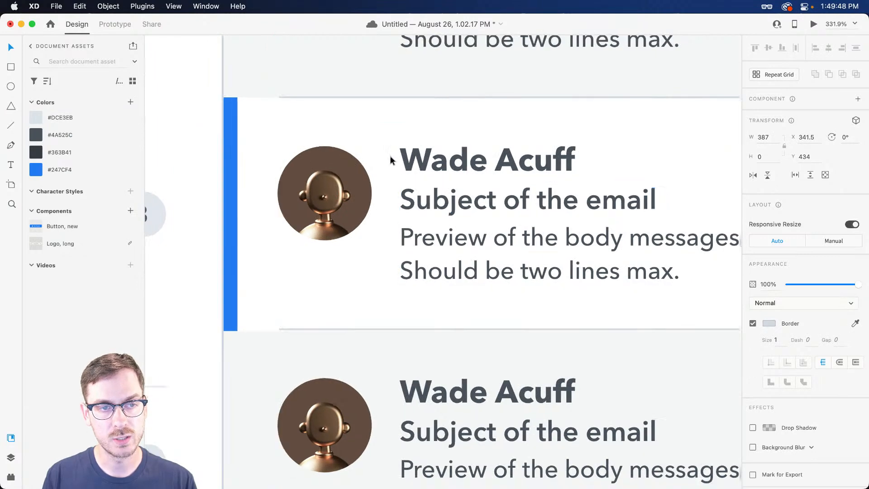
scroll(436, 167, "right", 2)
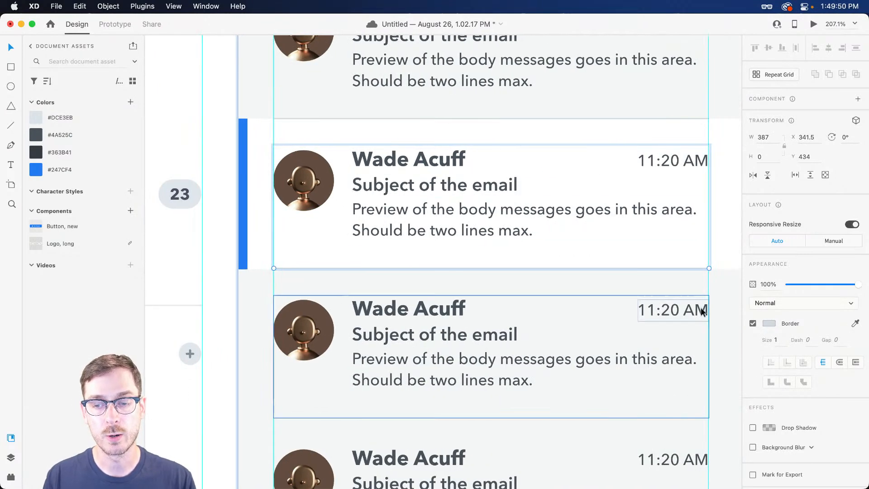
key("super+y")
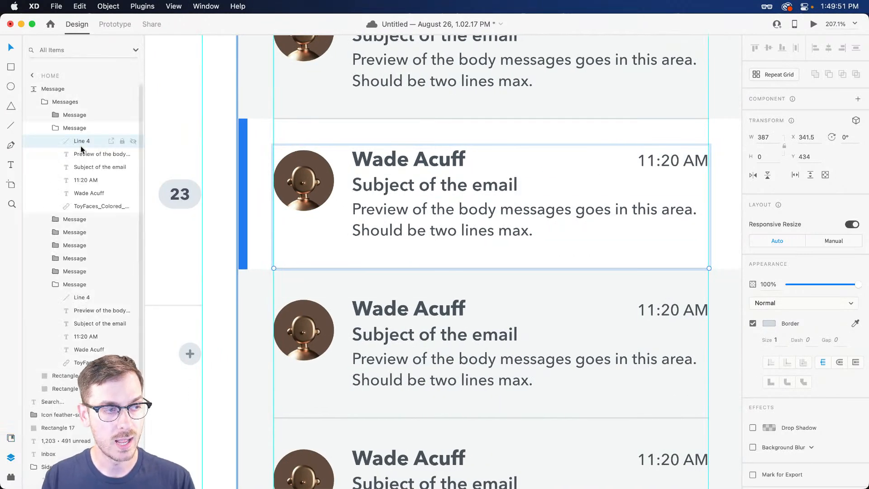
Compare the row with the divider hidden, then select the first message's divider line
left_click(133, 140)
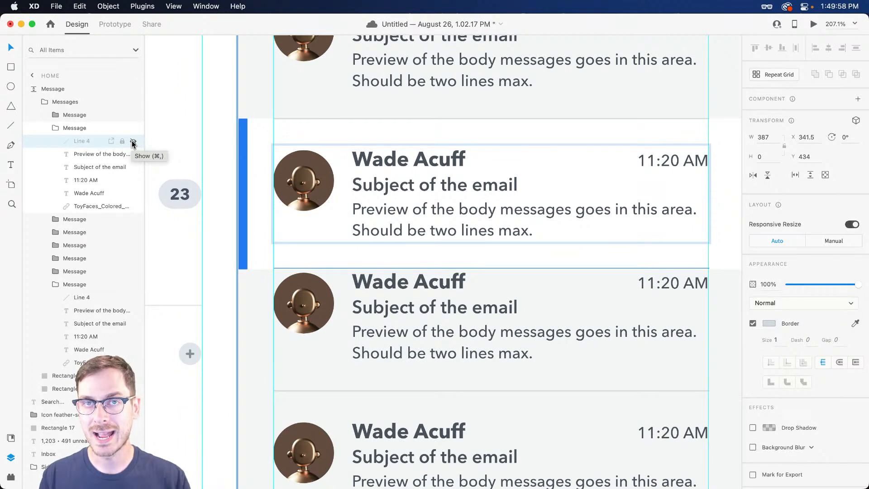
left_click(132, 142)
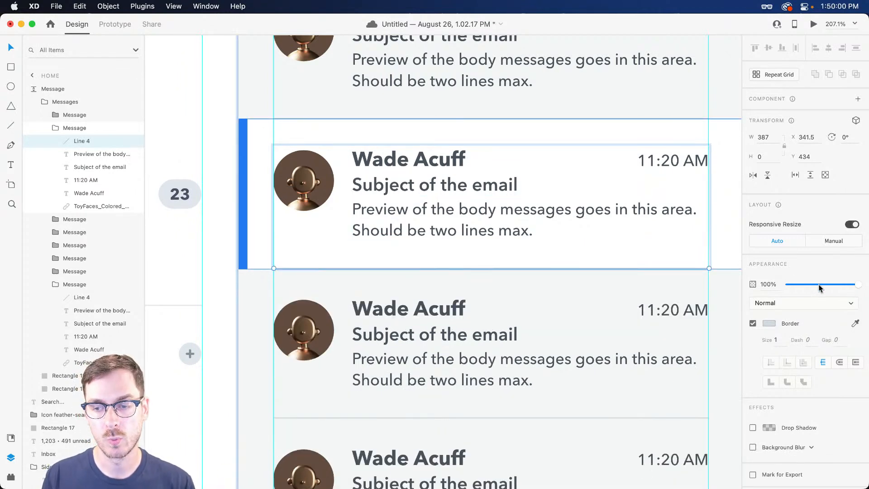
left_click(604, 118)
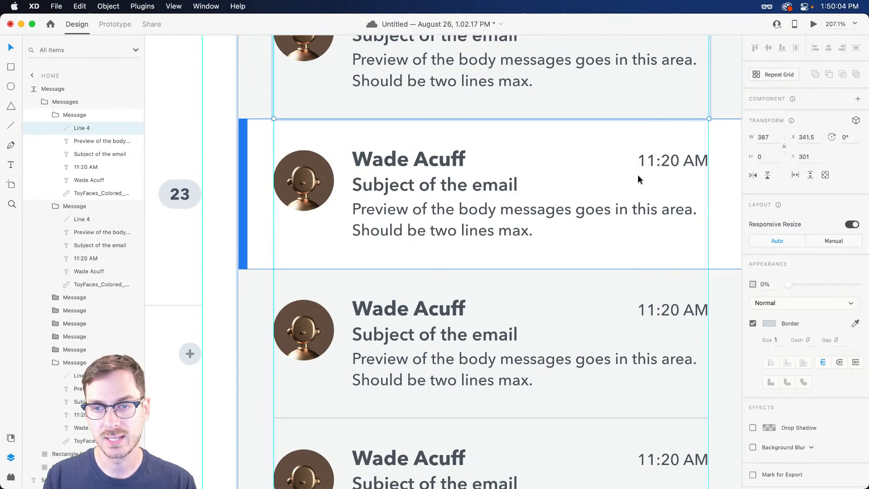
scroll(549, 144, "right", 5)
left_click(529, 135)
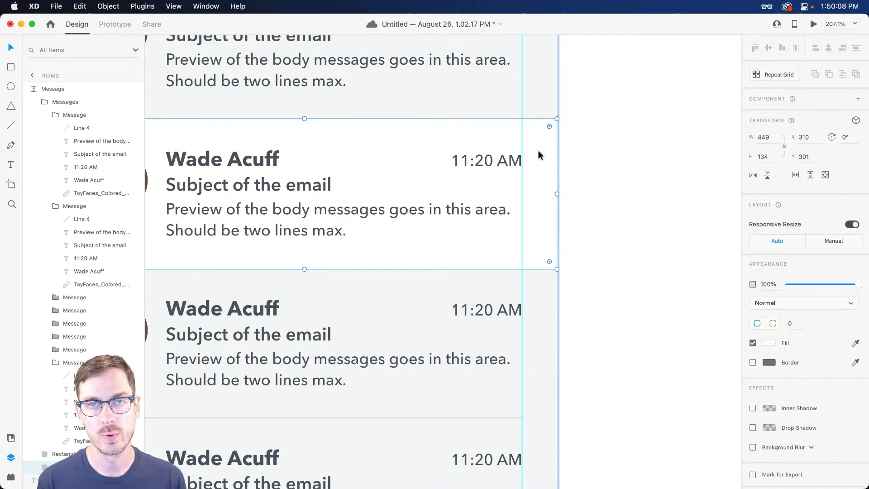
Preview the updated inbox with the highlighted second row, then return to the canvas
key("super+Return")
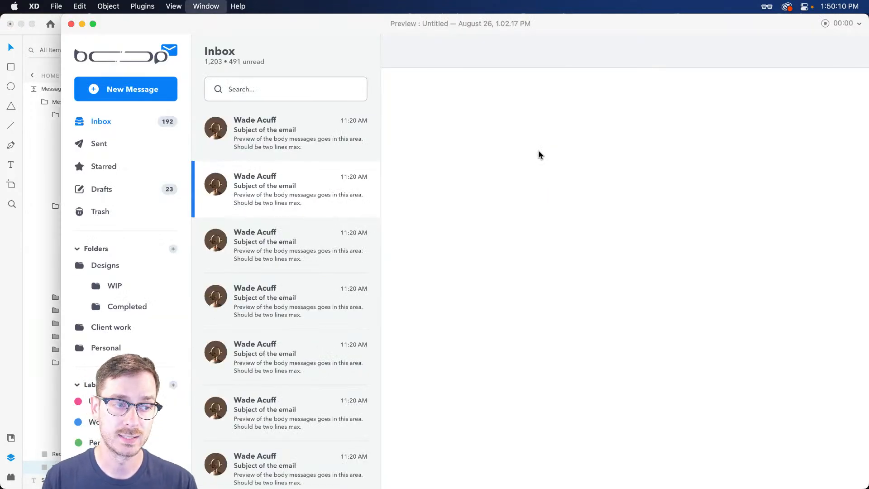
scroll(271, 236, "down", 2)
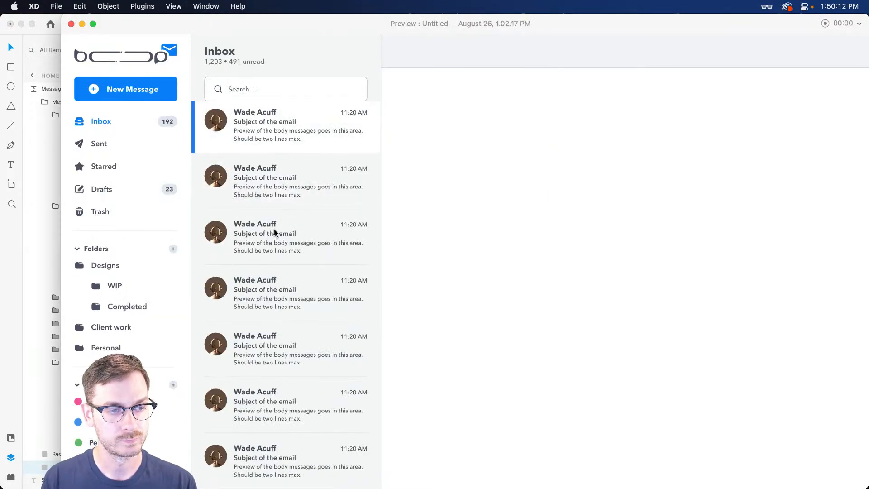
scroll(298, 193, "up", 2)
scroll(314, 177, "down", 2)
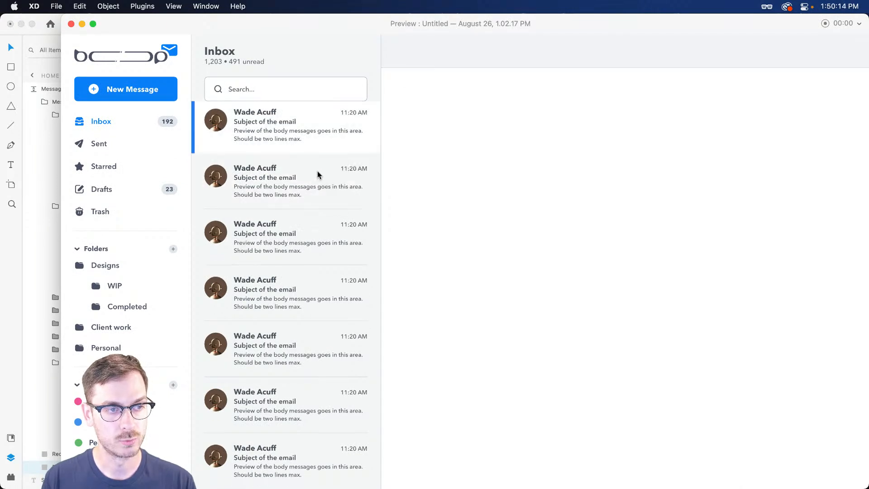
scroll(317, 176, "up", 2)
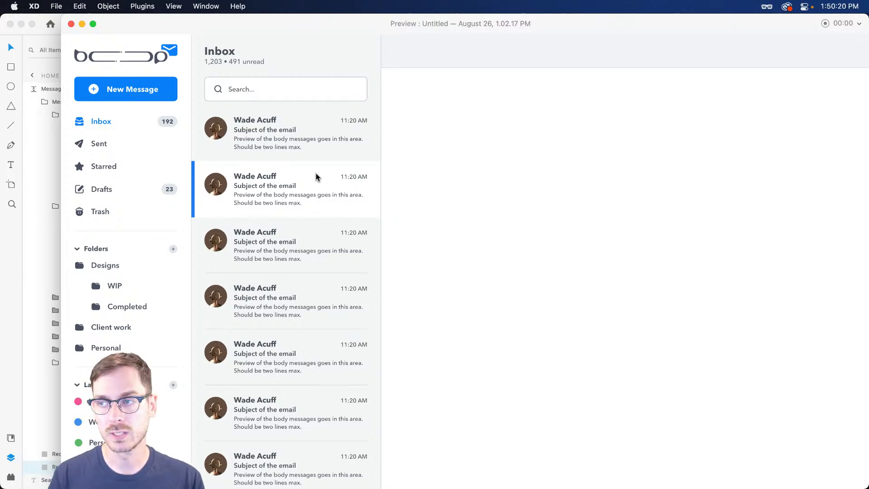
key("super+w")
scroll(435, 159, "down", 6)
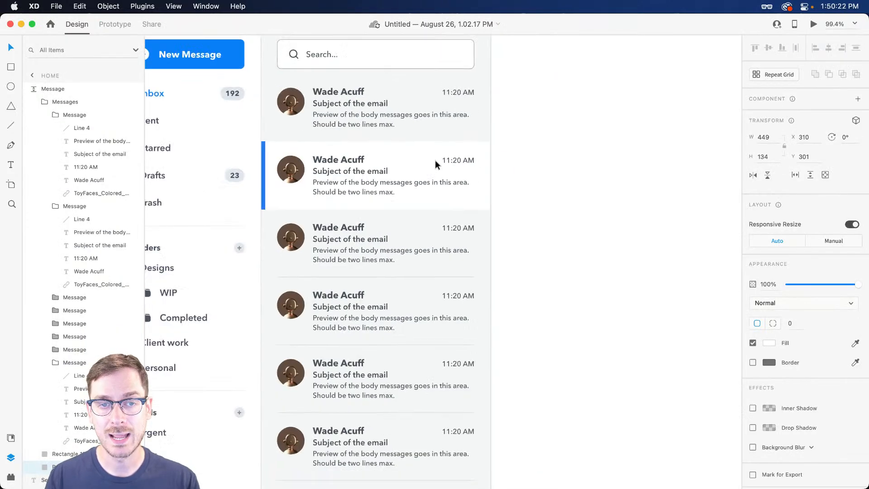
Select the avatar and sender name inside the second message row
scroll(428, 174, "right", 5)
left_click(542, 127)
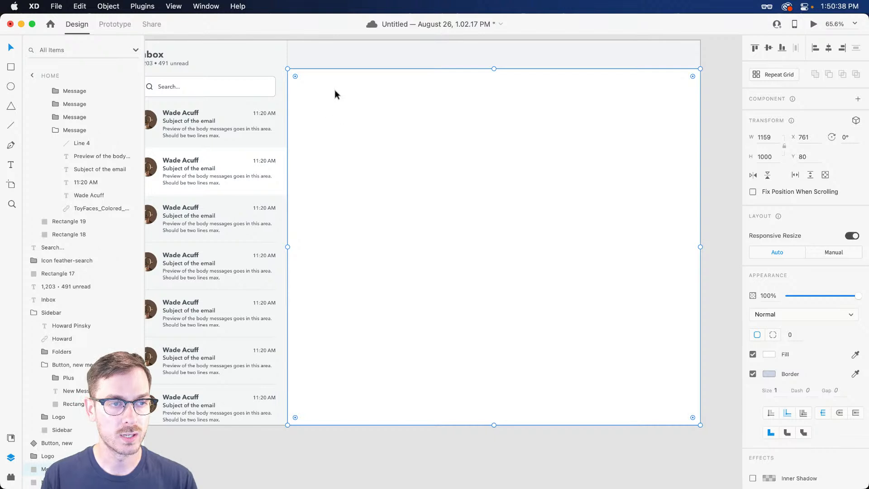
scroll(202, 166, "left", 3)
scroll(200, 165, "left", 5)
double_click(294, 166)
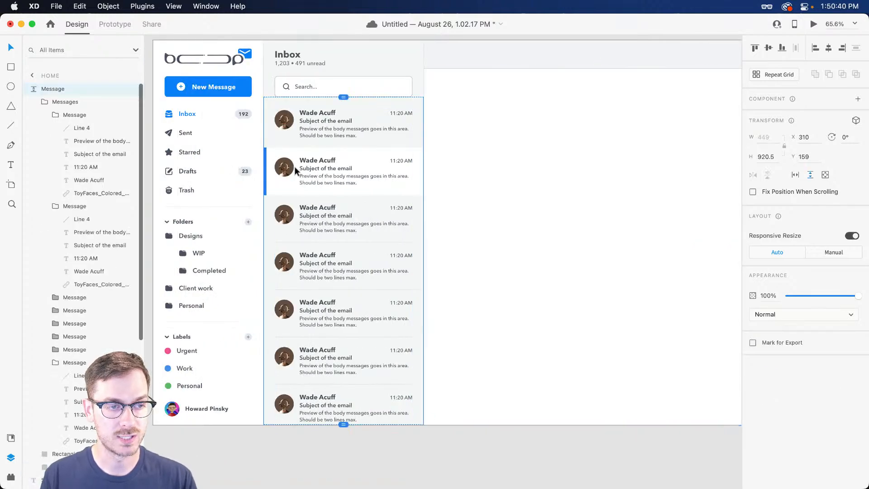
double_click(292, 168)
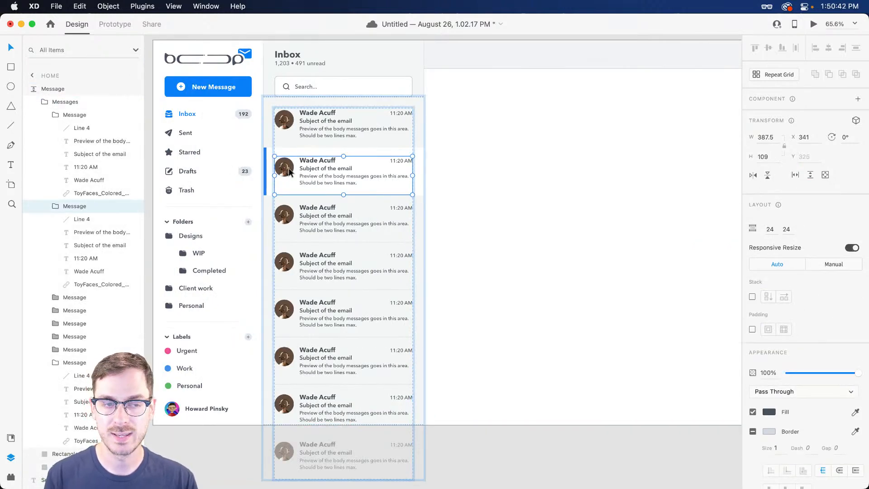
scroll(290, 171, "up", 1)
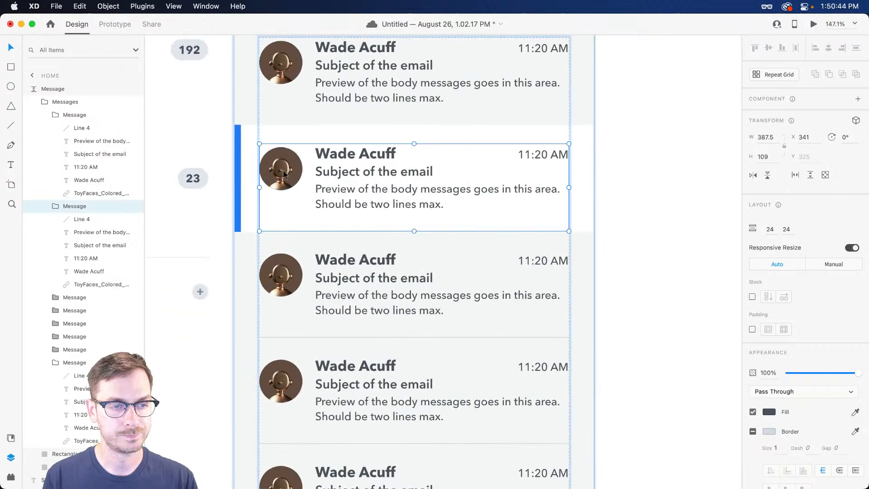
double_click(285, 170)
scroll(493, 159, "right", 5)
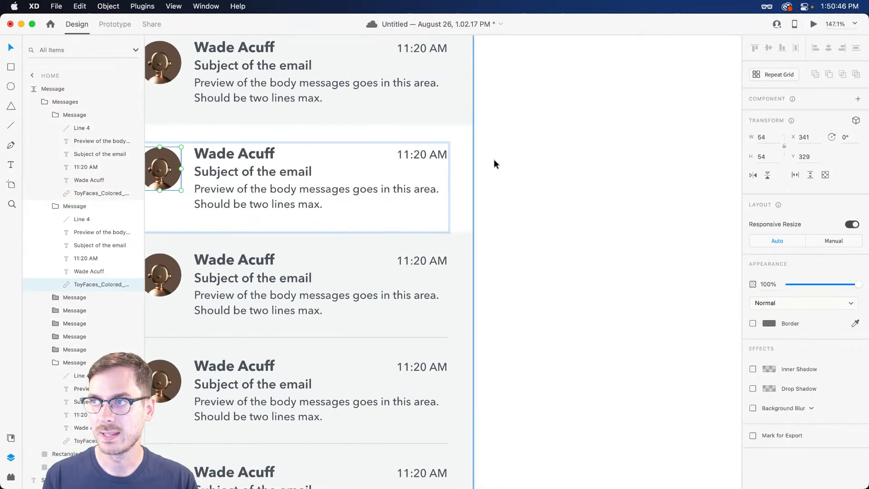
left_click(247, 154, "shift")
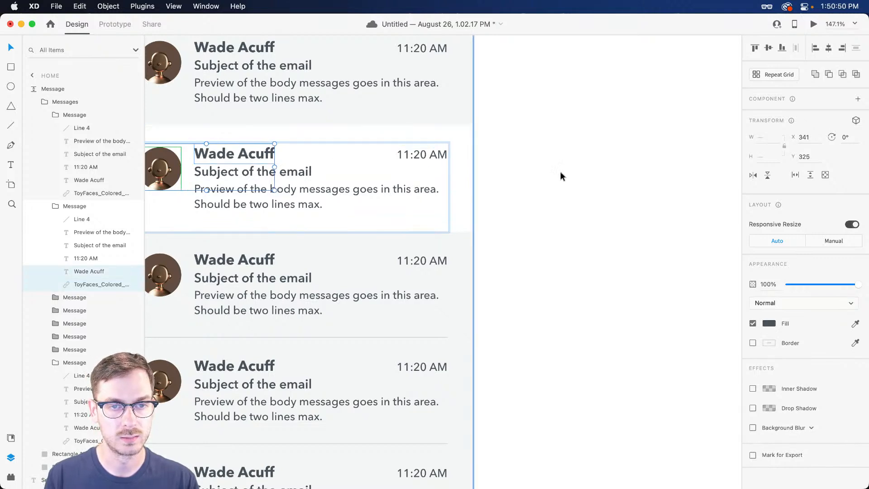
Paste the avatar and name into the detail pane and move them to its top-left
left_click(567, 156)
scroll(495, 162, "right", 10)
scroll(374, 151, "up", 3)
key("super+v")
left_click_drag(405, 255, 291, 150)
Duplicate the sender name below and retype it as a 'to:' line with a contact's name and e-mail
double_click(366, 138)
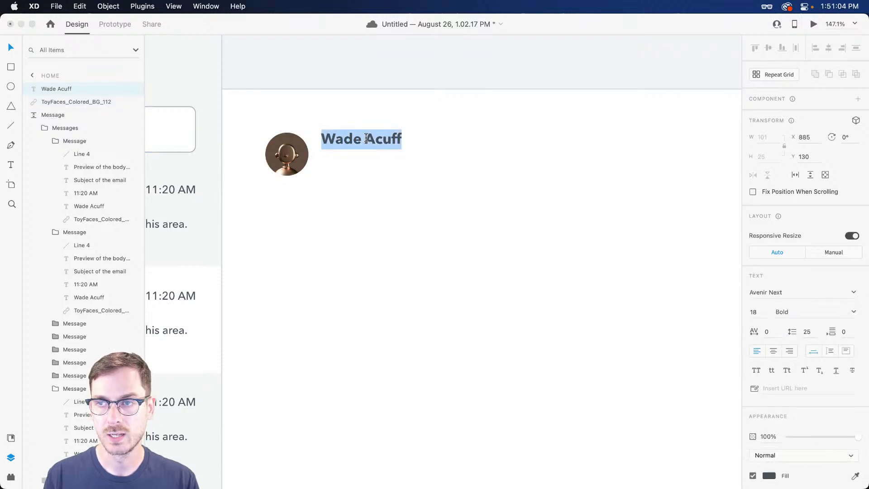
left_click(480, 140)
left_click_drag(347, 140, 346, 158)
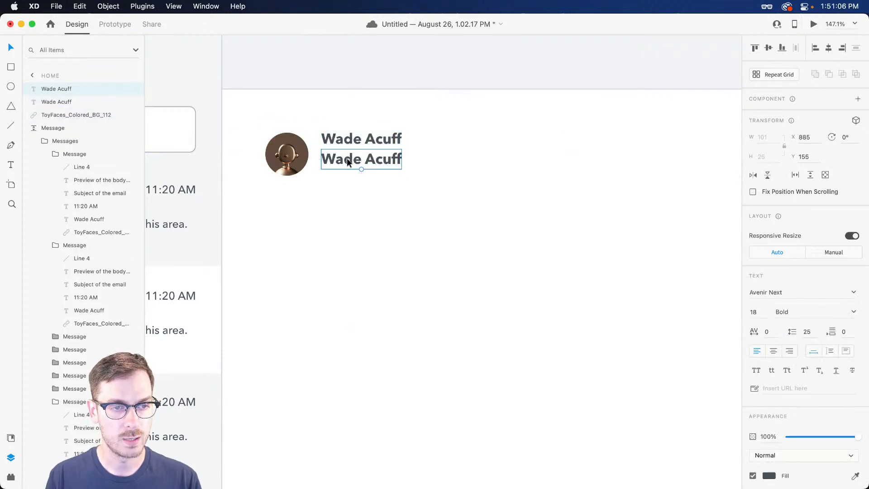
double_click(347, 158)
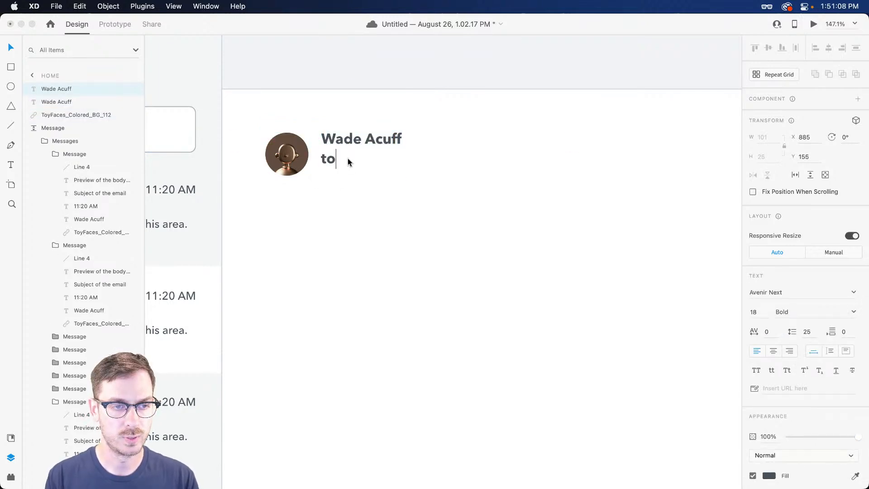
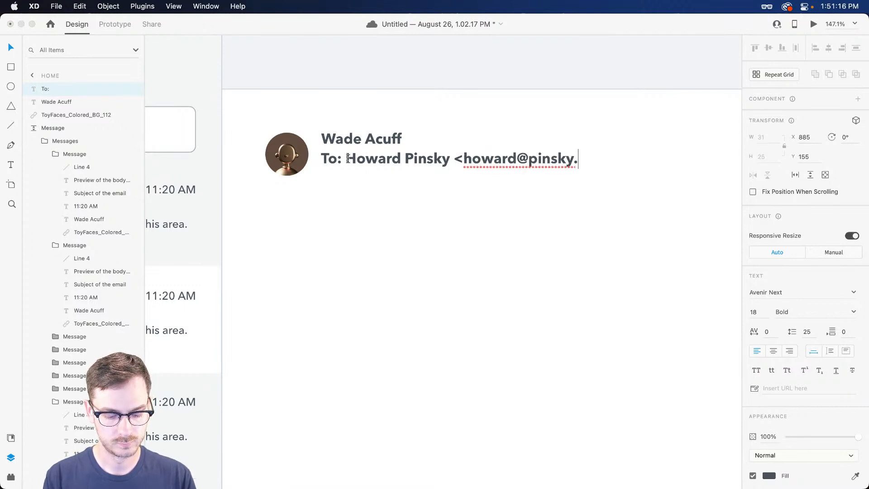
key("Escape")
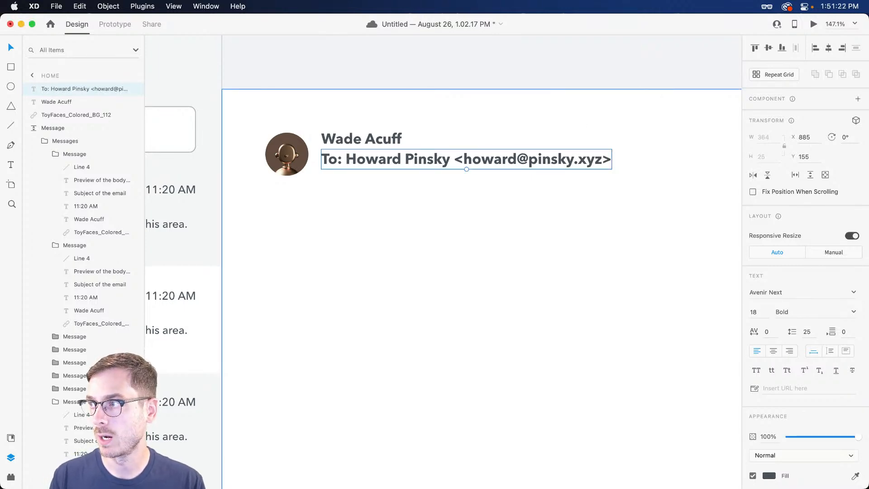
Set the To: line to 14 pt Medium
left_click(761, 311)
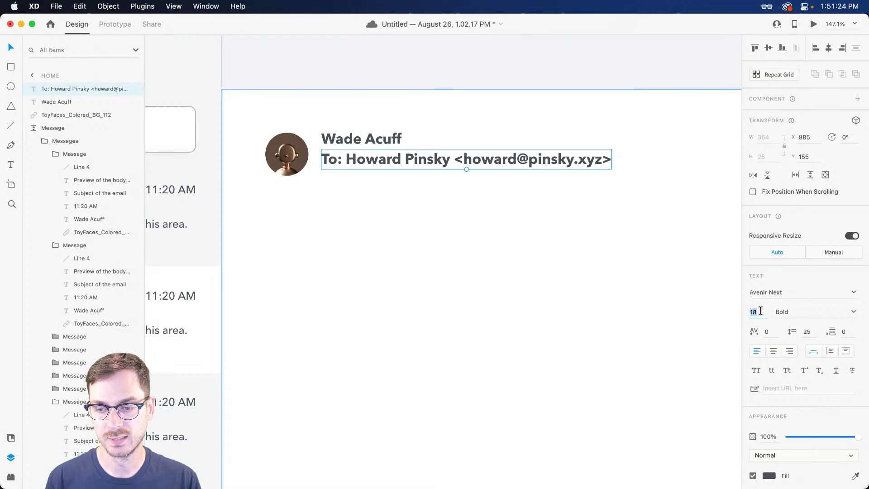
key("Down")
key("Down")
key("Down")
key("Down")
key("Return")
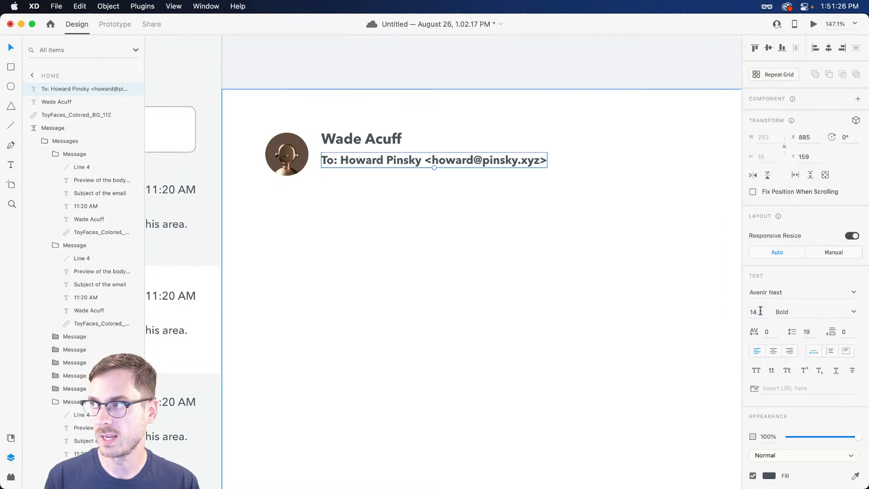
left_click(850, 311)
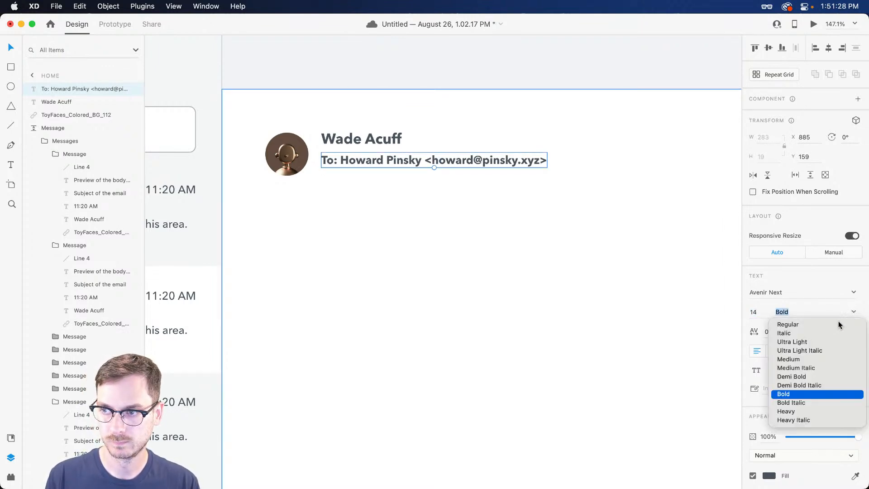
left_click(799, 362)
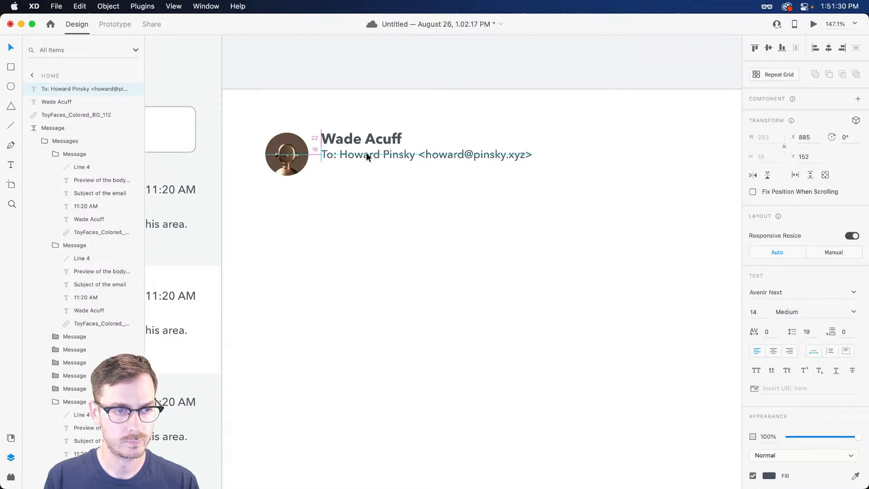
Duplicate the To: line below and change its label to 'Reply-to'
left_click_drag(367, 161, 368, 174)
double_click(368, 174)
left_click(359, 174)
double_click(327, 172)
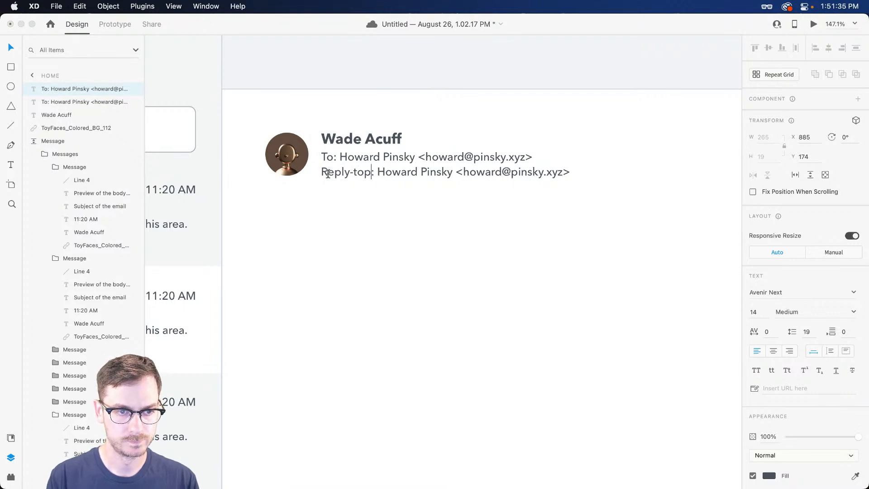
key("Escape")
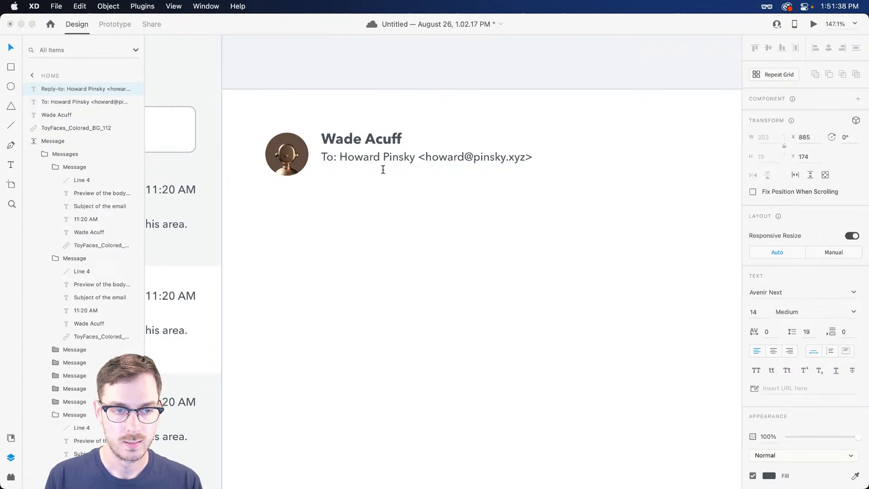
Replace the Reply-to line's name and address with another contact's, and nudge it down
double_click(343, 159)
double_click(384, 175)
double_click(406, 177)
left_click(370, 173)
left_click_drag(369, 174, 449, 174)
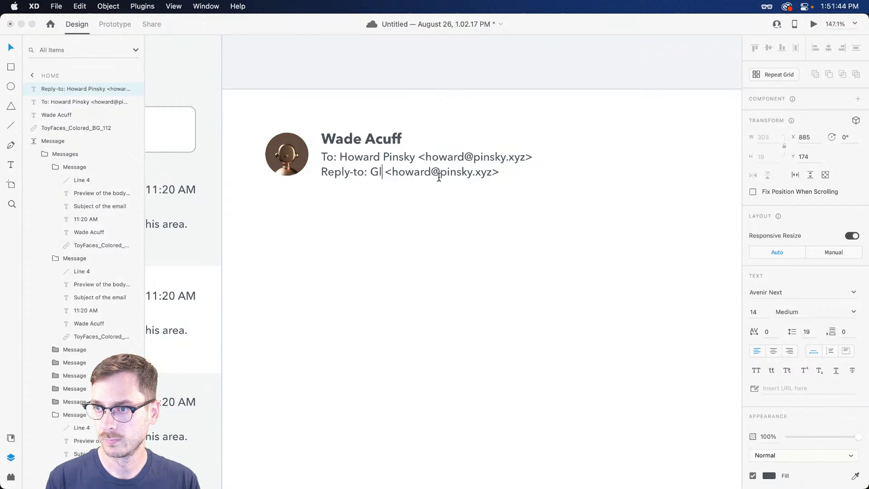
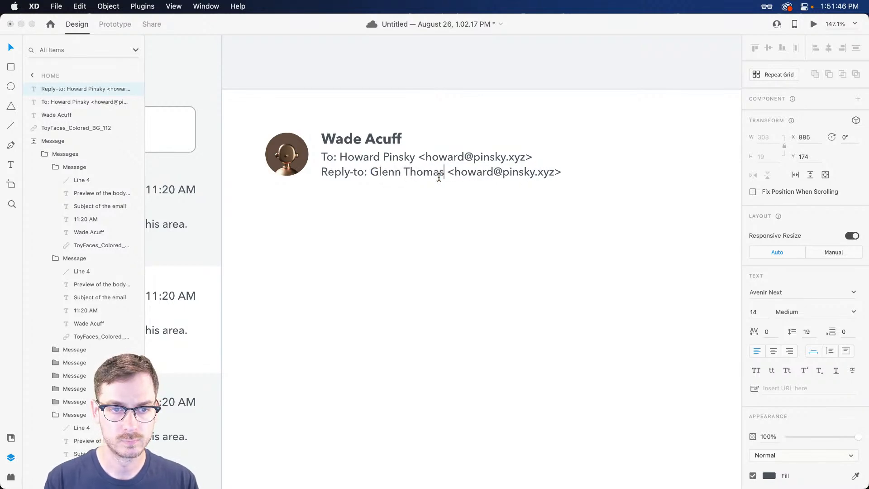
double_click(478, 172)
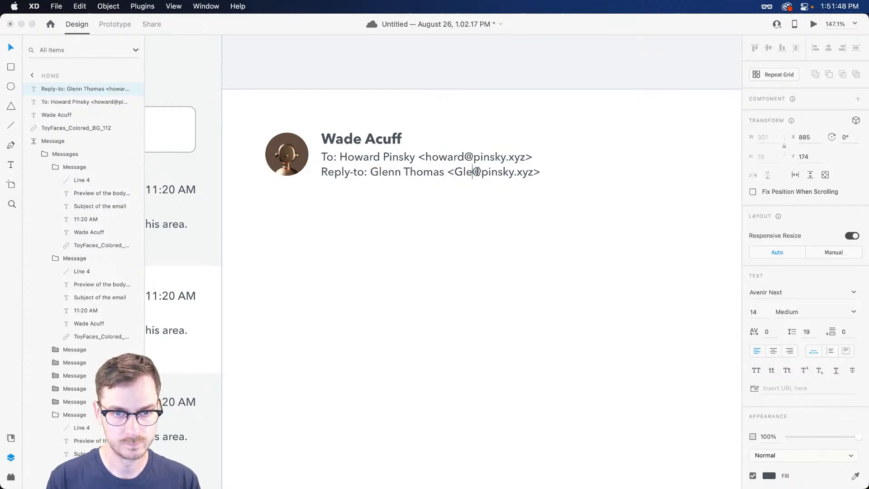
left_click_drag(494, 172, 546, 172)
key("Escape")
scroll(437, 186, "down", 5)
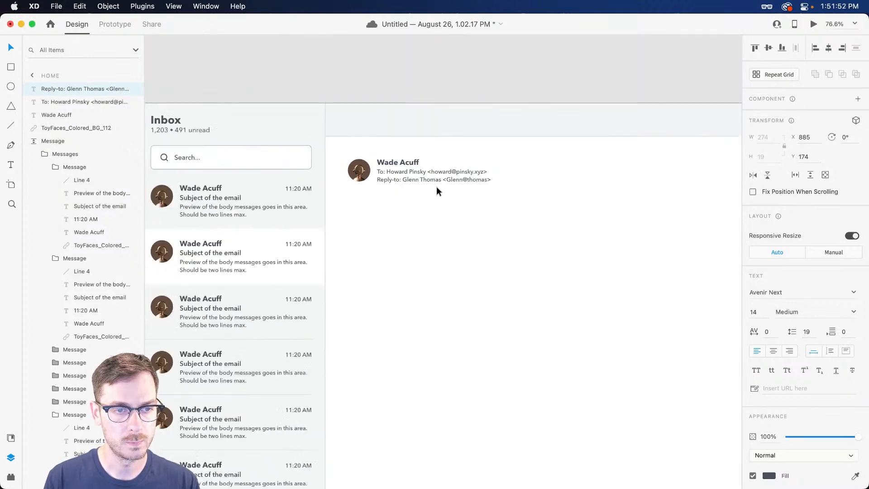
scroll(398, 175, "up", 7)
left_click_drag(387, 194, 388, 198)
scroll(389, 201, "down", 5)
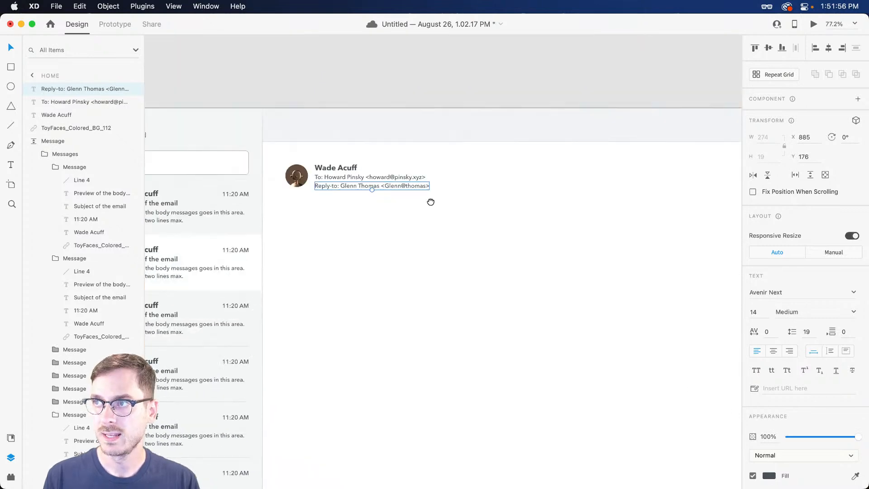
Draw a horizontal divider under the header with a light blue-grey #C4CBD8 border
key("l")
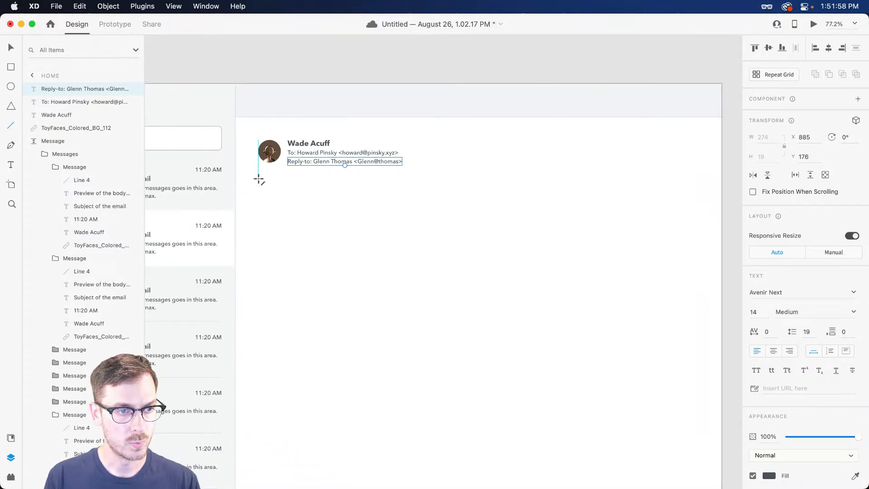
left_click_drag(259, 183, 698, 183)
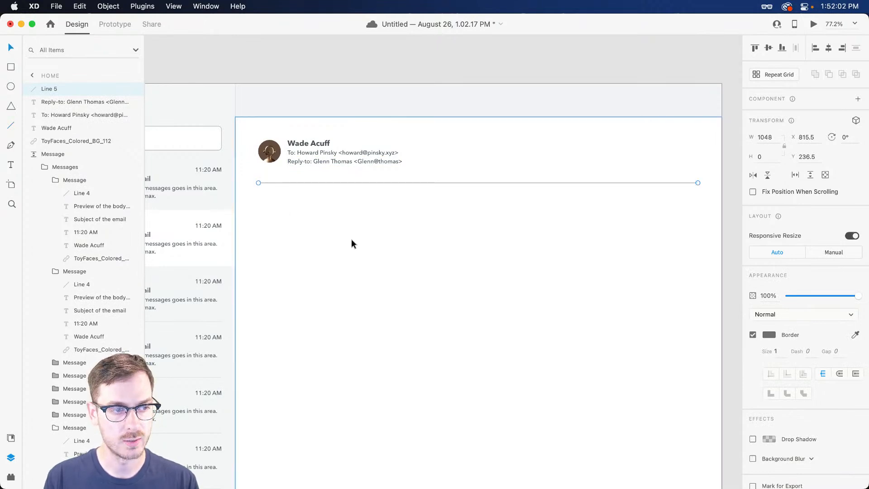
left_click(770, 335)
mouse_move(647, 286)
left_mouse_down()
mouse_move(639, 284)
mouse_move(653, 289)
left_mouse_up()
left_click_drag(733, 310, 734, 311)
left_click_drag(647, 287, 647, 286)
left_click(396, 234)
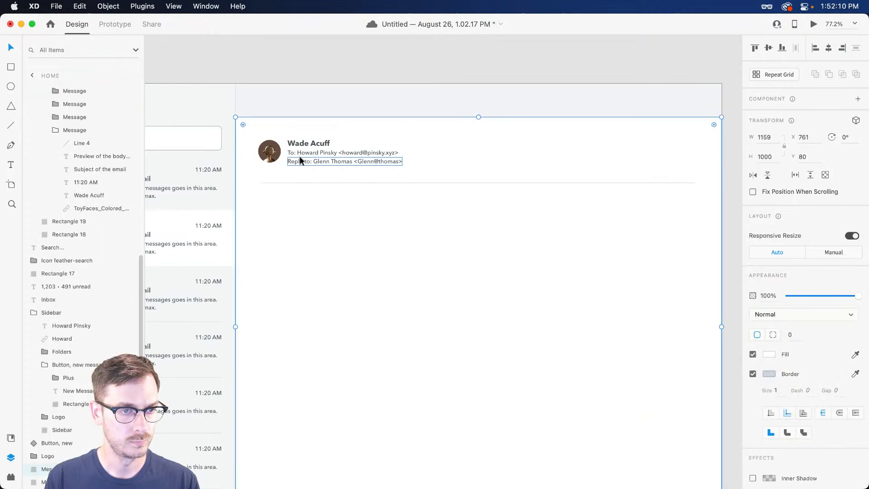
Copy the sender name below the divider, retype it as 'Subject of email', and left-align it
left_click_drag(307, 143, 274, 205)
double_click(273, 204)
type("Subject of email")
key("Escape")
left_click_drag(262, 207, 272, 206)
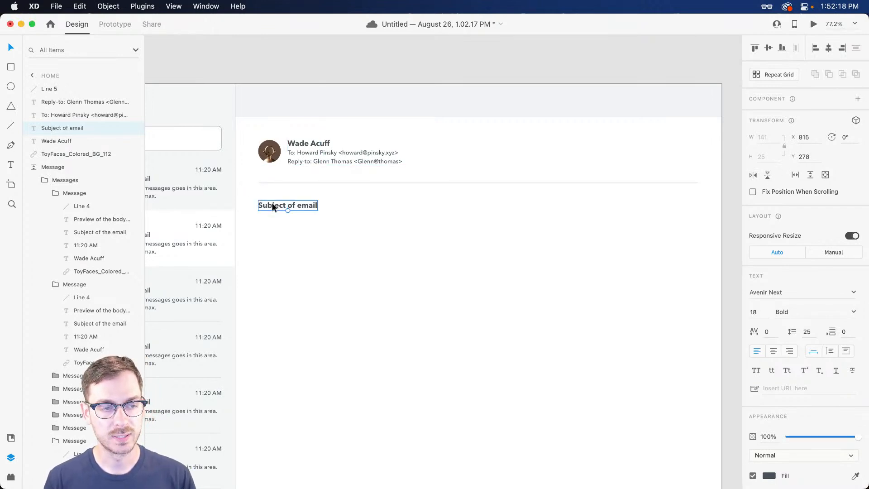
Set the subject heading to 24 pt and nudge it up slightly
scroll(272, 202, "left", 3)
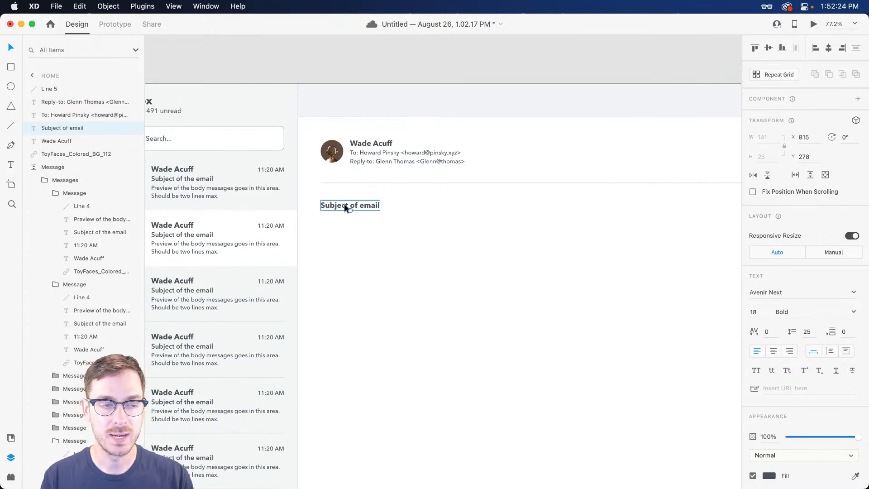
left_click(756, 311)
type("24")
key("Return")
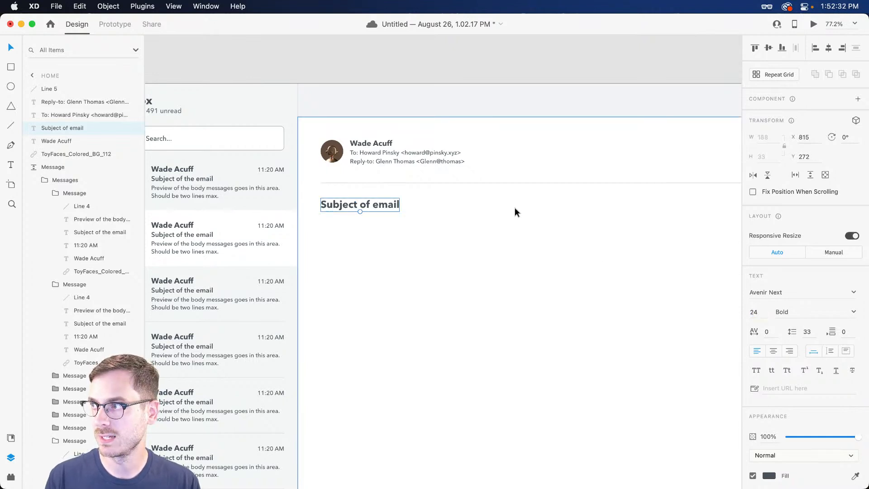
left_click_drag(354, 200, 353, 198)
Copy the heading below as fixed-width text, widened to 1049, in 18 pt Medium
left_click_drag(350, 205, 349, 224)
scroll(359, 238, "right", 3)
scroll(359, 237, "down", 5)
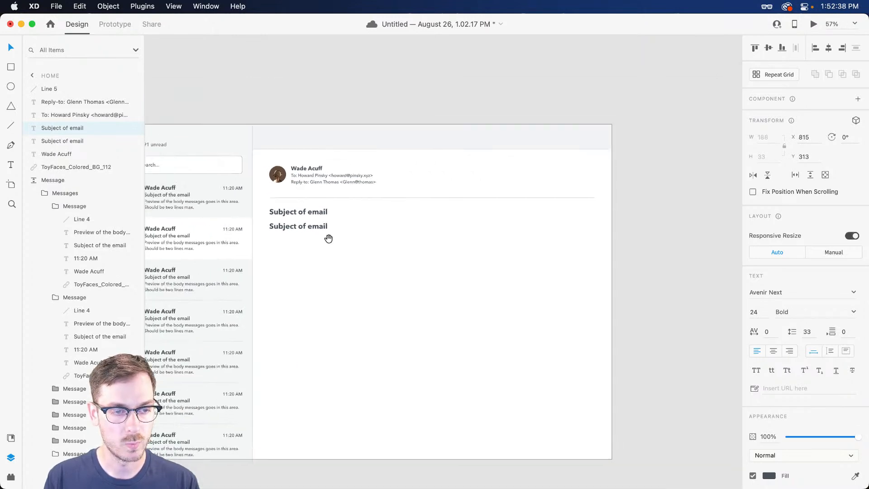
left_click(830, 351)
left_click_drag(335, 177, 605, 186)
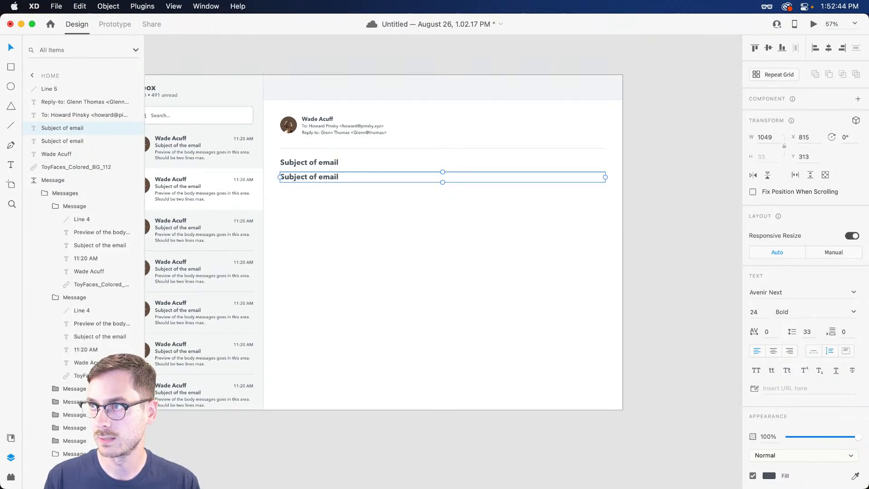
left_click(765, 316)
key("Return")
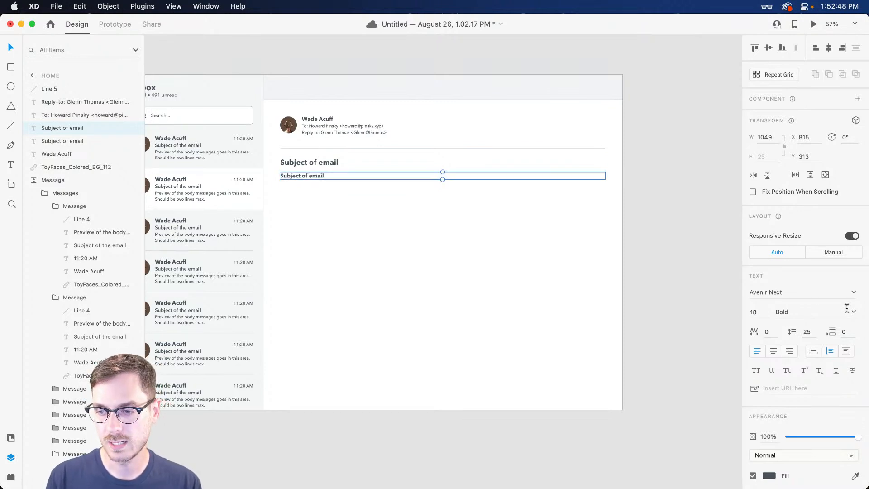
left_click(846, 313)
left_click(785, 359)
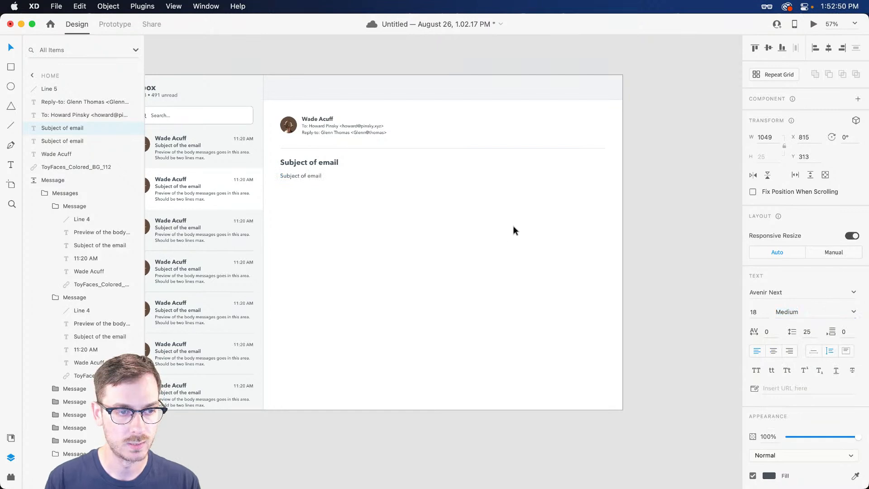
Replace the copied text with the body text 'Body copy of email'
double_click(298, 177)
type("Bo")
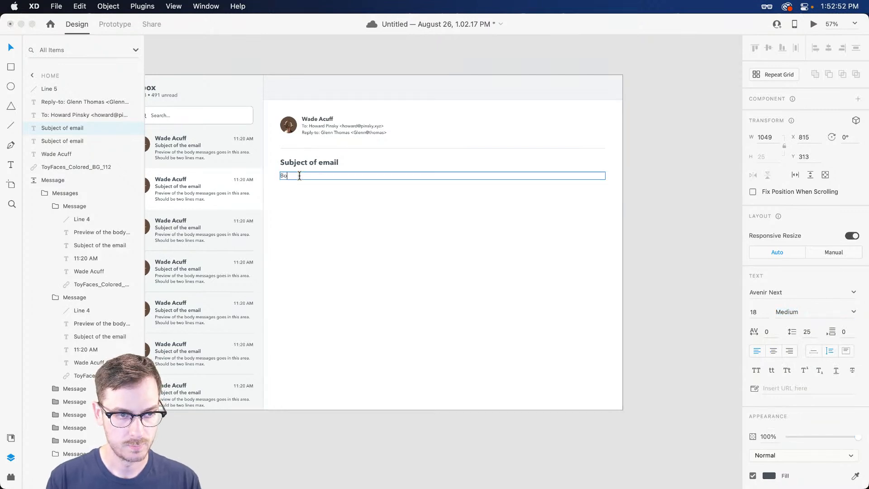
type("dy copy of email")
key("Escape")
key("r")
key("v")
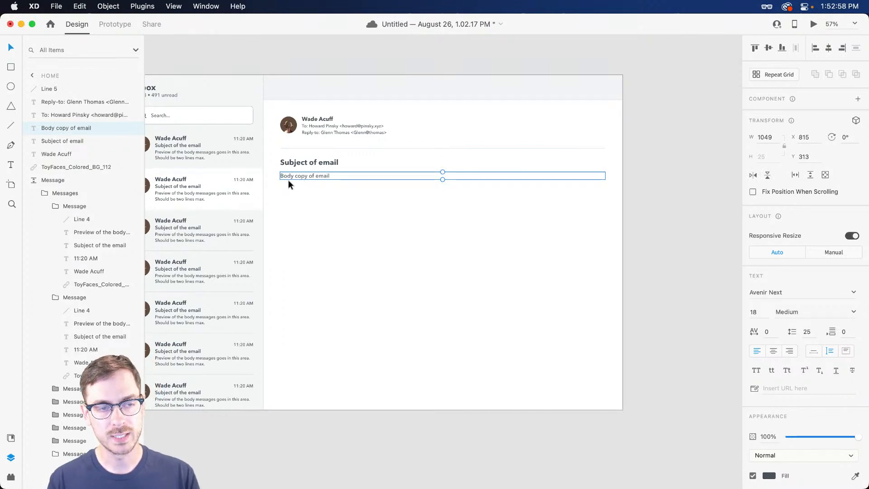
Group the subject and body text as 'Message' and turn on Stack
left_click(311, 164, "shift")
key("super+g")
double_click(58, 126)
type("Message")
key("Return")
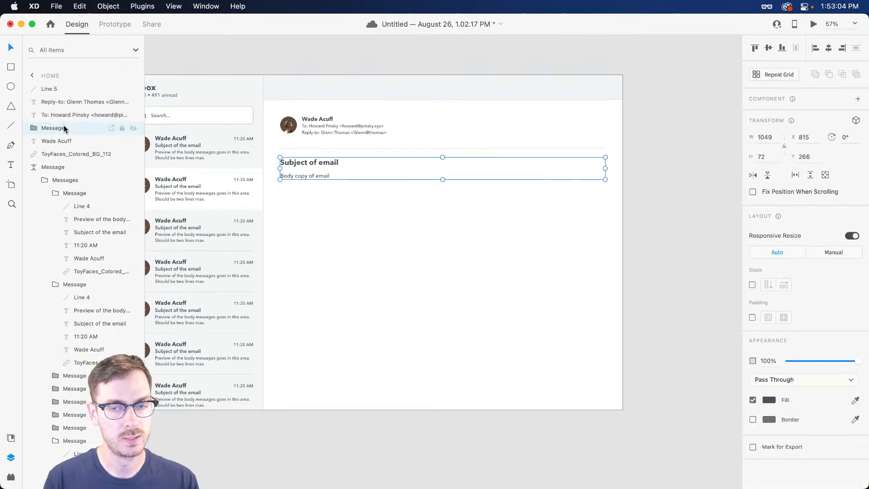
left_click(752, 285)
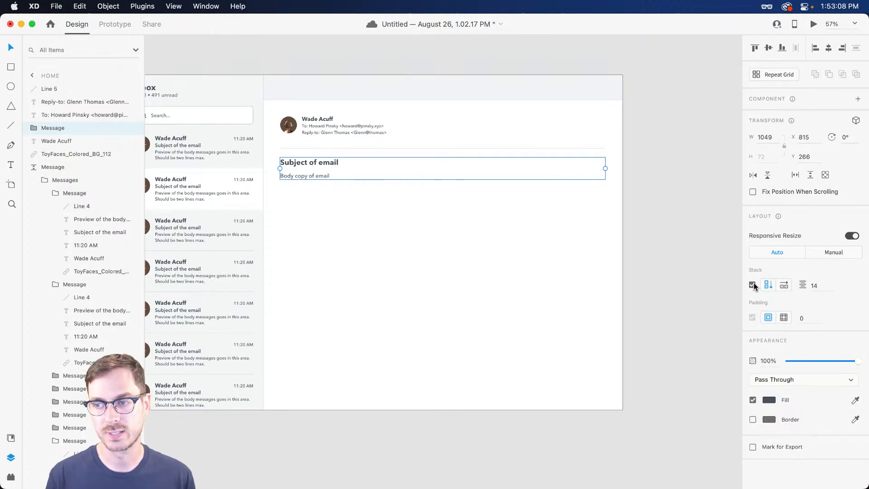
Duplicate the body text as a sign-off reading 'All the best,' with a second line 'W'
double_click(306, 175)
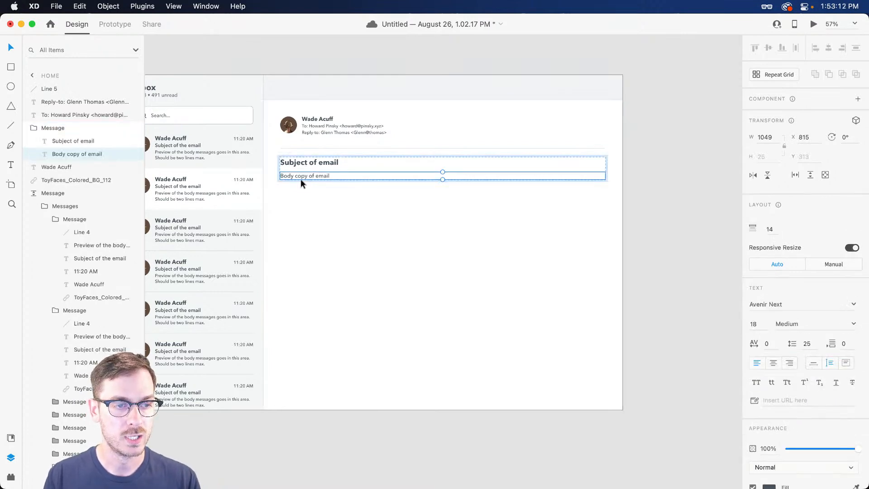
key("super+d")
double_click(300, 189)
type("All the best,")
key("Return")
type("Wade")
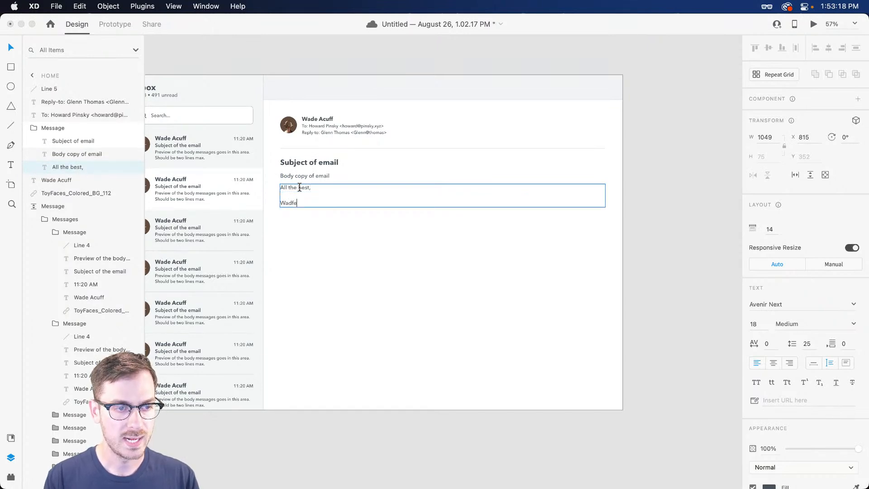
key("Escape")
Draw a 1049 × 508 placeholder rectangle between the body copy and sign-off
key("r")
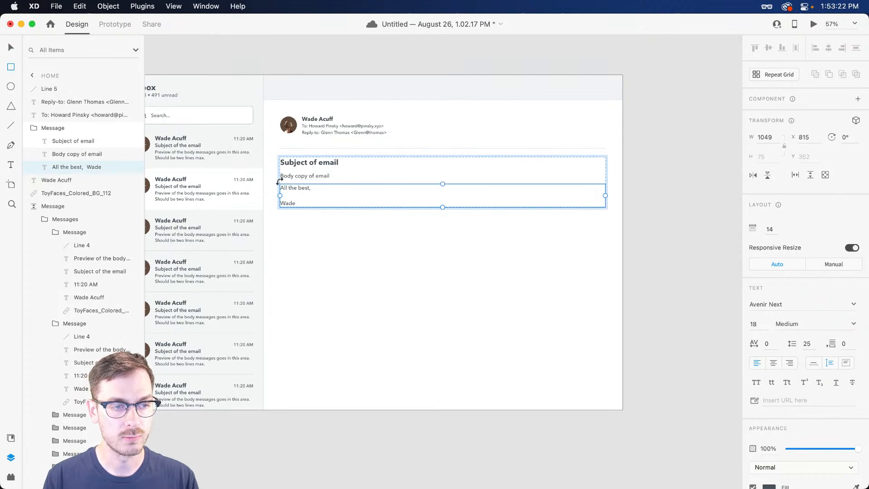
mouse_move(281, 178)
left_mouse_down()
mouse_move(390, 230)
mouse_move(604, 290)
left_mouse_up()
key("Down")
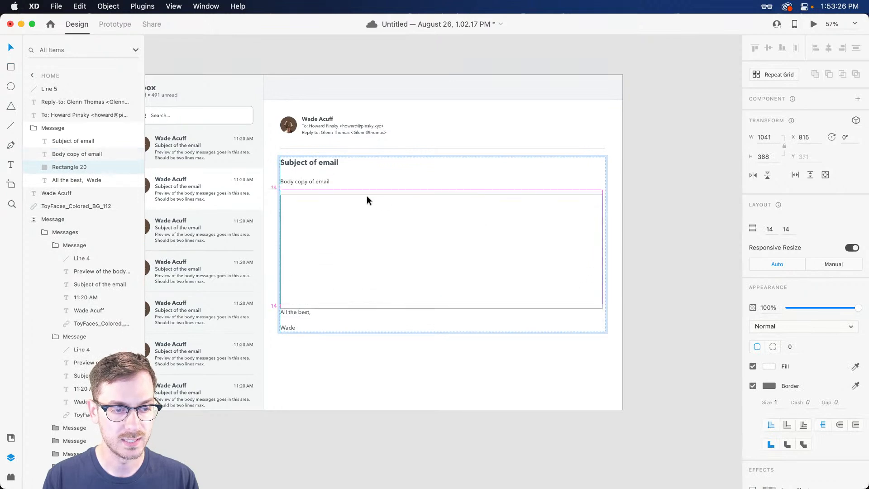
left_click_drag(602, 246, 605, 246)
left_click_drag(439, 304, 449, 348)
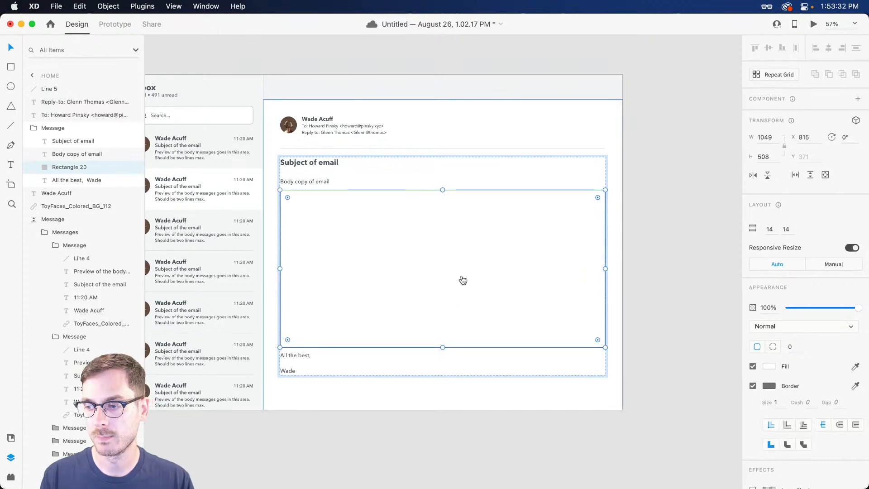
key("super+Tab")
left_click(467, 165)
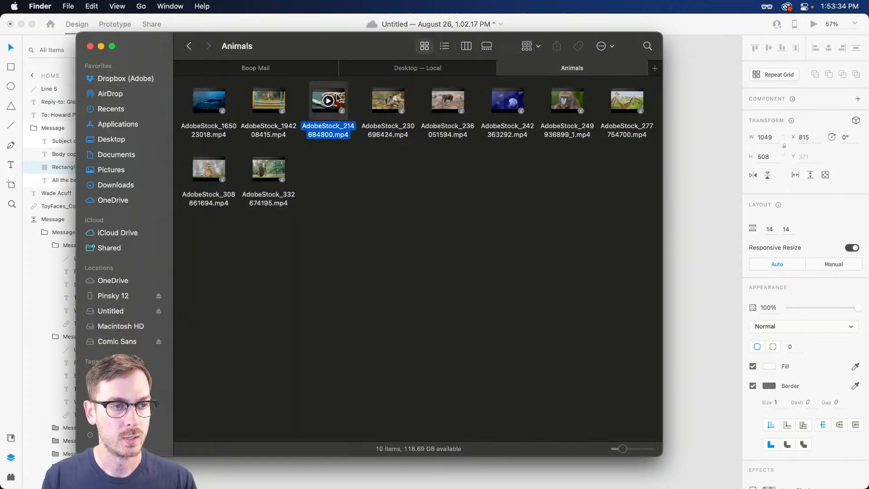
Preview the chameleon clip AdobeStock_214684800.mp4 with Quick Look in Finder
left_click(334, 100)
key("space")
key("space")
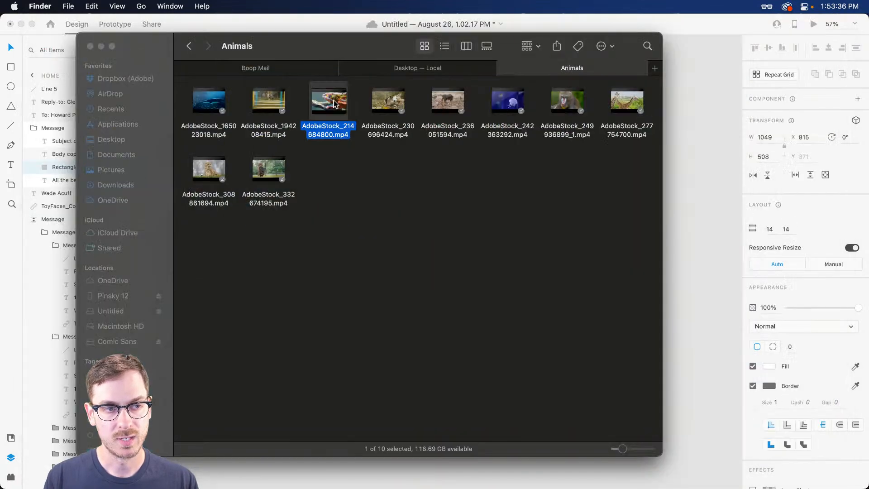
key("super+Tab")
Drag the chameleon video into the XD placeholder rectangle and round its corners to 8
left_click_drag(342, 109, 435, 271)
double_click(525, 201)
left_click_drag(598, 201, 604, 191)
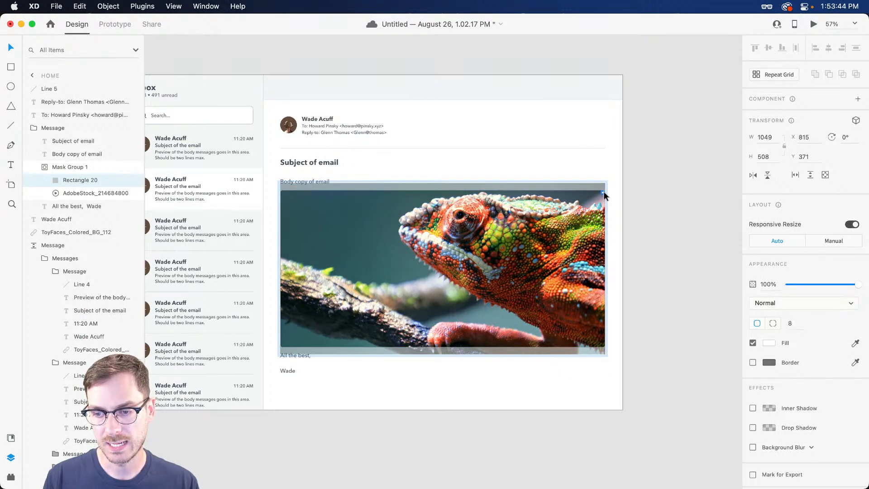
Keep the chameleon video's playback option set to Play on tap
left_click(534, 251)
left_click(818, 283)
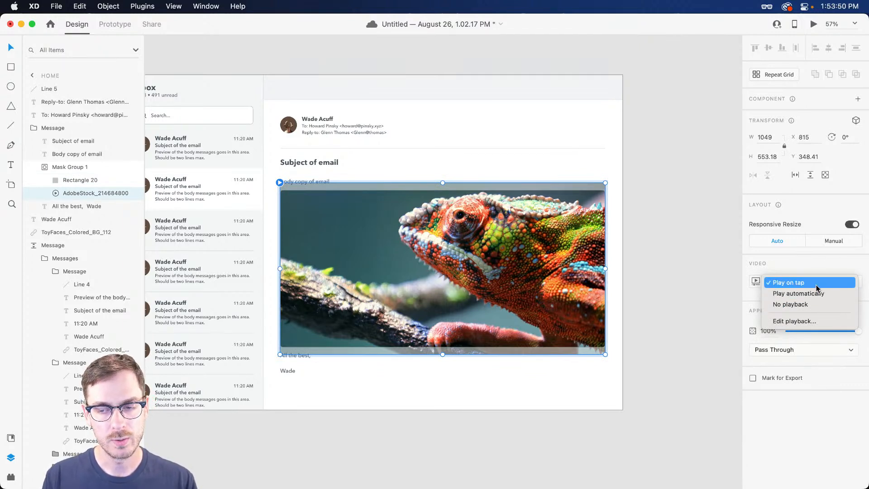
left_click(817, 284)
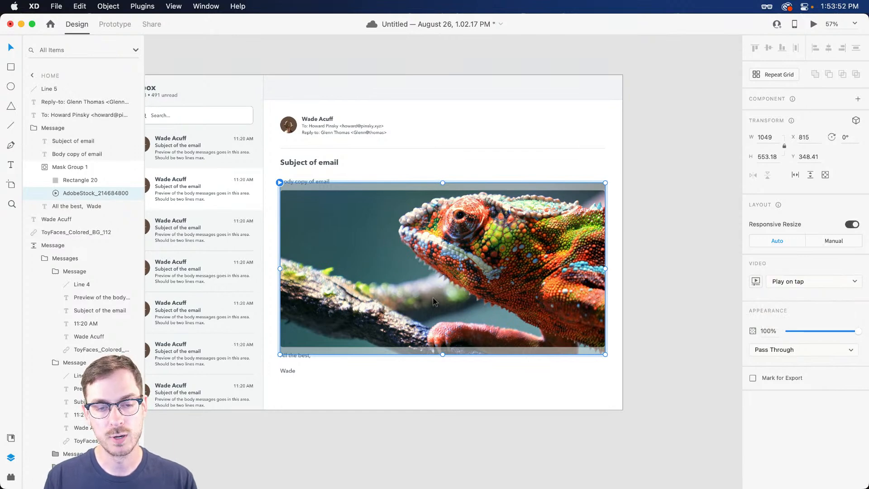
left_click(372, 171)
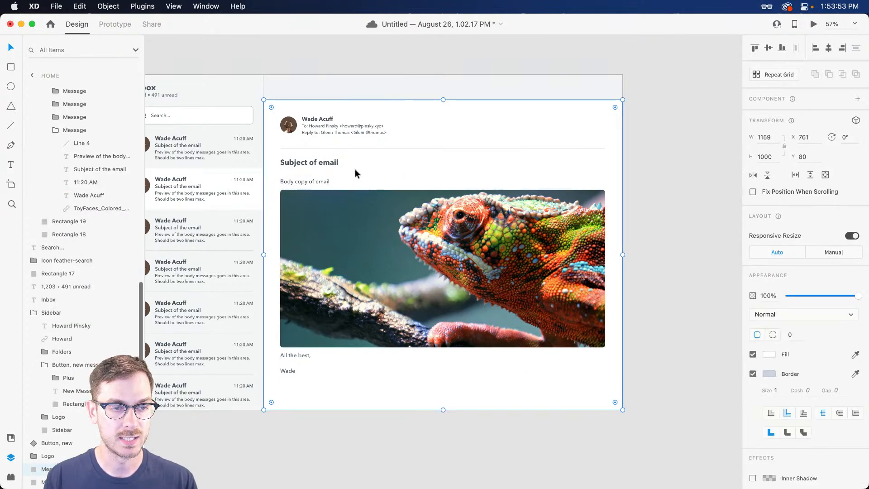
Rewrite the body copy as 'Per my last email...' with a second line about an iguana
left_click(297, 183, "super")
double_click(296, 183)
type("Per my last email.")
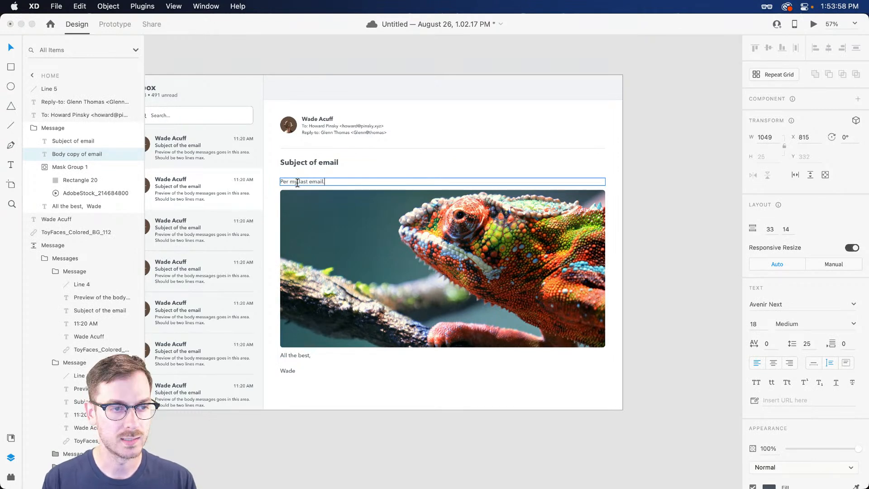
type("..")
key("Return")
type("Here is an iguana looking this which is probably not an iguana.")
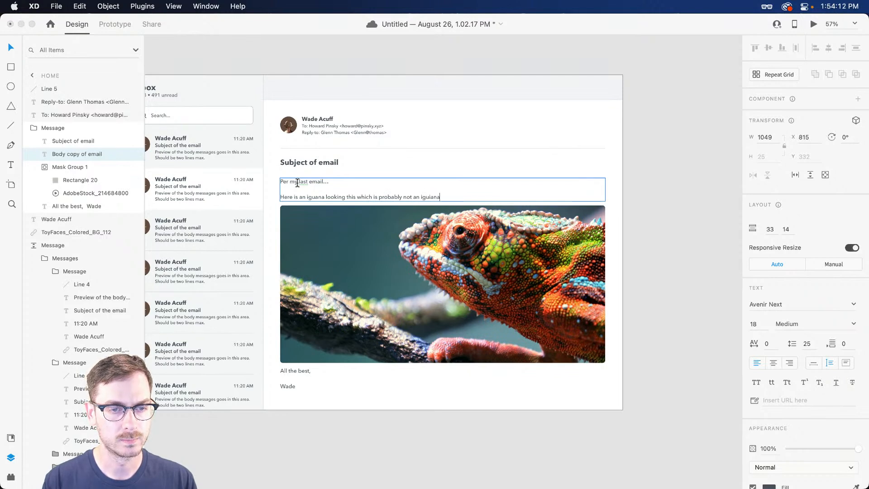
key("Escape")
Raise the stack gaps before the video and sign-off to 27 and 24, then preview the email
left_click_drag(297, 366, 300, 368)
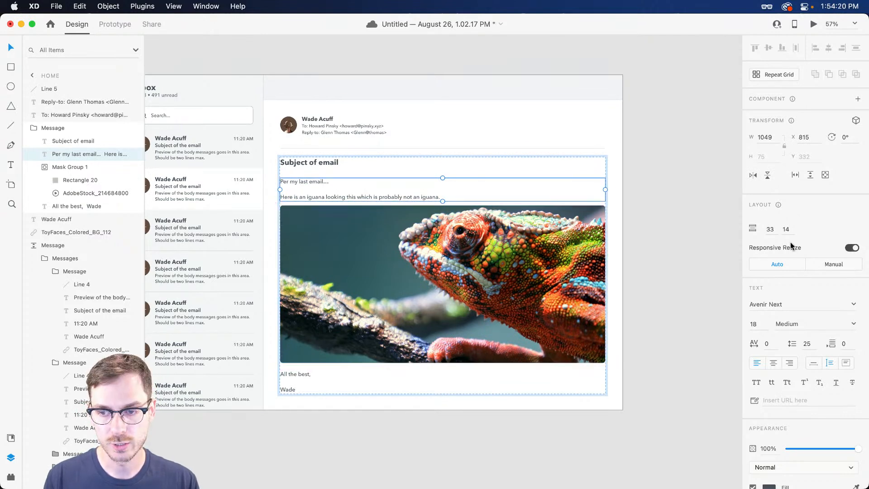
scroll(796, 226, "down", 1)
left_click(786, 222)
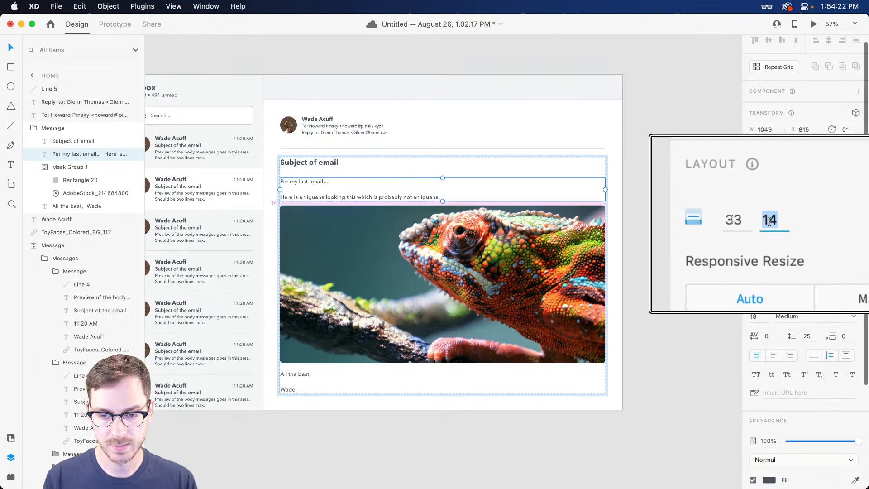
type("24")
key("Return")
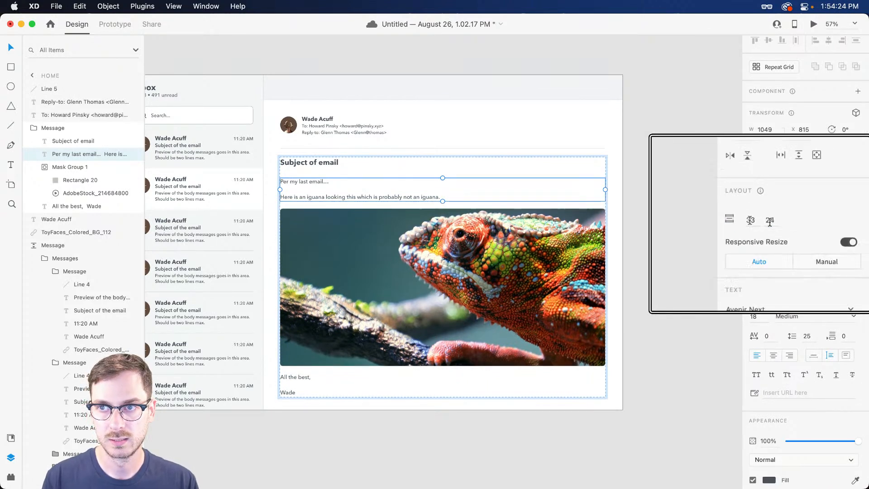
key("Escape")
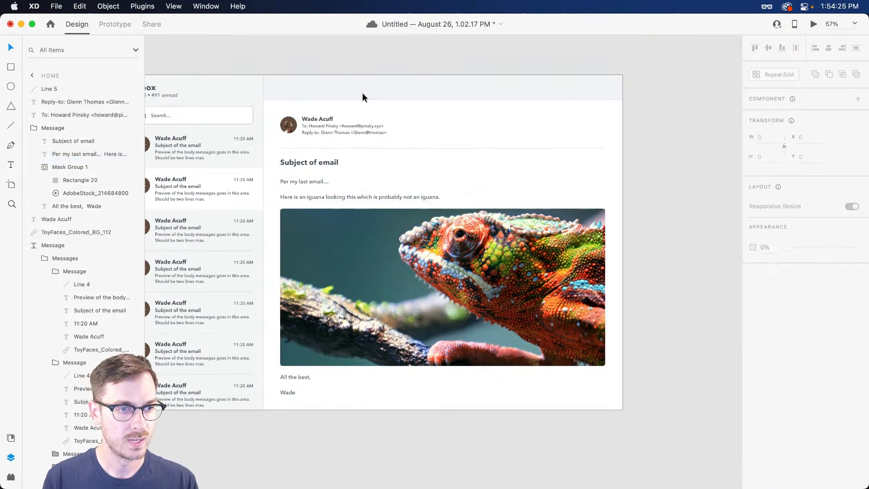
left_click(309, 164)
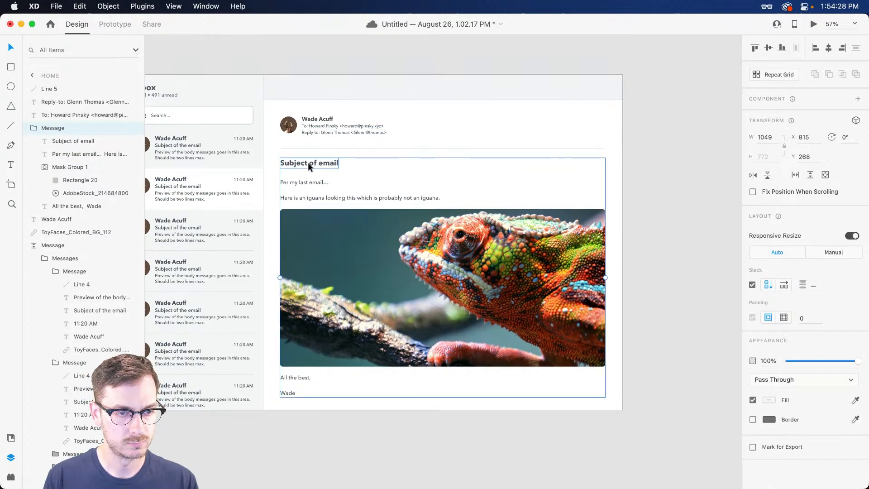
left_click(816, 24)
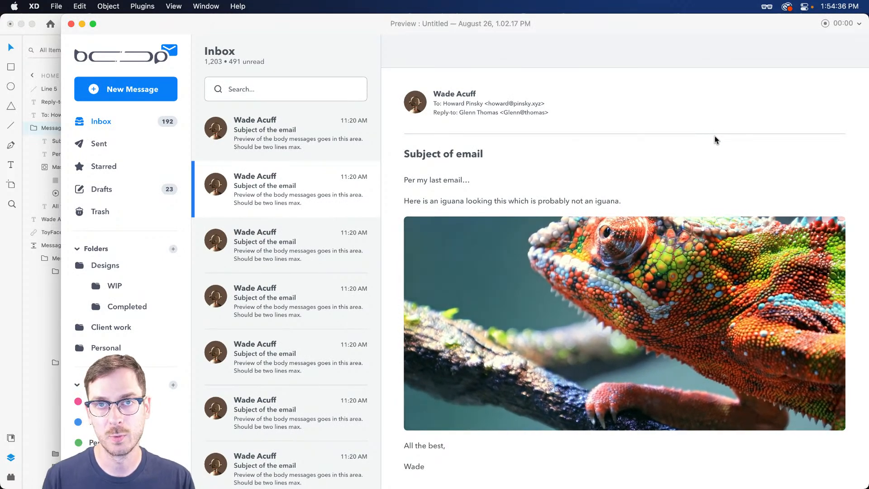
key("super+w")
scroll(575, 159, "left", 3)
scroll(575, 162, "left", 3)
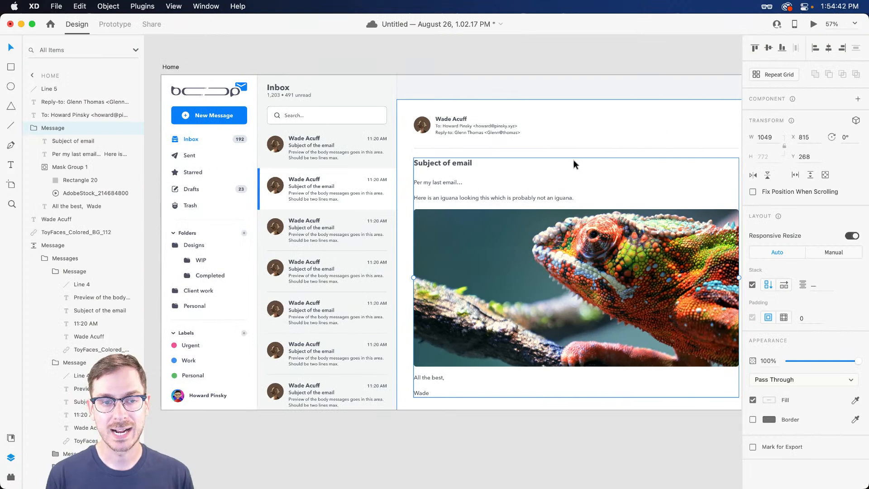